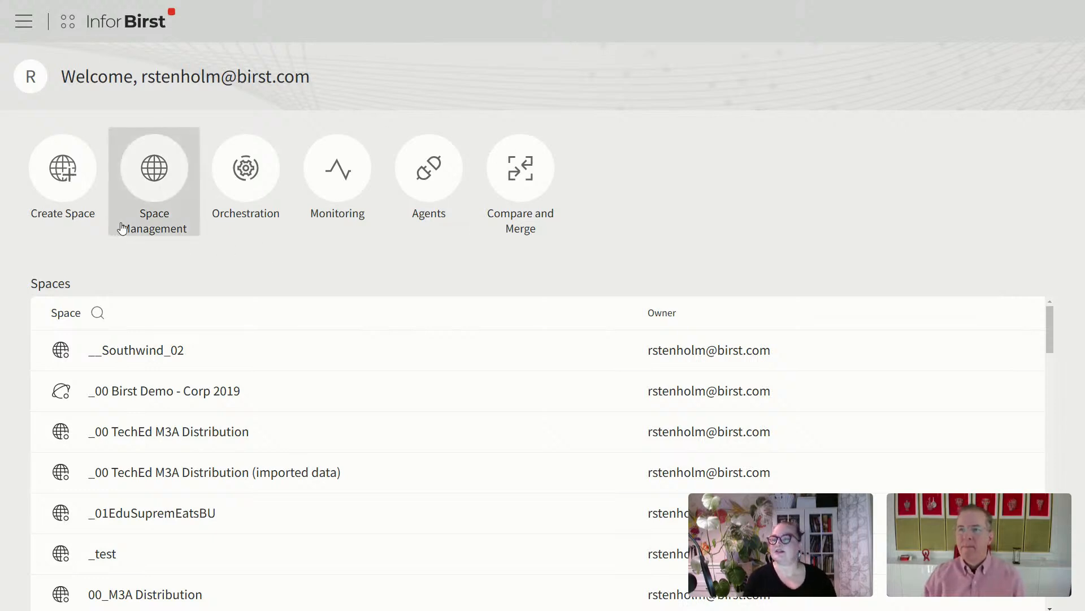
Step: Show the Enterprise Space and Professional Space choices for a new space
click(67, 179)
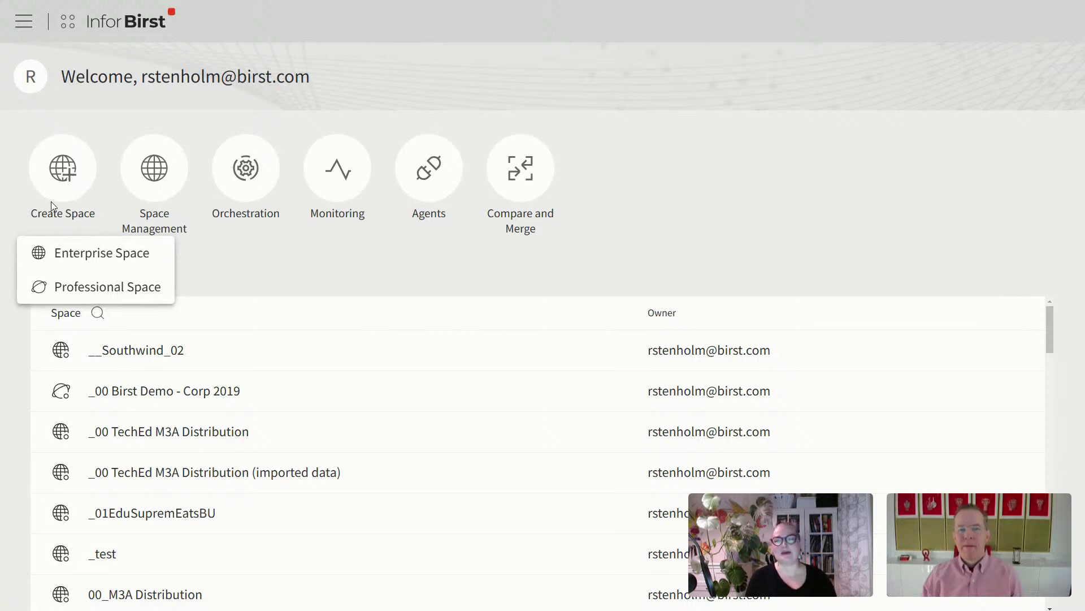
Step: Create an Enterprise space named __SouthWind_01 and save the name
click(89, 254)
key(ctrl+a)
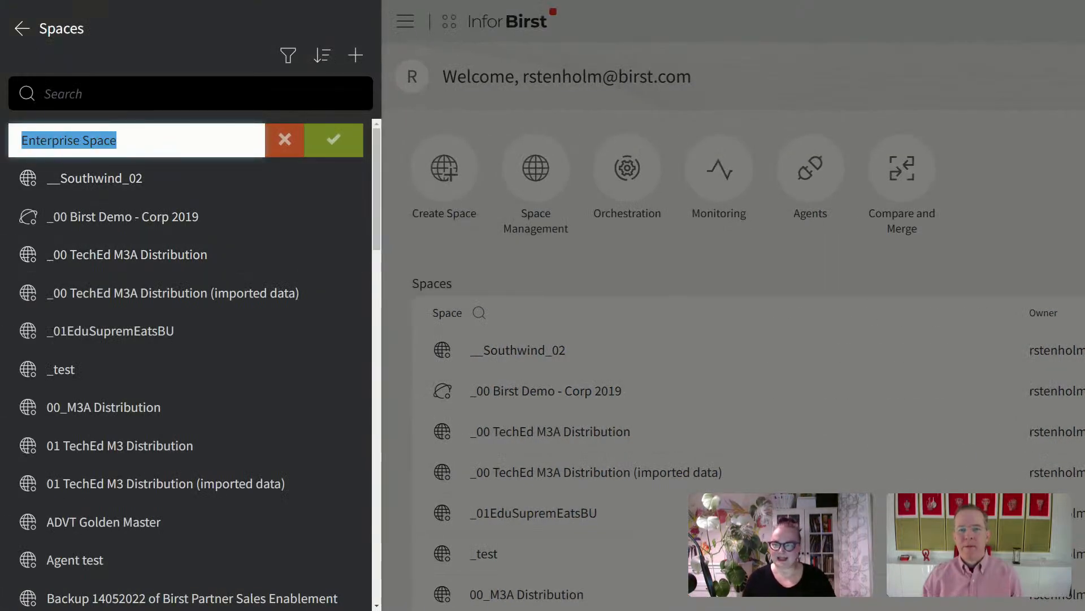
text(__S)
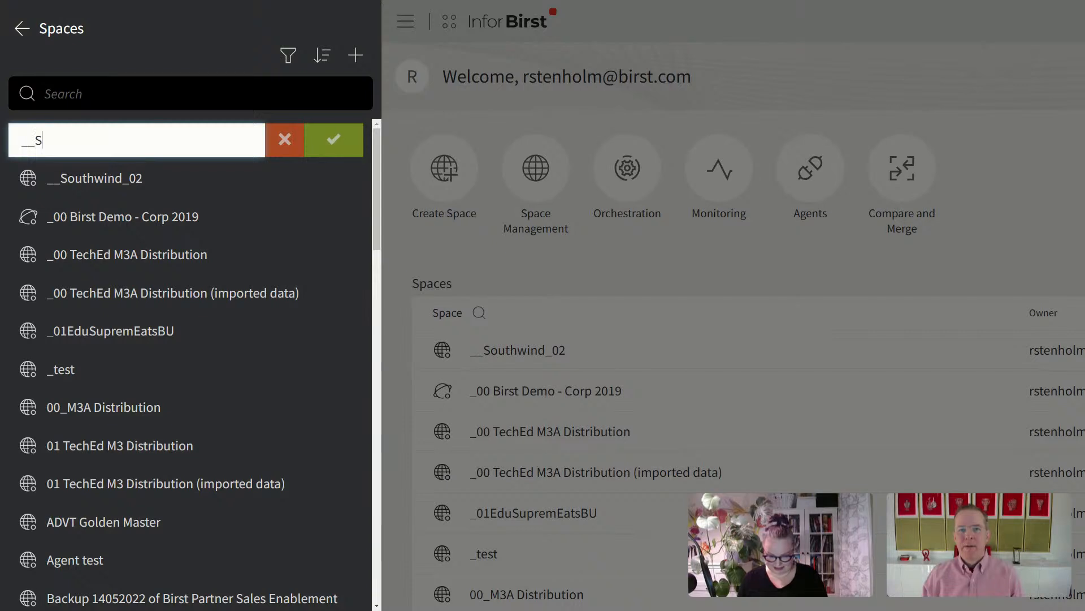
text(outhWind_01)
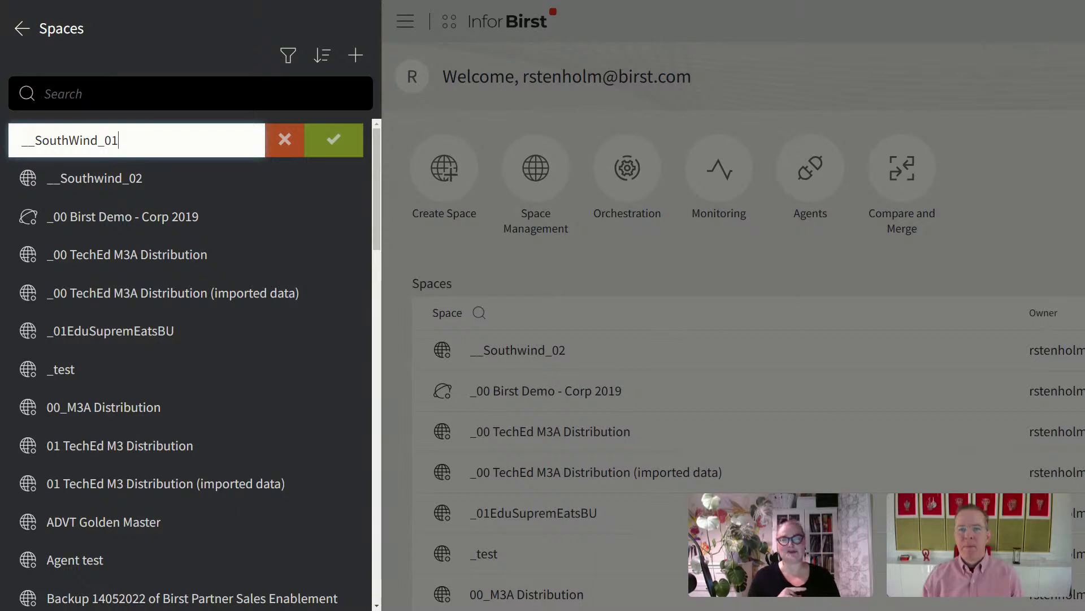
click(344, 141)
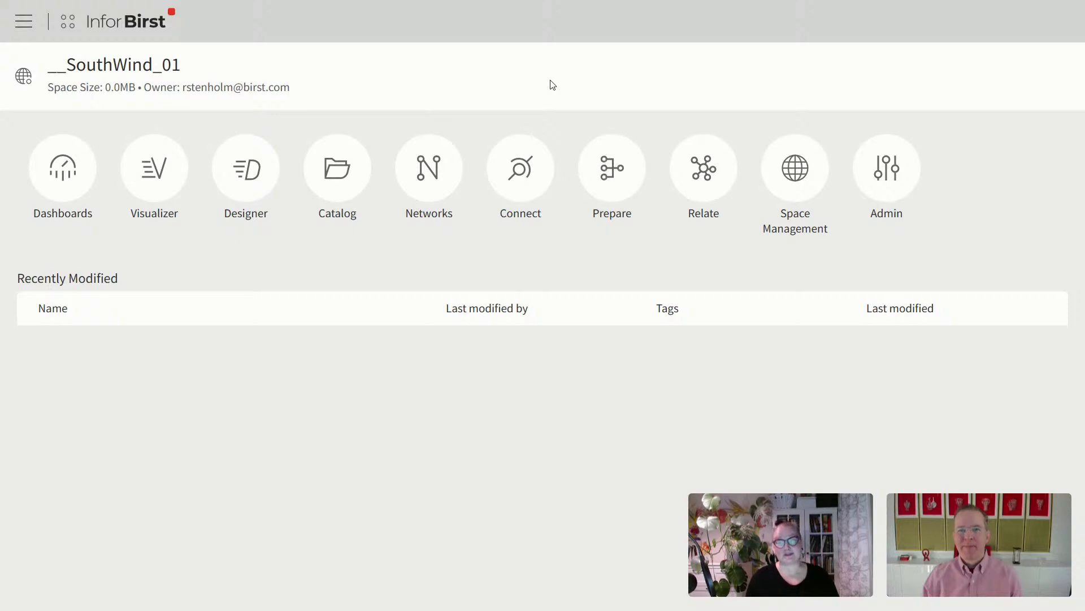
Step: Go to the space's Connect page and look through its extra connection options
click(526, 161)
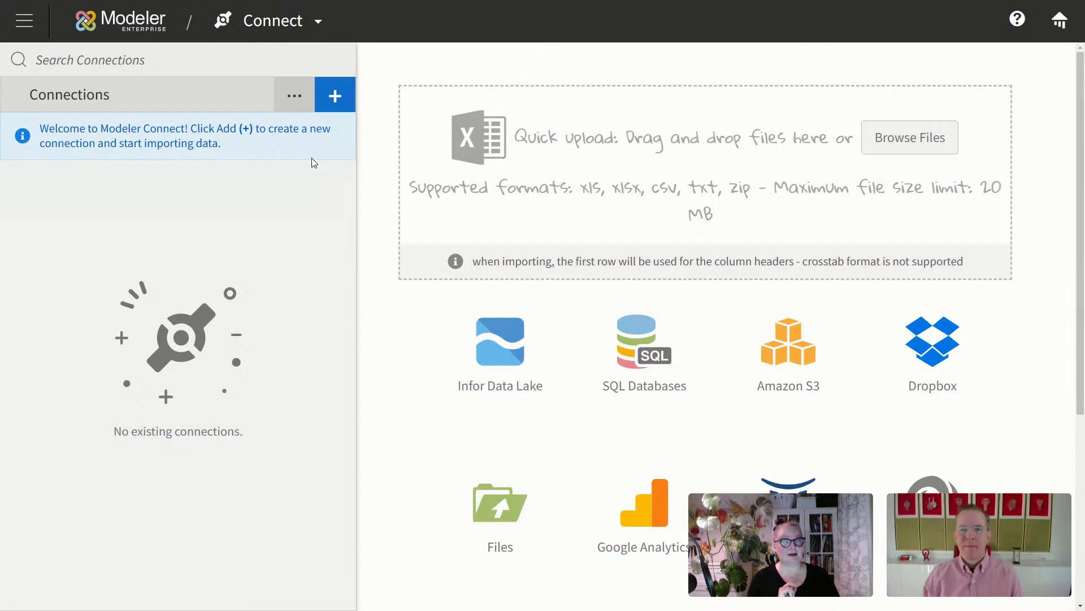
click(298, 99)
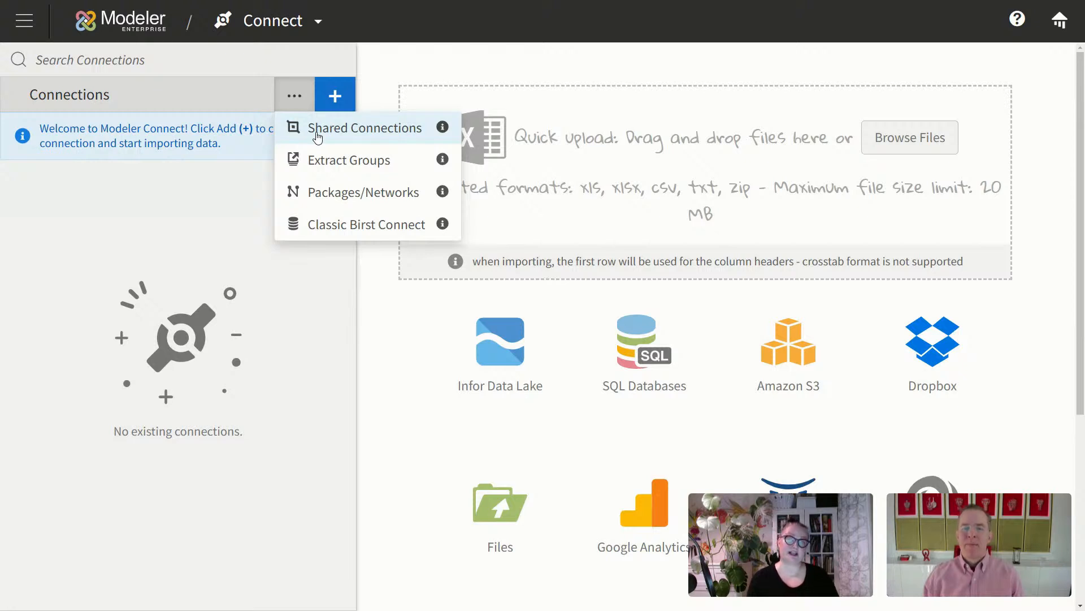
click(333, 329)
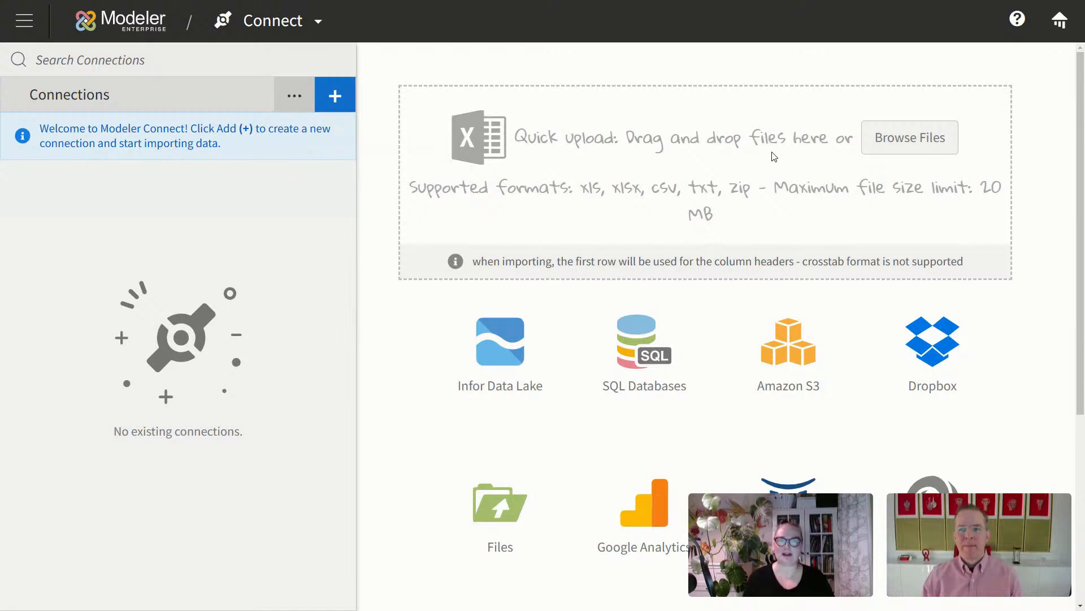
Step: Upload Southwind SFDC 2025.xls with every sheet except xlsCategories selected
click(925, 140)
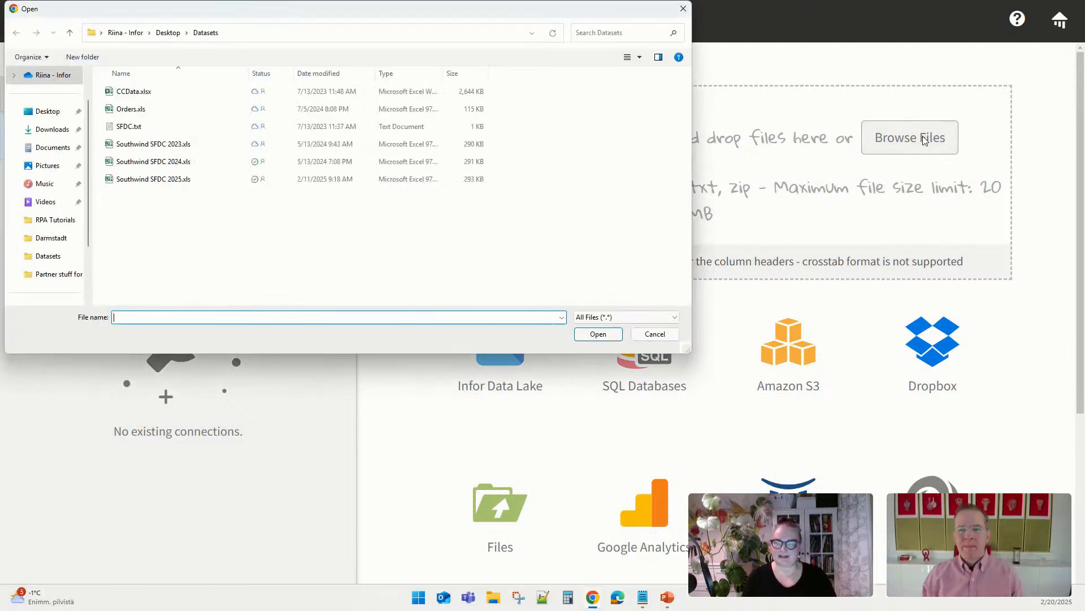
click(161, 179)
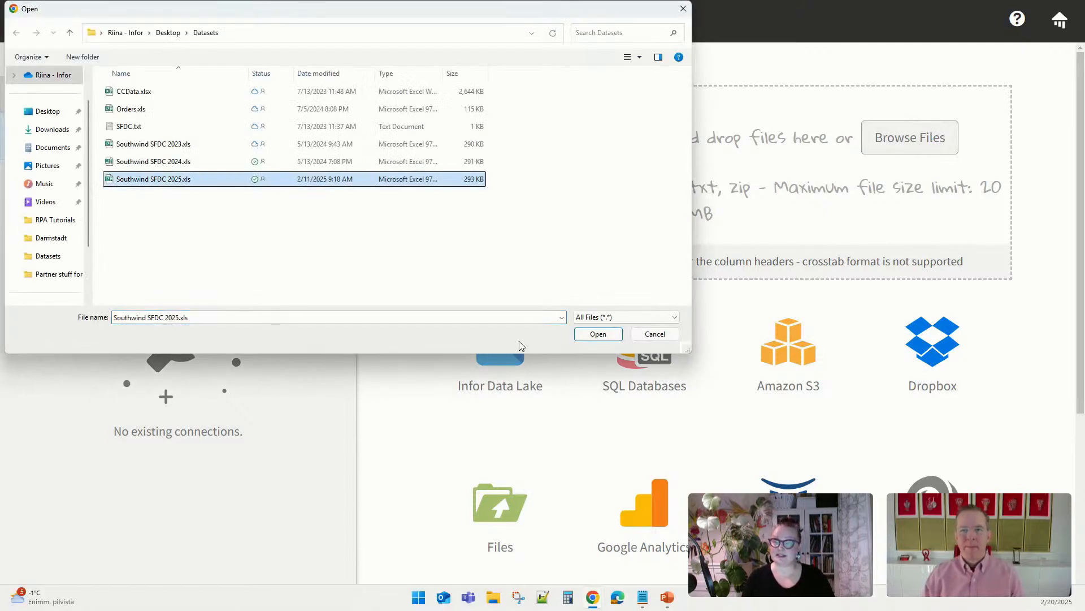
click(597, 334)
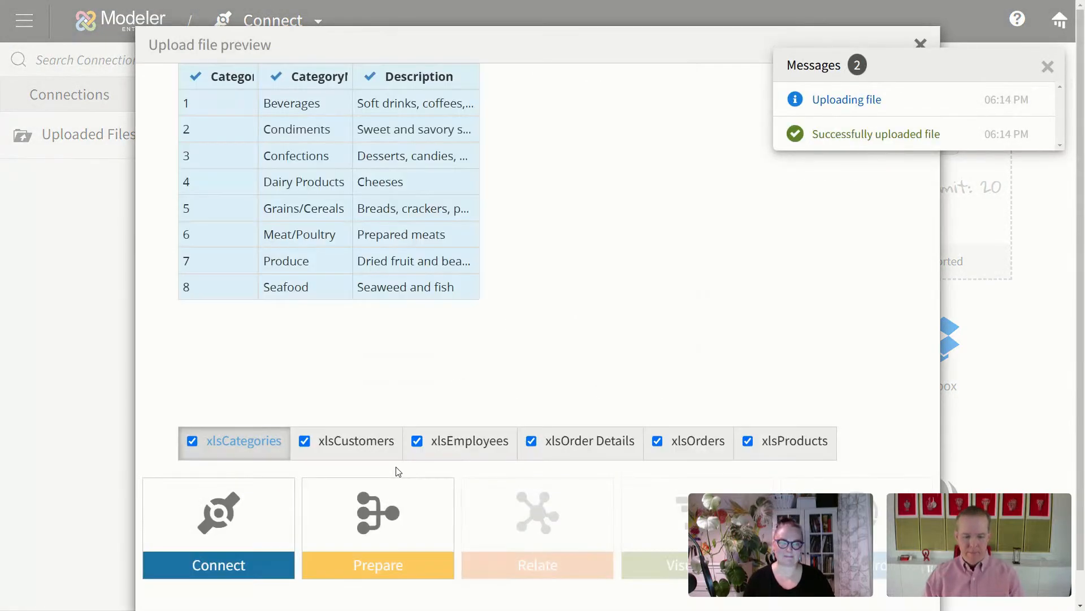
click(1048, 67)
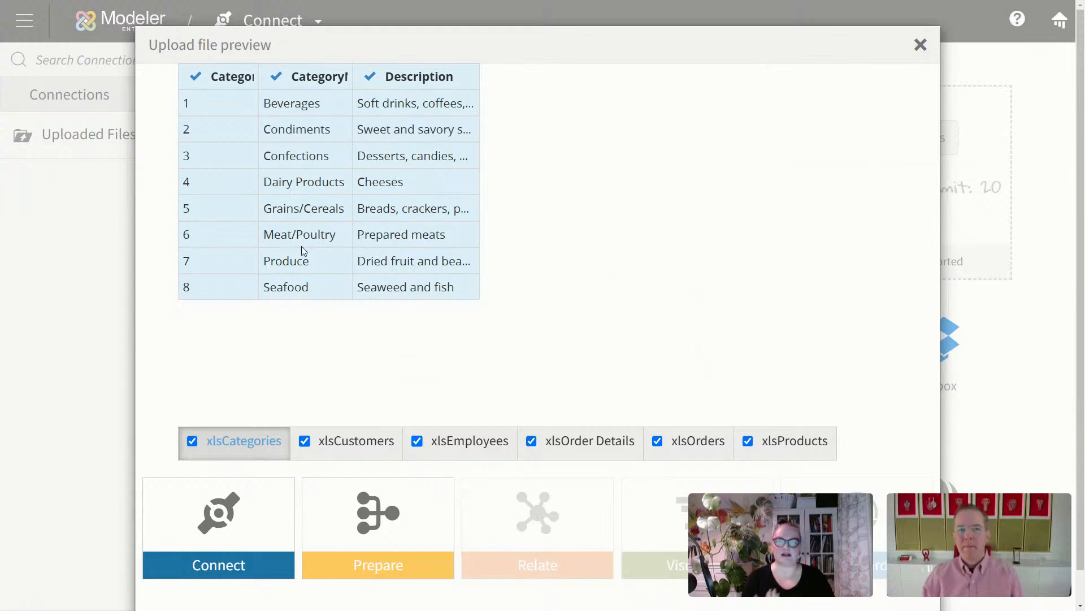
click(193, 441)
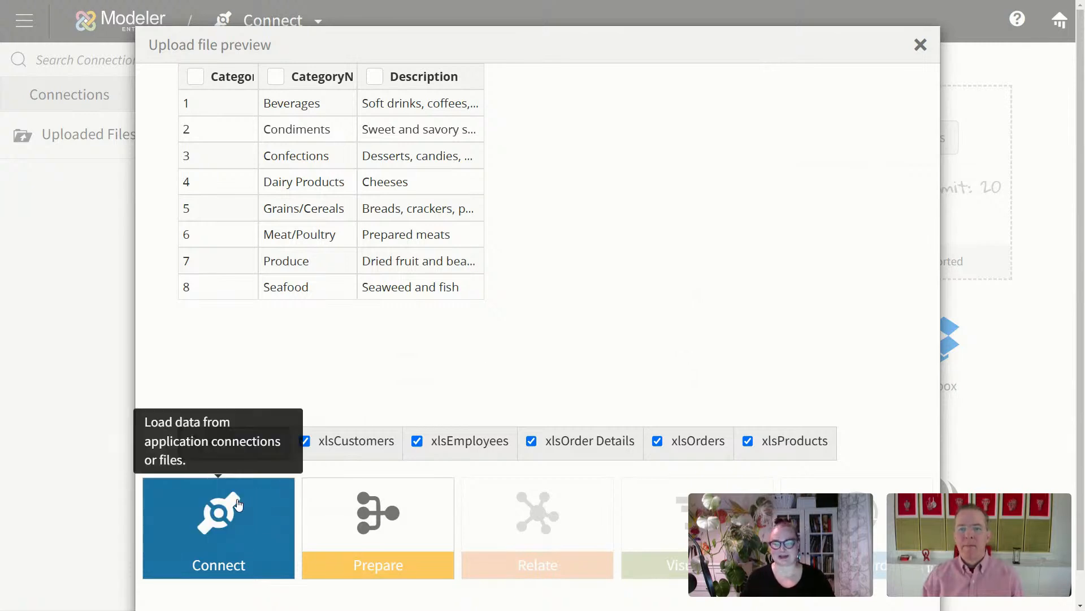
click(220, 526)
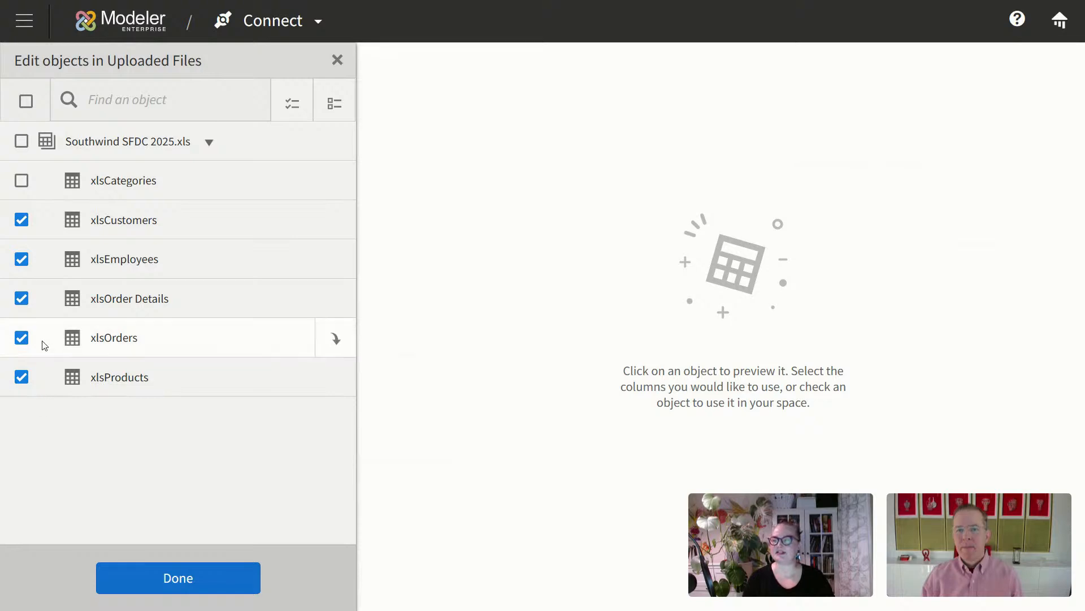
Step: Exclude xlsEmployees, filter xlsProducts to Discontinued not equal 1, and drop the Discontinued column
click(22, 260)
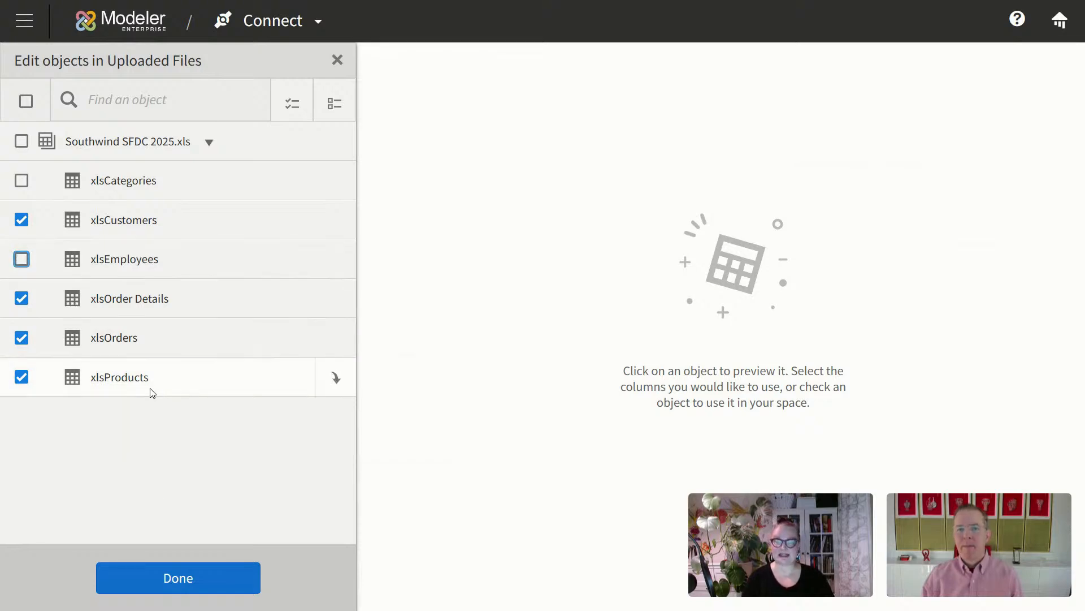
click(171, 380)
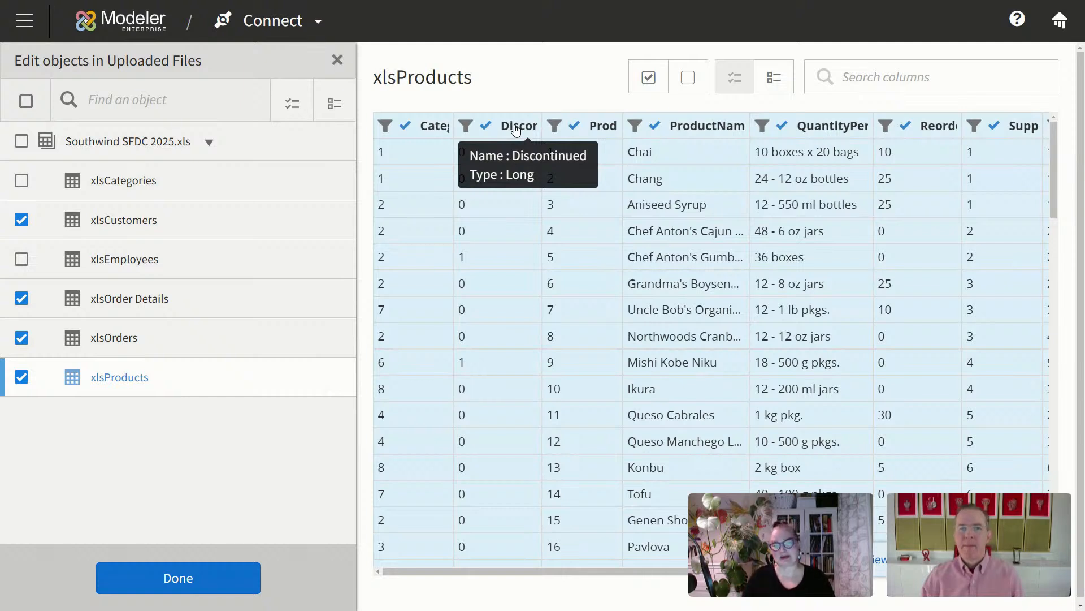
click(468, 127)
click(320, 179)
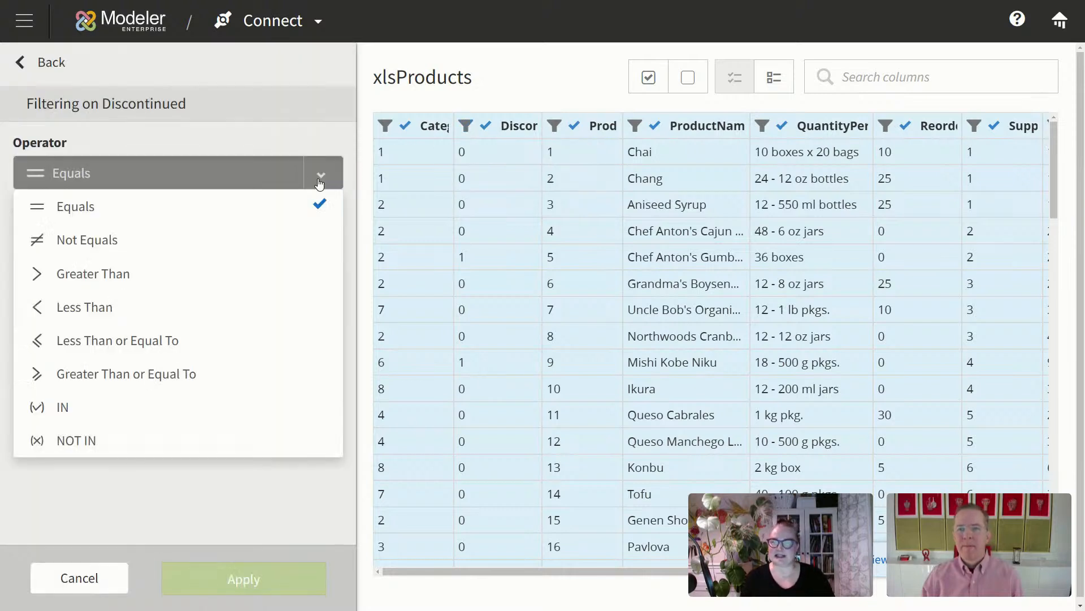
click(195, 237)
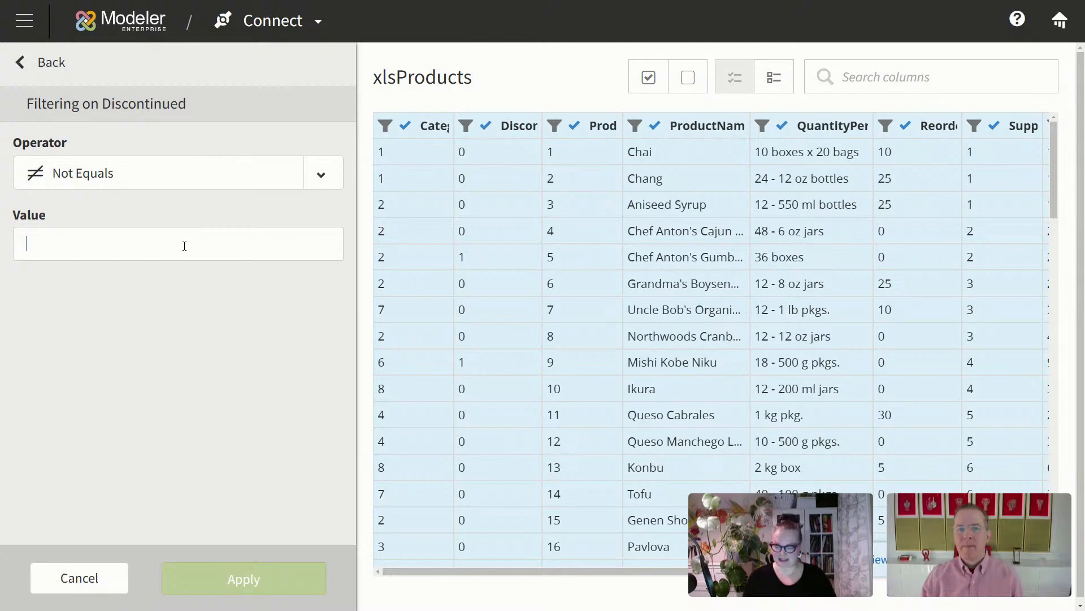
text(1)
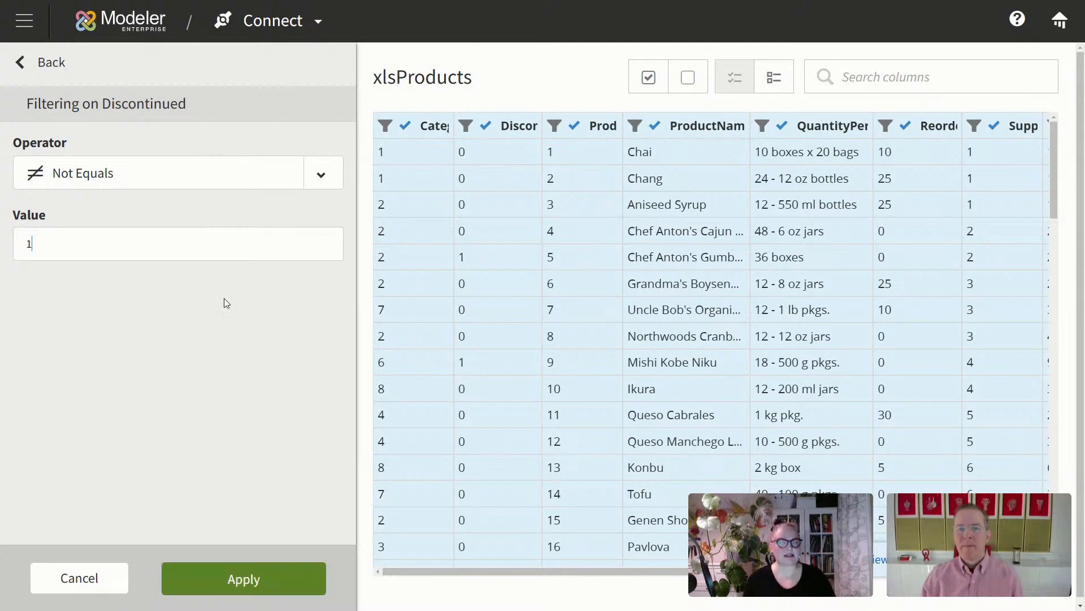
click(279, 577)
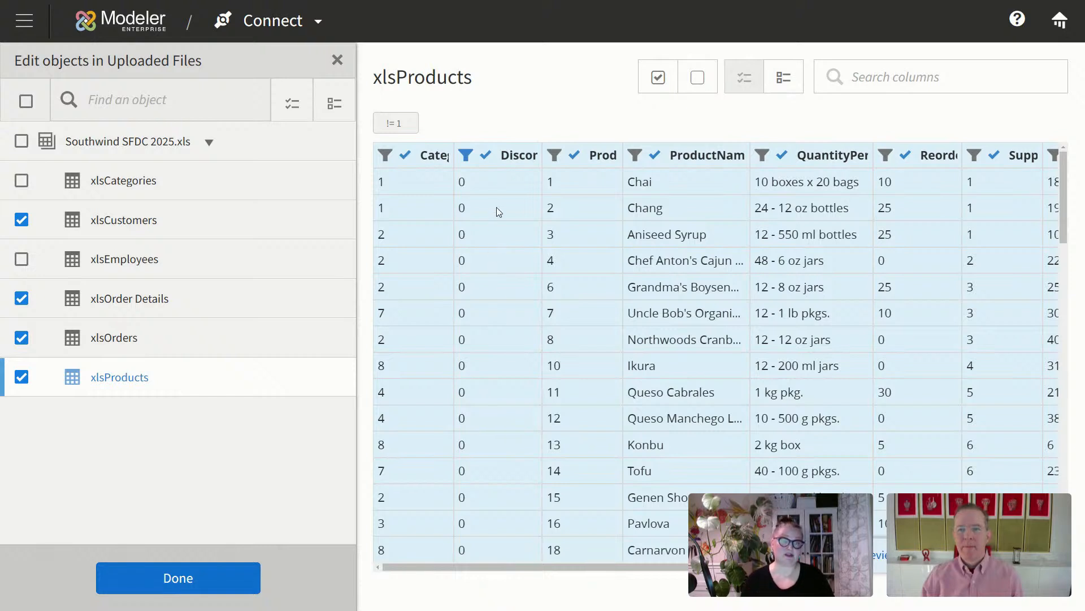
click(486, 155)
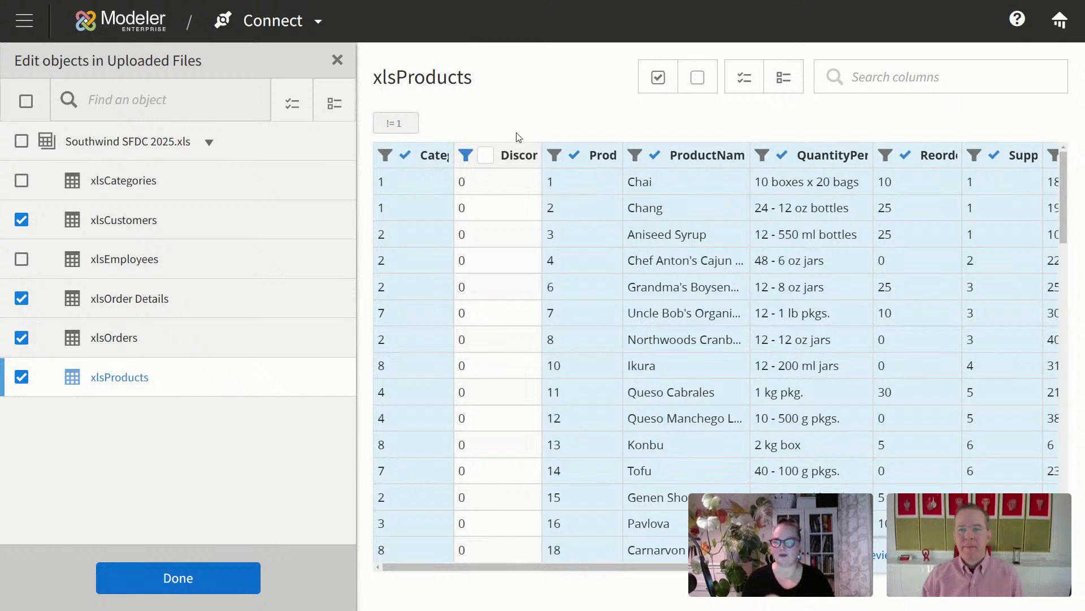
click(204, 579)
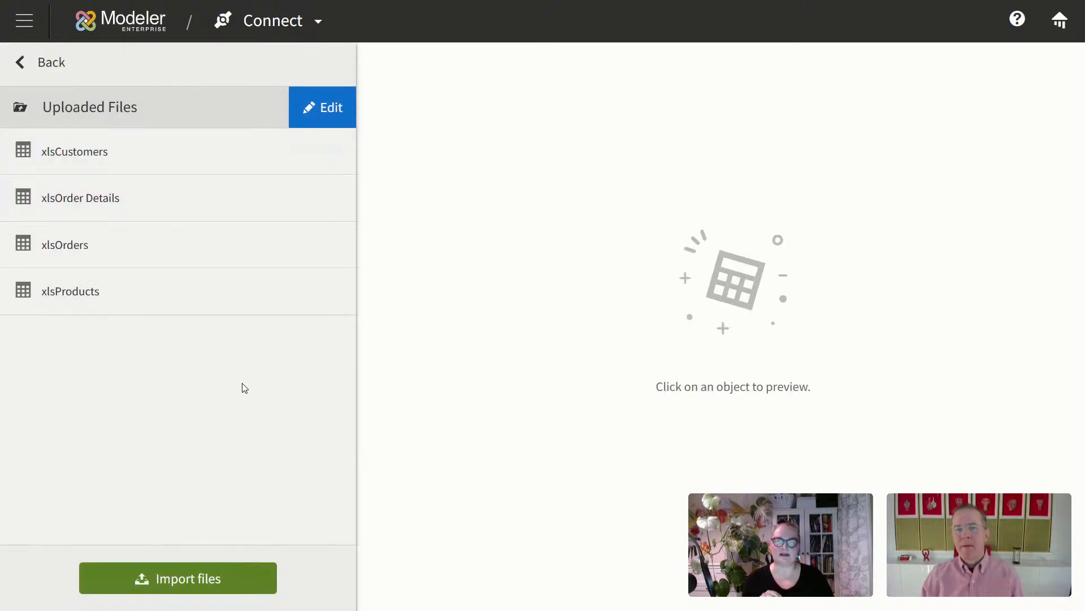
Step: Check the xlsProducts columns, then import xlsCustomers, xlsOrder Details, xlsOrders and xlsProducts
click(185, 293)
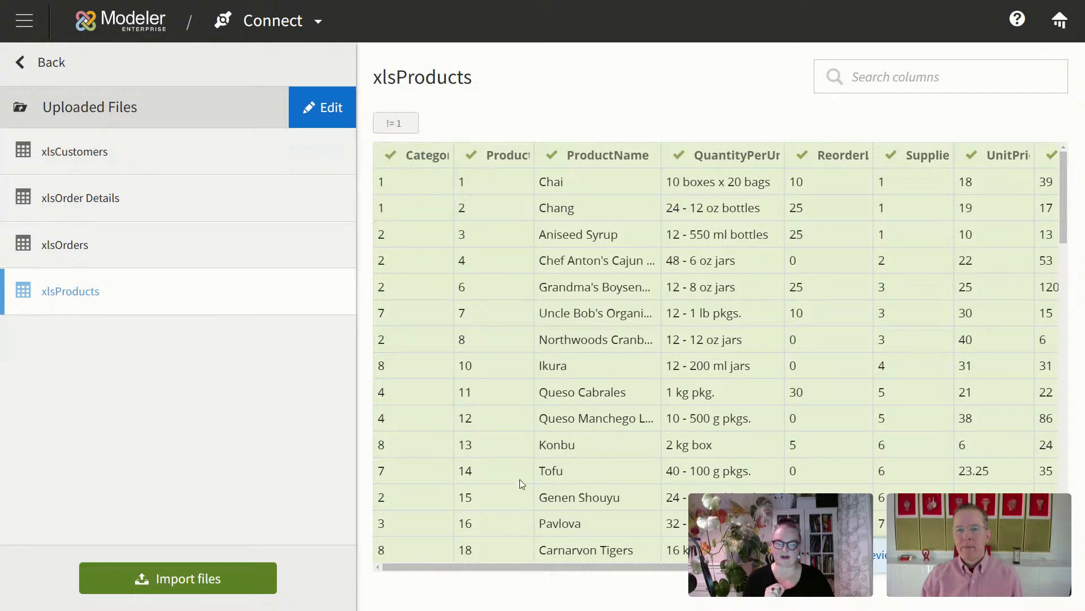
drag(507, 565, 683, 565)
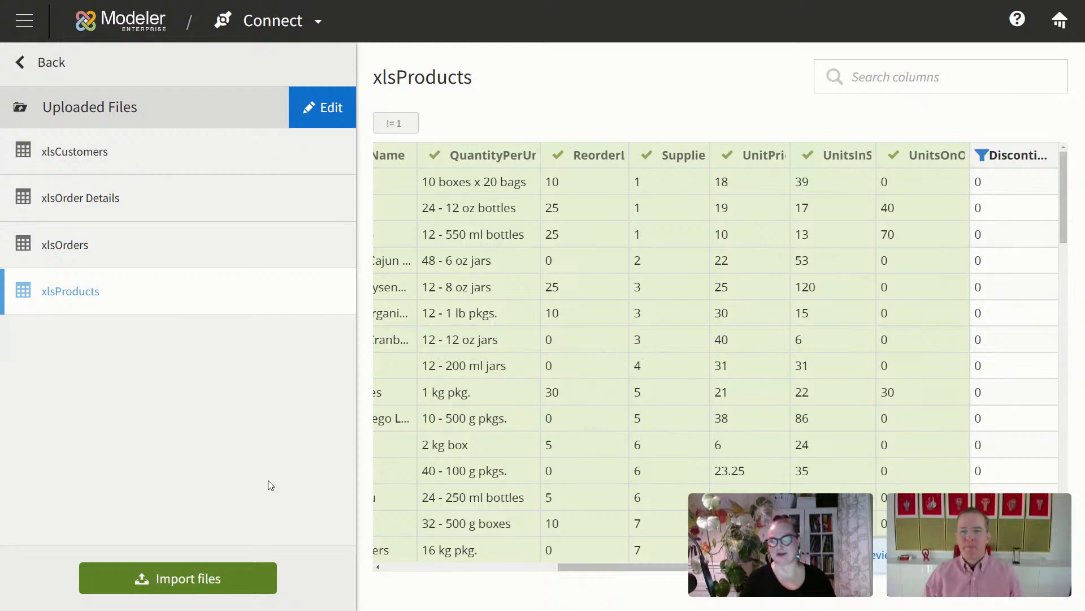
click(193, 586)
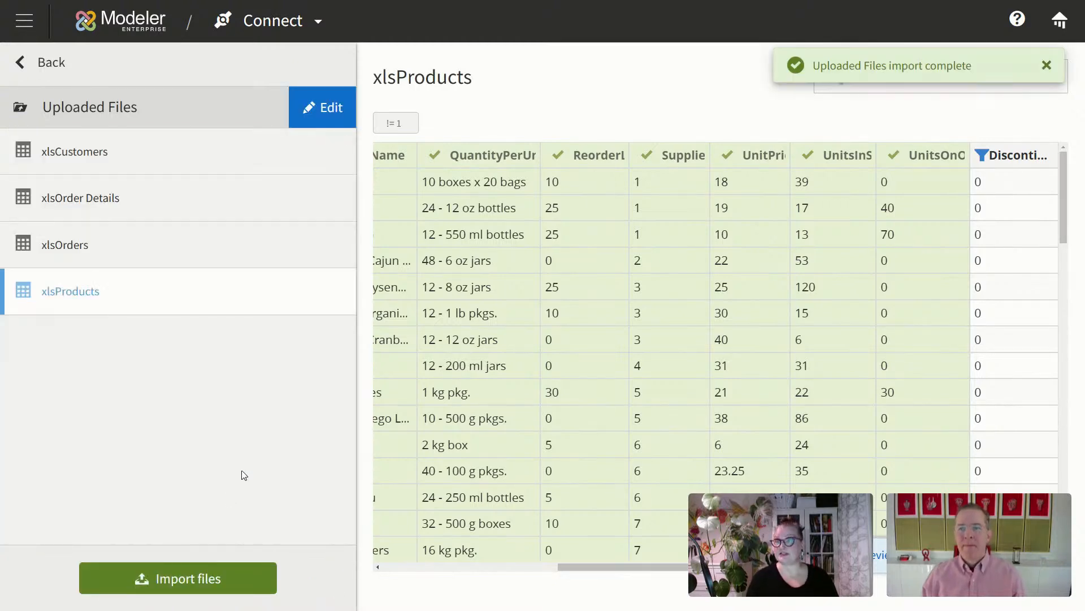
Step: Begin a Salesforce connection from the Connections list, abandon the form, and exit full screen
click(30, 64)
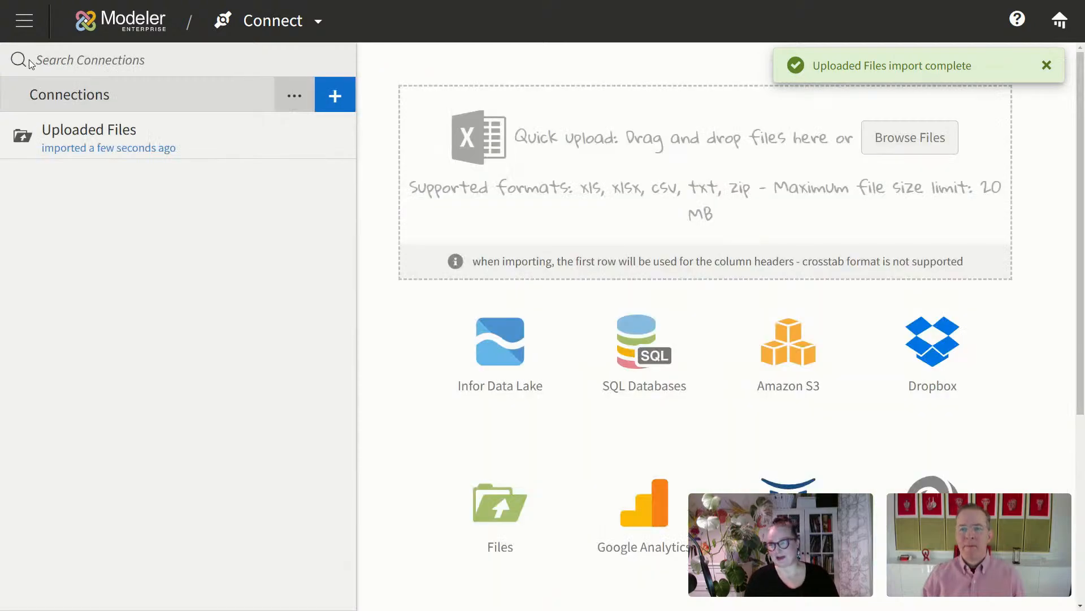
scroll(780, 421, down, 2)
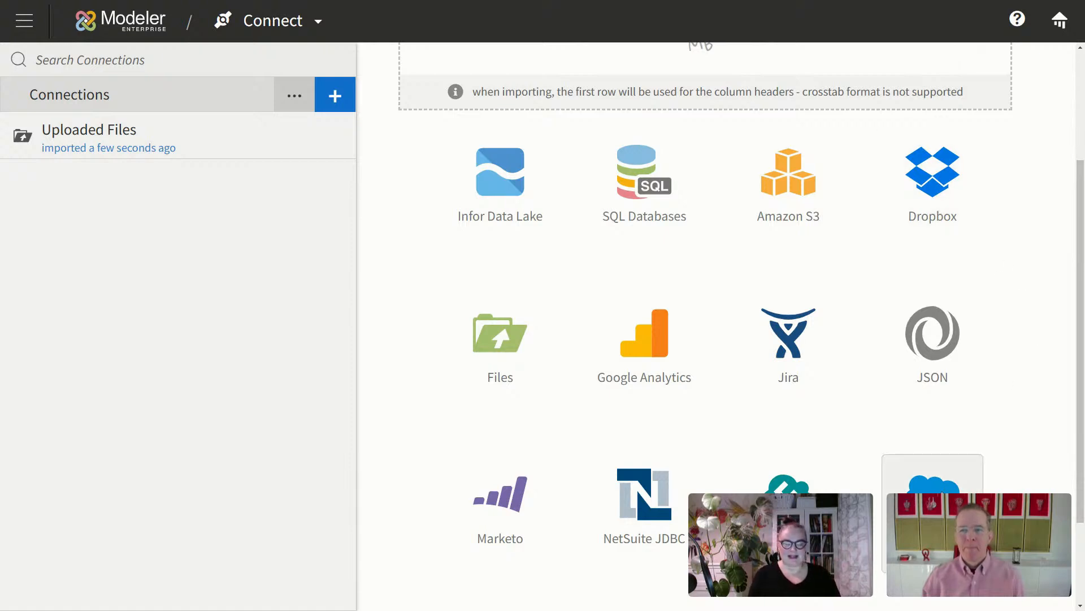
click(933, 475)
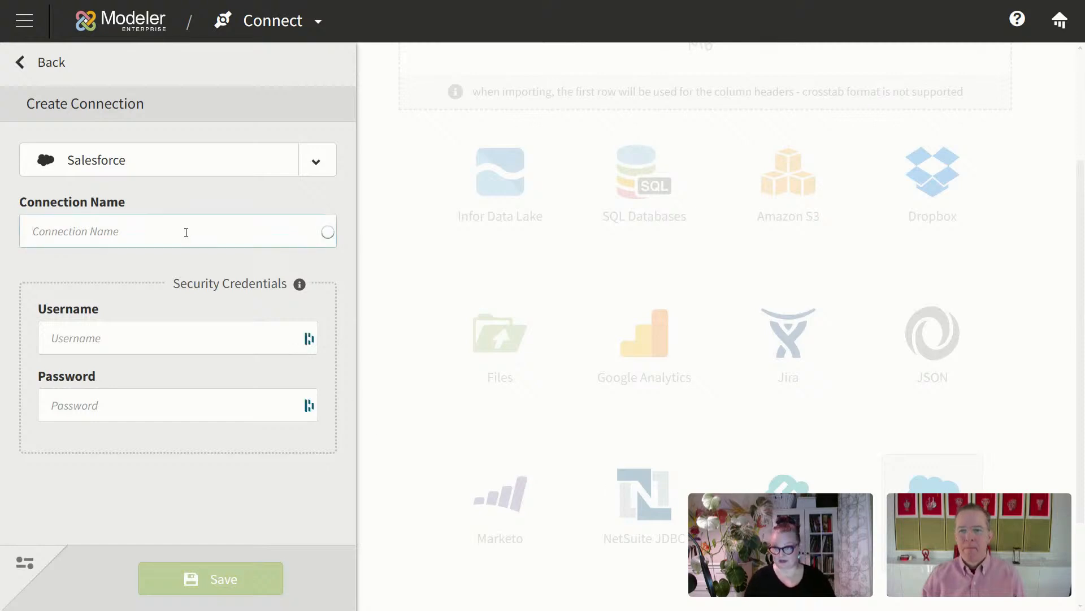
click(187, 231)
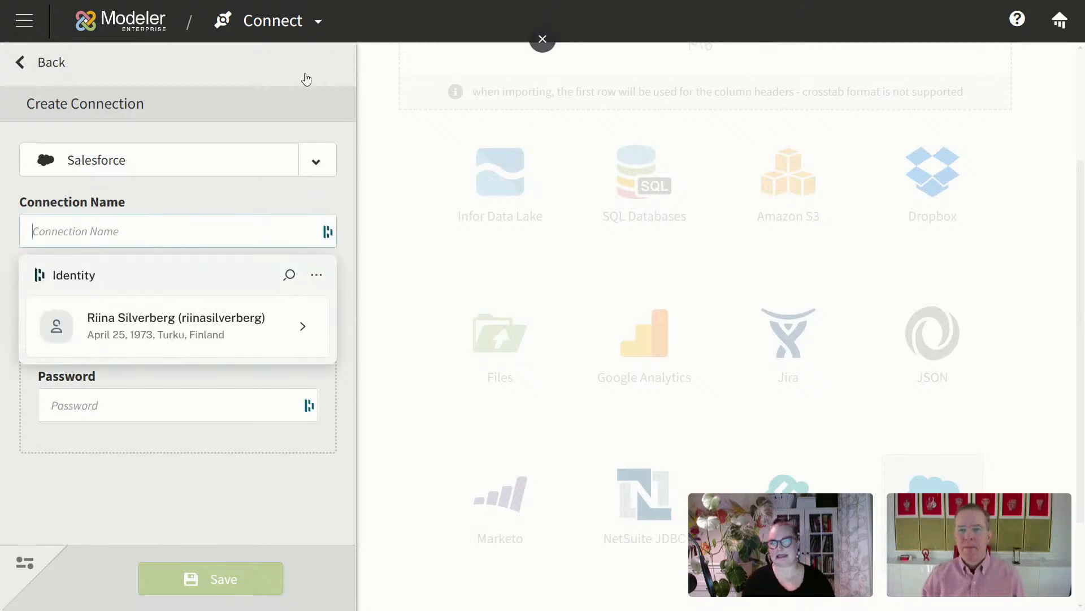
click(543, 38)
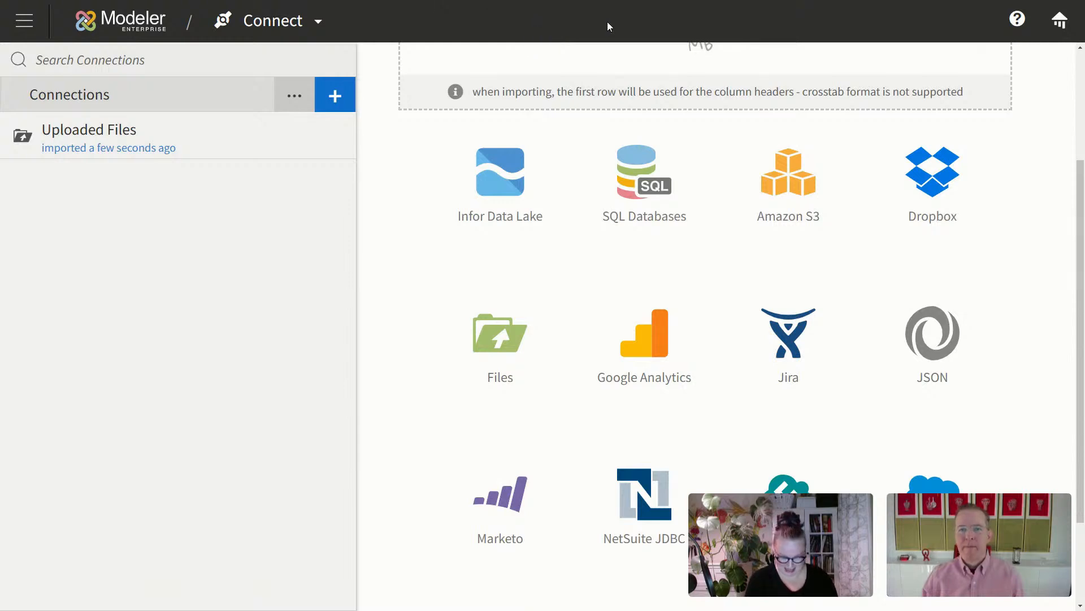
key(F11)
Step: Pause and turn off Dashlane autofill for the Birst site, then return to full screen
click(1002, 36)
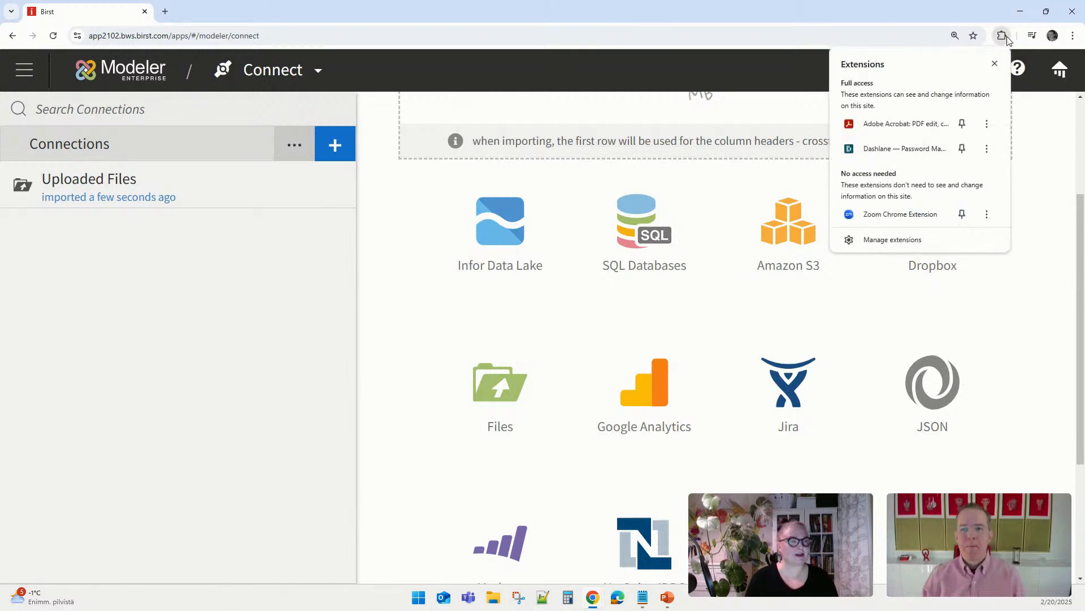
click(901, 150)
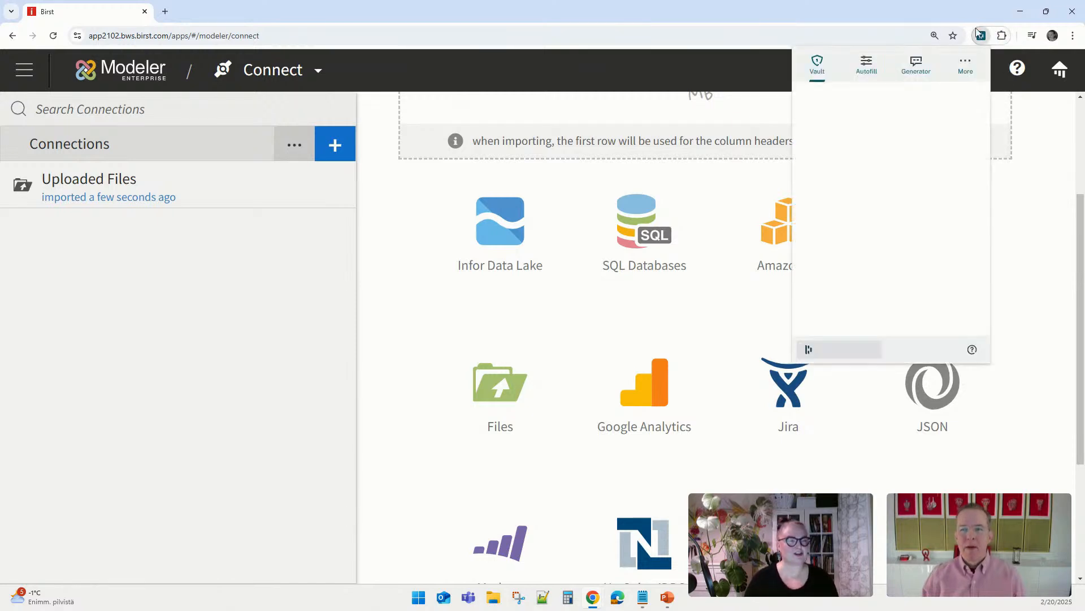
click(867, 67)
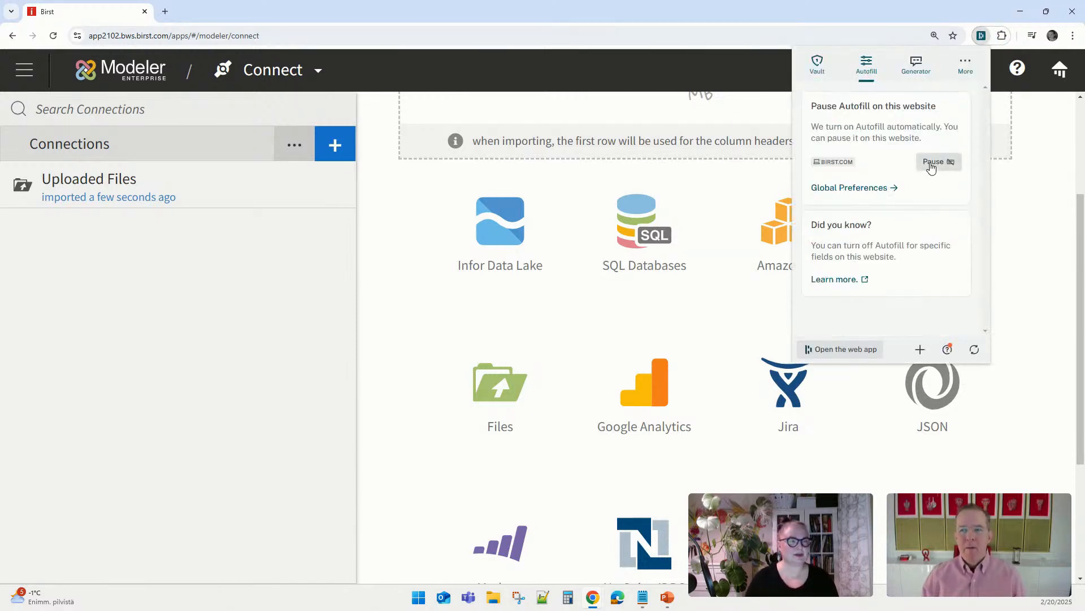
click(931, 162)
click(949, 249)
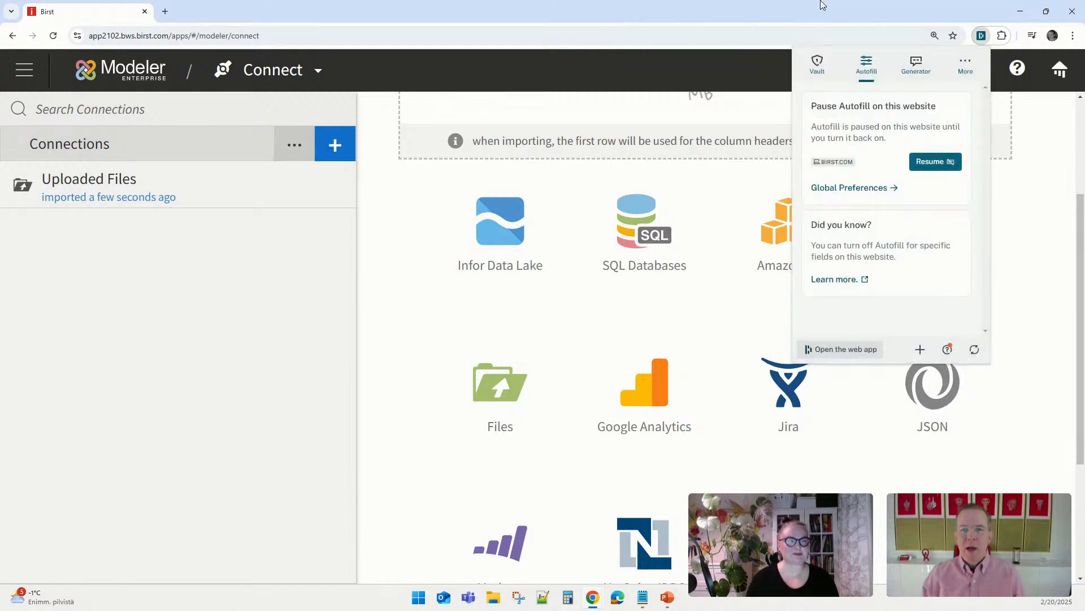
click(899, 5)
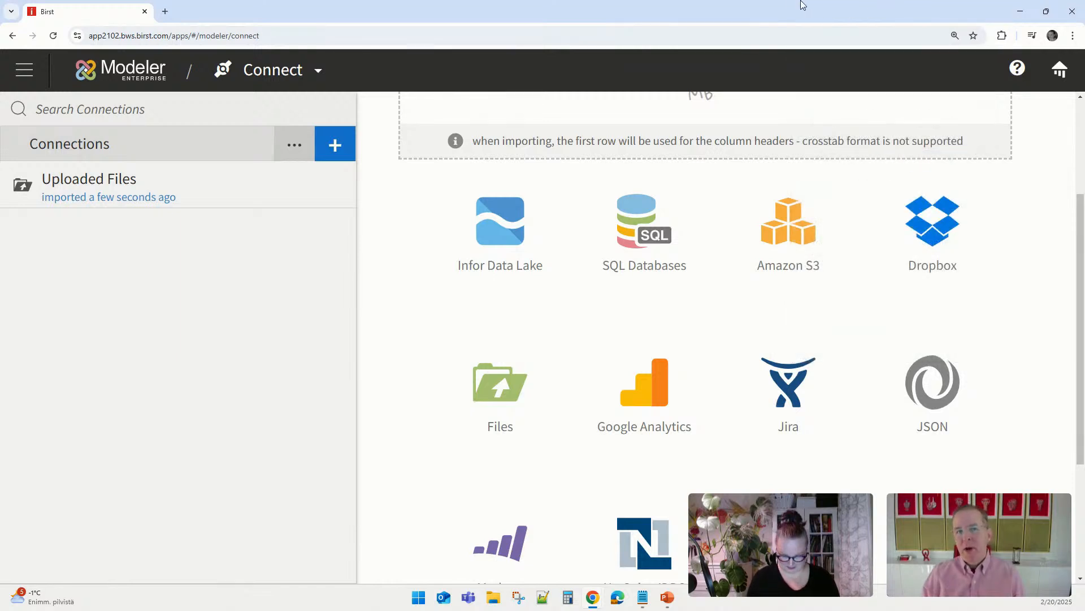
key(F11)
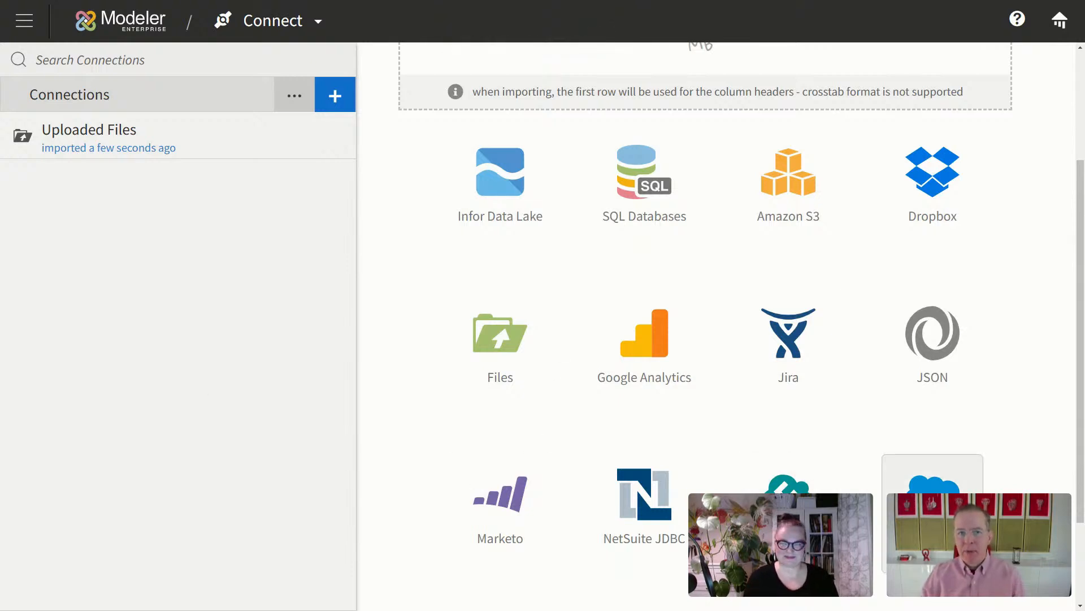
click(933, 509)
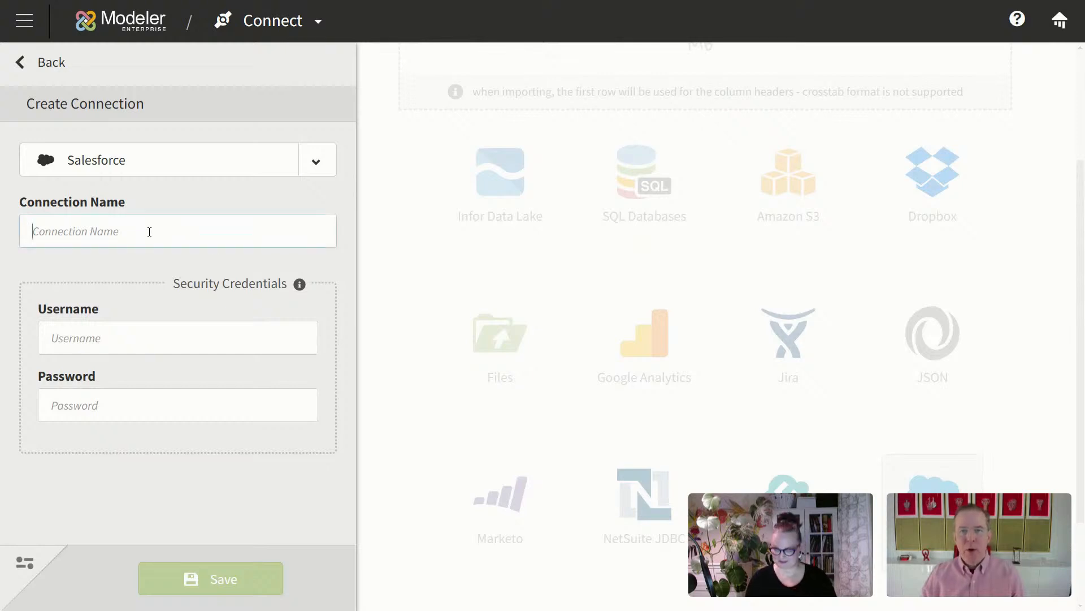
Step: Name the Salesforce connection sfdc and enter the login e-mail and pasted password
text(sfdc)
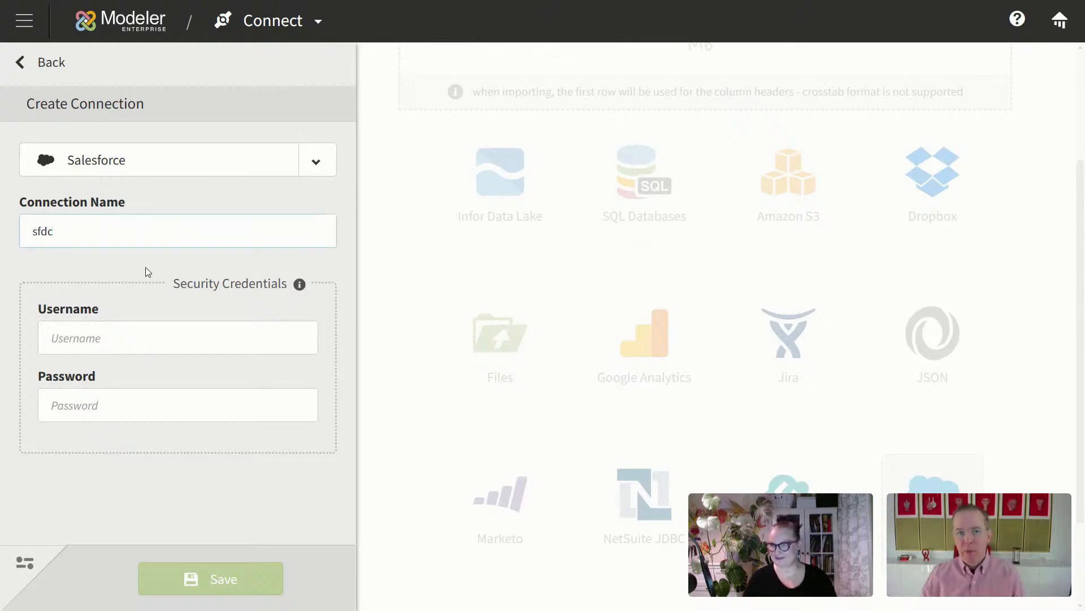
click(132, 336)
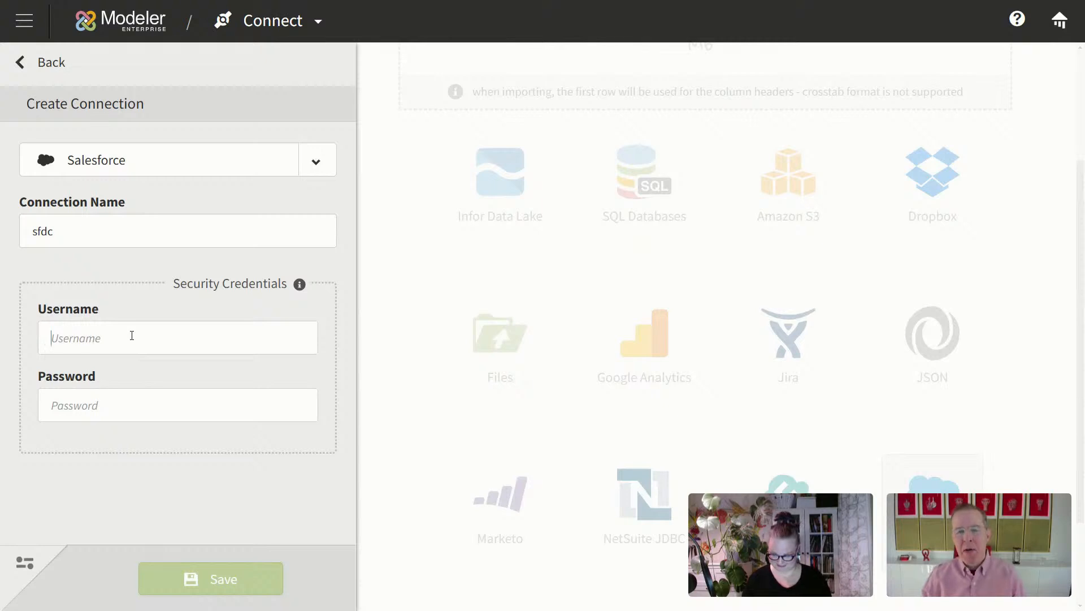
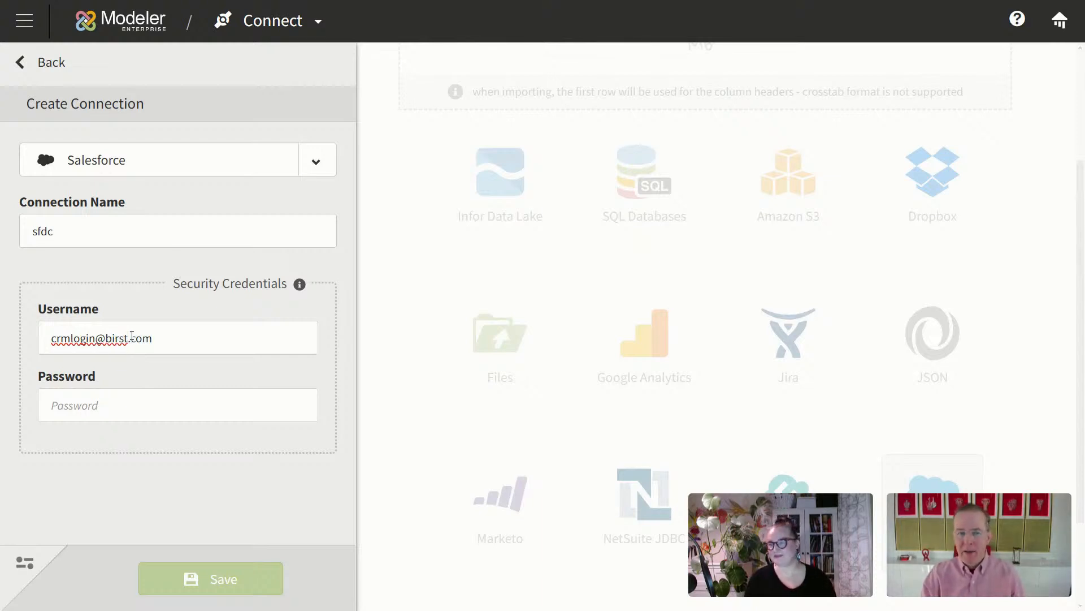
key(Tab)
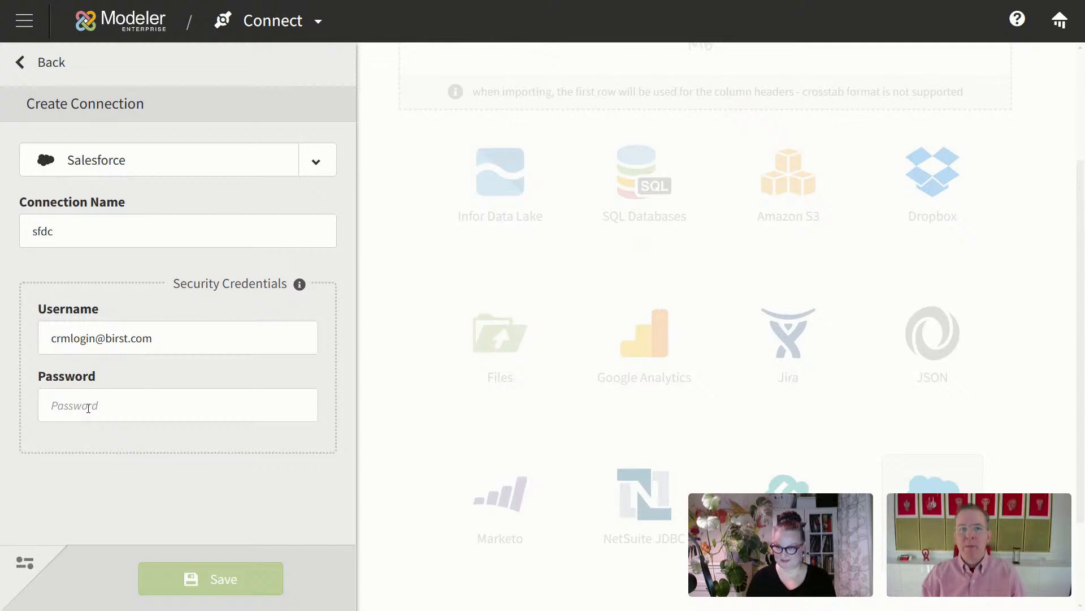
key(ctrl+v)
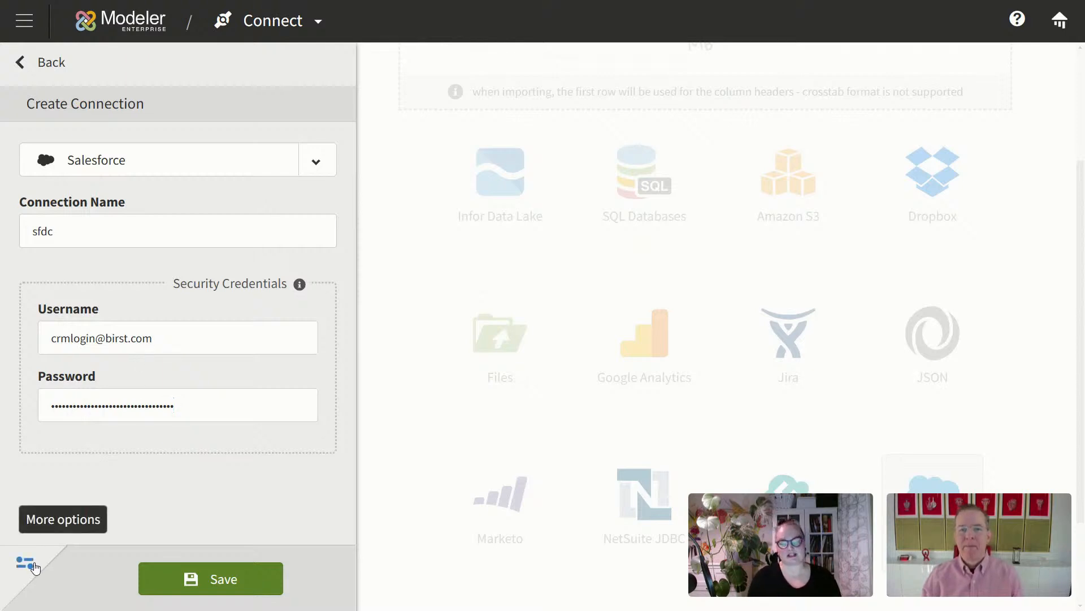
Step: Turn on Source Prefix with the value sfdc and save the connection
click(34, 566)
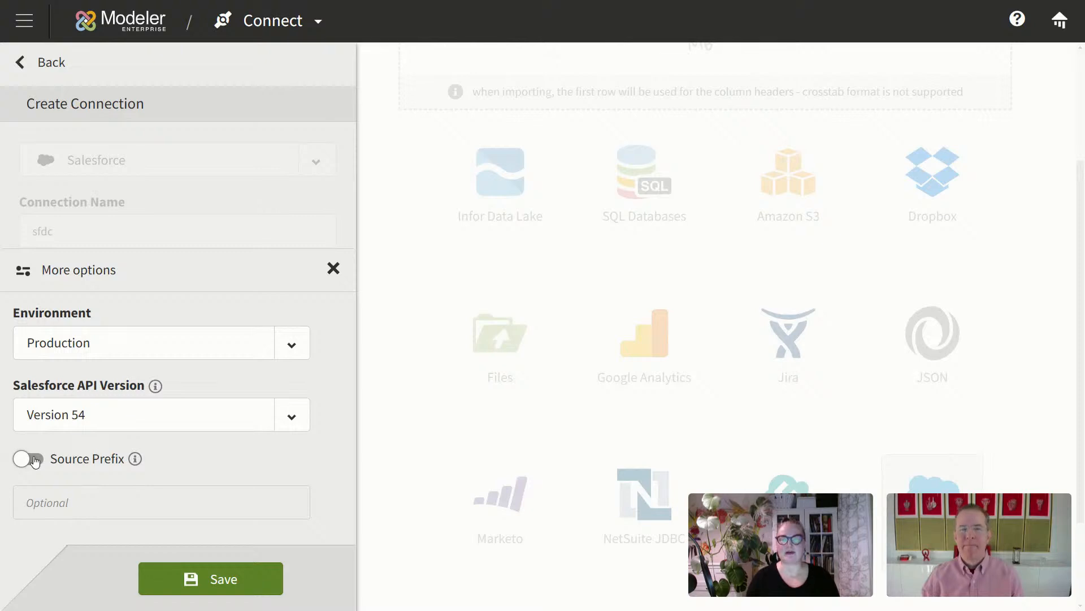
click(28, 459)
click(44, 502)
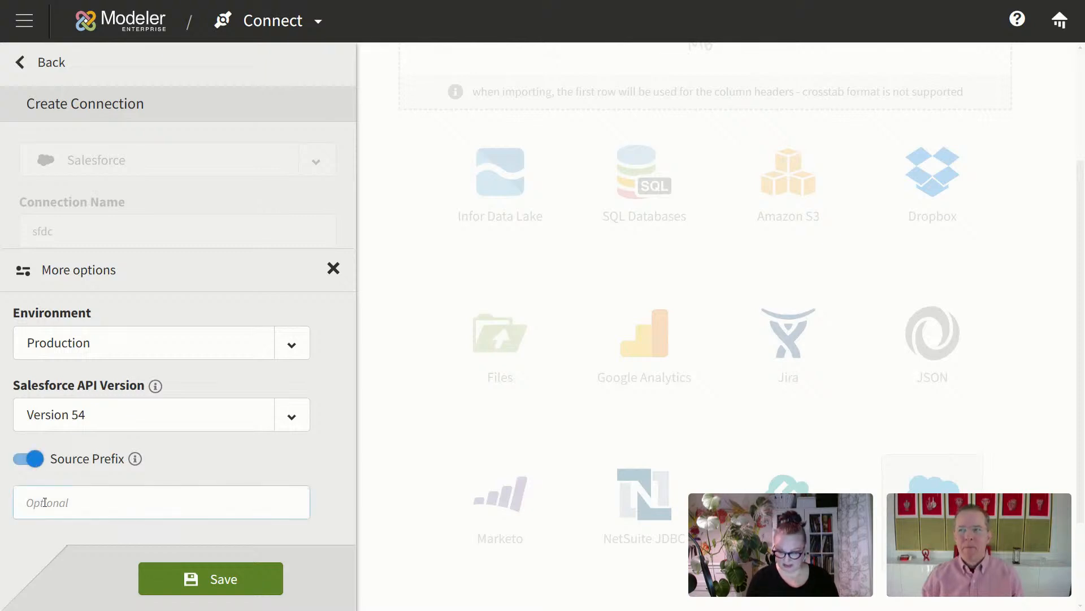
text(sfdc)
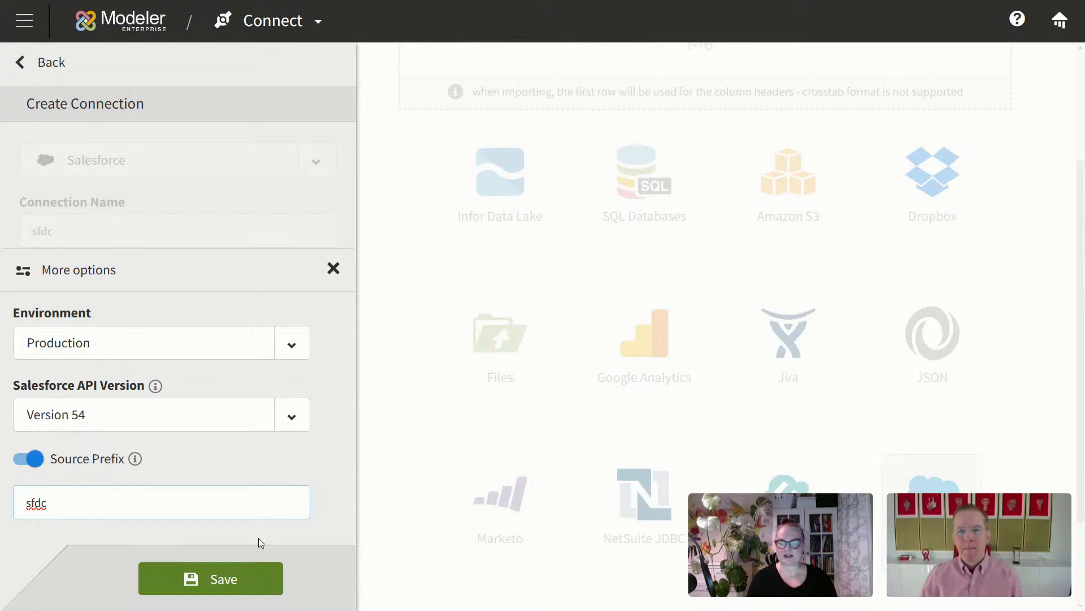
click(227, 581)
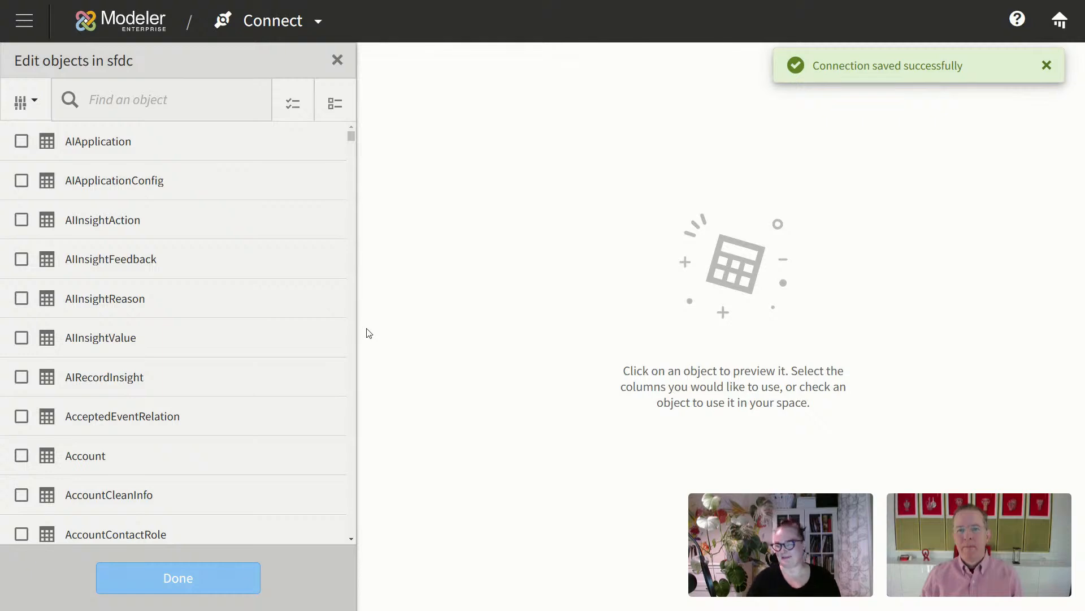
Step: Add the Salesforce Account object with Account ID and Account Type columns, saved without filters
click(141, 456)
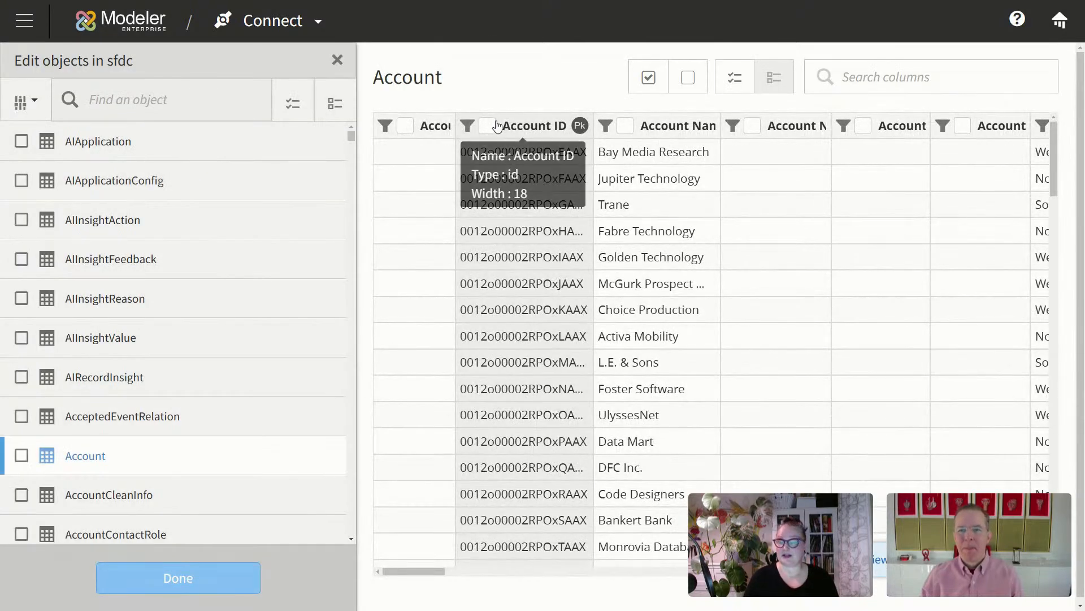
click(487, 126)
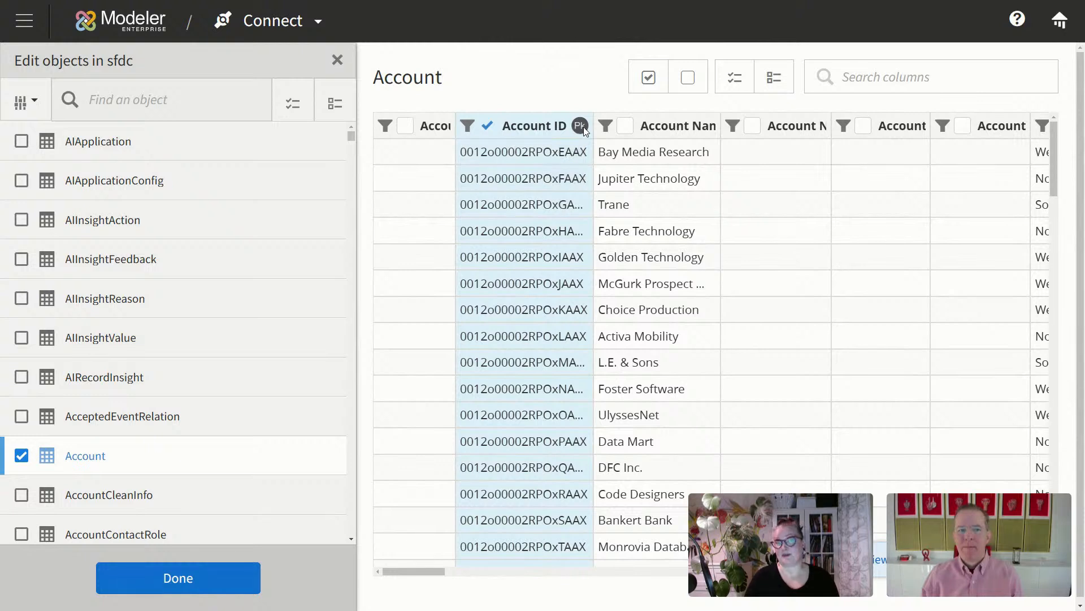
drag(416, 569, 432, 569)
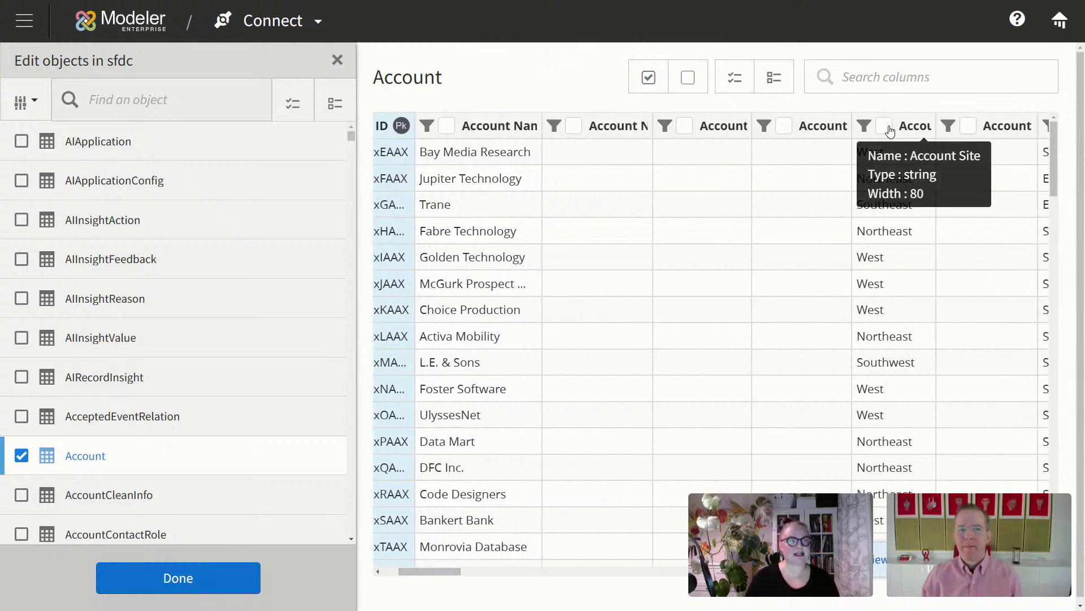
drag(399, 565, 426, 569)
click(781, 126)
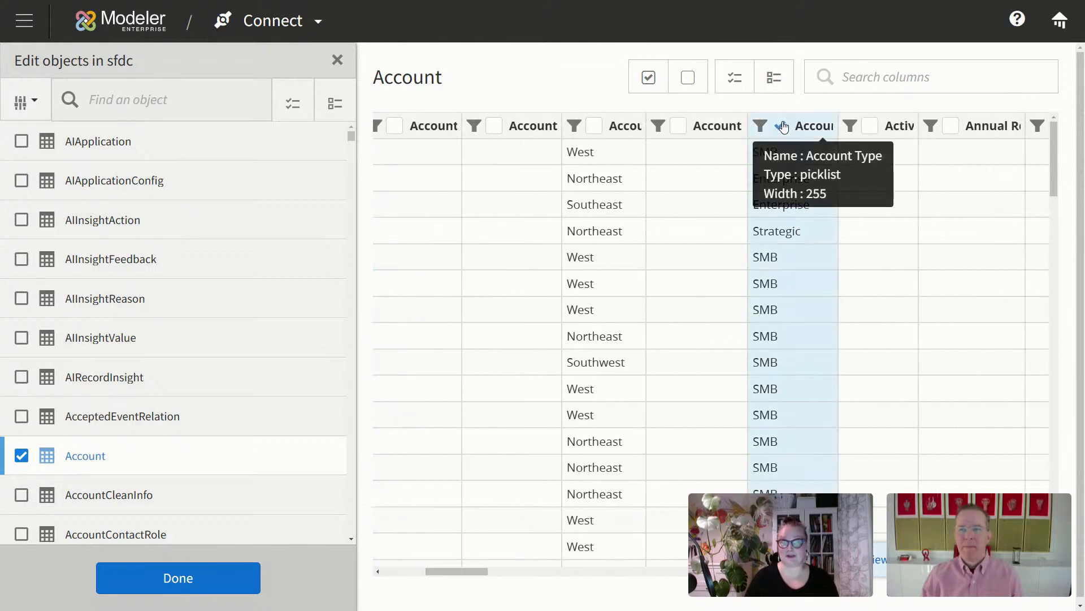
click(198, 579)
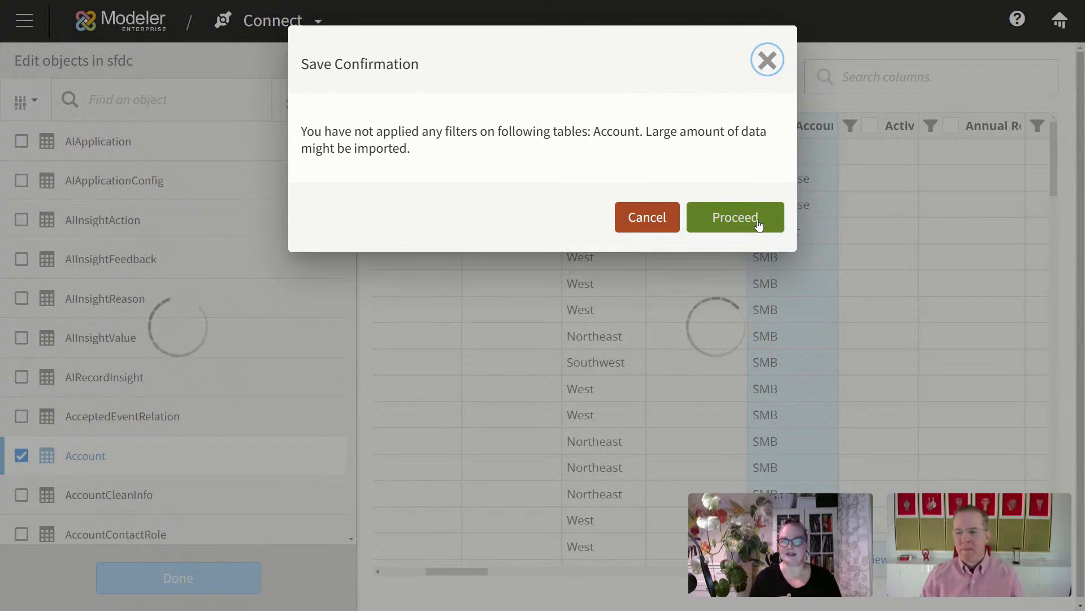
click(734, 218)
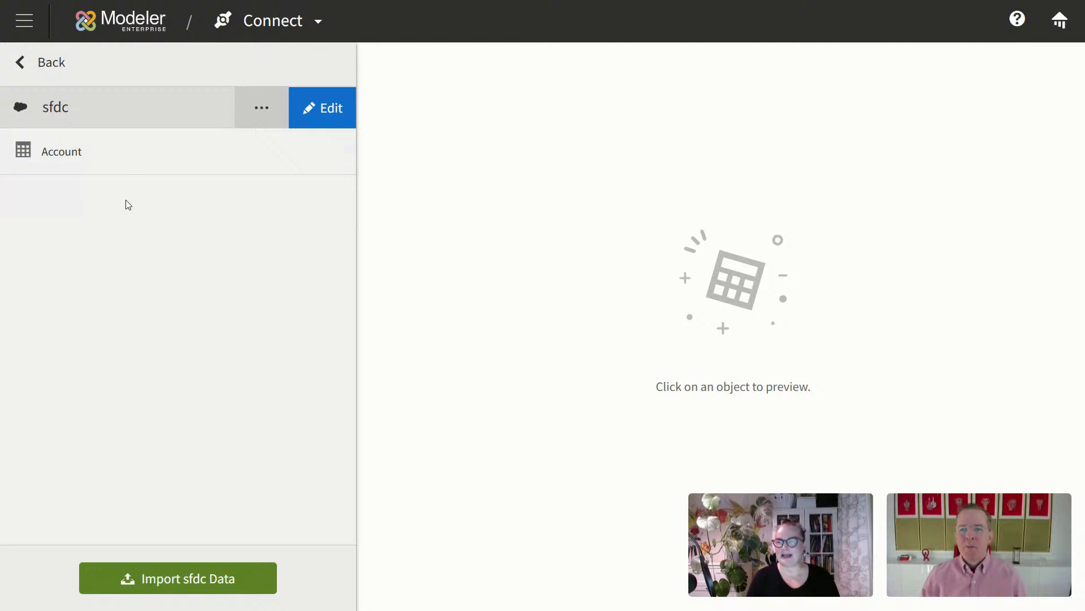
Step: With the sfdc Account table shown, run Import sfdc Data into the modeler
click(122, 165)
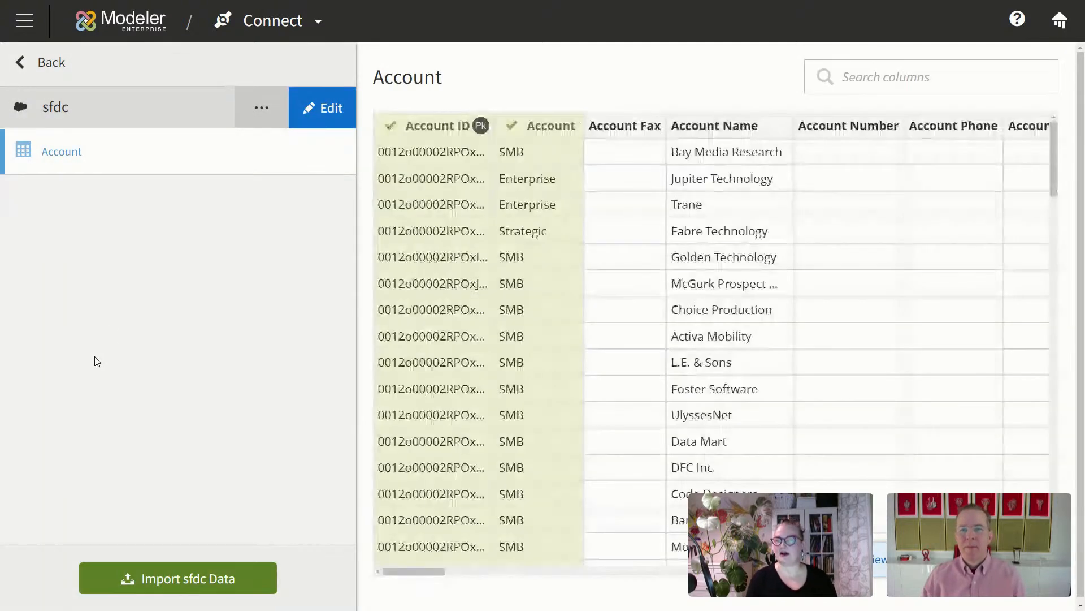
mouse_move(429, 128)
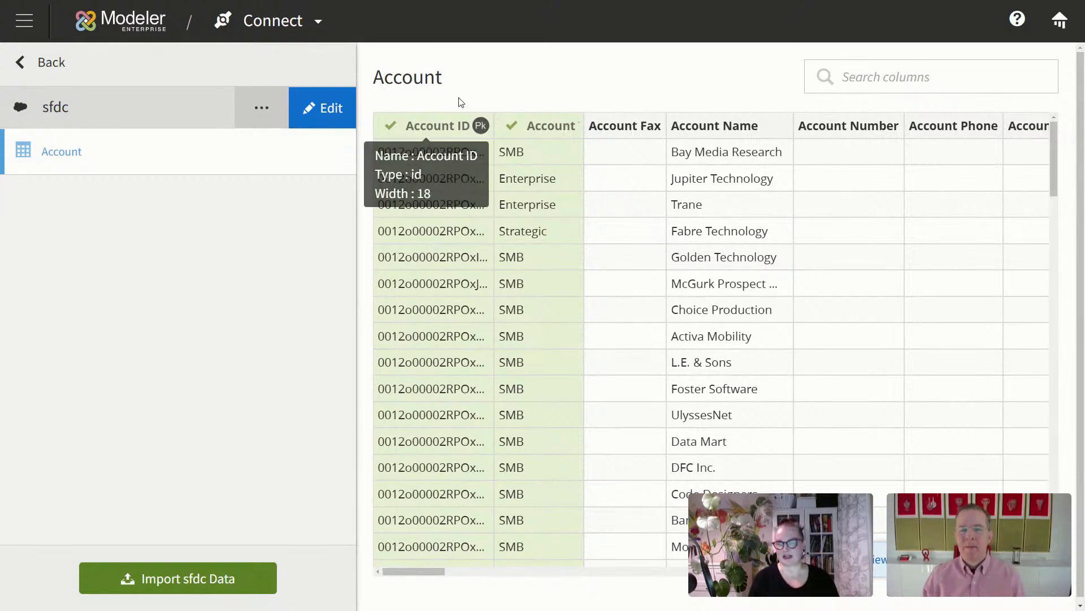
click(201, 582)
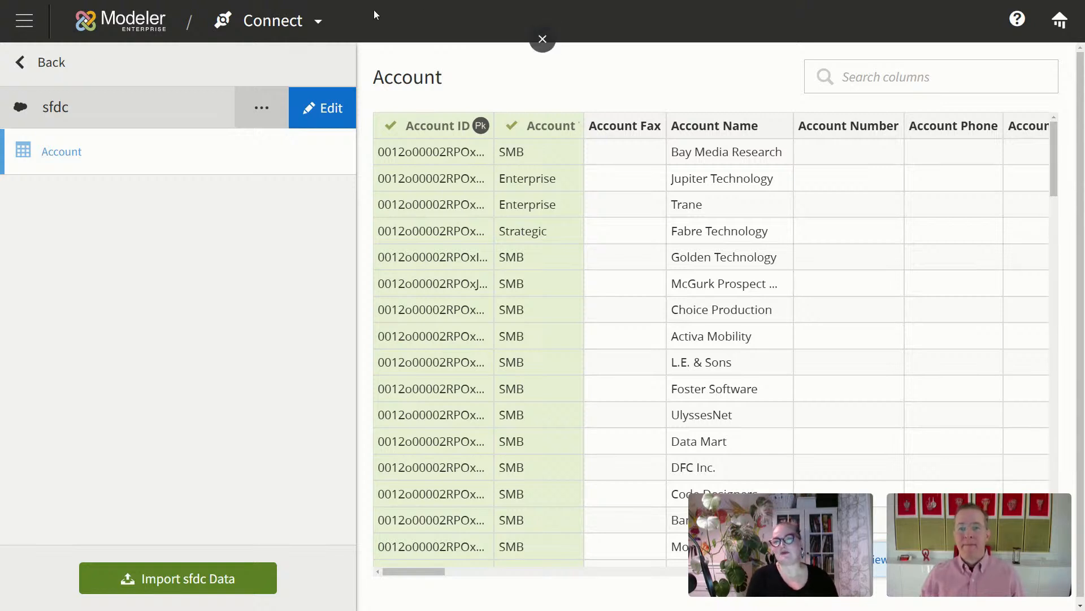
Step: Switch the modeler stage from Connect to Prepare
click(318, 24)
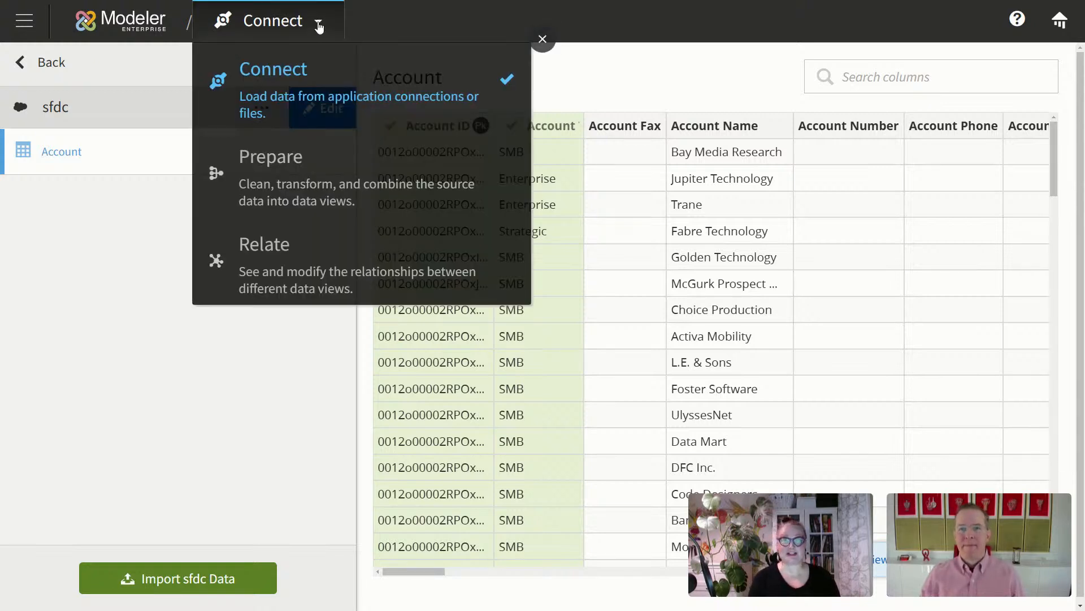
click(314, 184)
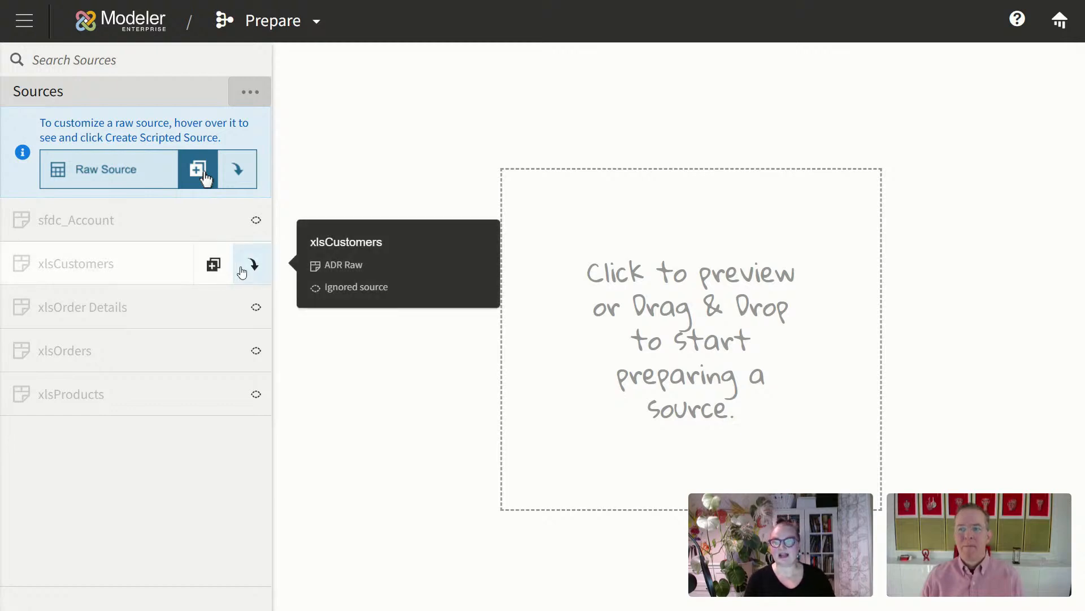
Step: Set xlsCustomers' source status to Hide source and review its Column Properties
click(242, 272)
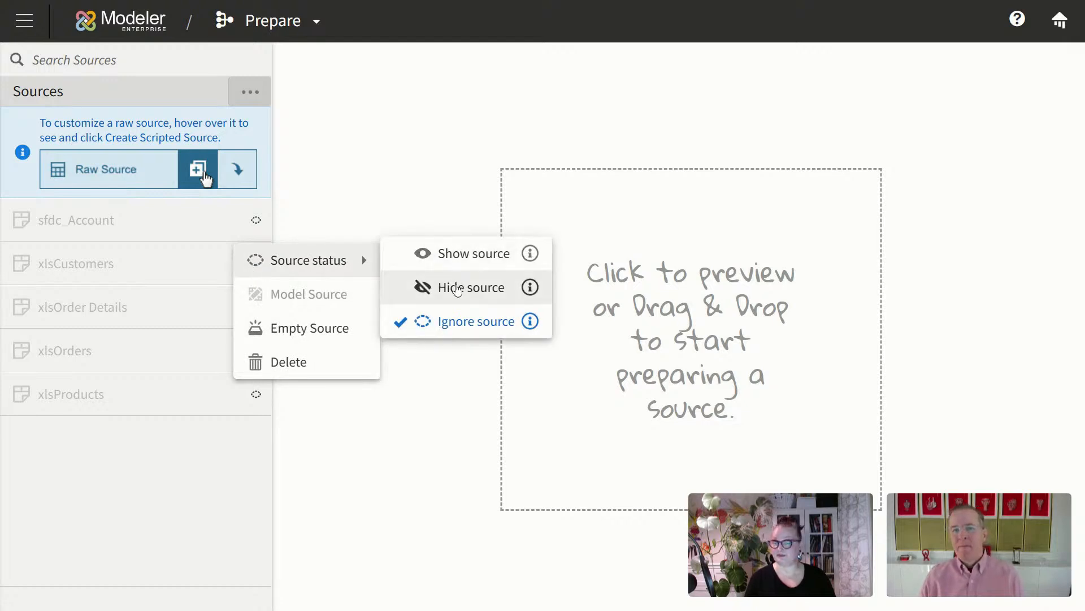
click(457, 289)
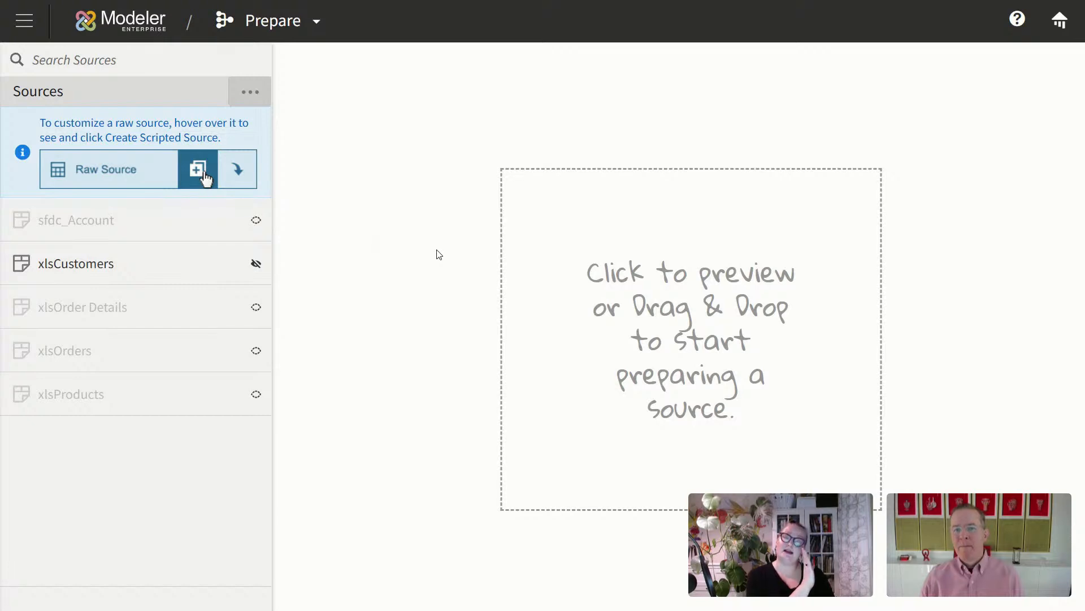
click(160, 265)
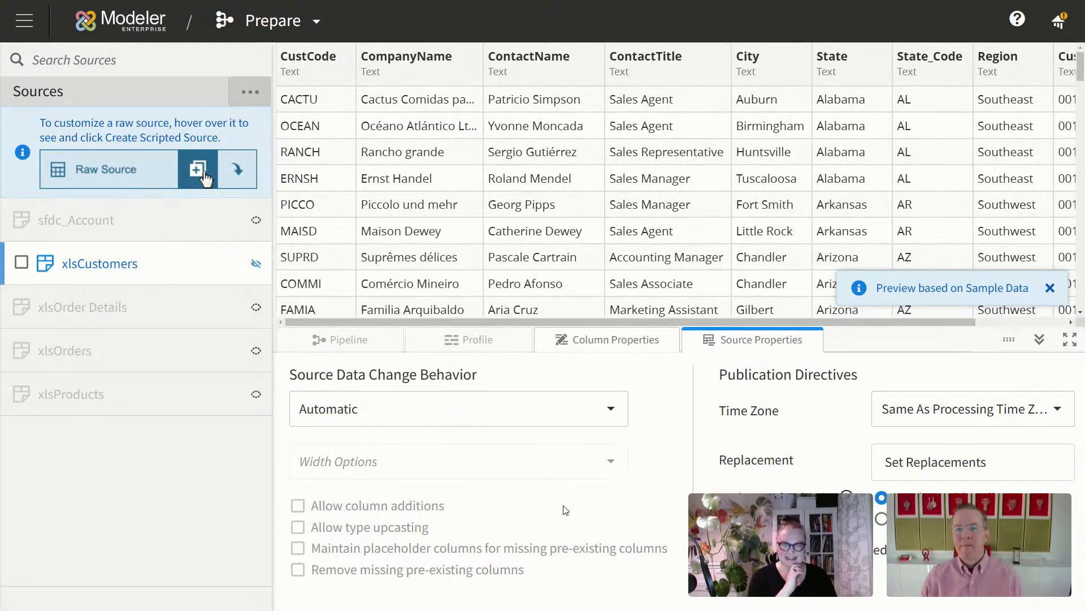
click(635, 341)
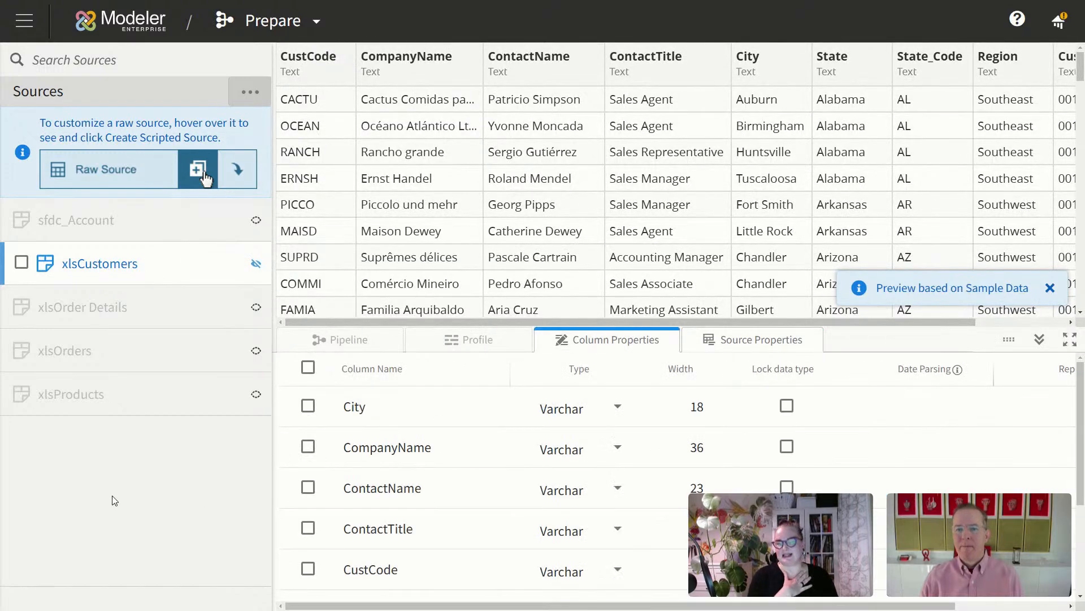
scroll(515, 527, down, 3)
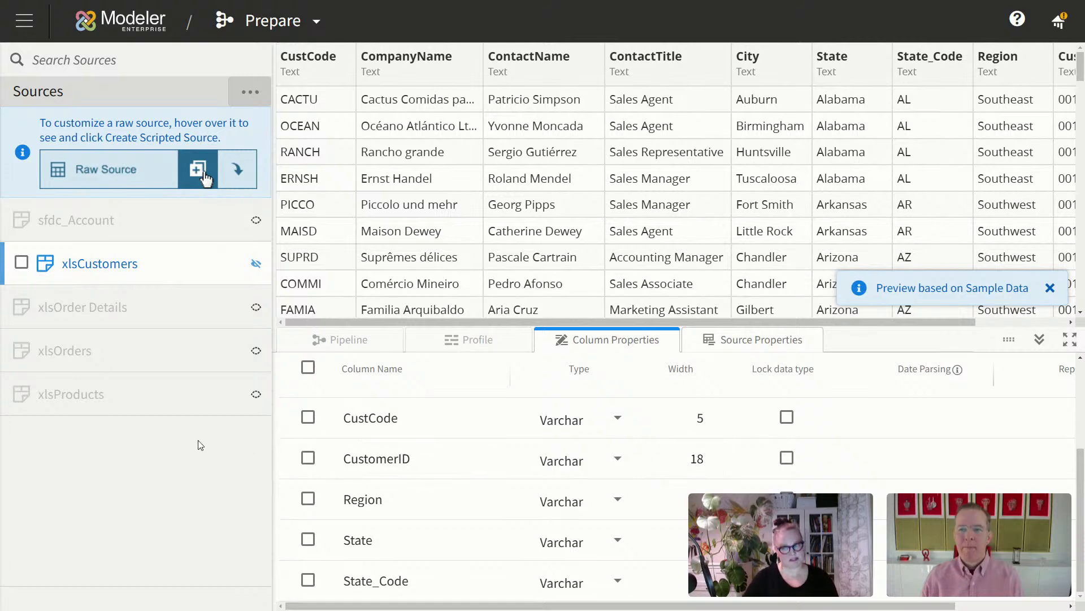
Step: Set xlsOrders' source status to Hide source and select it to preview its data
mouse_move(184, 356)
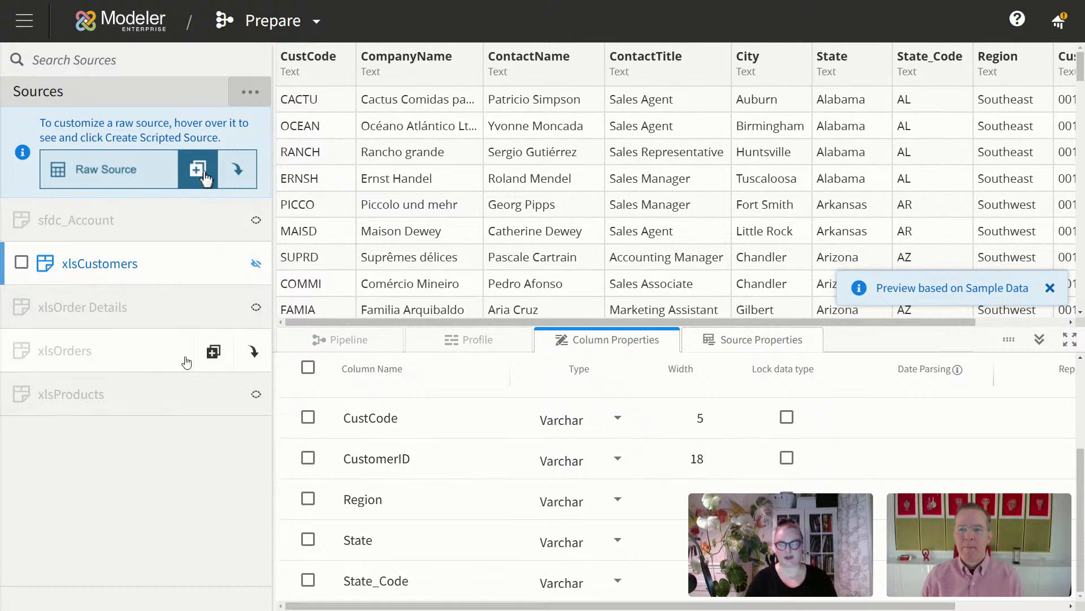
click(253, 352)
mouse_move(339, 347)
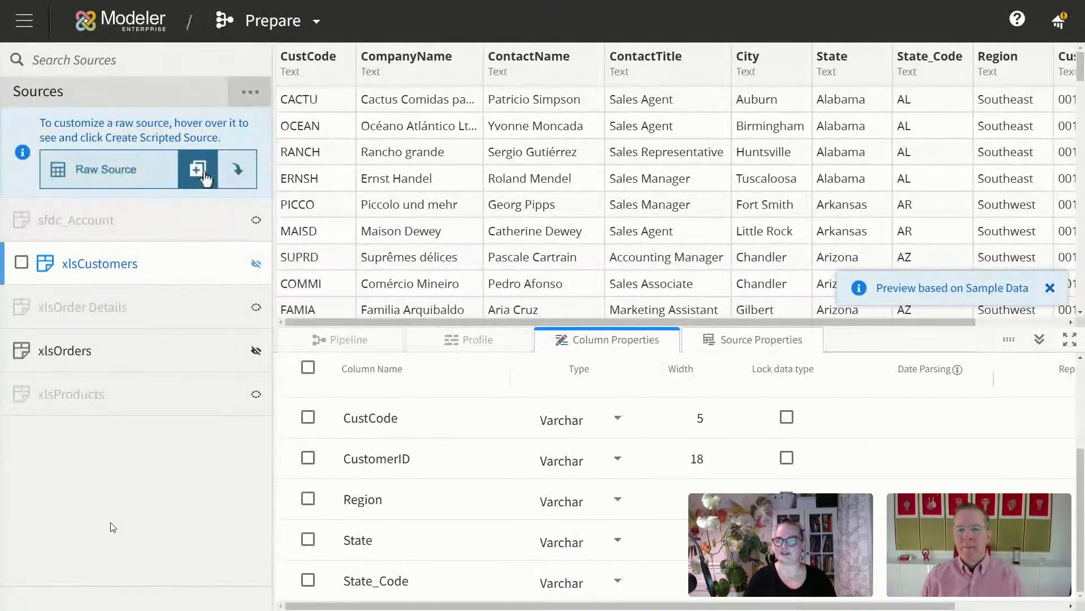
click(163, 350)
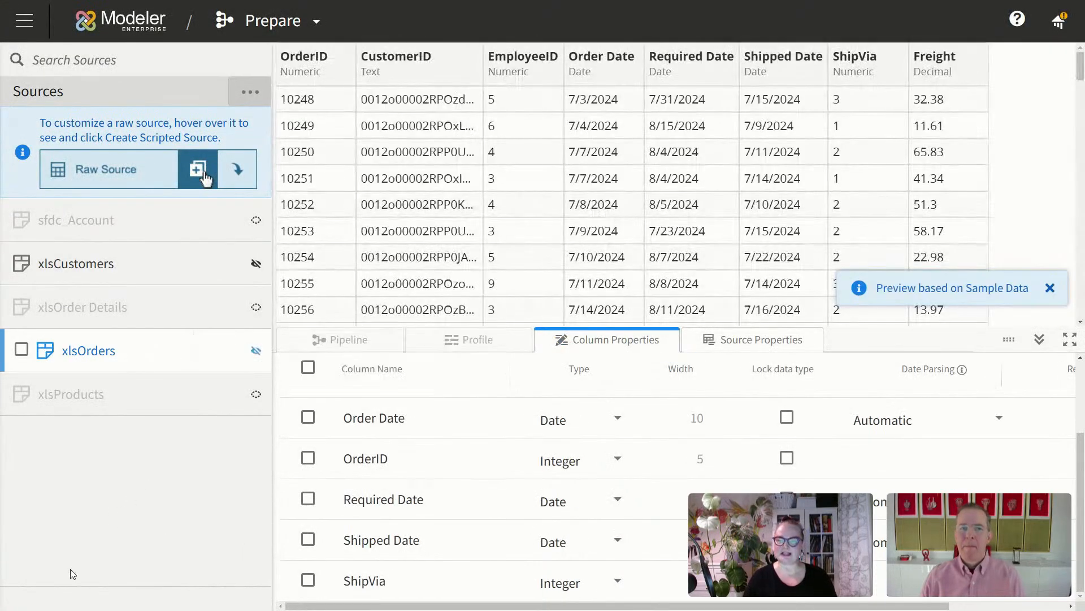
scroll(501, 516, up, 3)
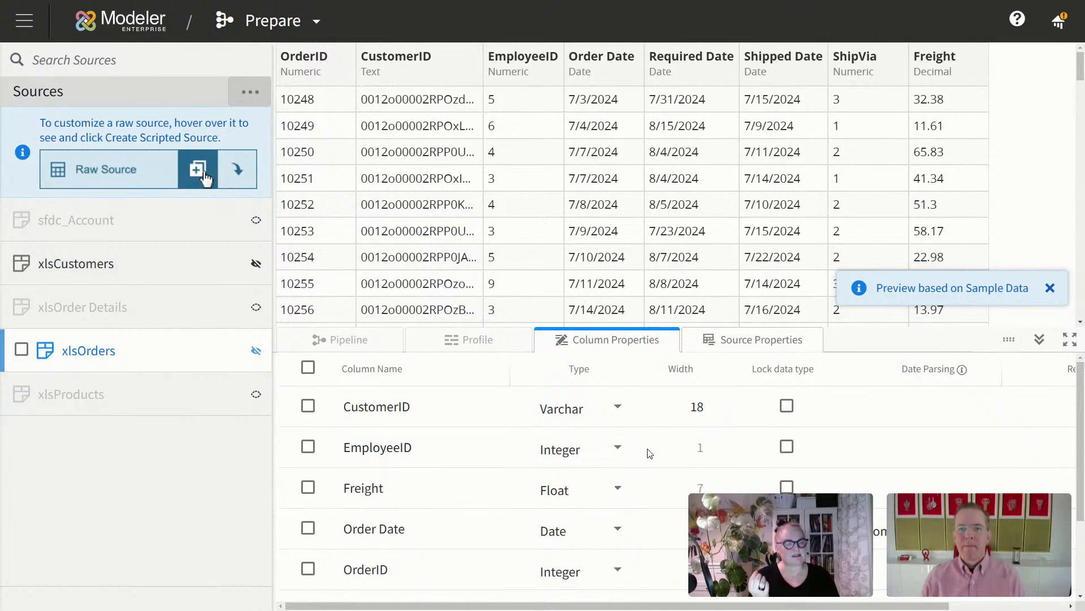
Step: Make EmployeeID a Varchar column with Lock data type checked, then save xlsOrders
click(619, 449)
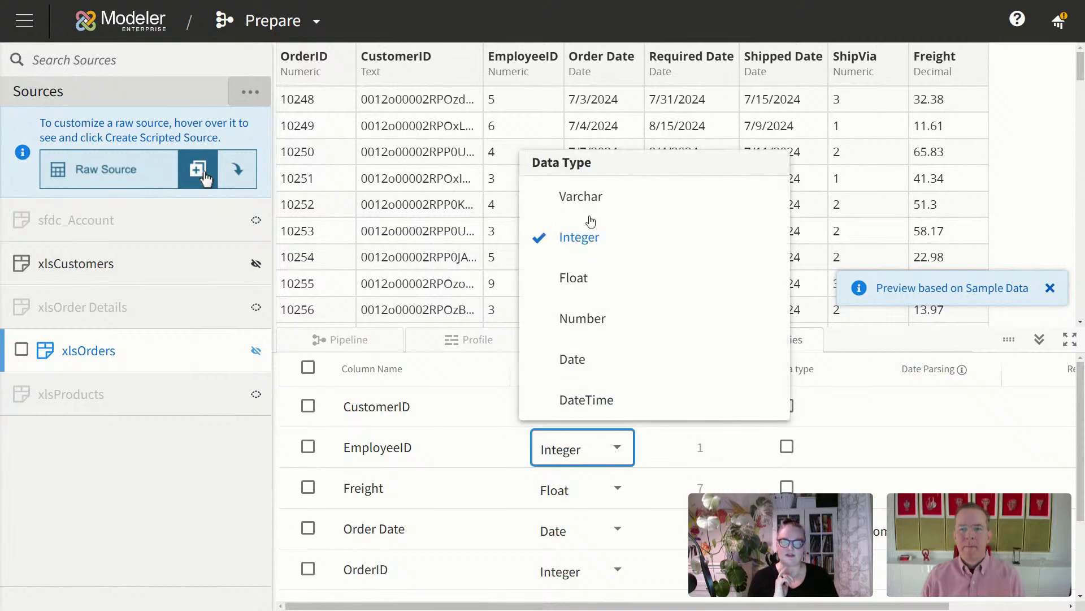
click(604, 197)
click(710, 445)
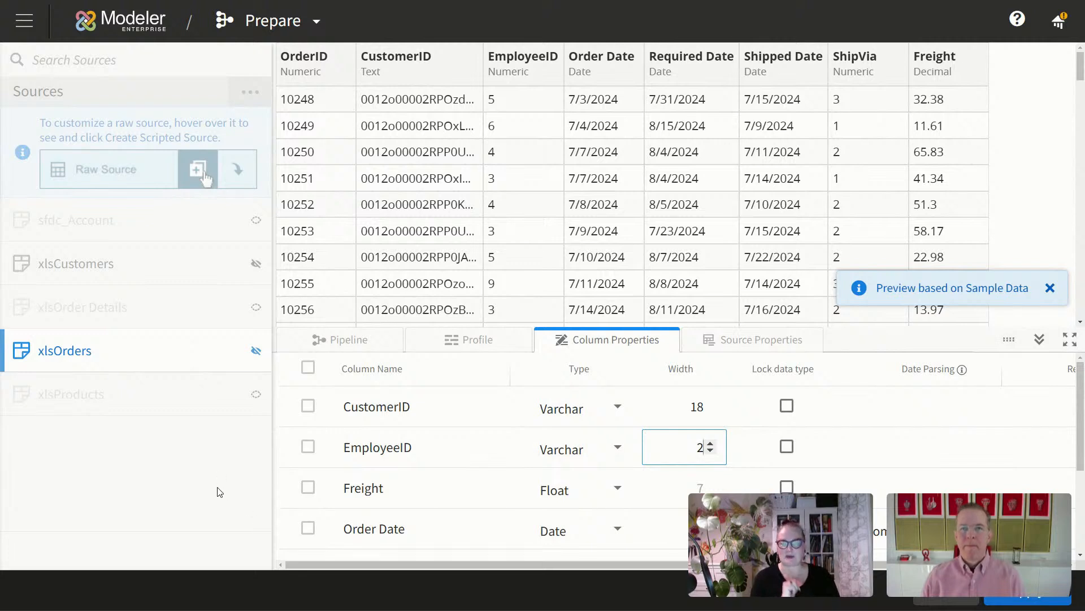
click(787, 447)
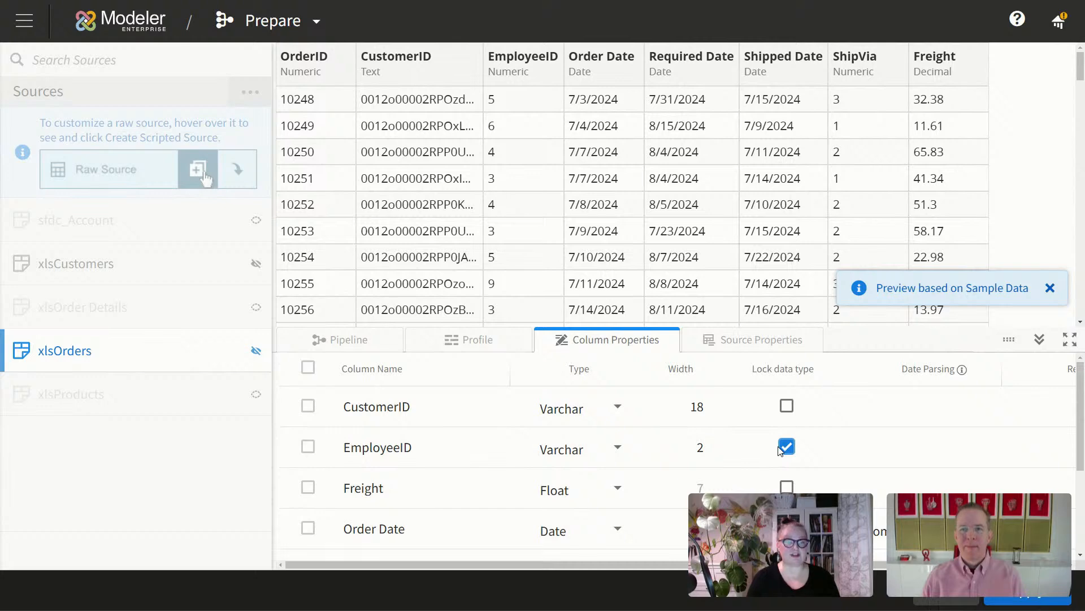
click(1040, 597)
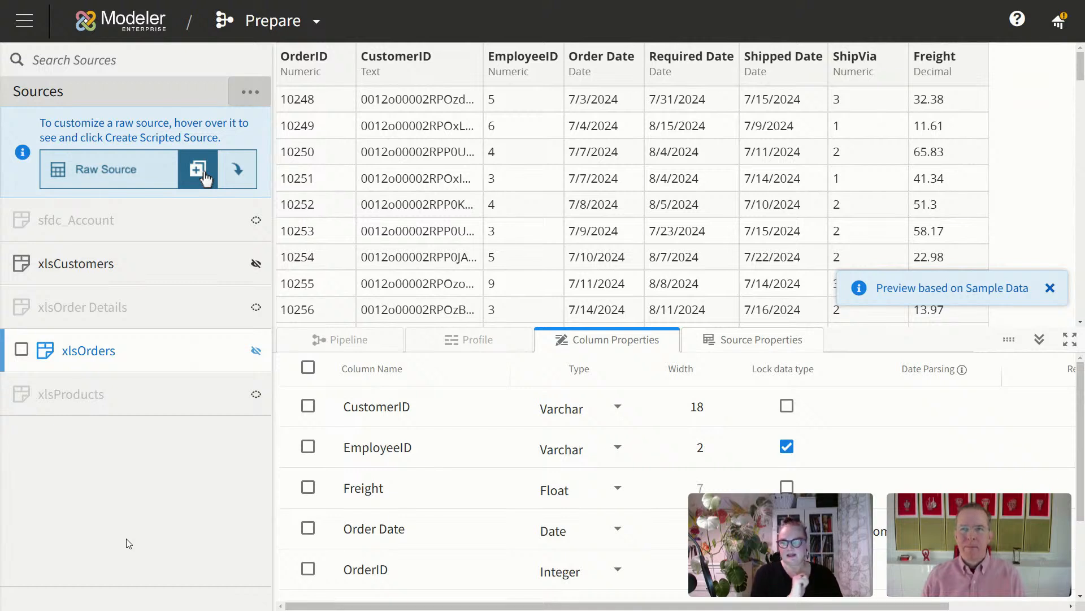
Step: Create a scripted source from xlsCustomers named 'Customers', save it, and refresh its data preview
mouse_move(198, 291)
mouse_move(213, 264)
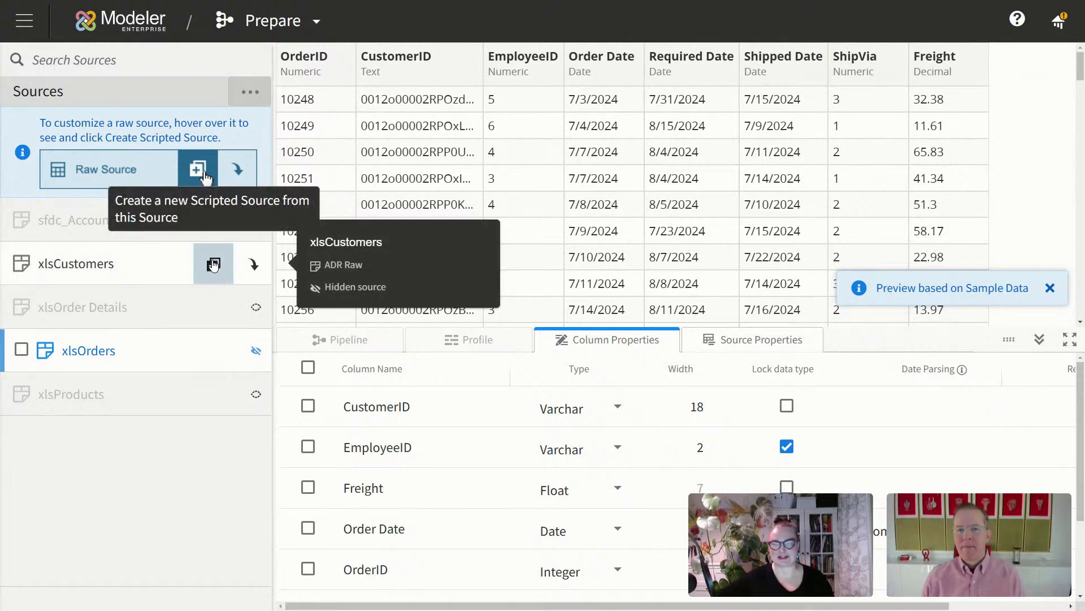
click(213, 265)
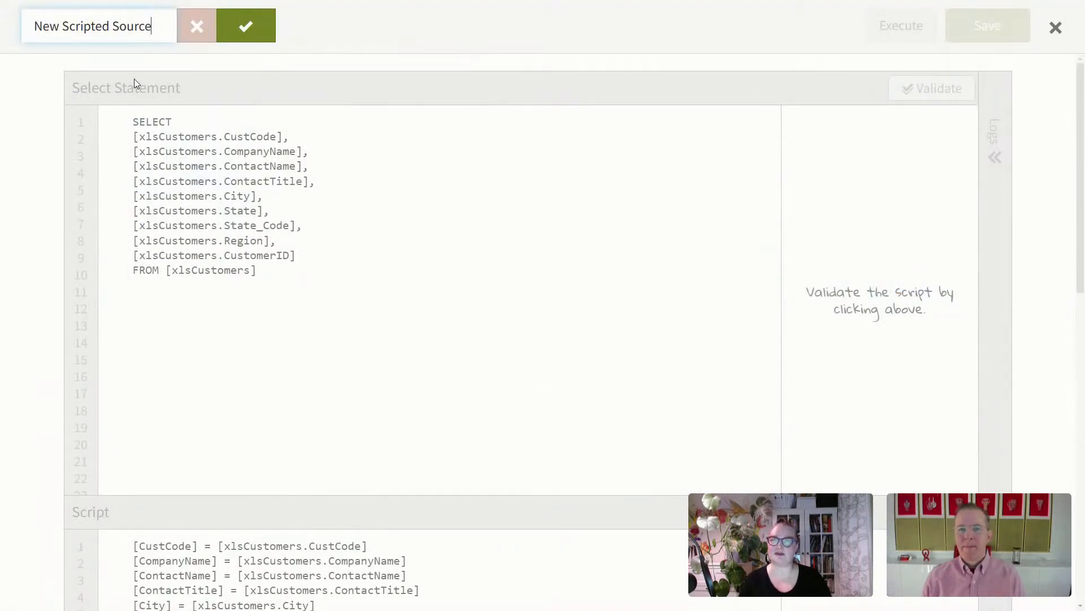
drag(154, 26, 34, 26)
text(Customers)
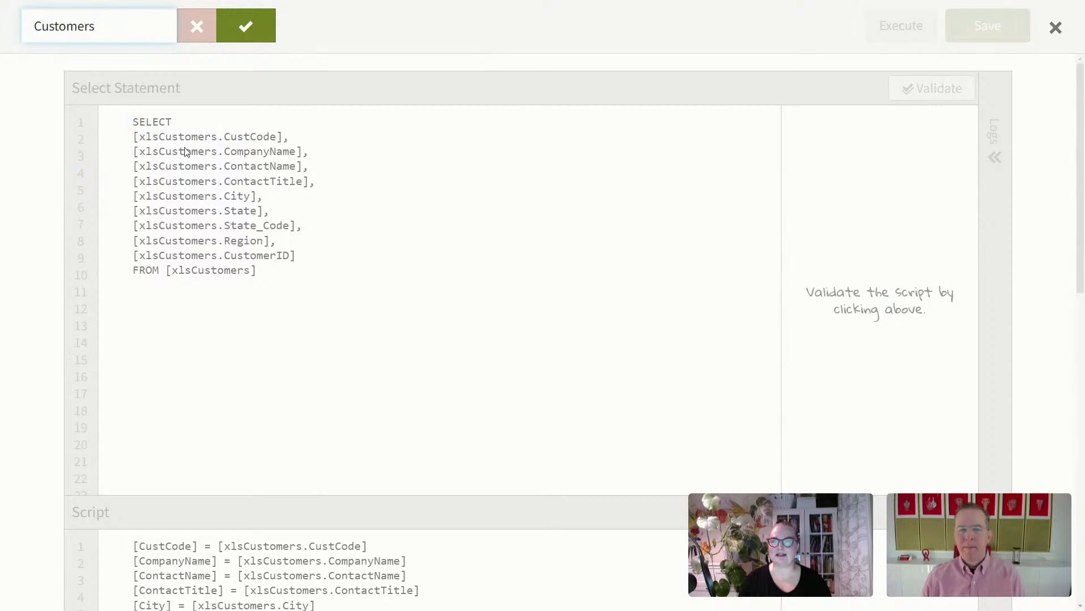
click(247, 25)
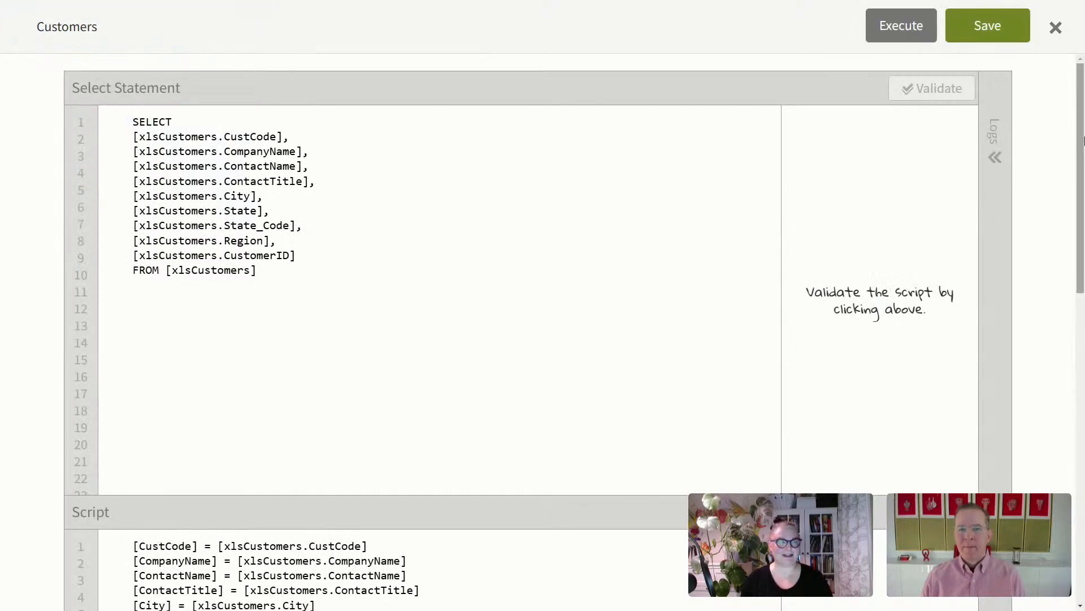
click(995, 30)
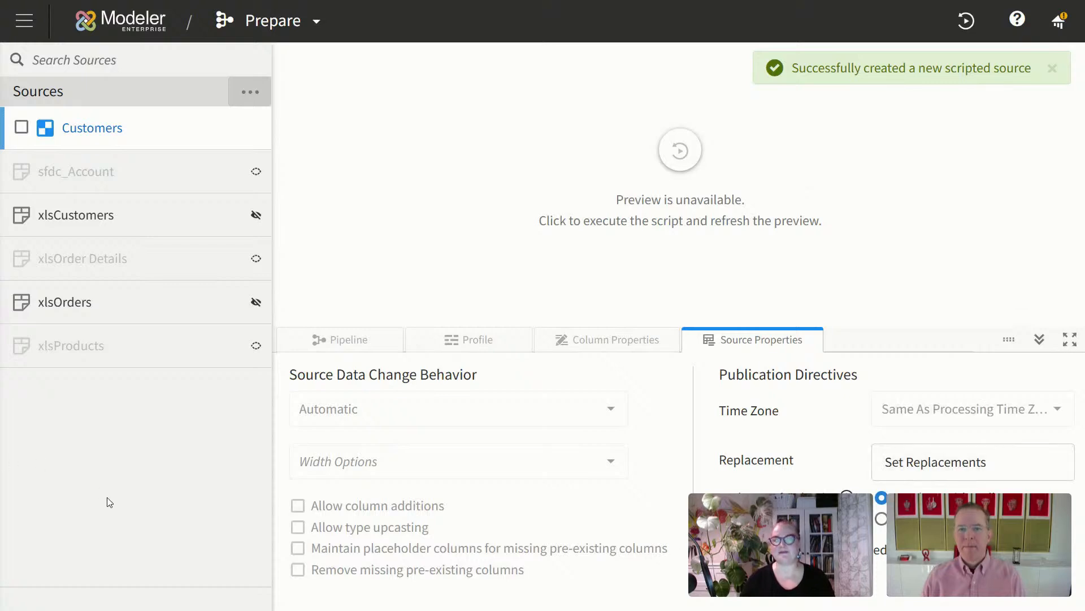
click(681, 152)
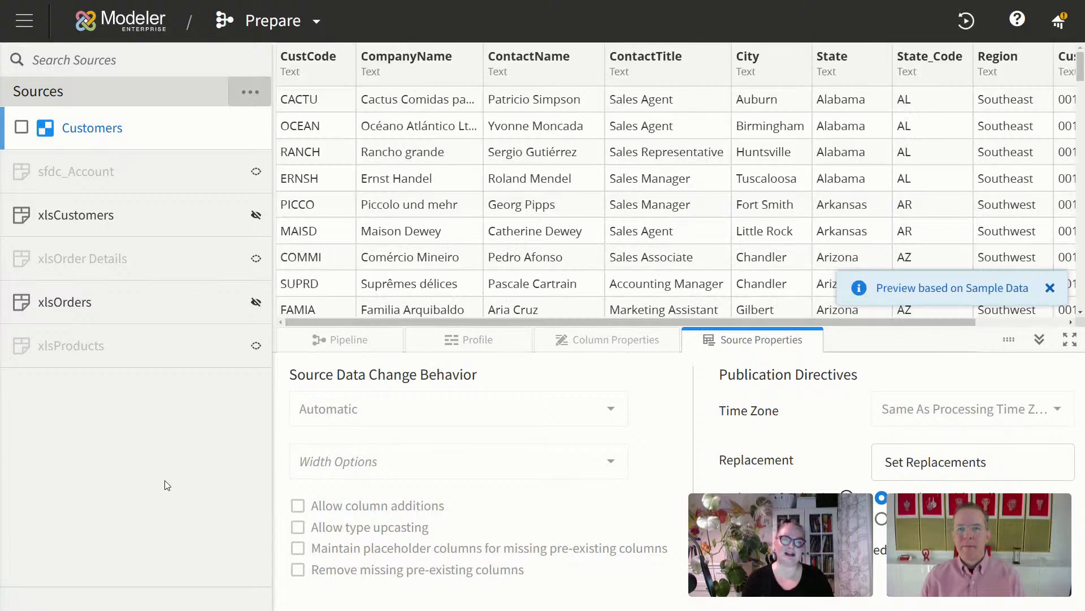
drag(615, 324, 462, 324)
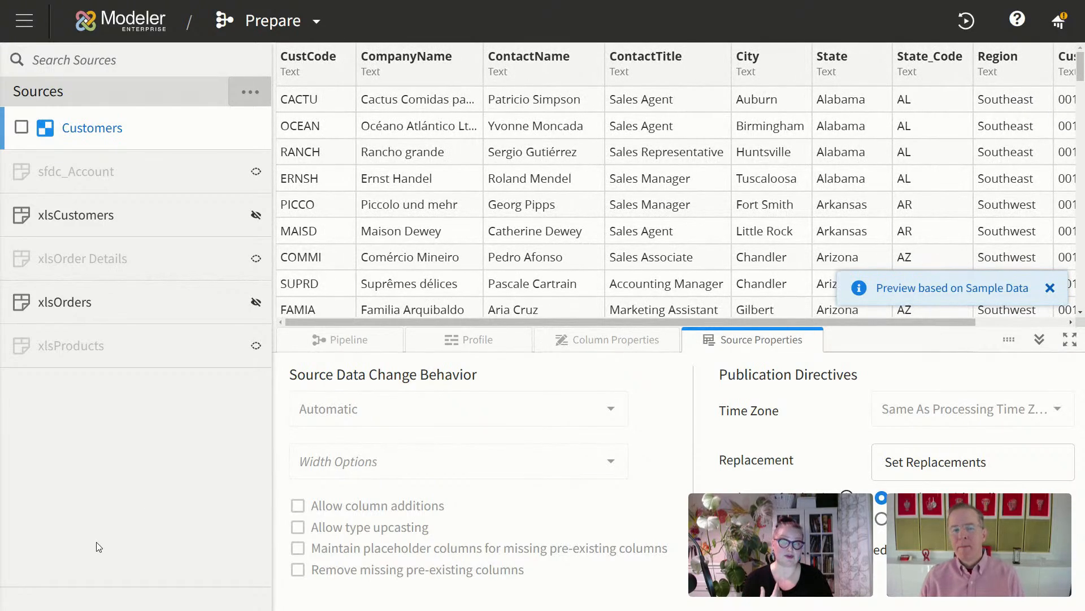
Step: Change sfdc_Account's source status from ignored to Hide source
mouse_move(213, 209)
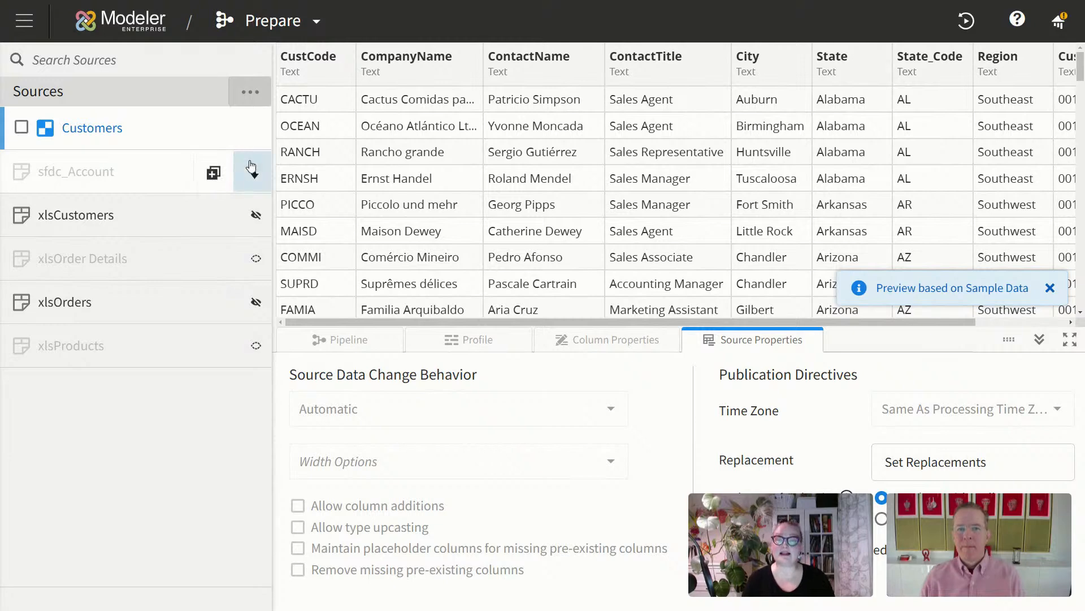
click(255, 171)
mouse_move(339, 168)
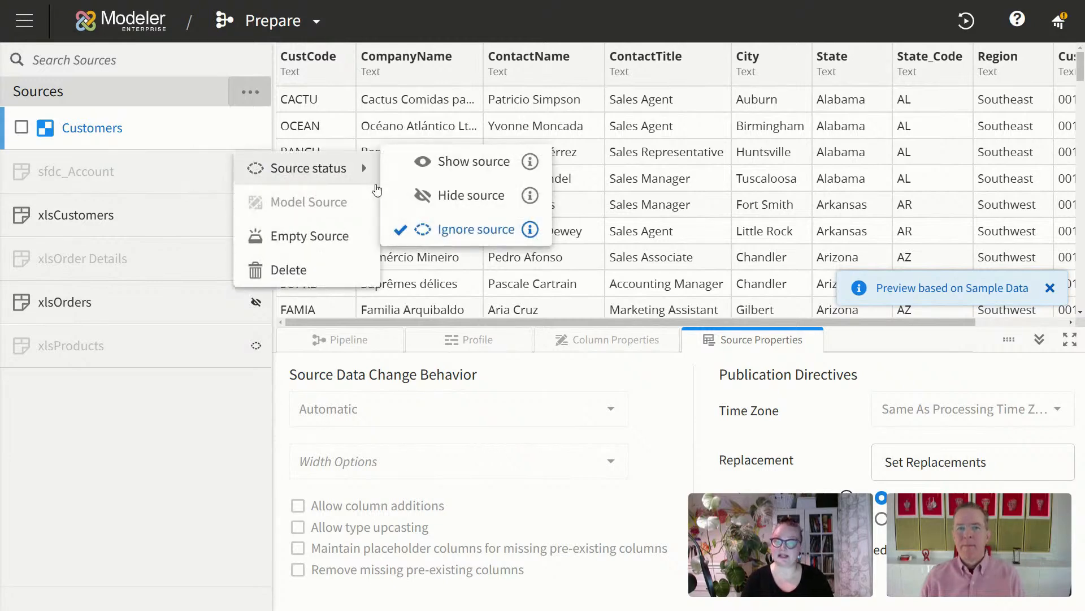
click(471, 196)
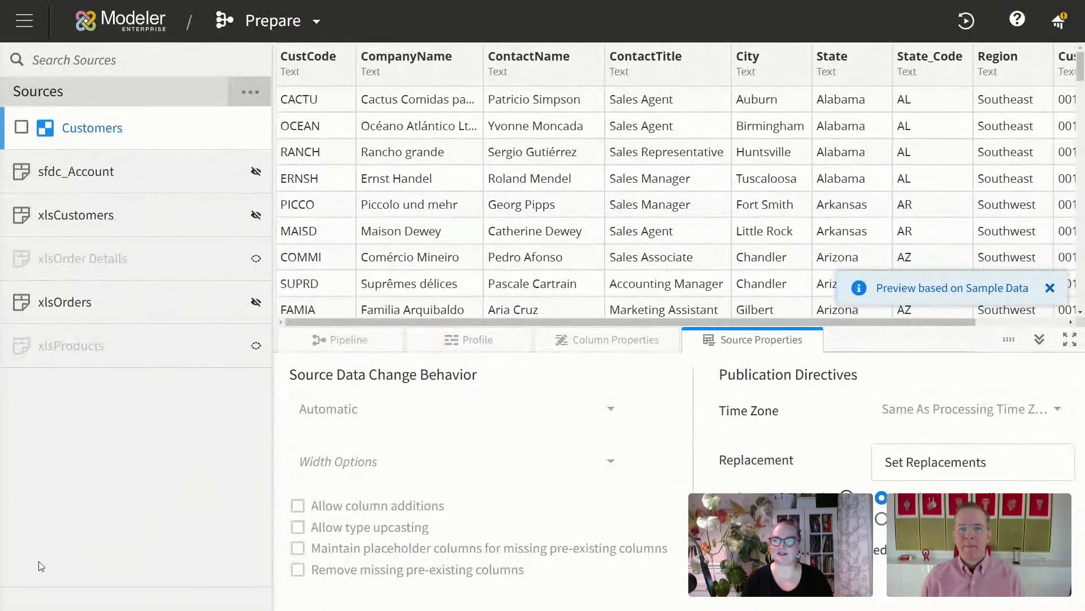
Step: Copy the sfdc_Account SELECT statement from a new scripted source, then close it unsaved
click(214, 172)
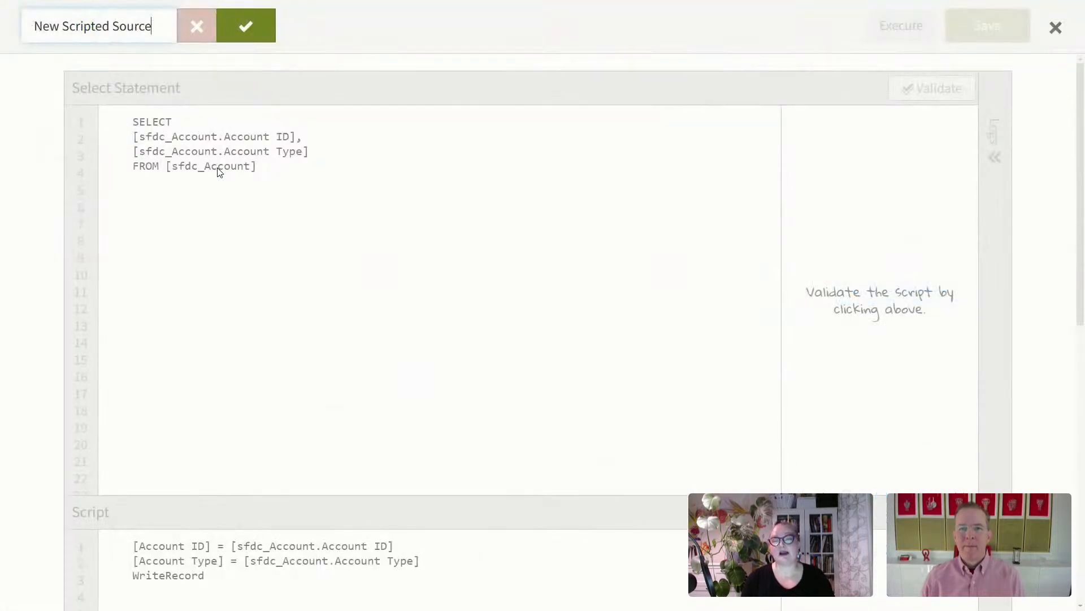
click(245, 29)
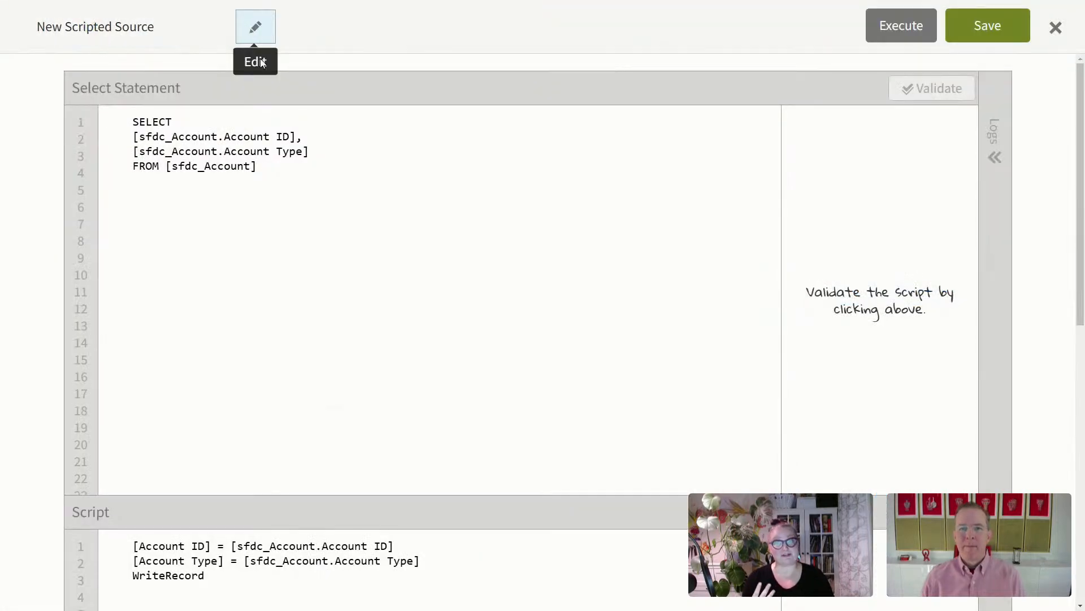
drag(270, 169, 107, 119)
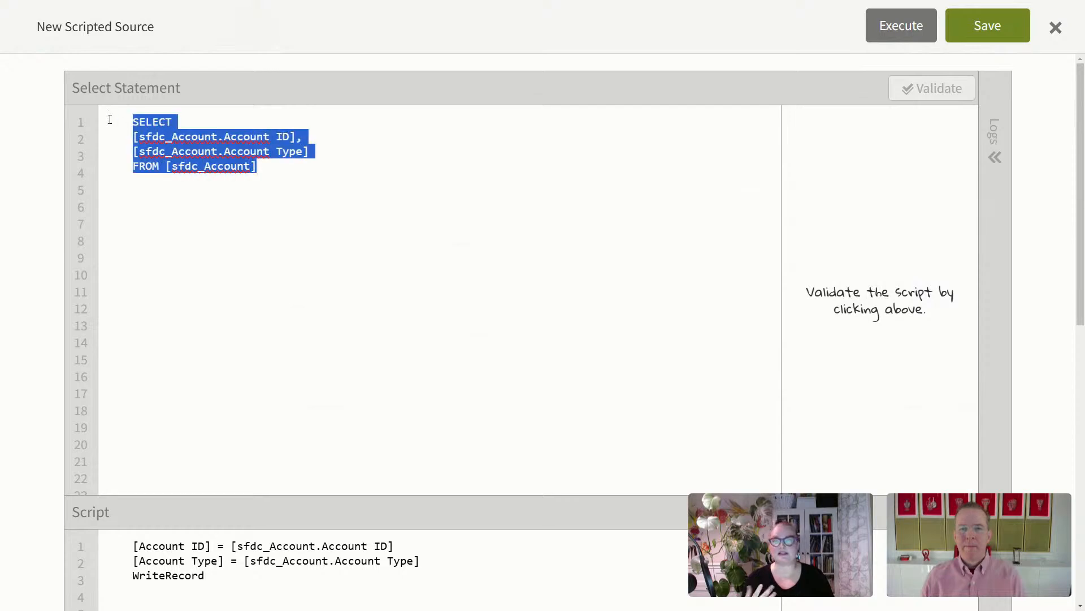
right_click(191, 147)
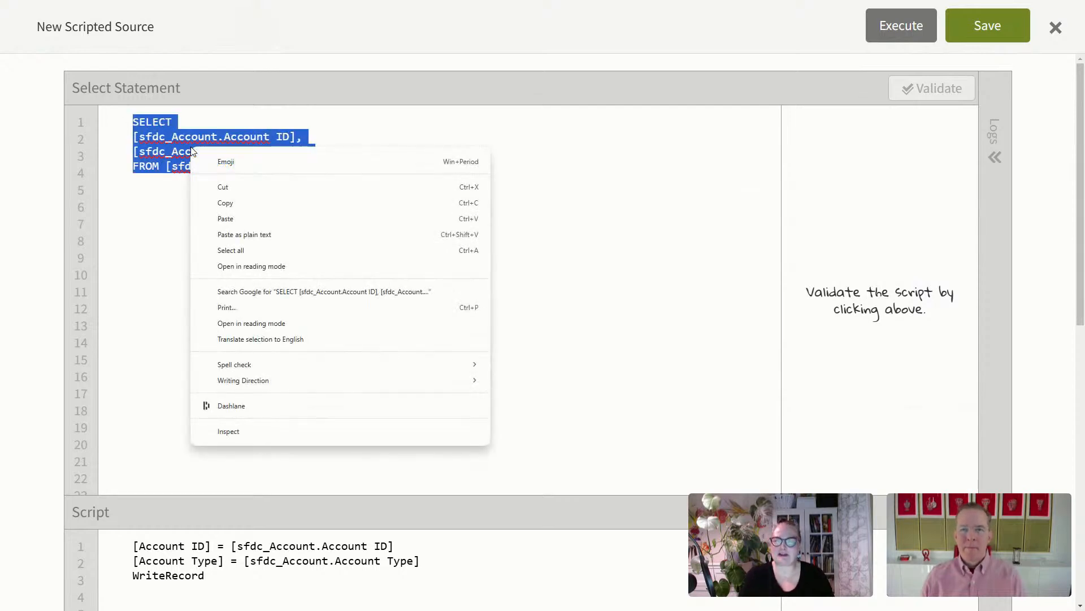
click(240, 203)
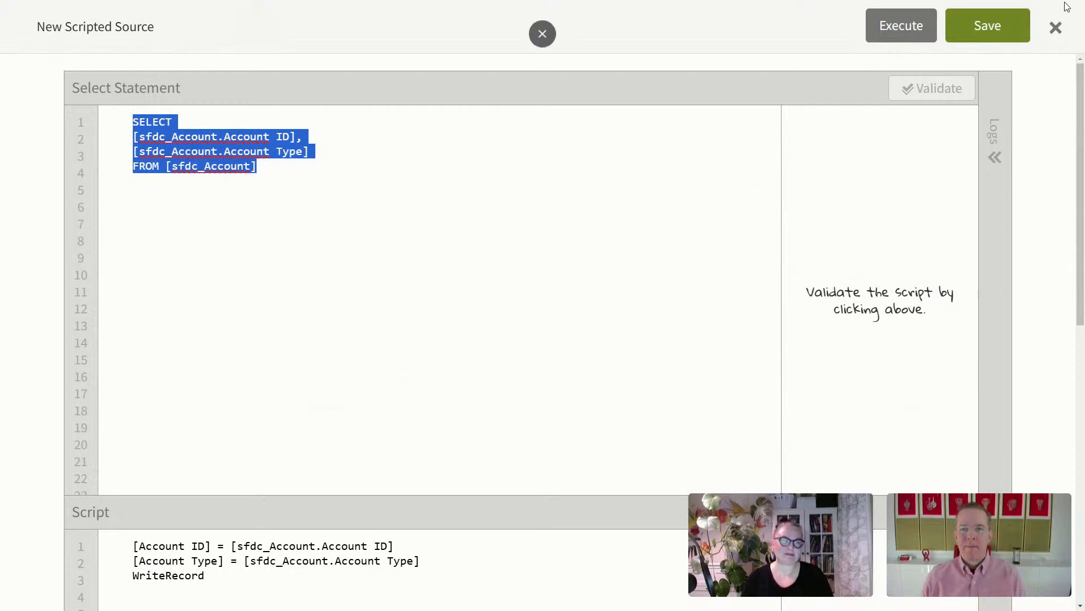
click(1055, 29)
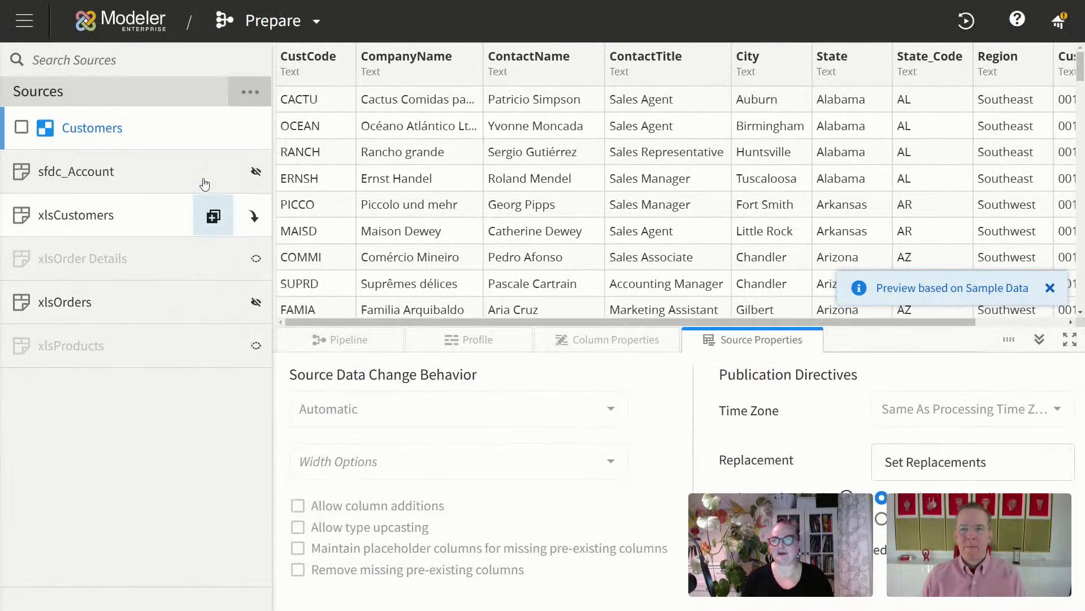
Step: In the Customers query, add LEFT OUTER JOIN after FROM [xlsCustomers] with the pasted sfdc_Account SELECT
click(209, 134)
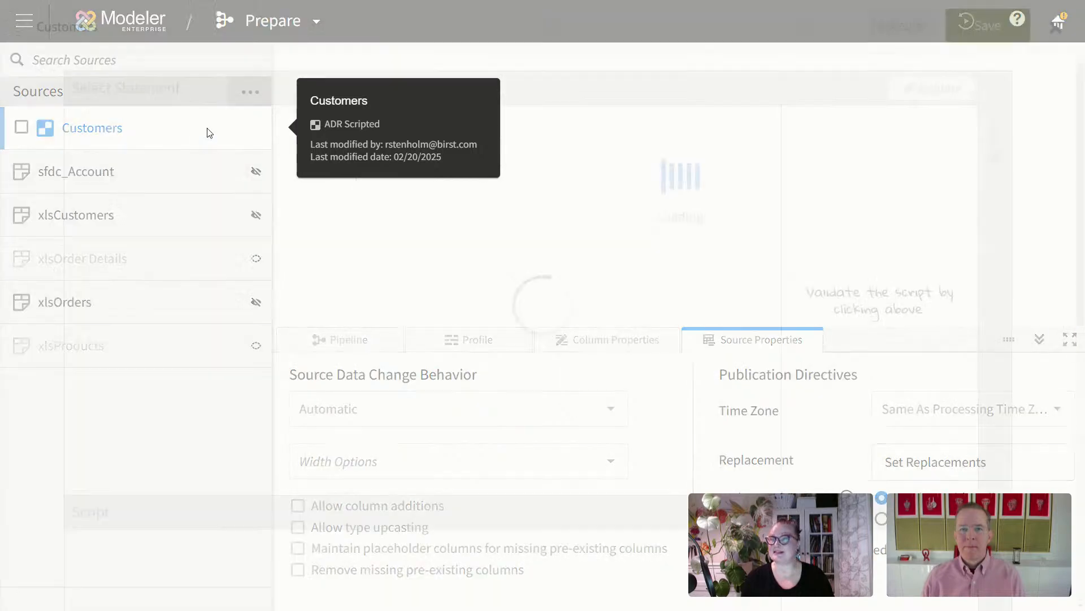
click(276, 273)
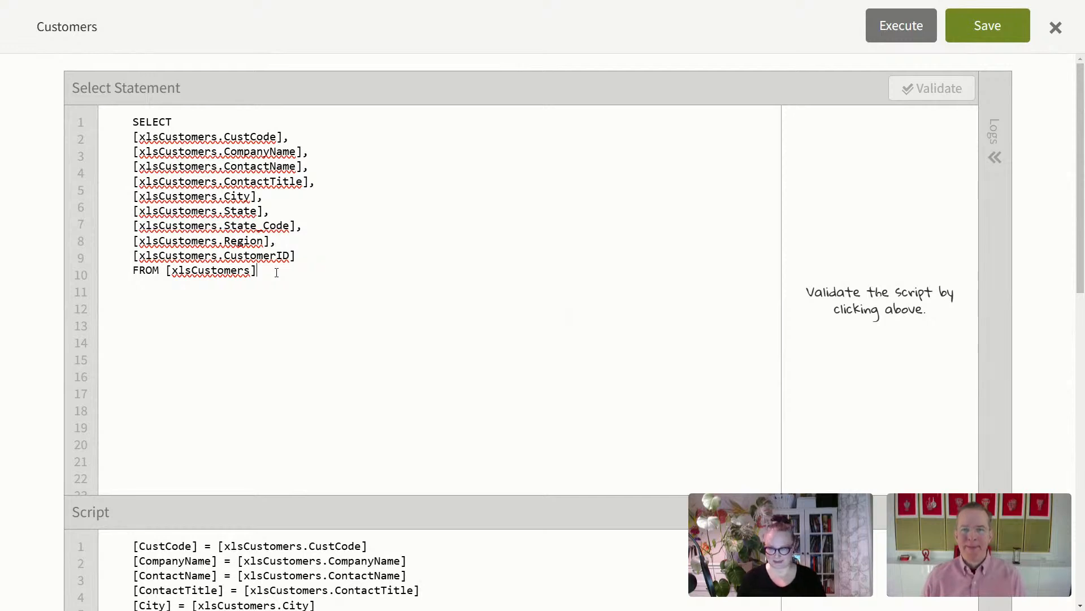
key(Return)
key(Return)
text(LEF)
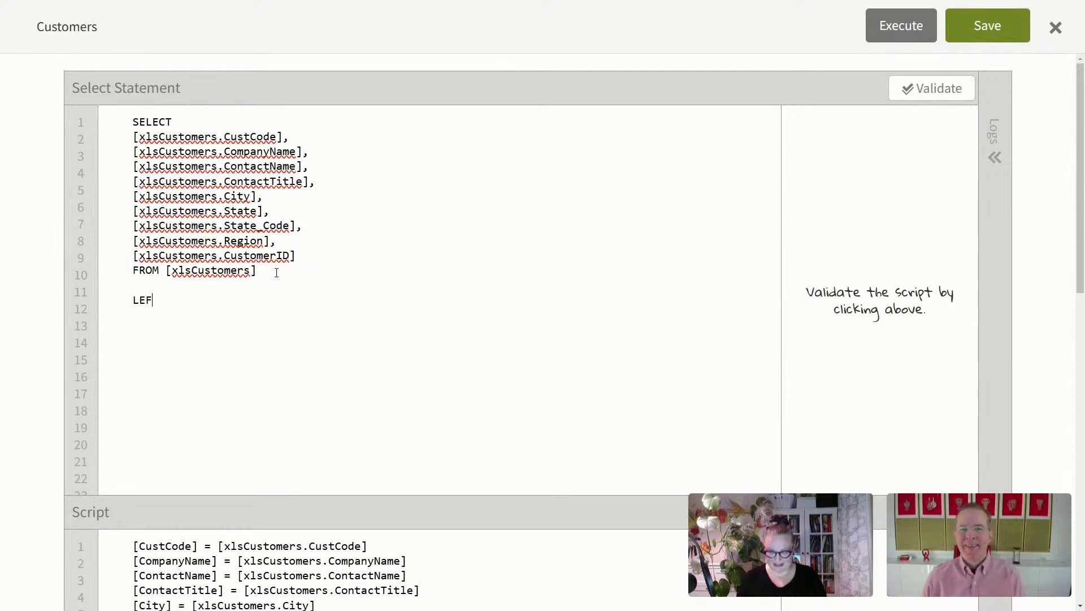
text(T OUTER J)
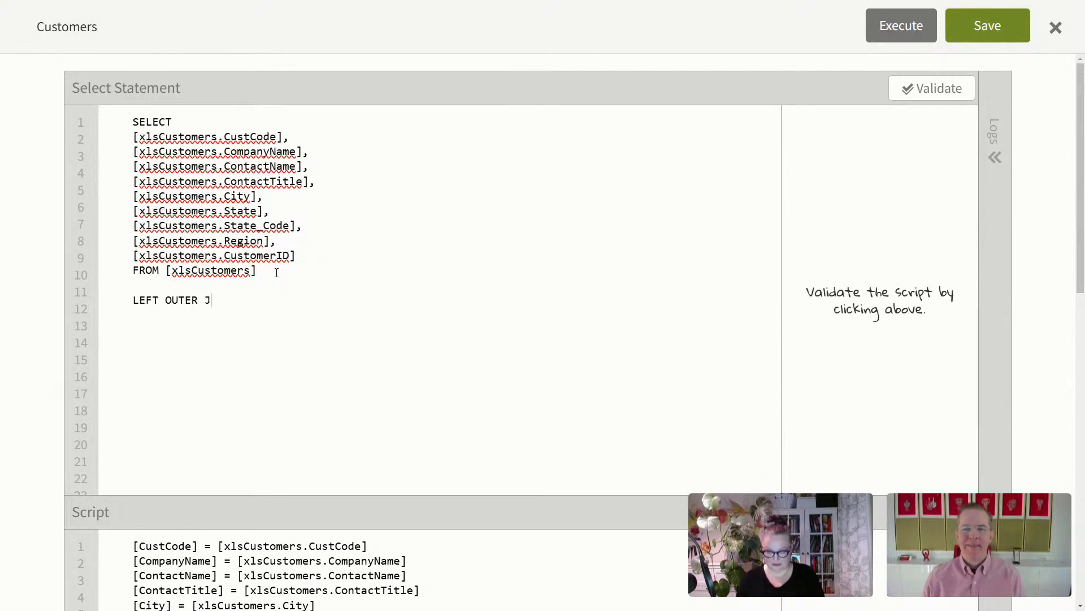
text(OIN)
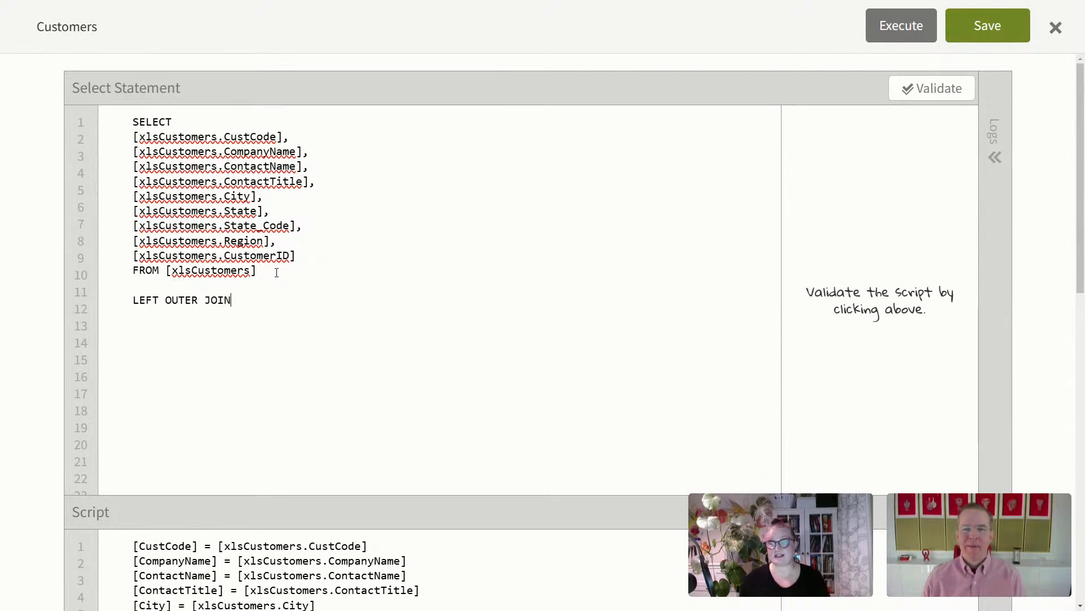
key(Return)
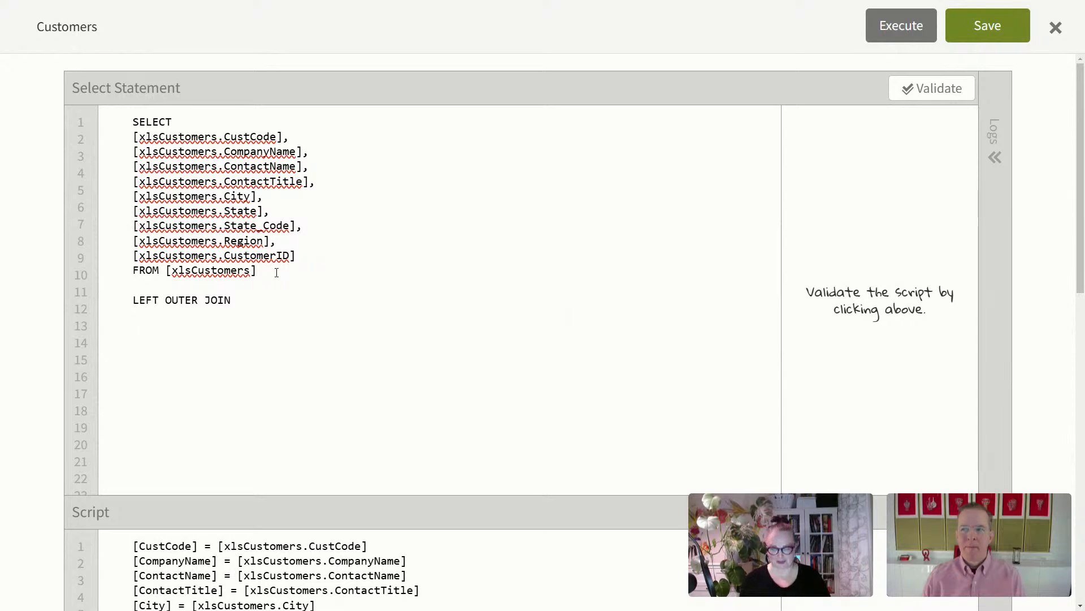
key(ctrl+v)
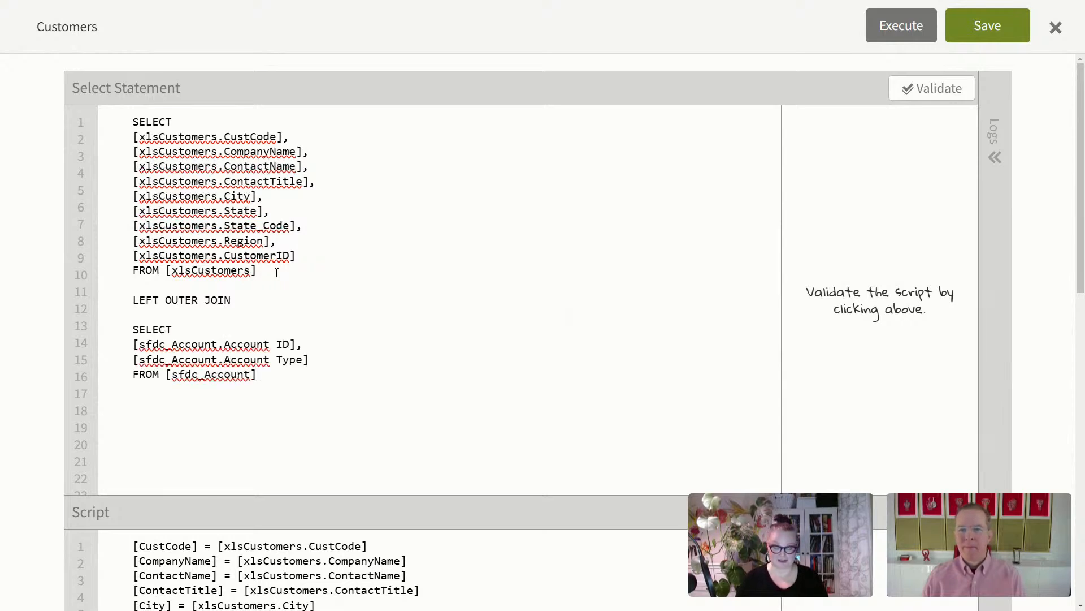
Step: Add the join condition ON [xlsCustomers.CustomerID] = [sfdc_Account.Account ID]
key(Return)
text(ON)
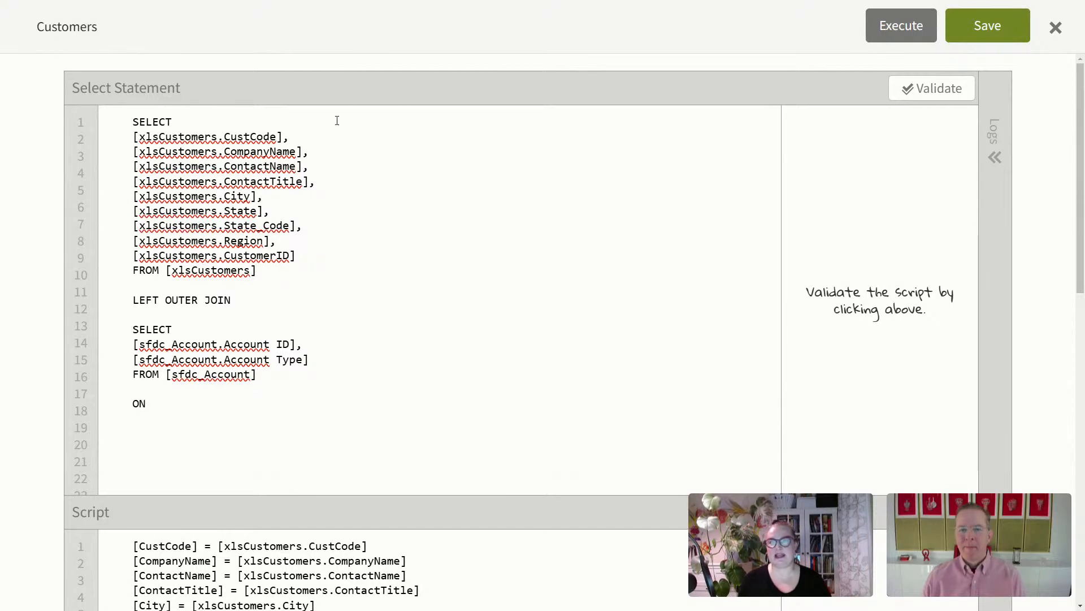
drag(305, 256, 109, 255)
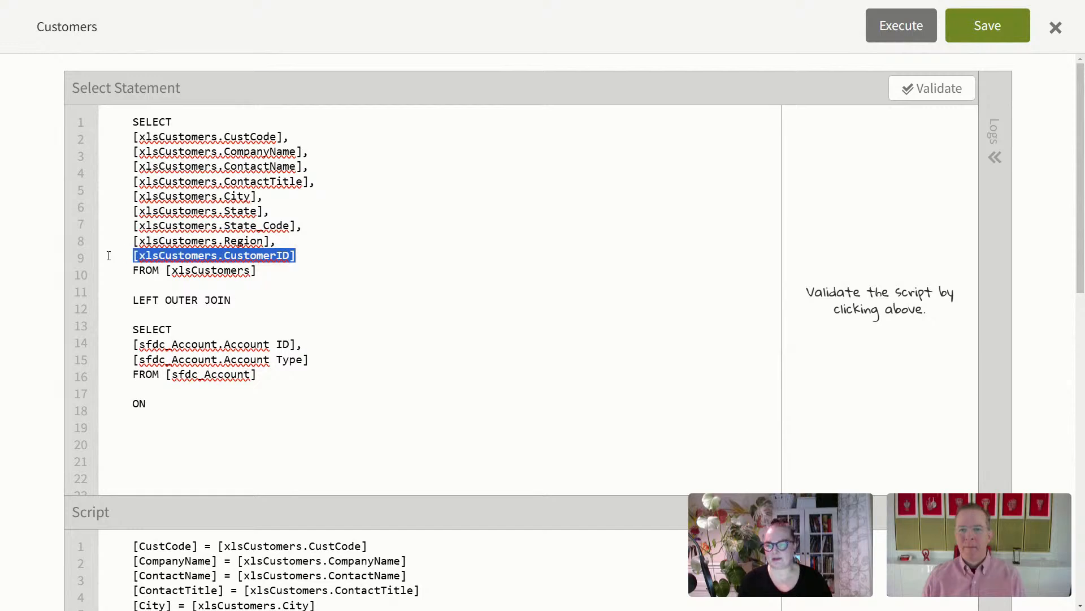
key(ctrl+c)
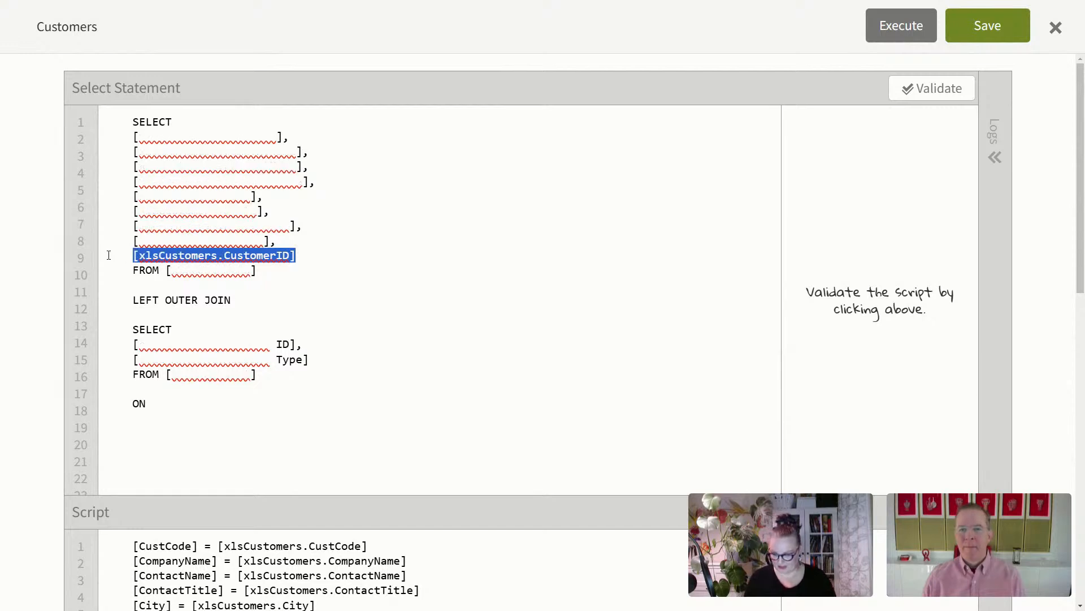
click(197, 403)
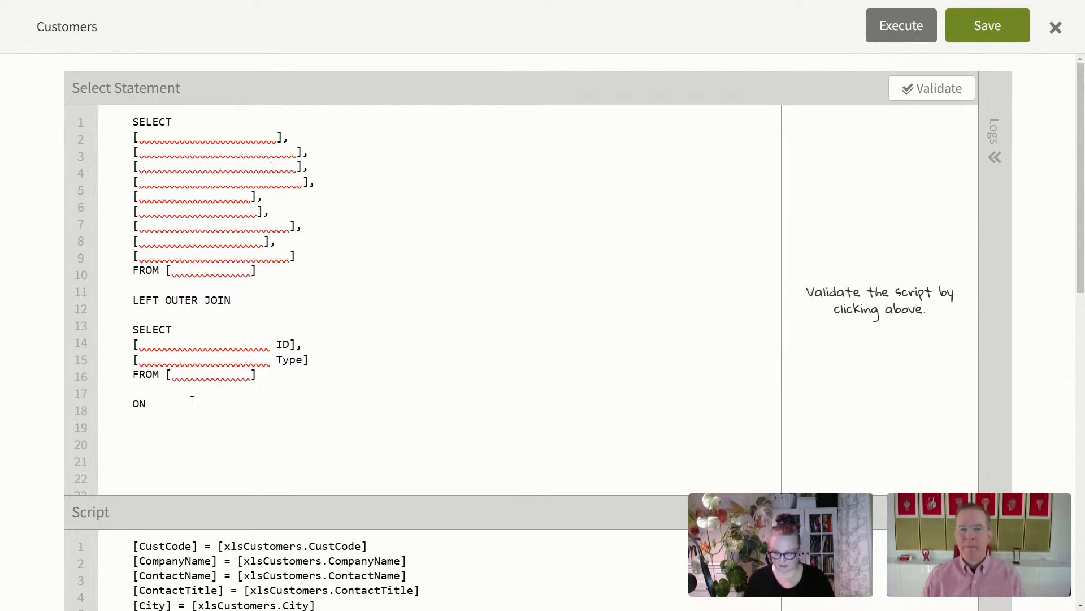
key(ctrl+v)
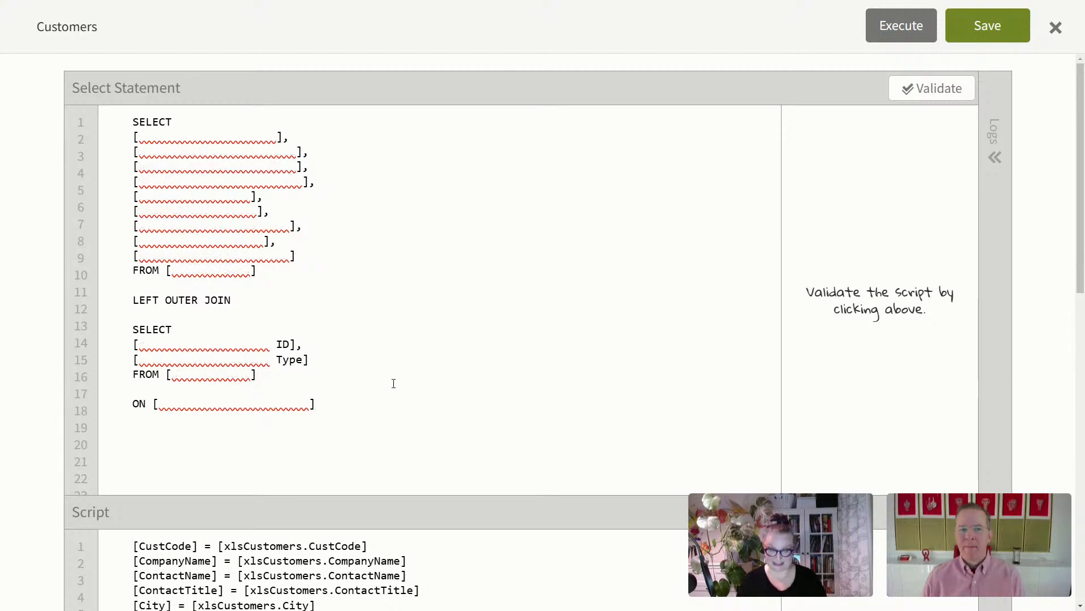
text(=)
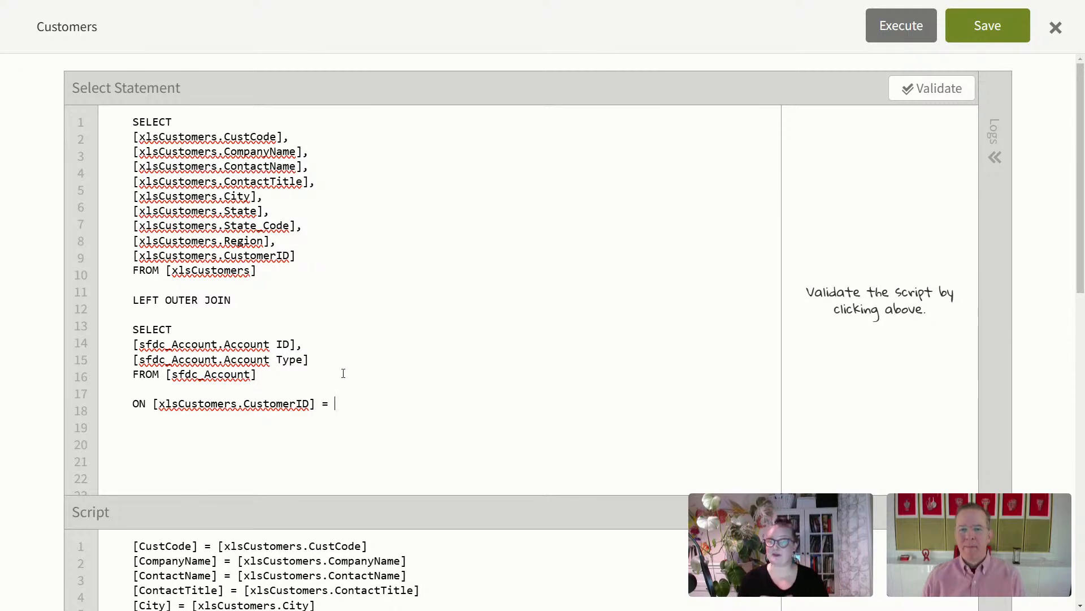
drag(296, 344, 137, 347)
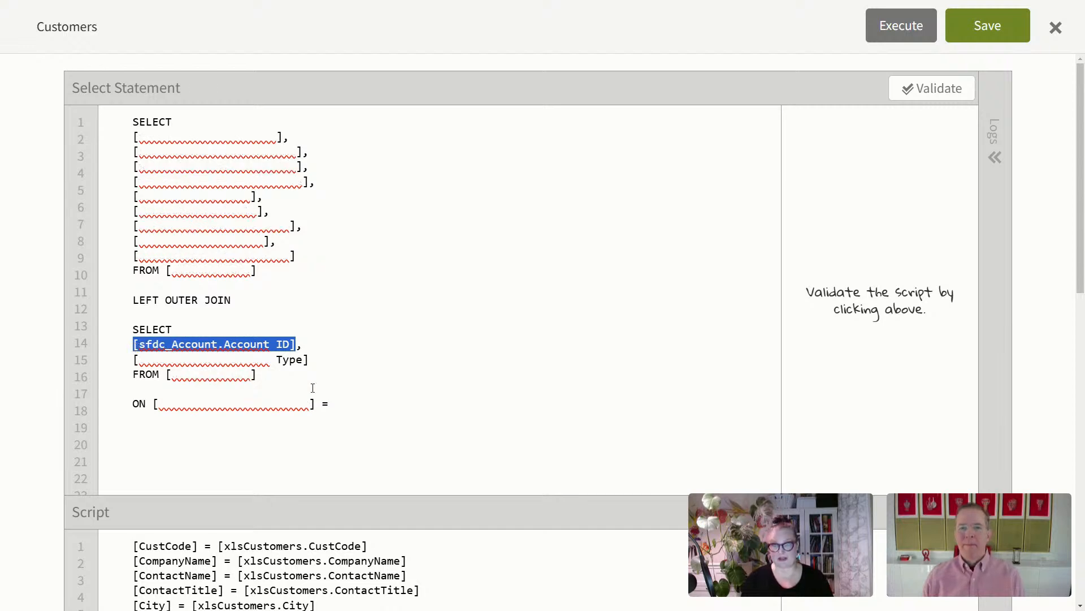
click(372, 404)
key(ctrl+v)
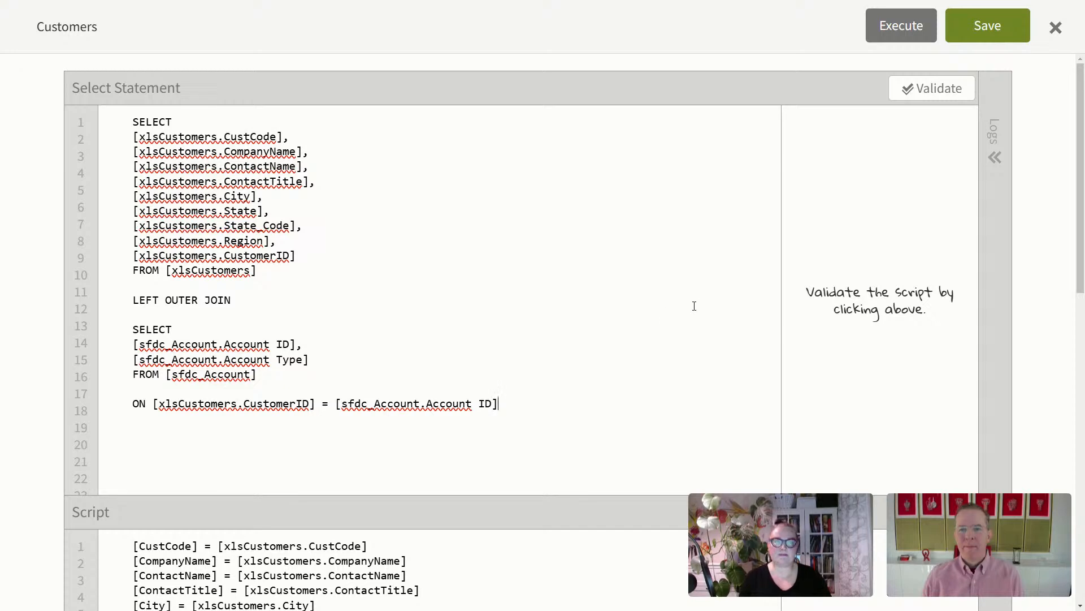
scroll(693, 303, down, 5)
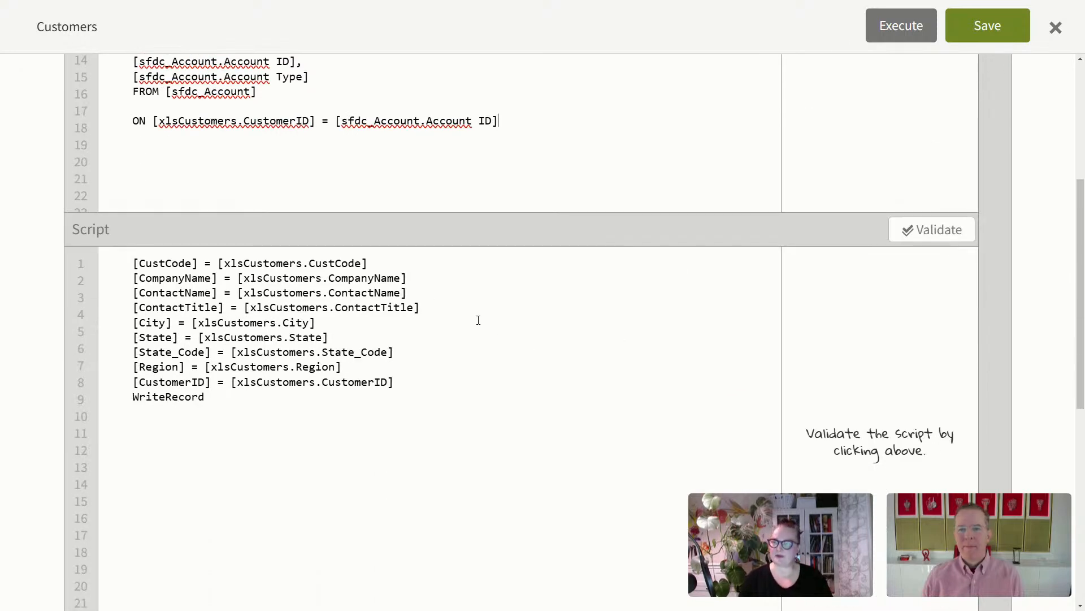
Step: Add the script line [CustomerType] = [sfdc_Account.Account Type]
click(396, 382)
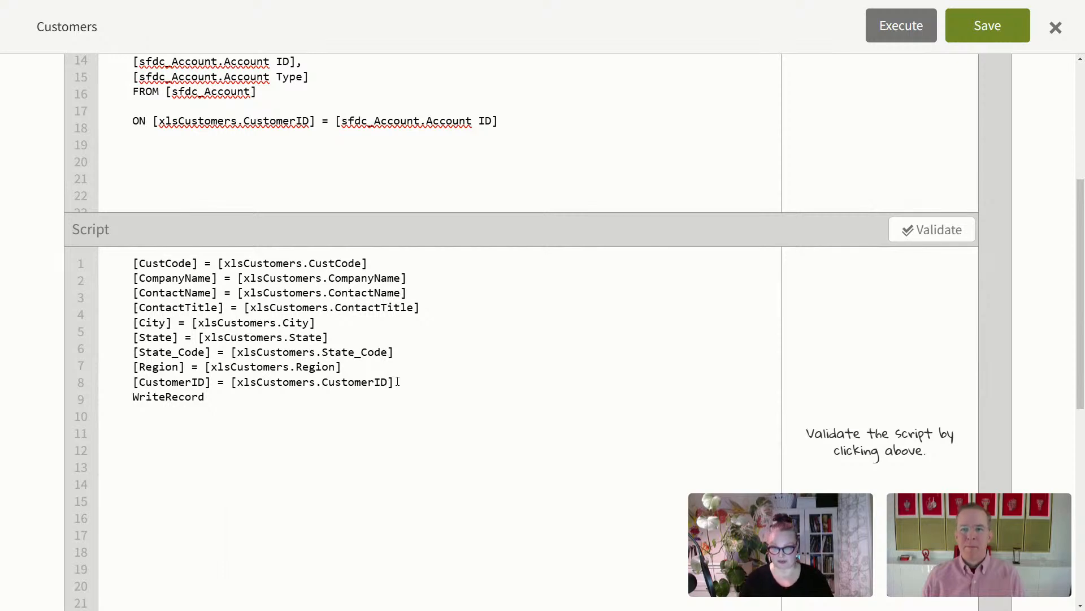
key(Return)
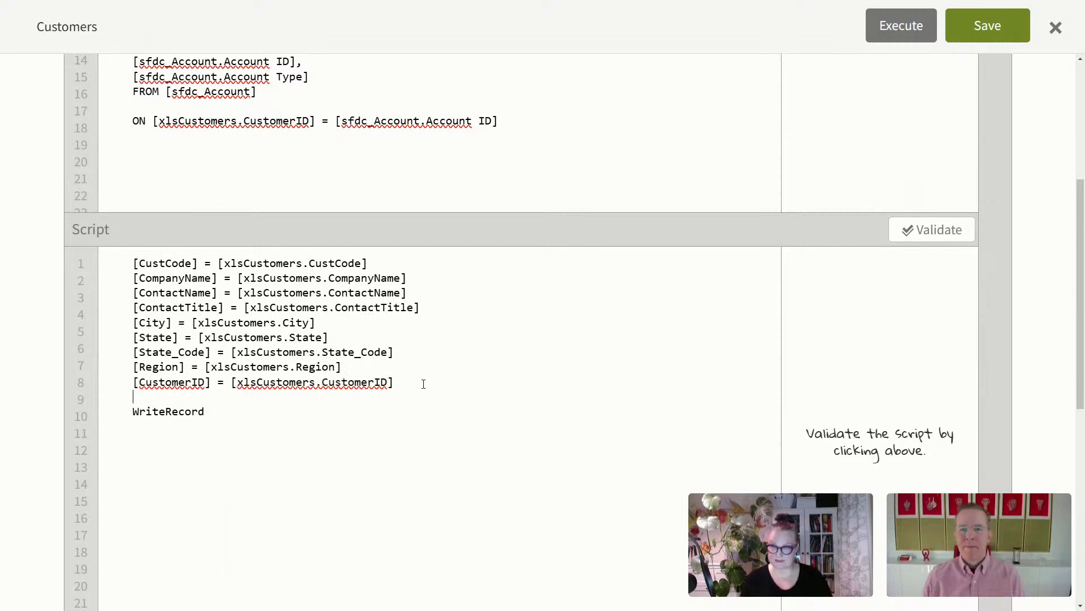
text([)
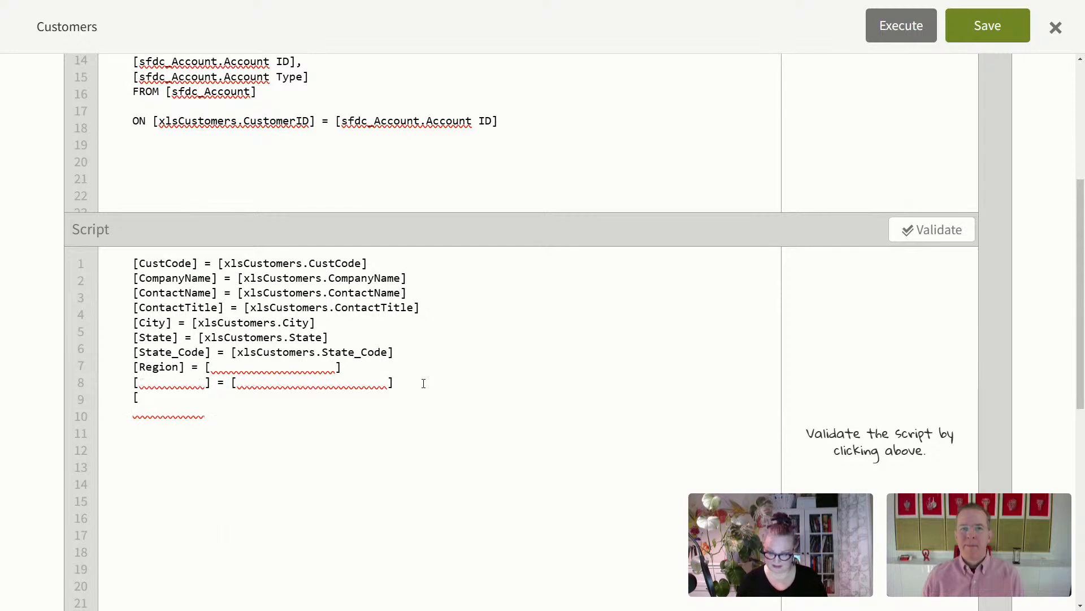
text(CustomerTy)
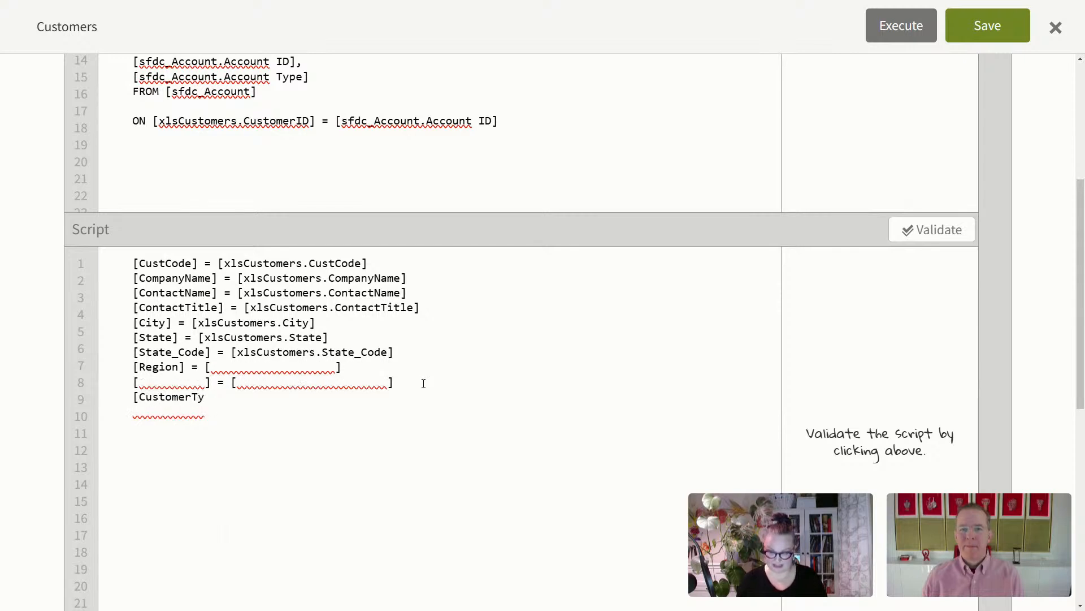
text(pe] =)
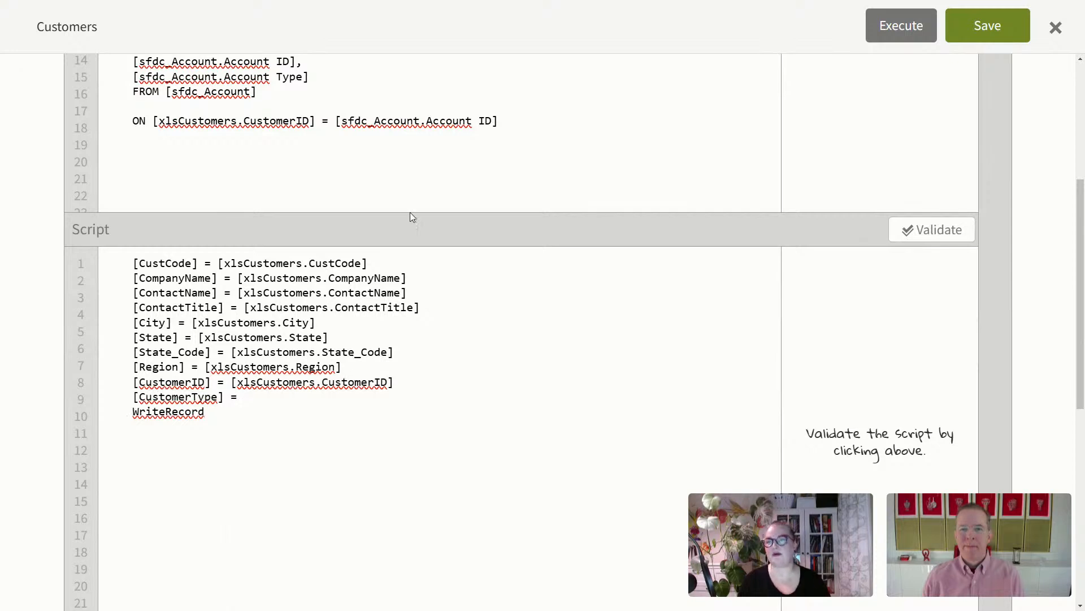
drag(308, 78, 132, 78)
key(ctrl+c)
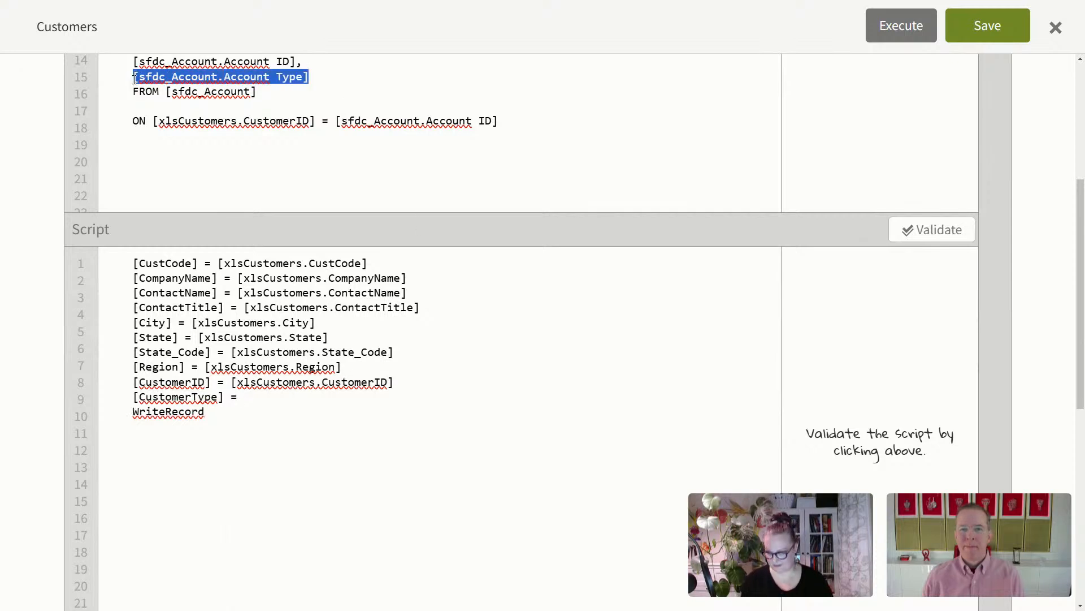
click(262, 397)
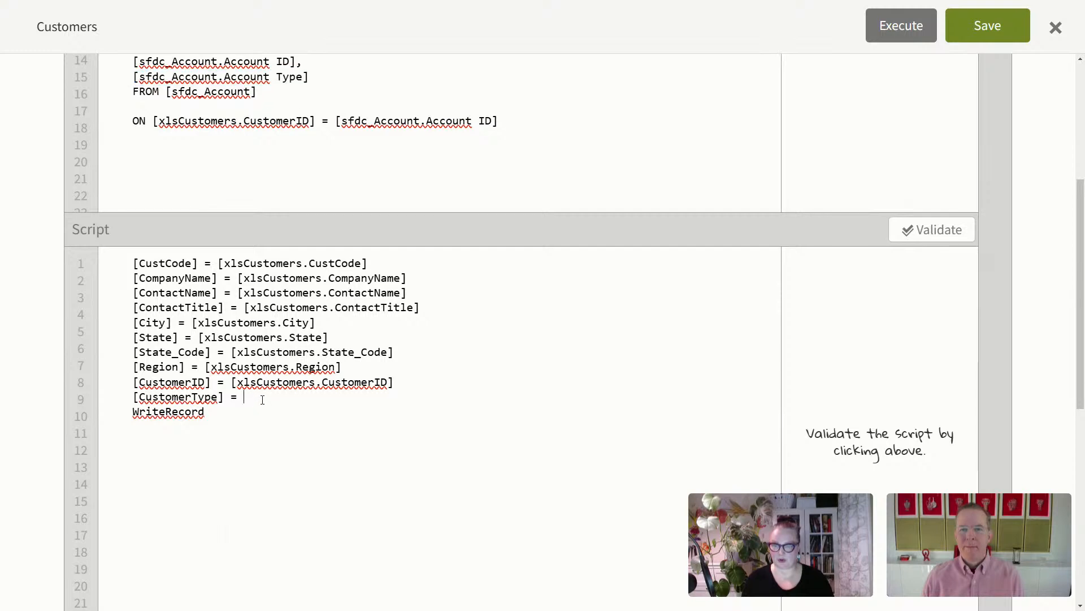
key(ctrl+v)
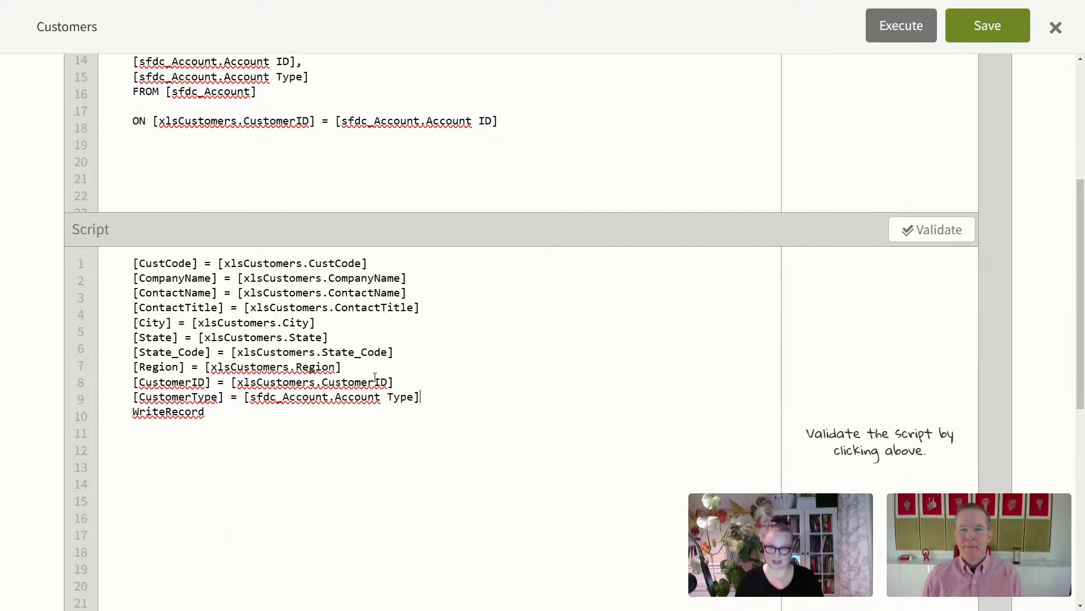
Step: Add [Alphabetical] = substring([xlsCustomers.CompanyName], 0, 1), then switch to Documentation Central
key(Return)
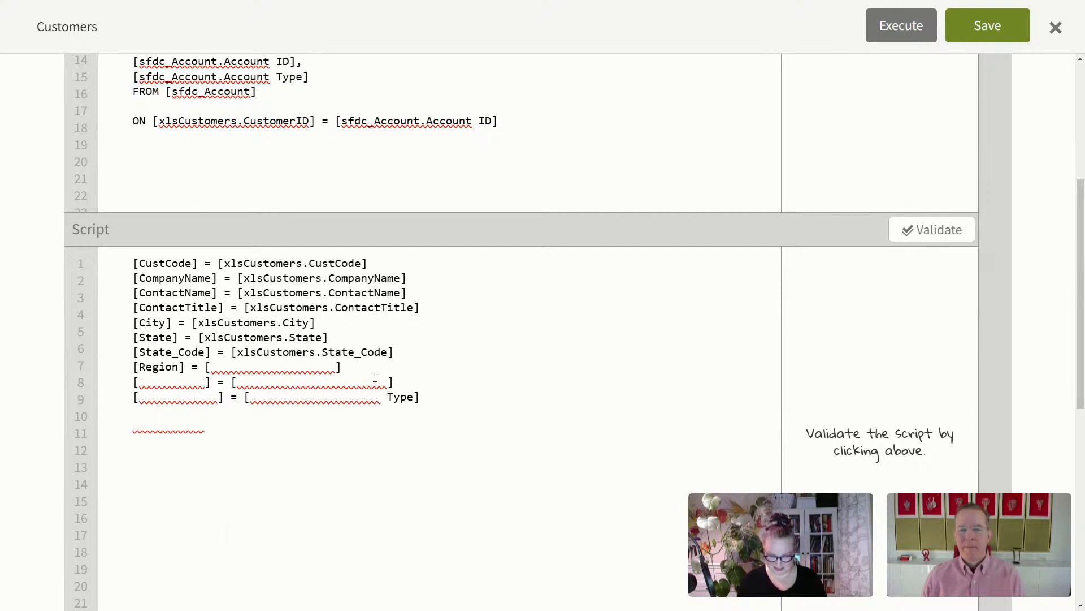
text([A)
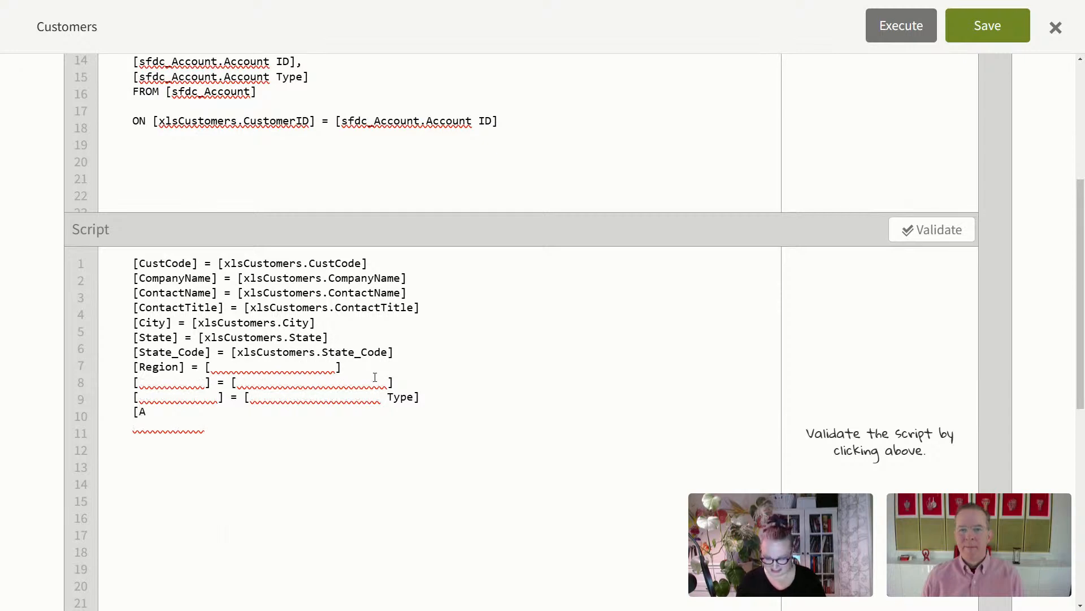
text(lphabe)
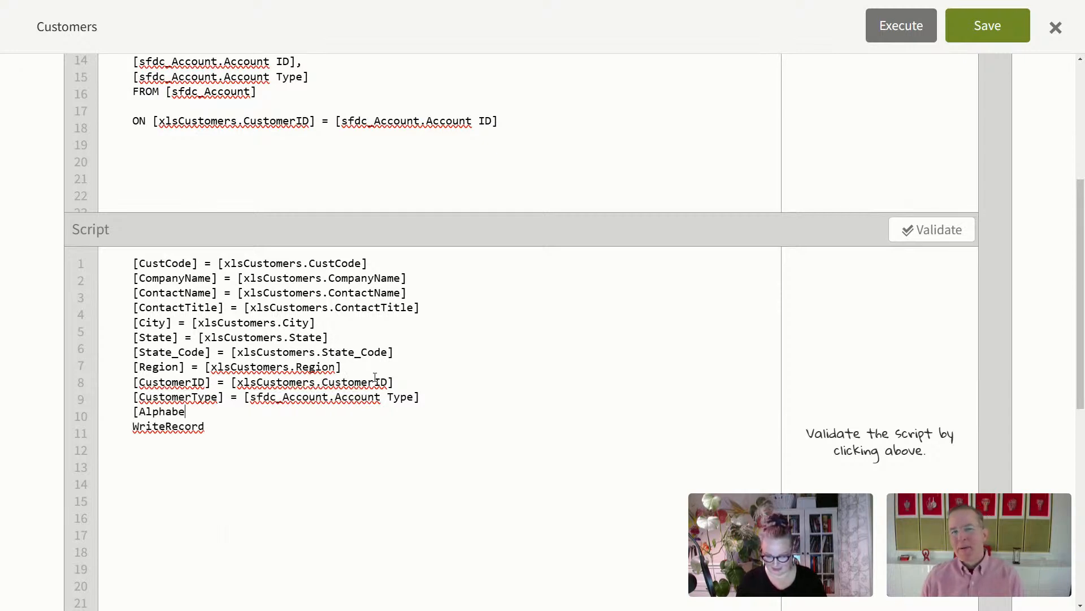
text(tical] =)
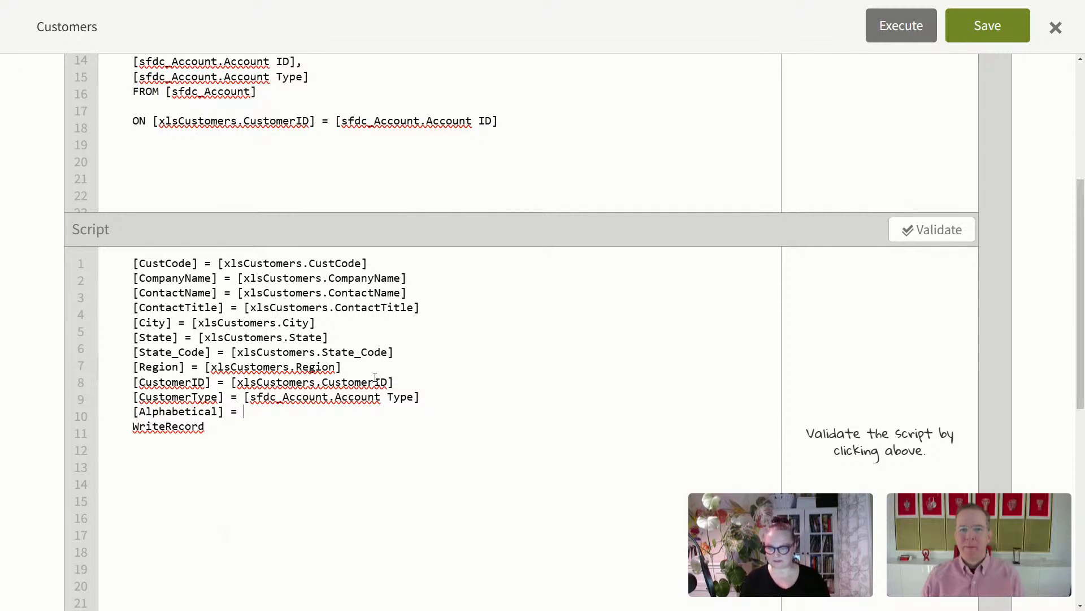
text(substrin)
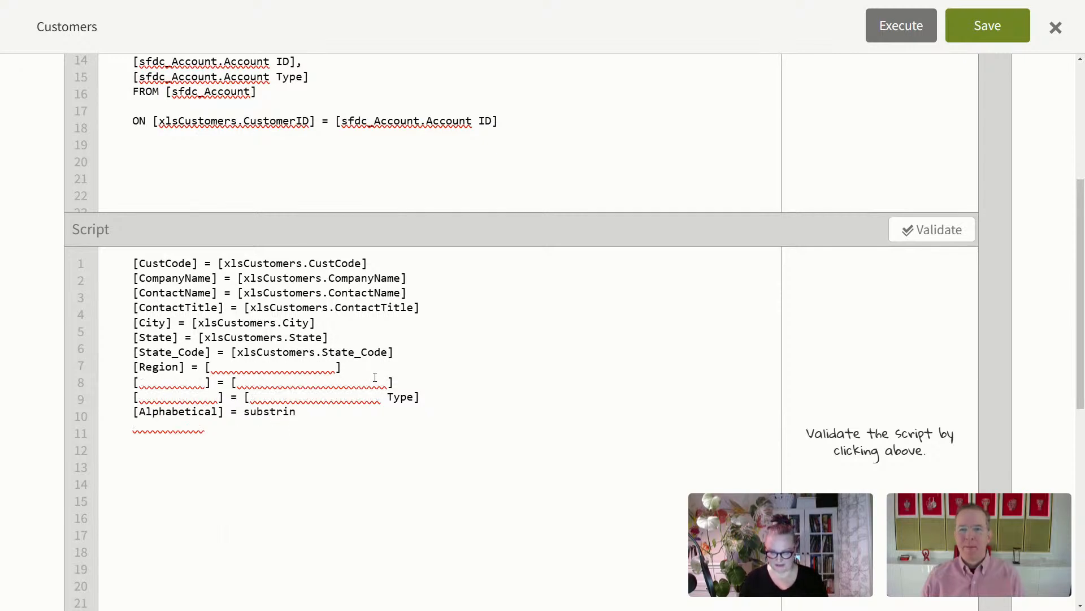
text(g()
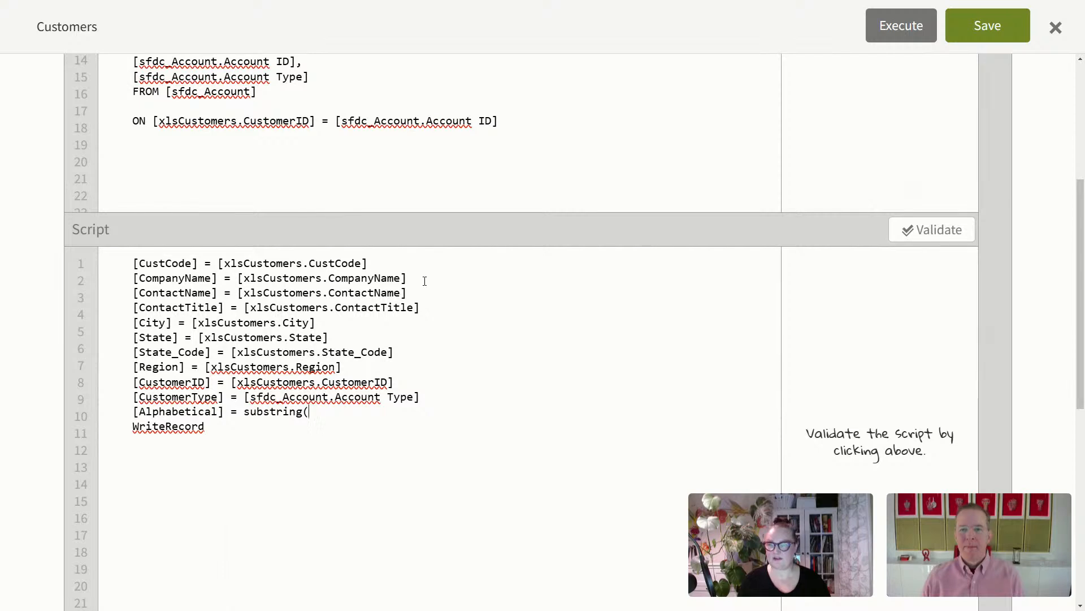
drag(407, 278, 238, 278)
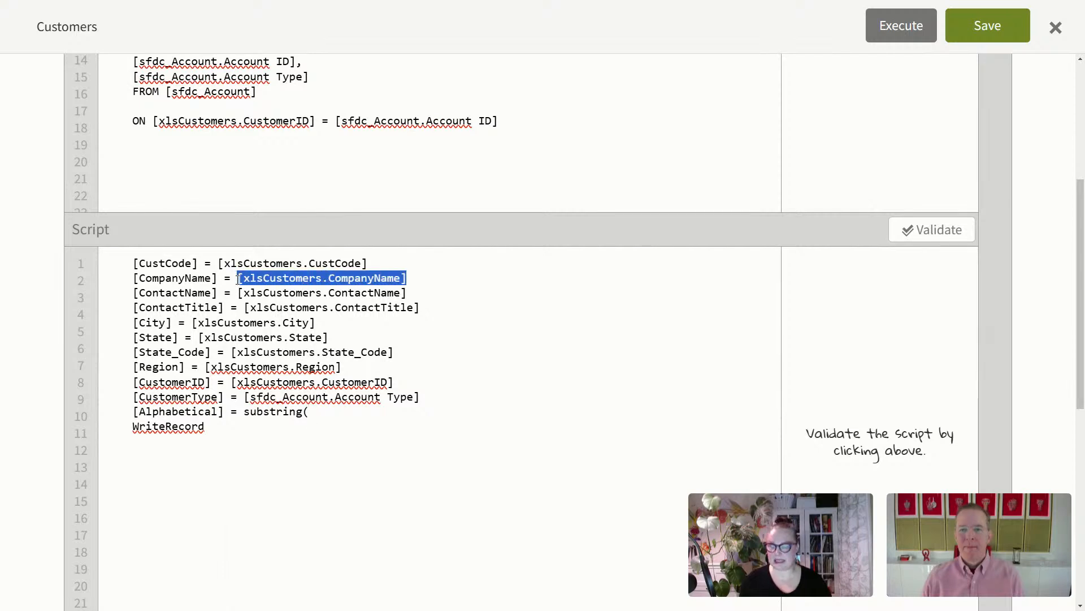
key(ctrl+c)
click(327, 408)
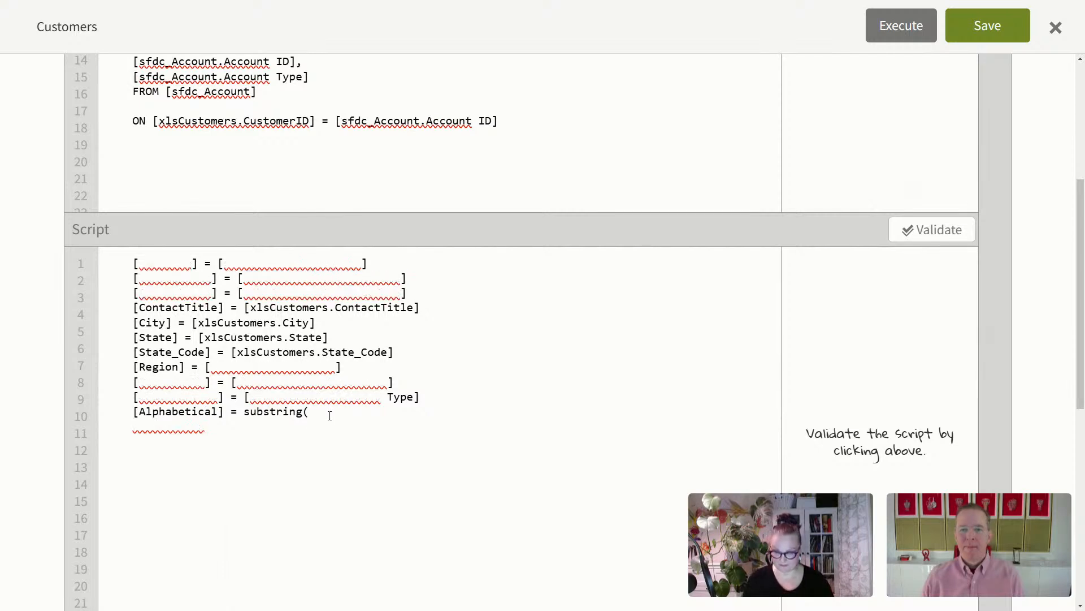
key(ctrl+v)
text(, 0)
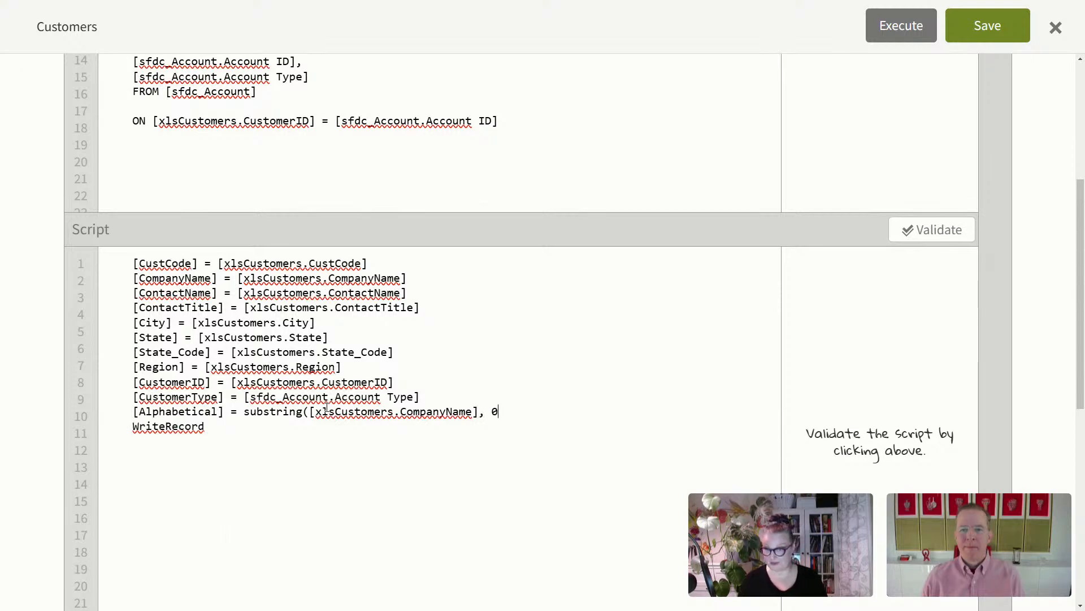
text(, 1)
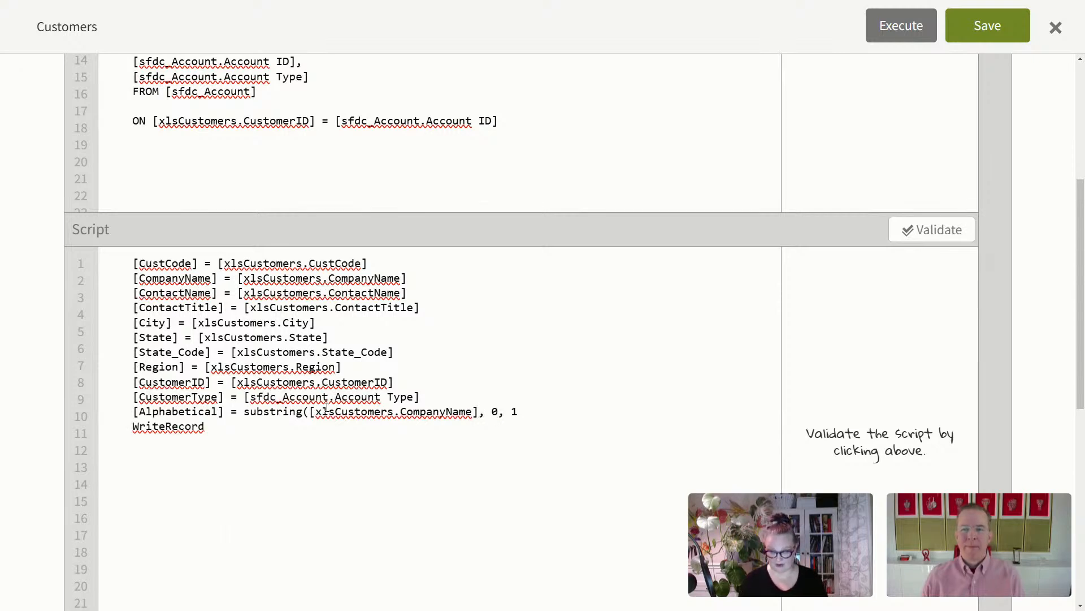
text())
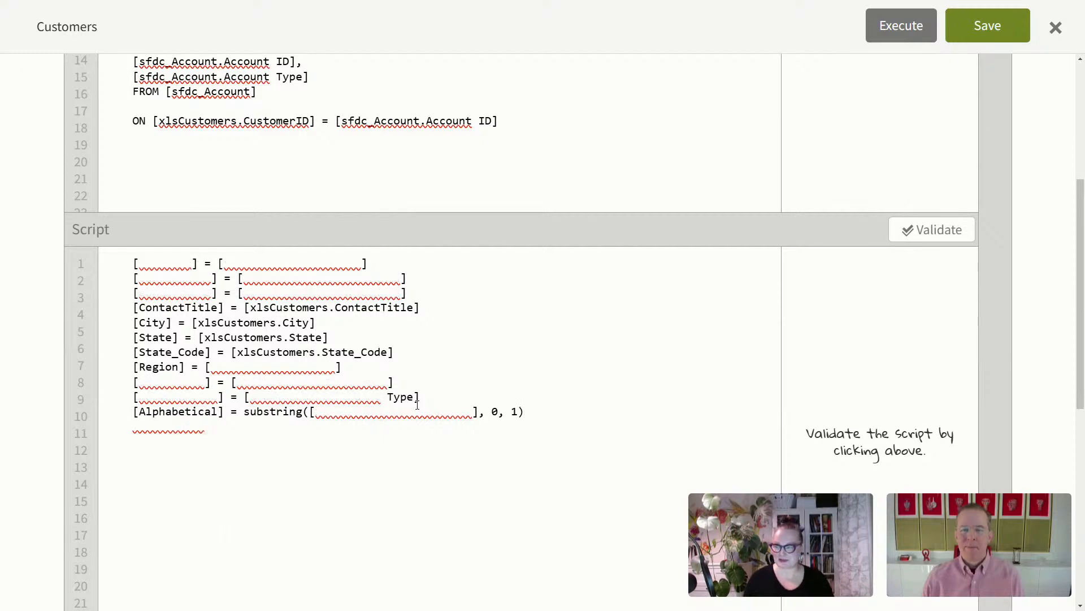
key(alt+Tab)
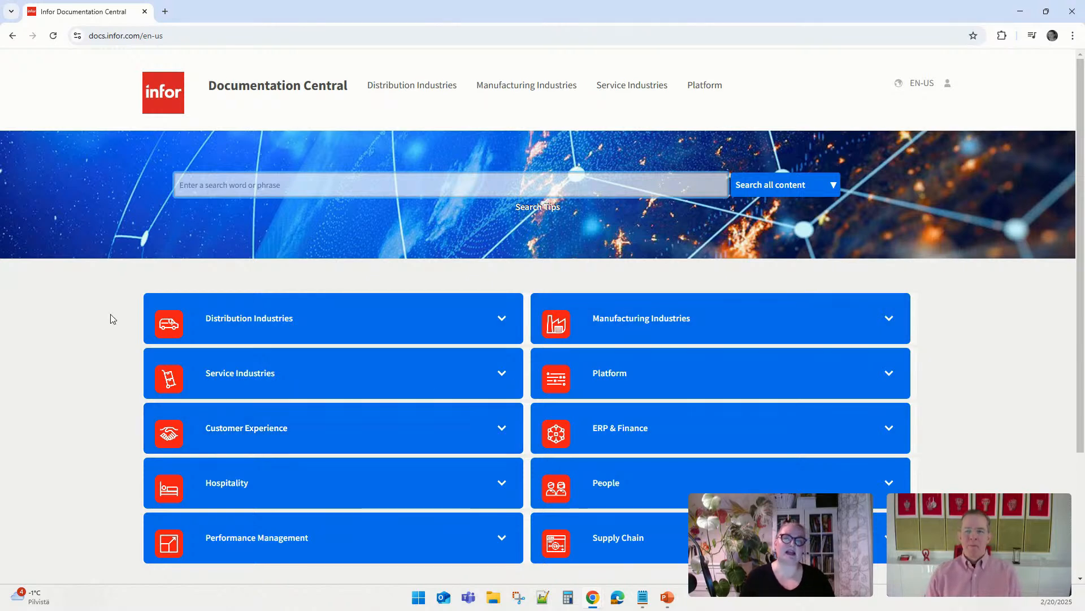
Step: Browse All products > B > Birst and open the Infor Birst Online Help for 2024.x
scroll(91, 350, down, 3)
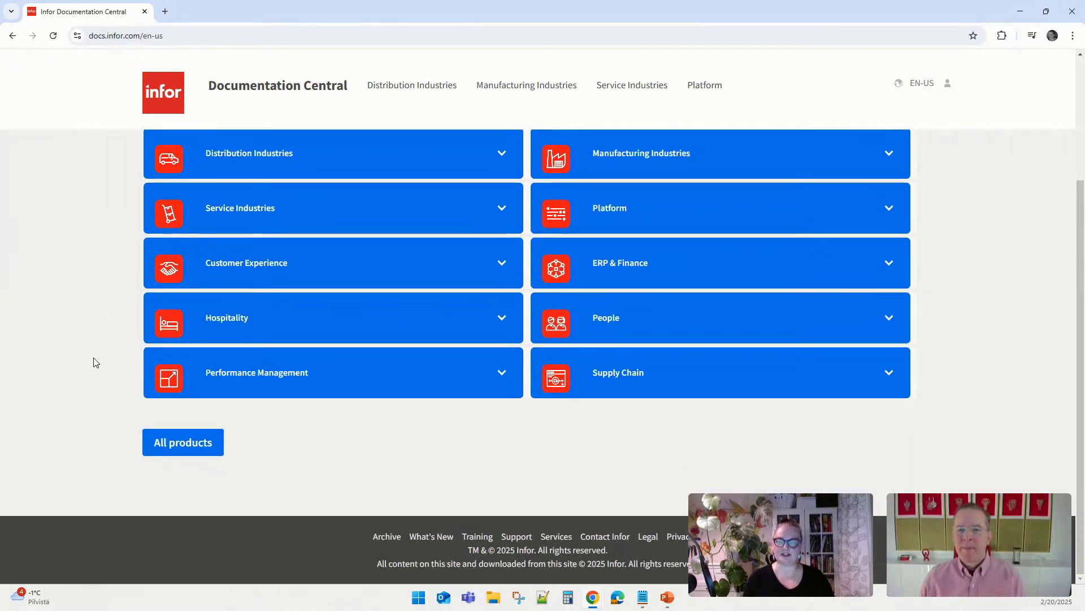
click(181, 446)
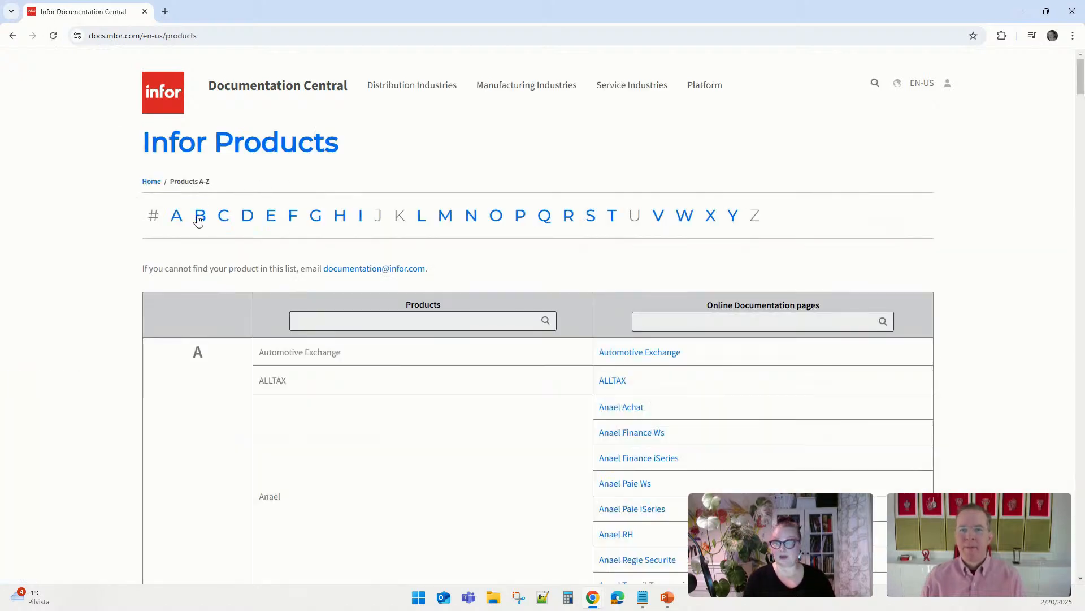
click(199, 217)
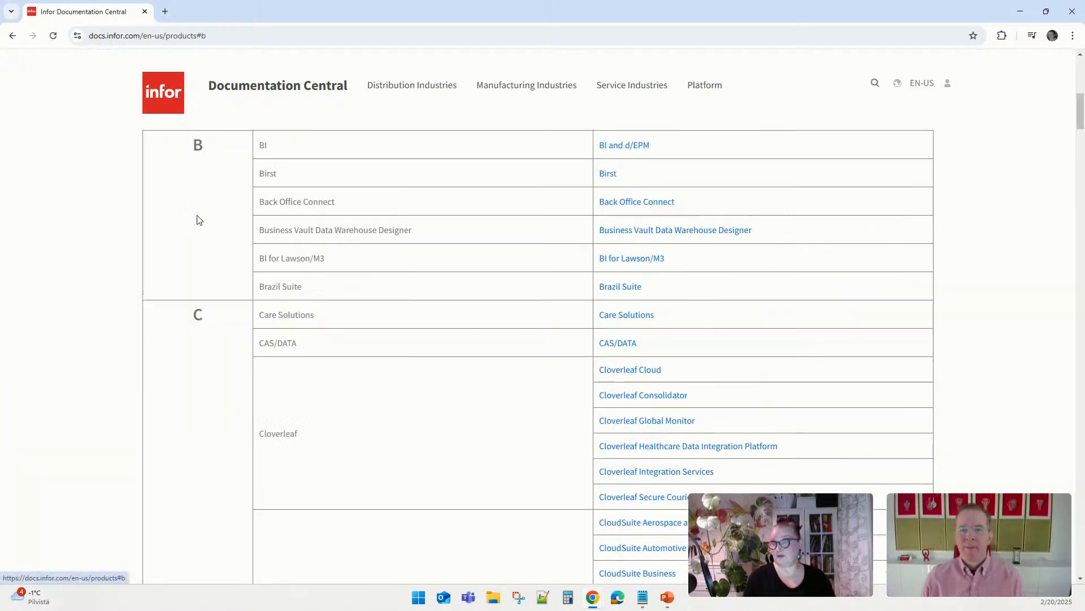
click(608, 177)
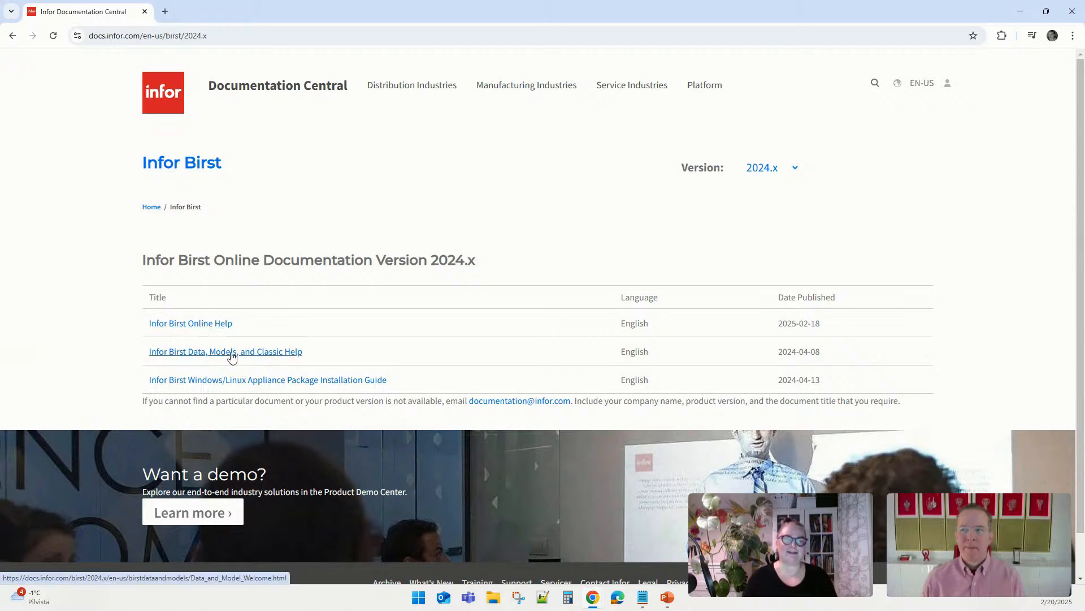
click(212, 327)
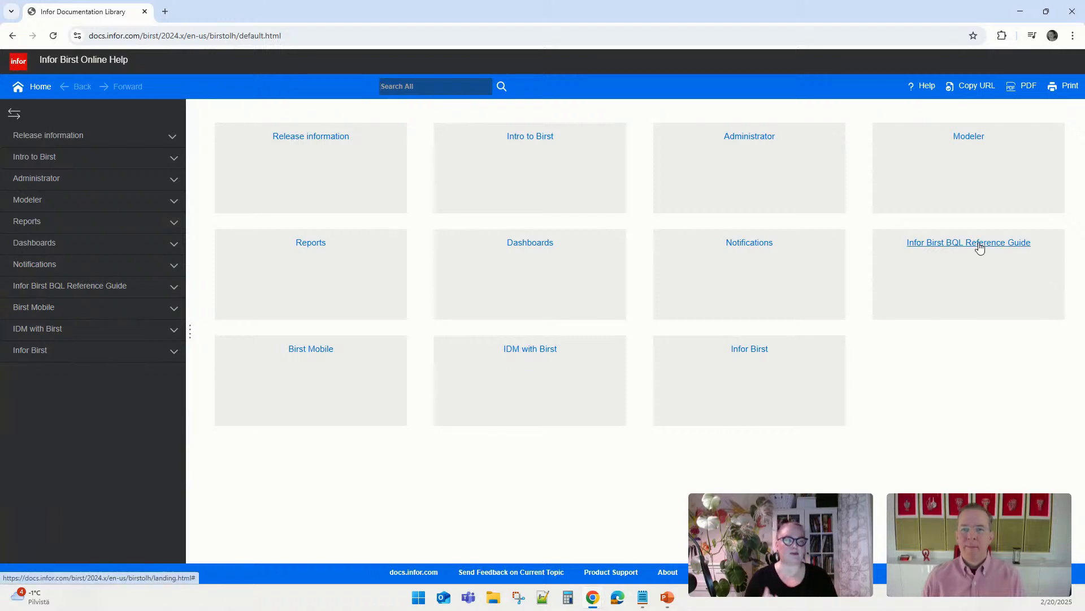
Step: Search the help for 'substring' and read its BQL Quick Reference entry
click(392, 87)
text(sub)
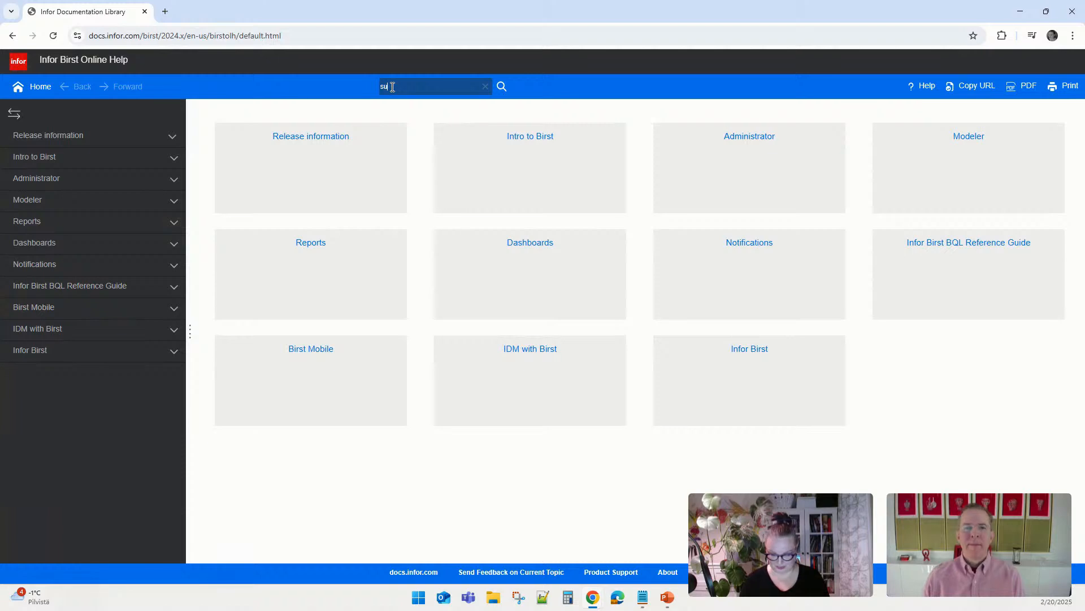
text(string)
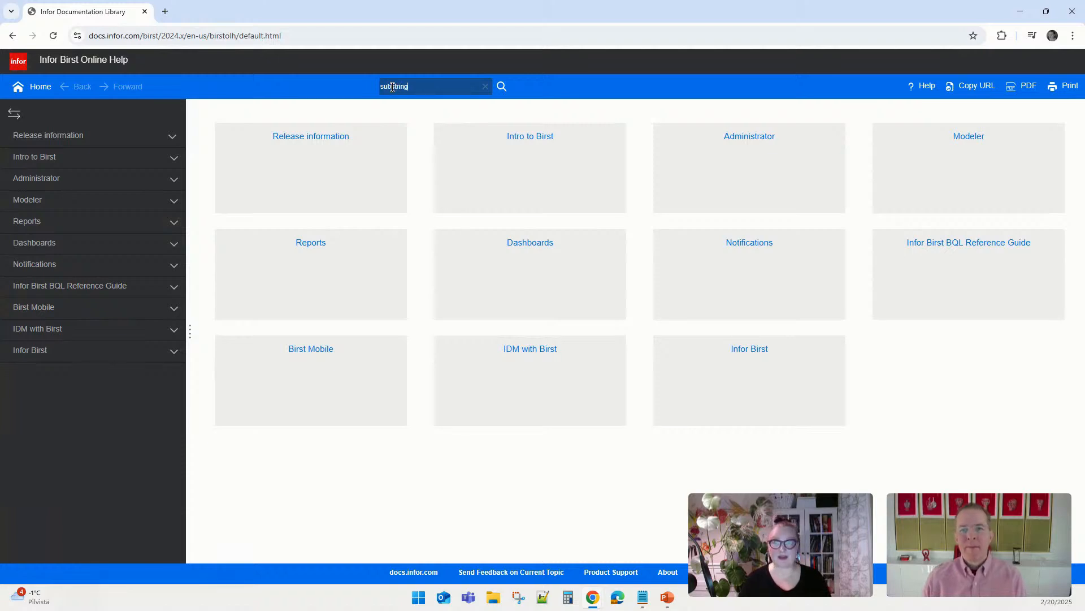
click(502, 86)
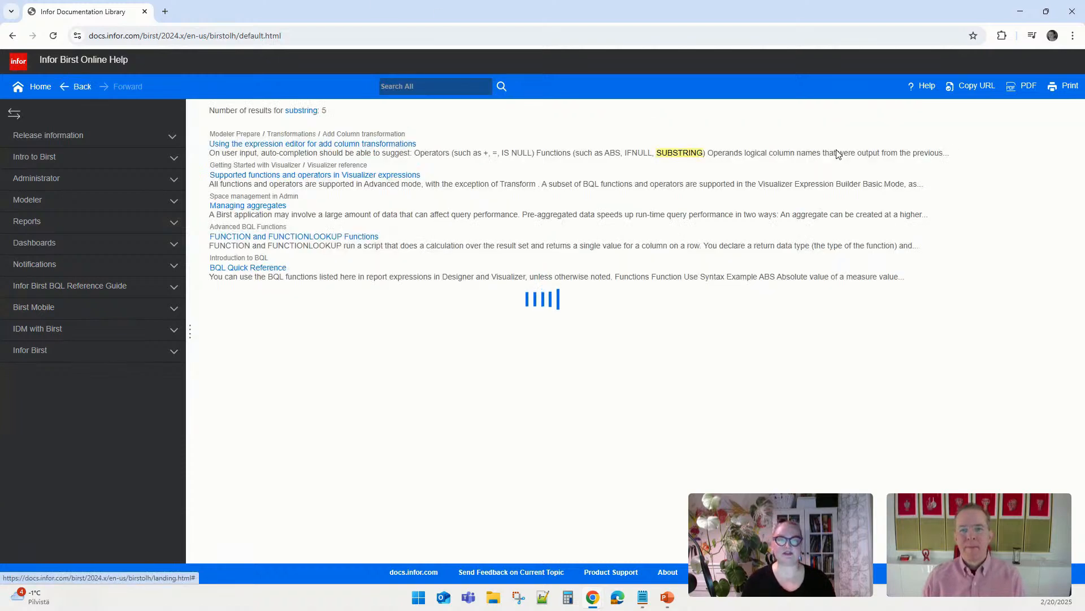
click(244, 271)
scroll(701, 342, down, 10)
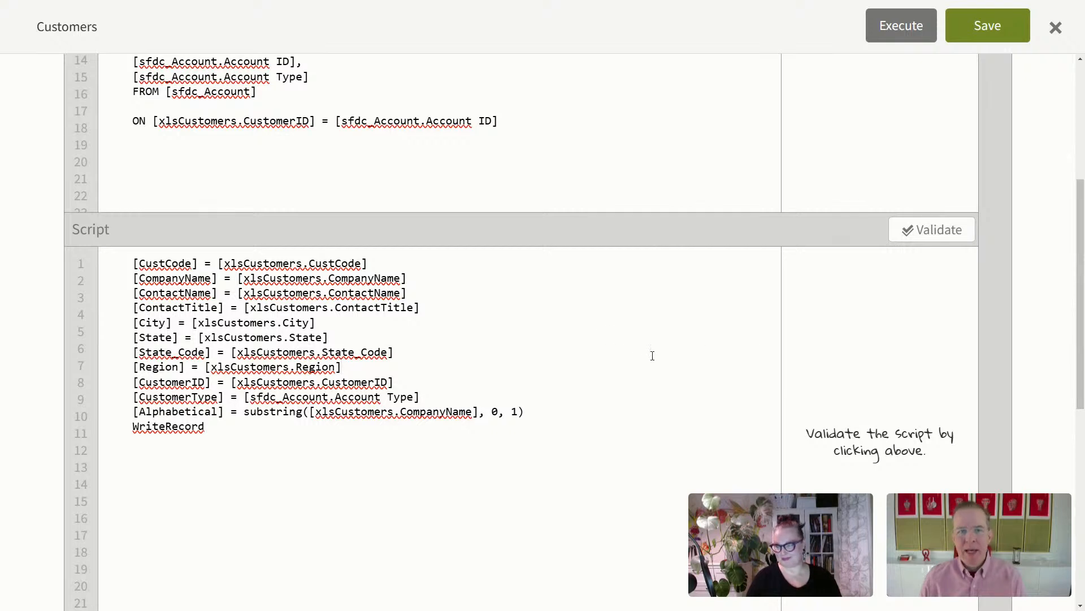
scroll(652, 355, down, 2)
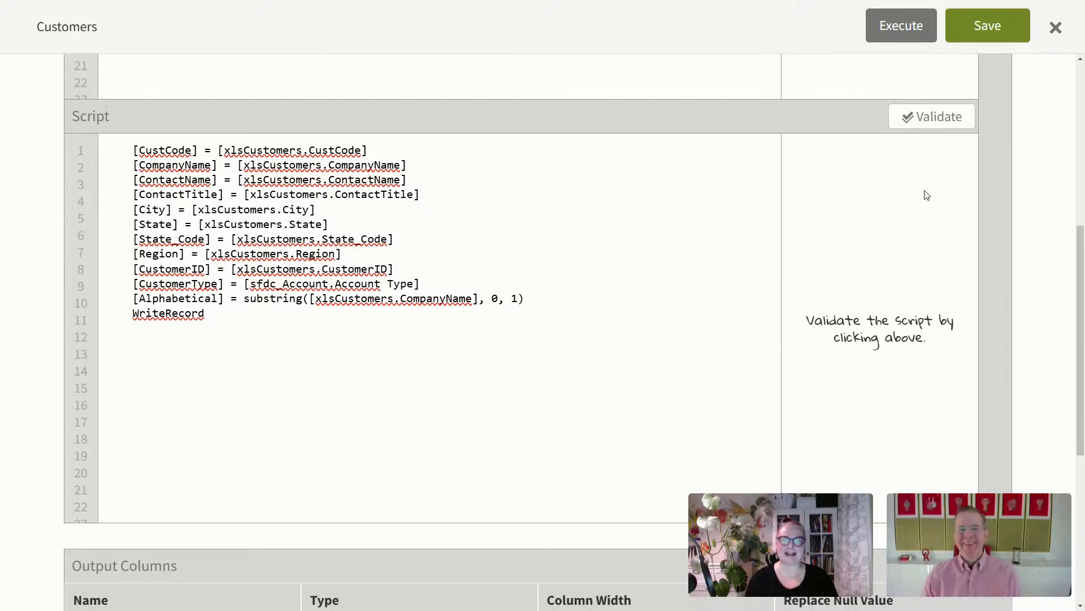
Step: Validate the Customers script and review the reported [CustomerType] not found error
click(930, 120)
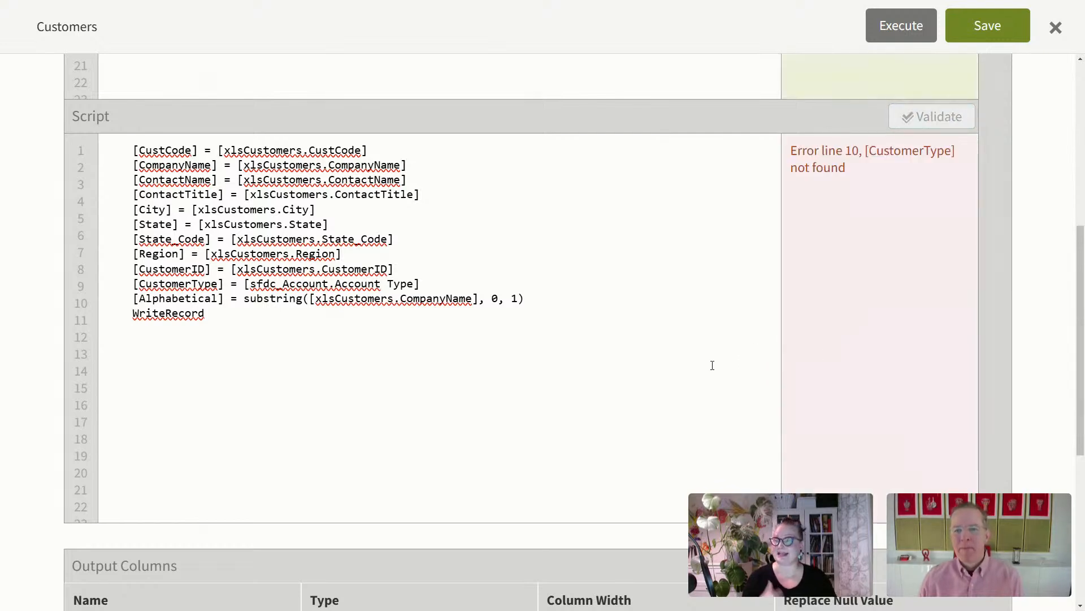
scroll(713, 368, up, 7)
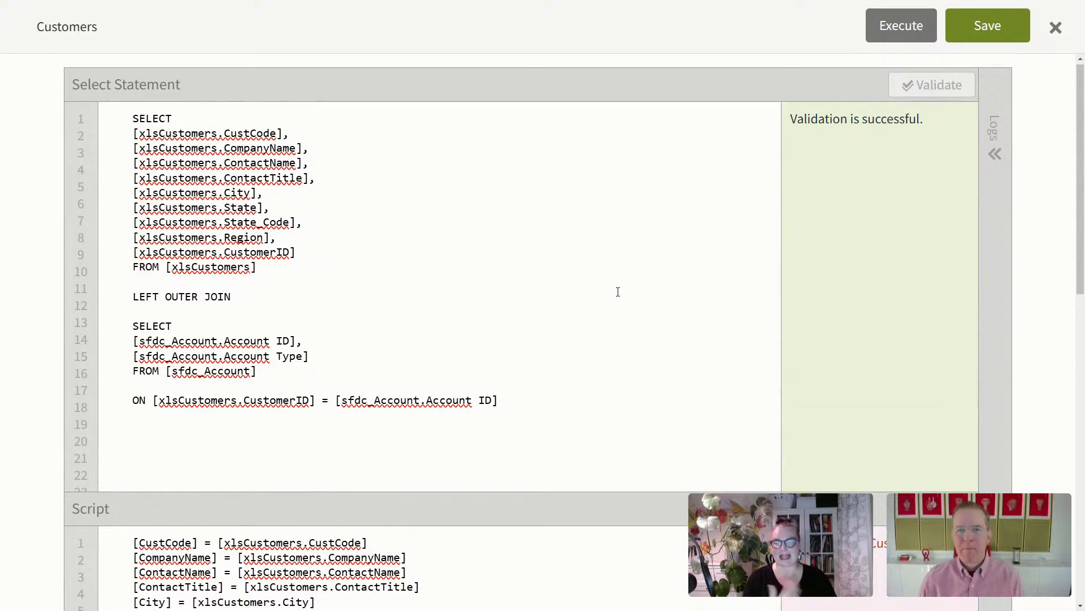
scroll(622, 316, down, 6)
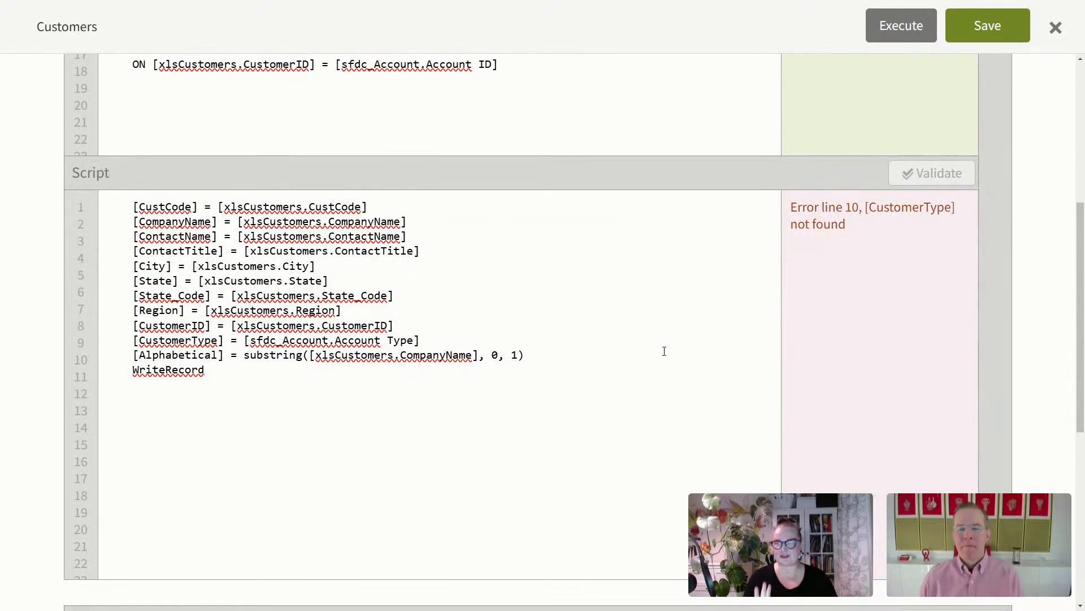
scroll(640, 361, down, 7)
scroll(659, 348, down, 1)
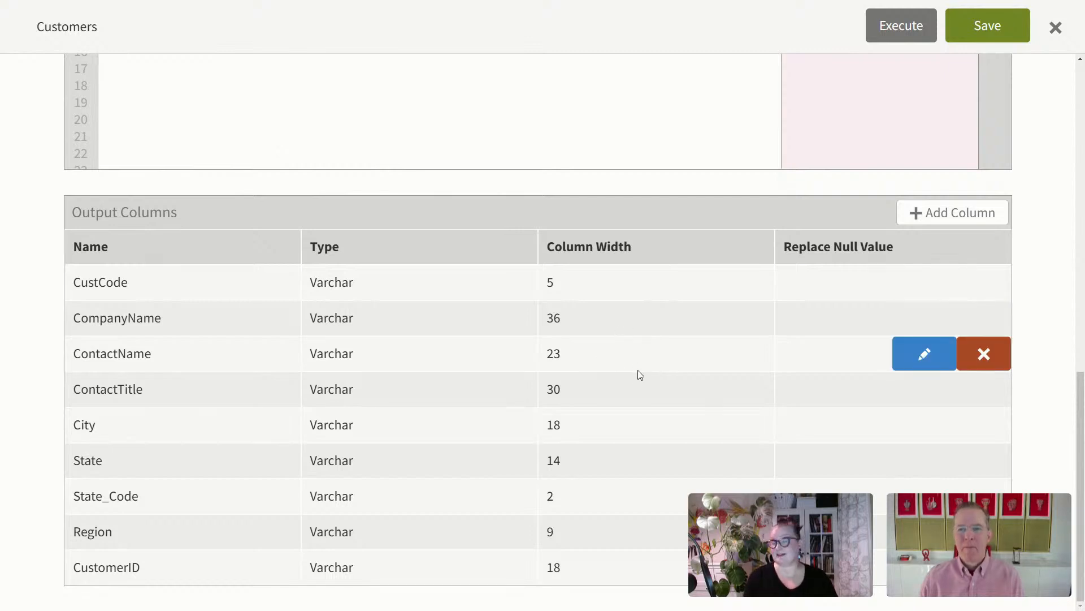
scroll(652, 404, up, 4)
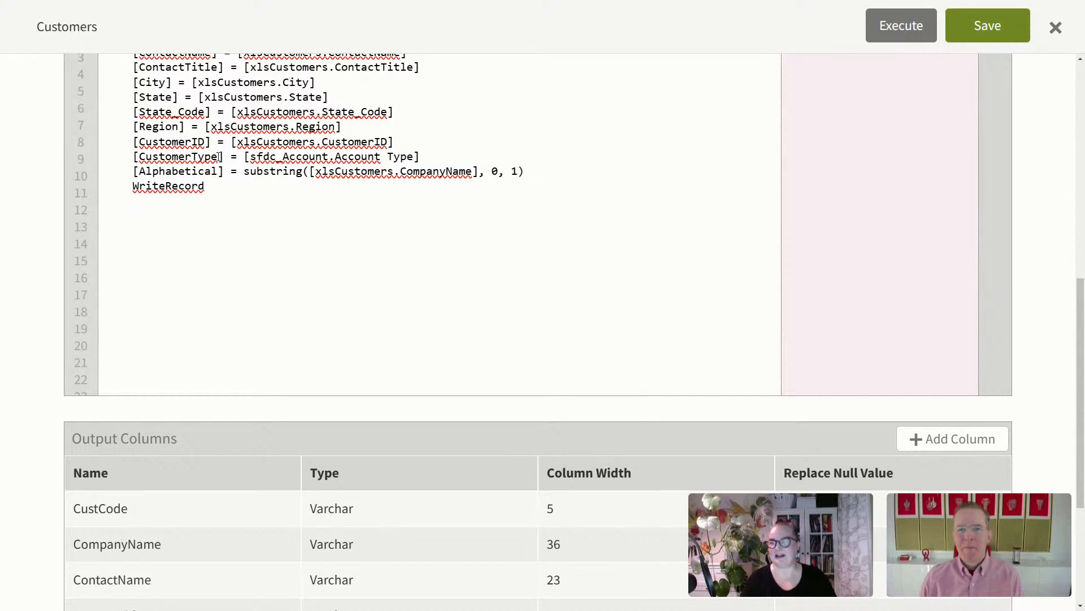
Step: Copy the CustomerType name from line 9 of the script
drag(219, 157, 139, 156)
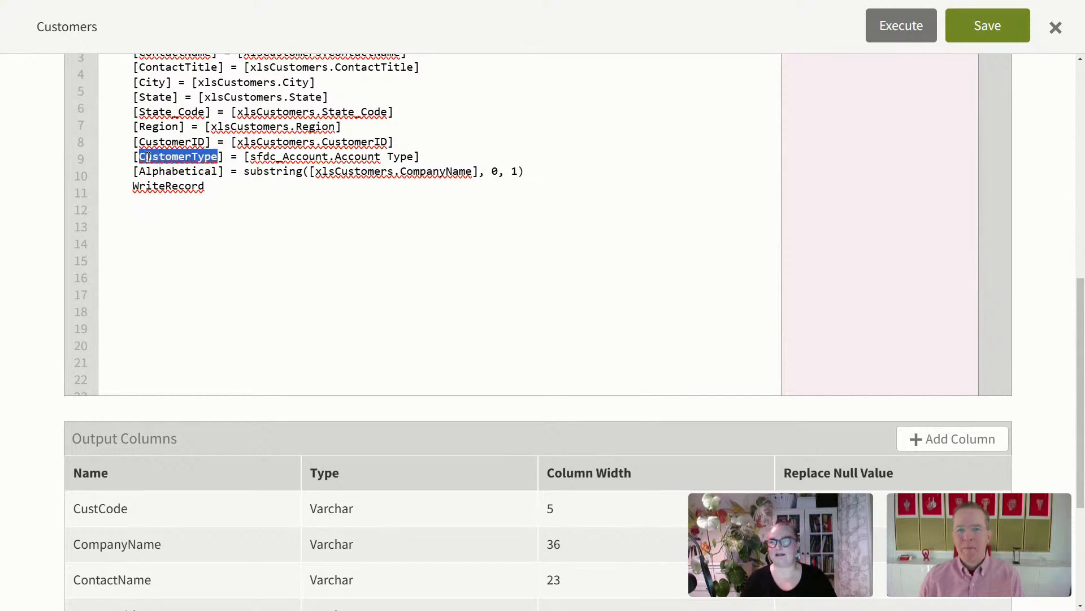
right_click(149, 157)
click(190, 269)
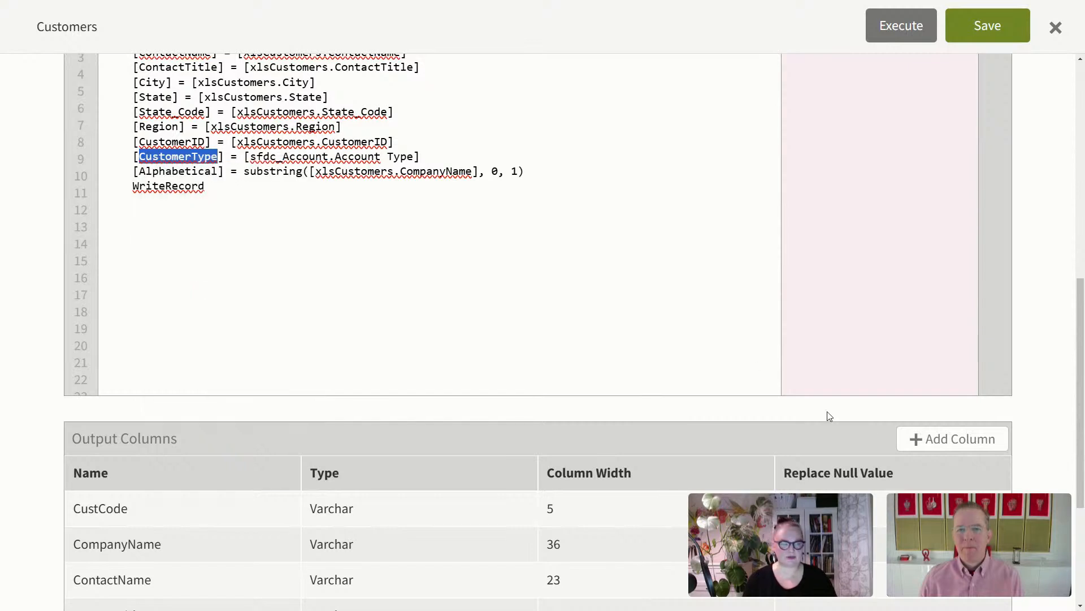
Step: Add output column CustomerType as Varchar with width 20
click(931, 438)
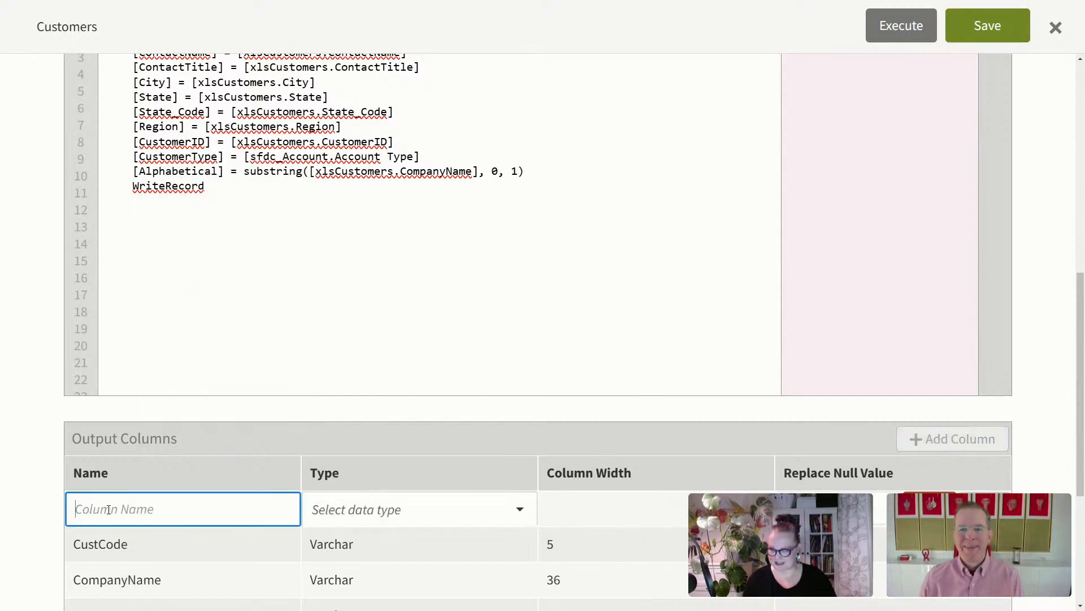
key(ctrl+v)
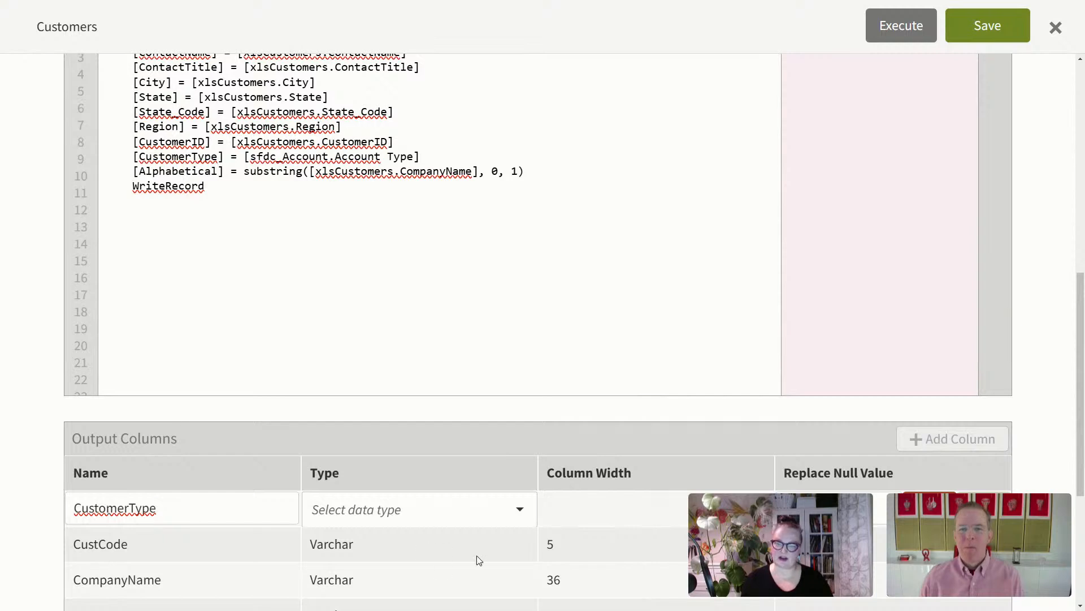
click(460, 511)
click(363, 328)
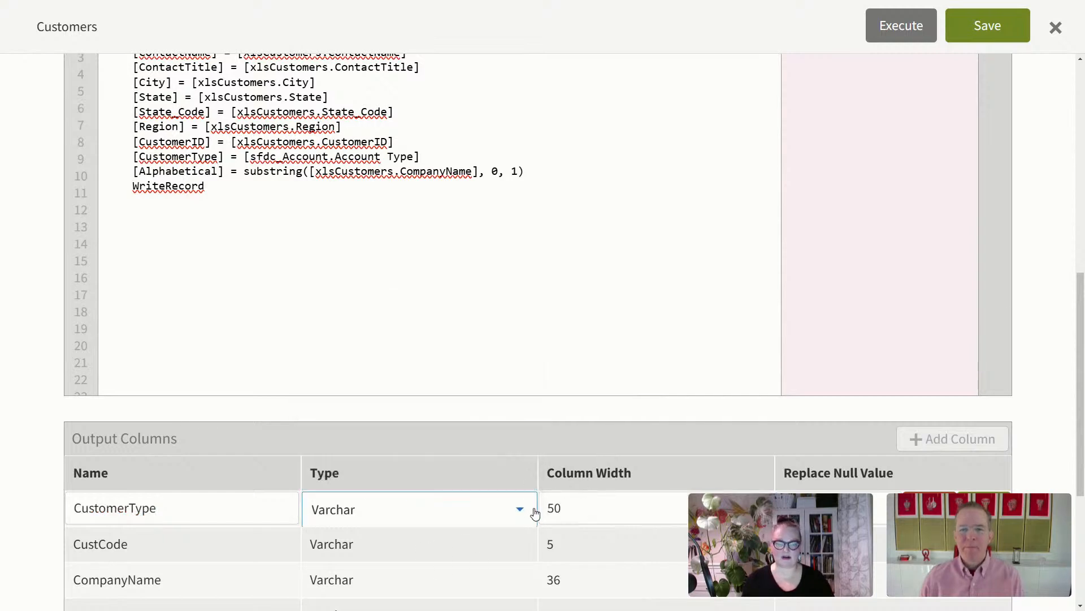
double_click(552, 508)
text(20)
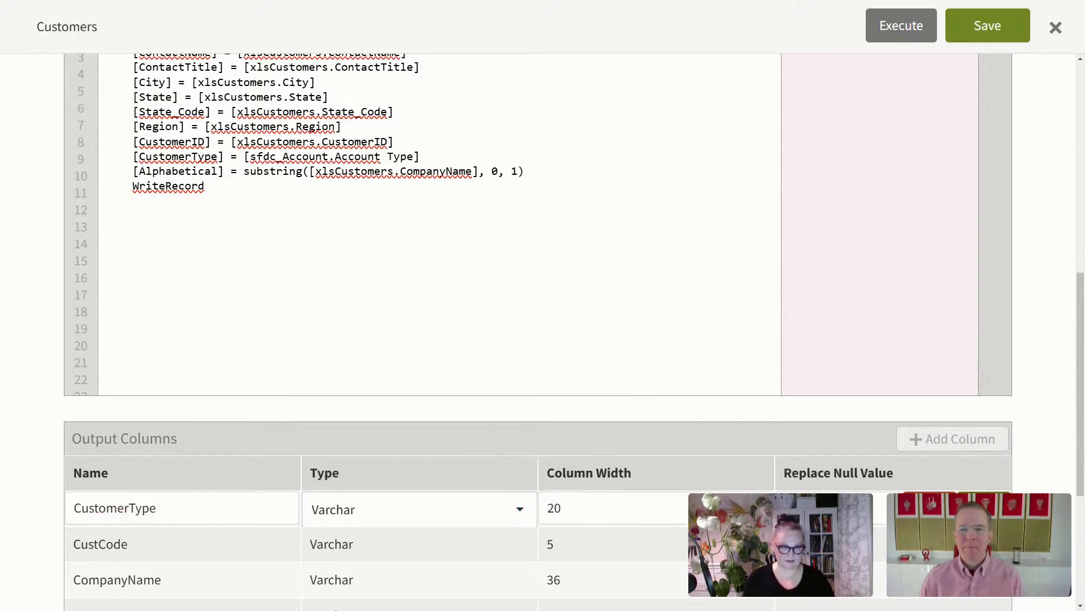
click(983, 507)
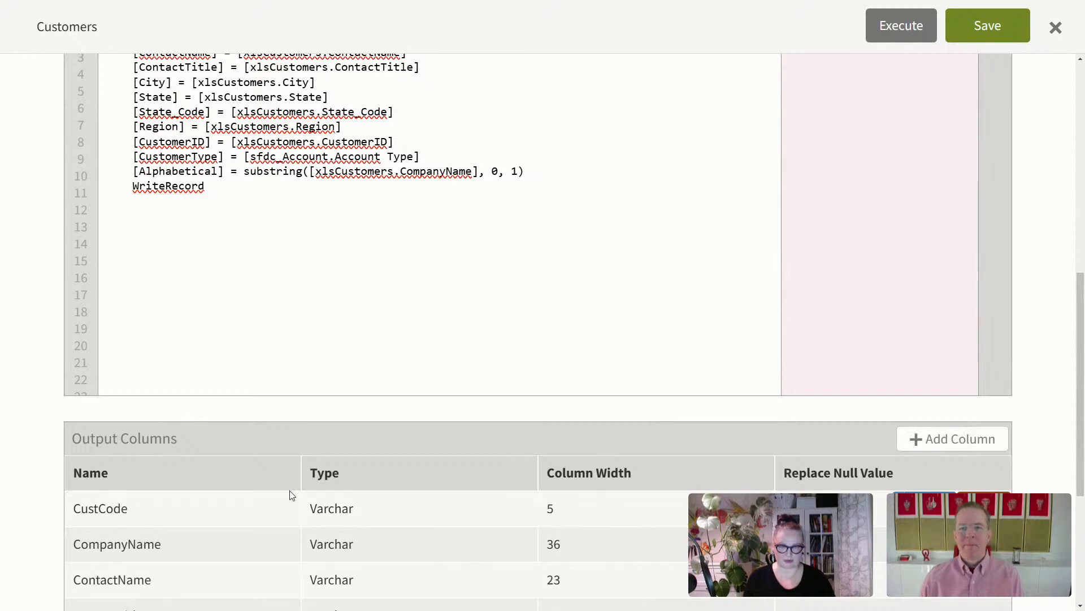
Step: Add output column Alphabetical, copied from line 10, as Varchar with width 1
click(963, 441)
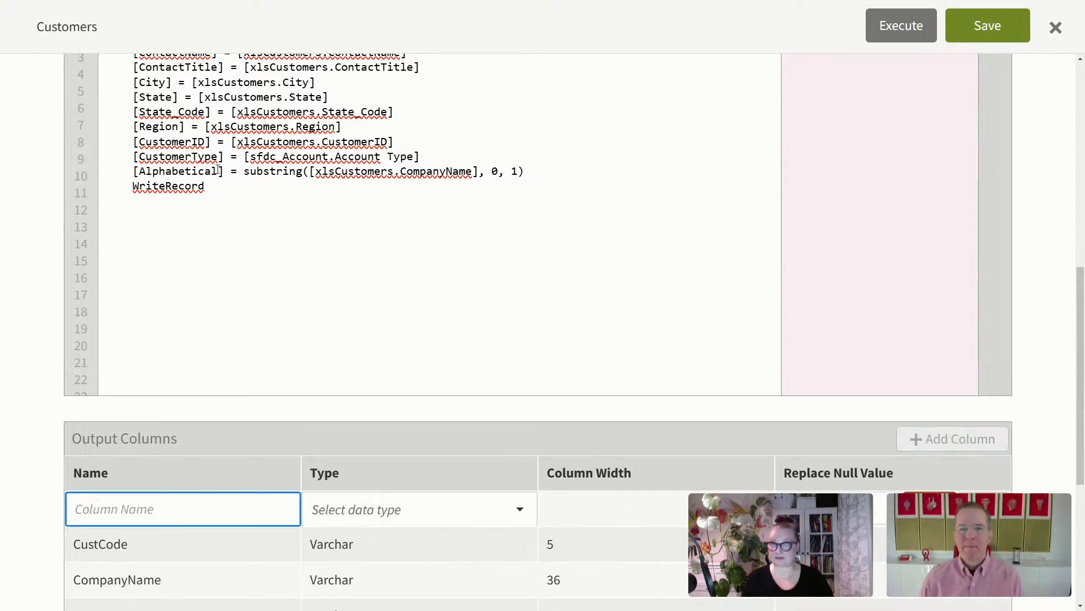
drag(220, 171, 139, 172)
key(ctrl+c)
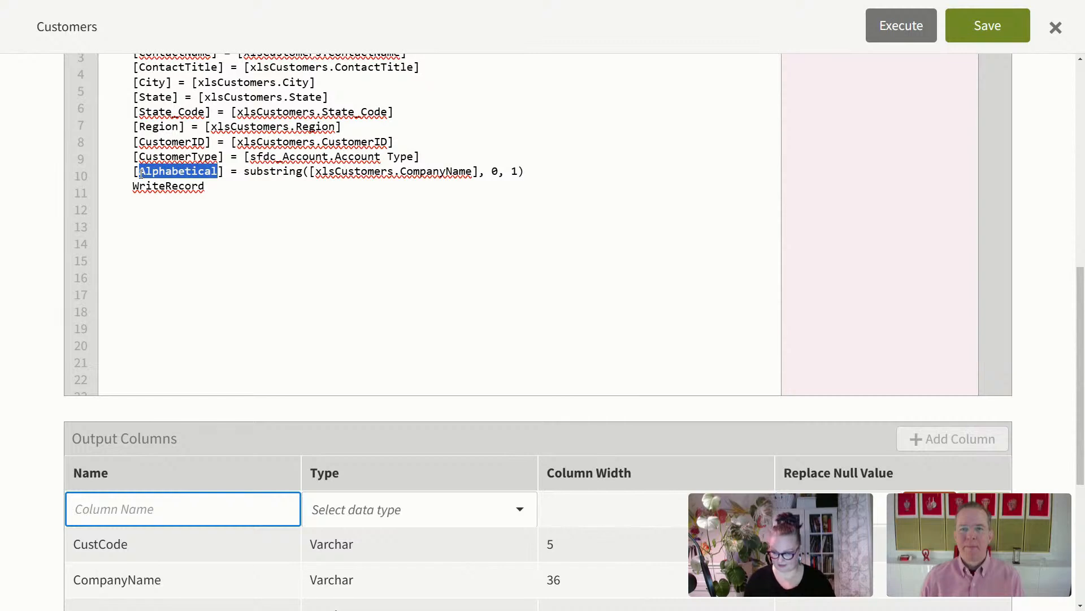
click(189, 512)
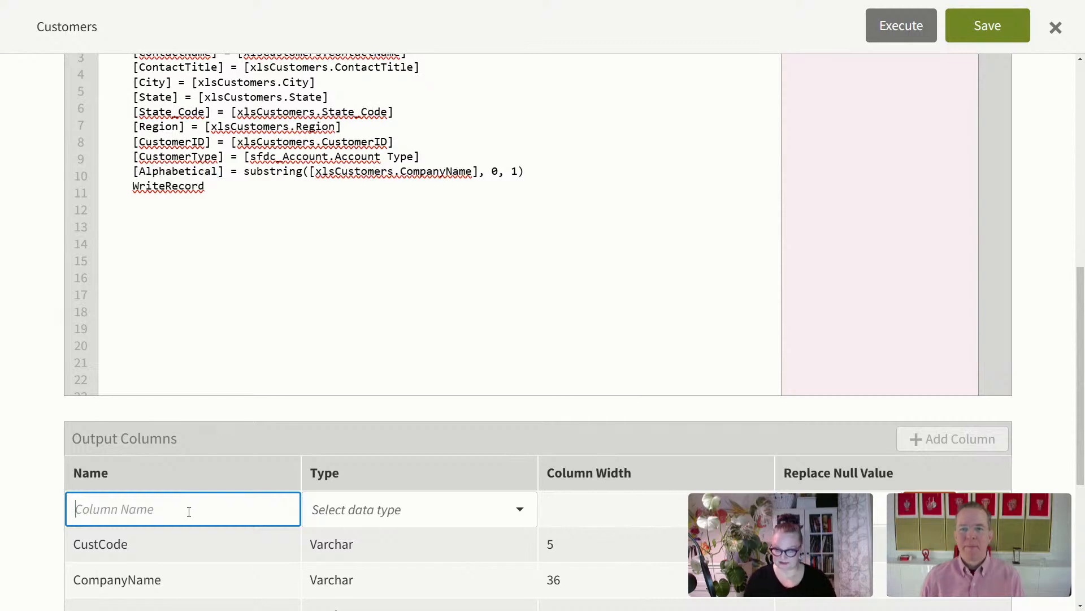
key(ctrl+v)
click(439, 511)
click(399, 322)
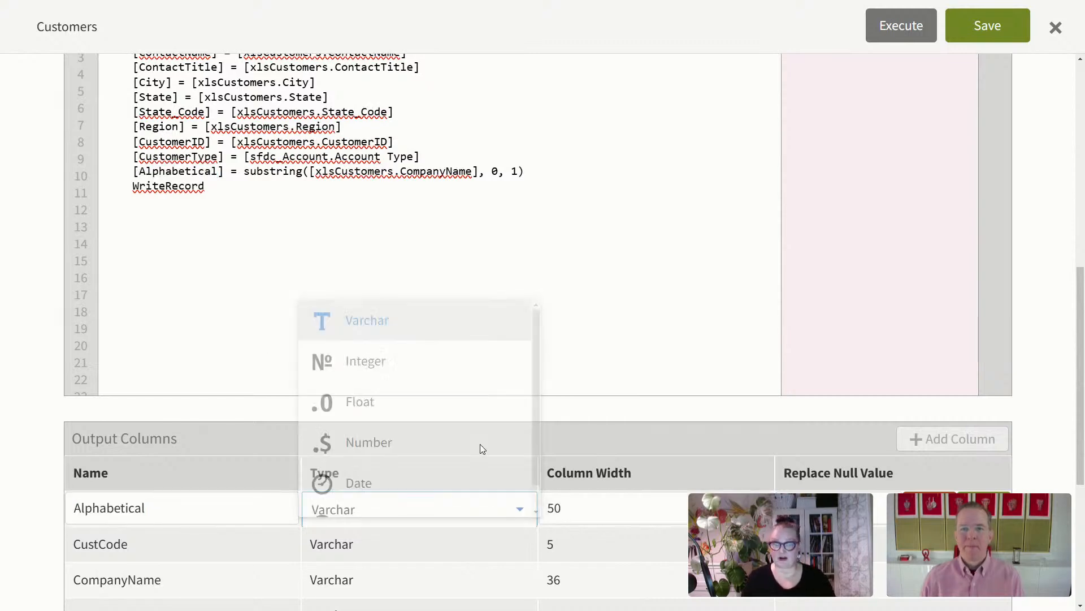
key(Tab)
text(1)
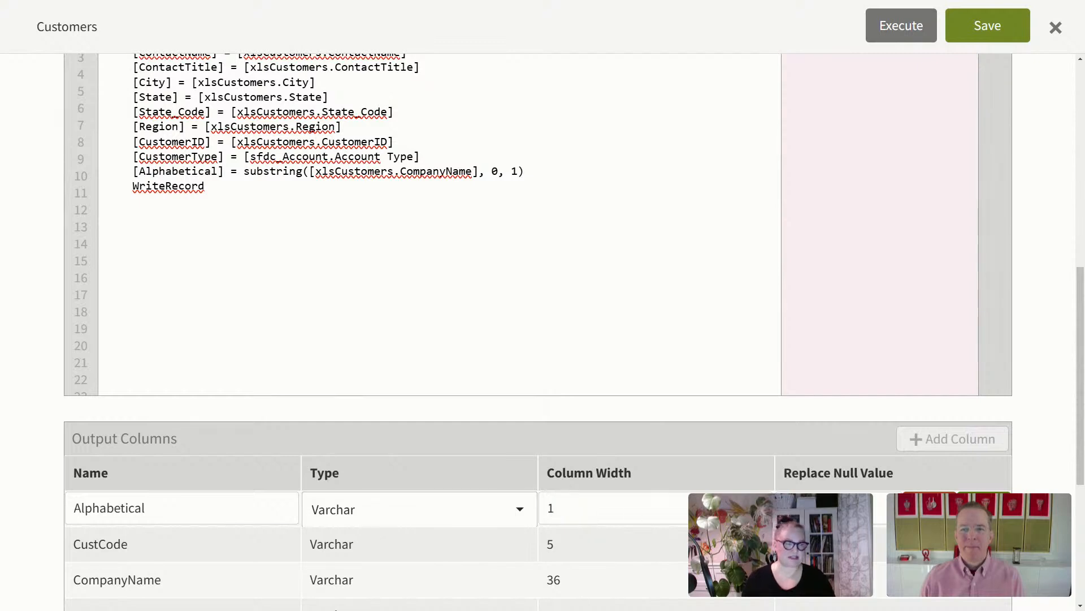
click(983, 507)
Step: Execute the Customers script and confirm 'Validation is successful.'
scroll(882, 339, up, 5)
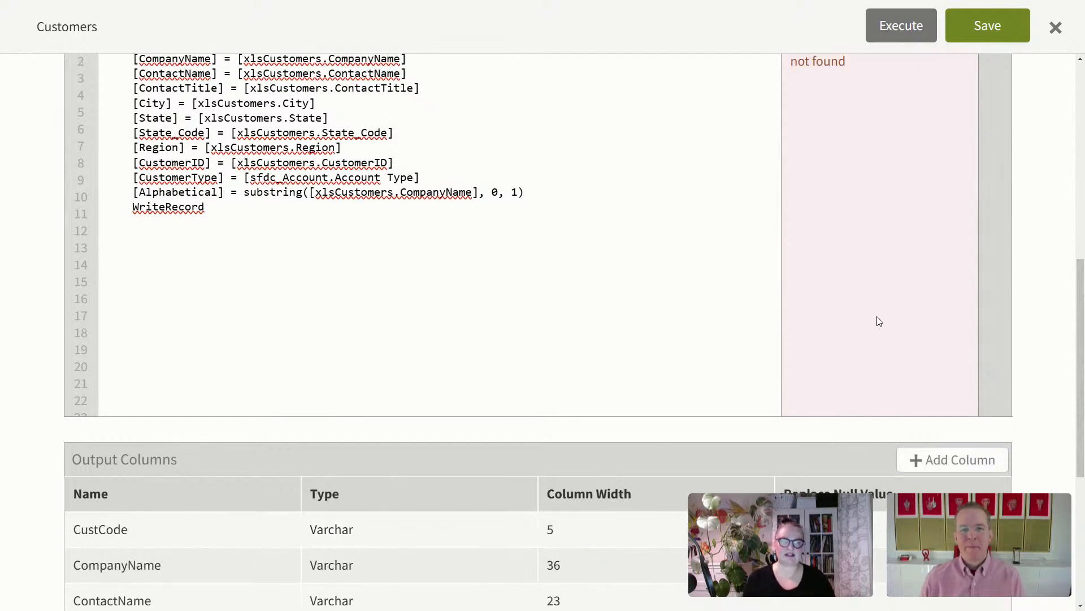
scroll(896, 246, up, 1)
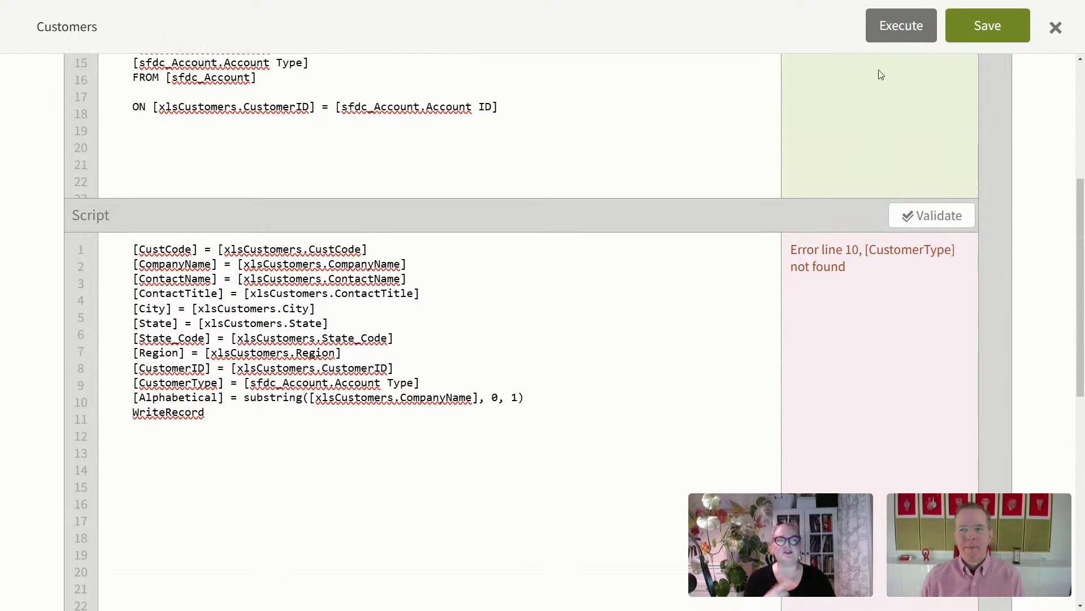
click(903, 25)
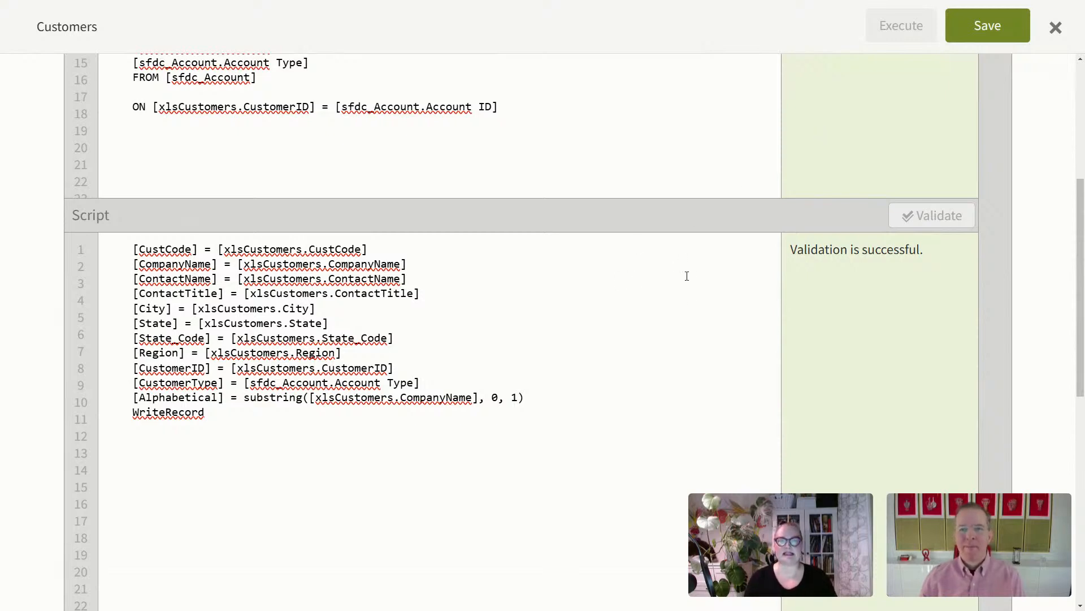
scroll(645, 378, up, 3)
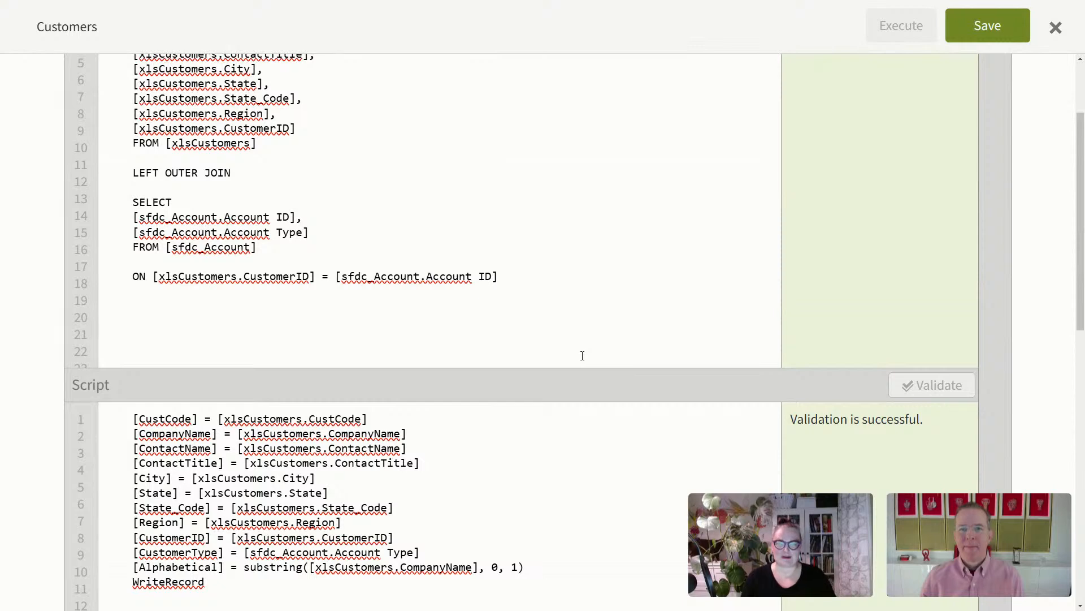
scroll(582, 375, down, 2)
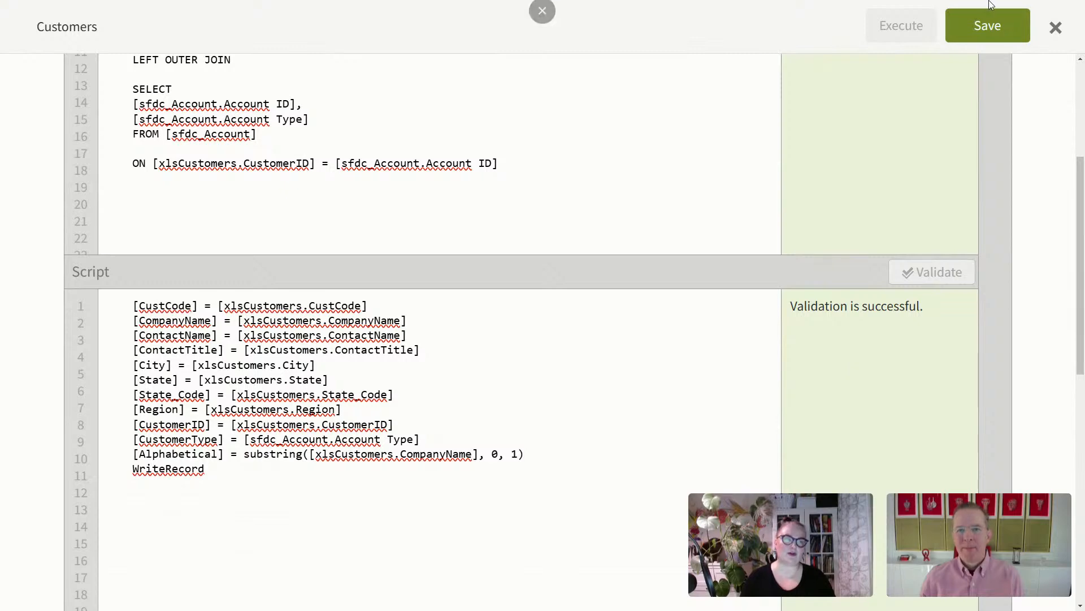
Step: Save the Customers script and switch to the __Southwind_02 space
click(982, 26)
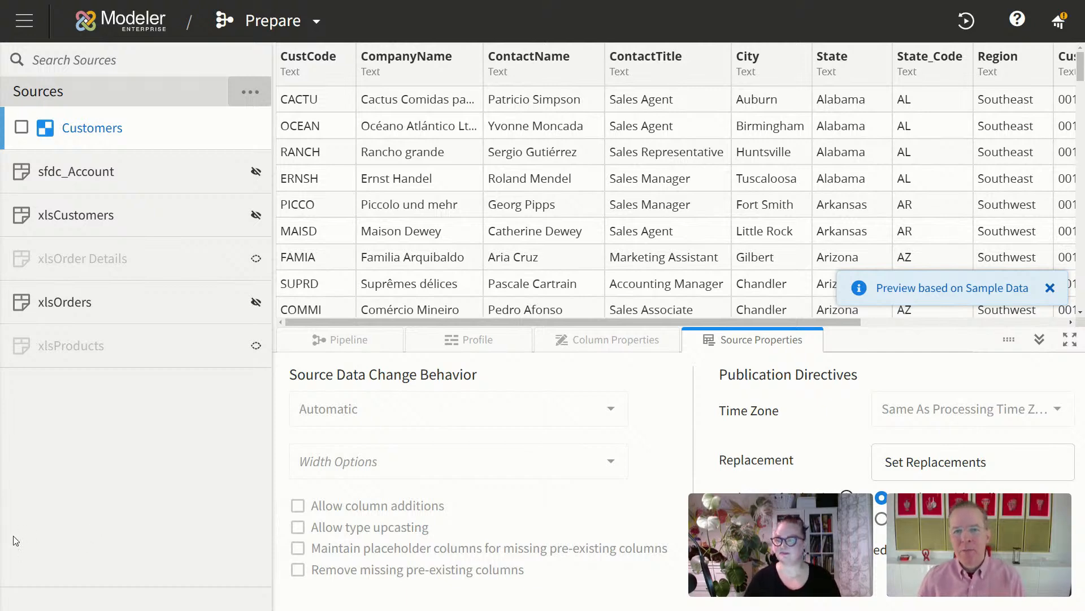
click(21, 20)
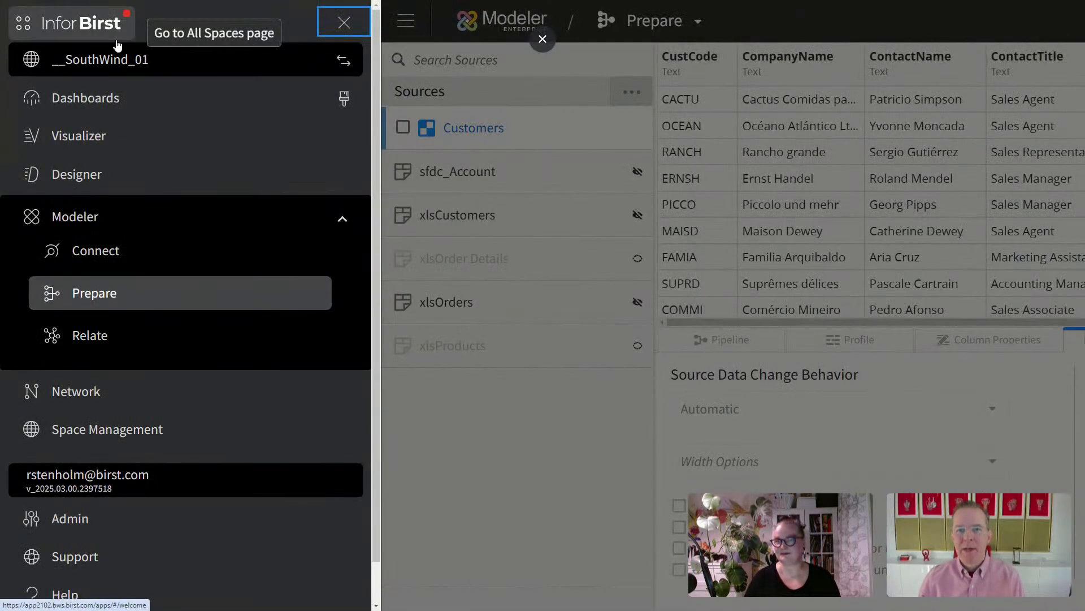
click(352, 67)
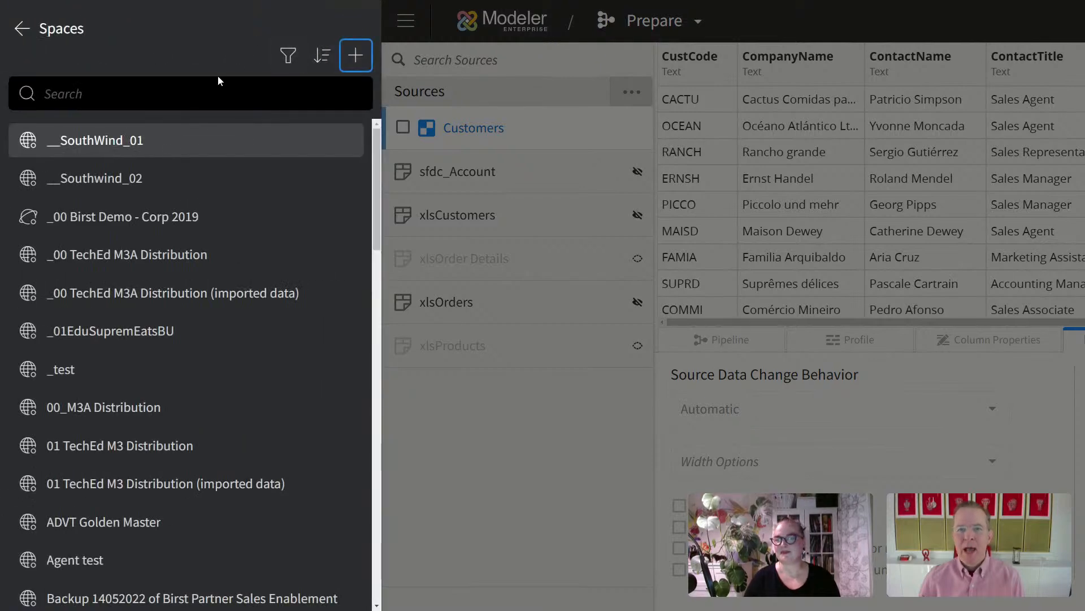
click(158, 178)
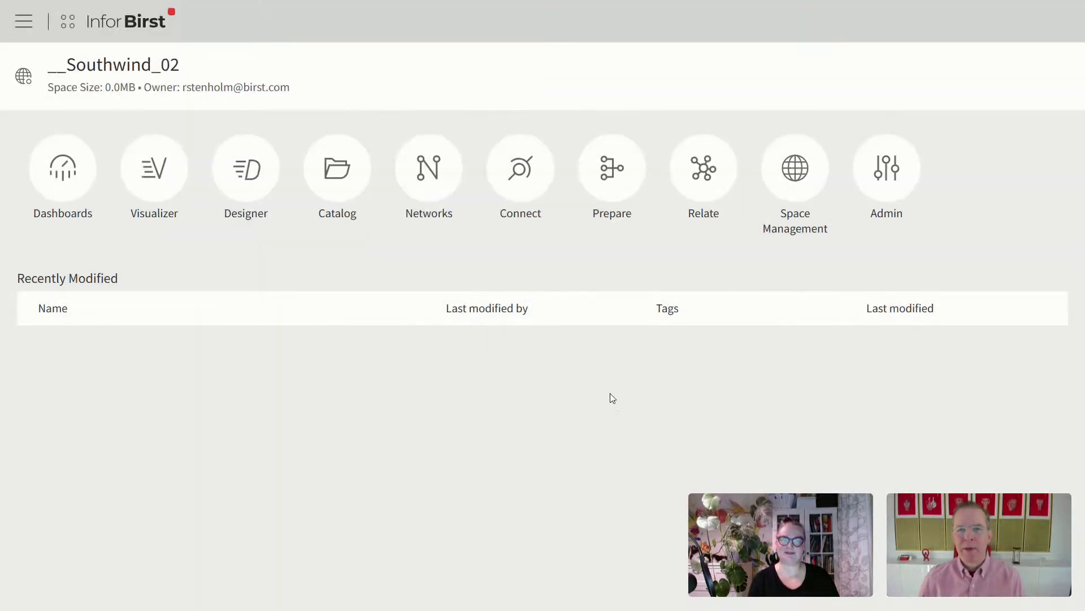
Step: Open Prepare in __Southwind_02 and preview the OrderDetails source data
click(608, 171)
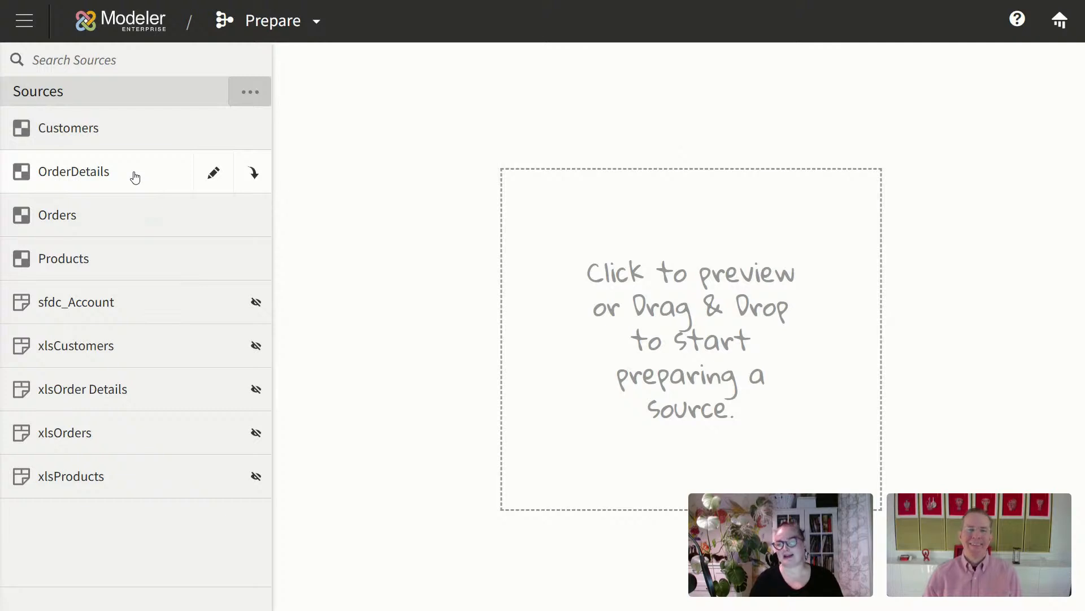
click(135, 176)
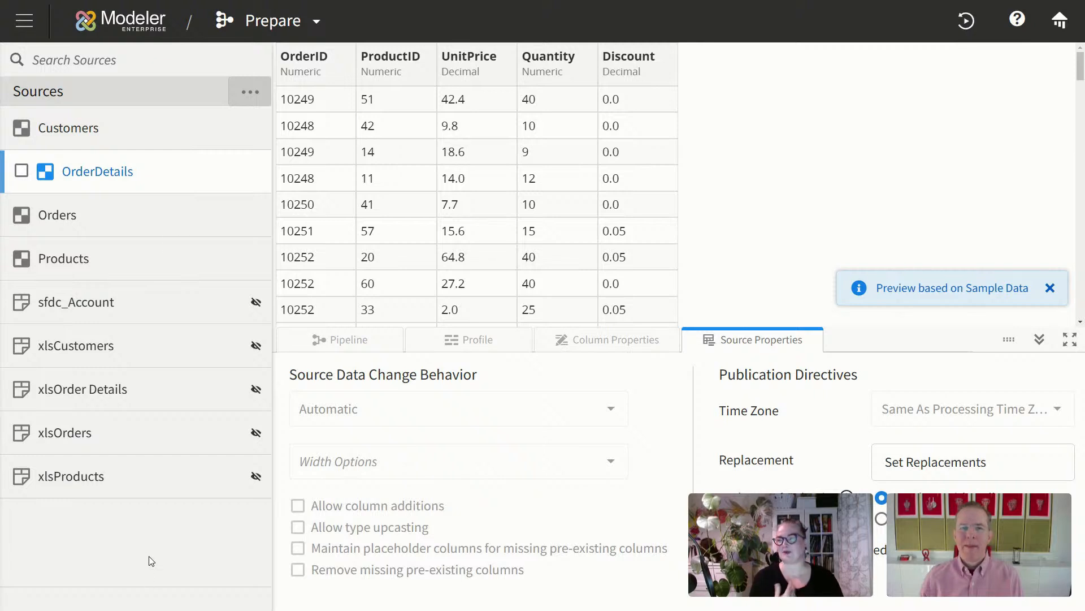
mouse_move(116, 134)
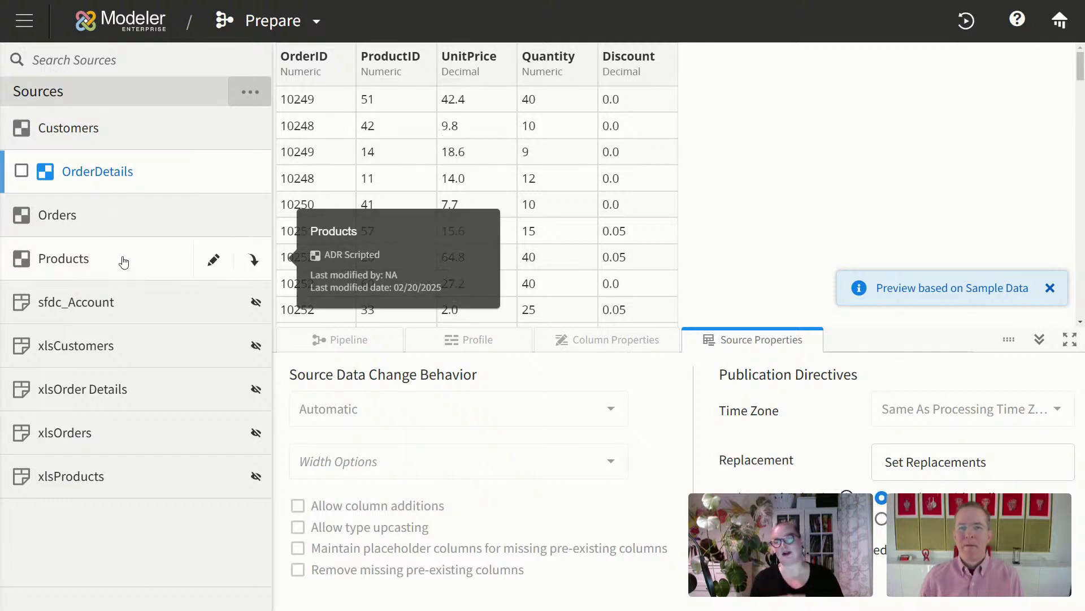
mouse_move(131, 258)
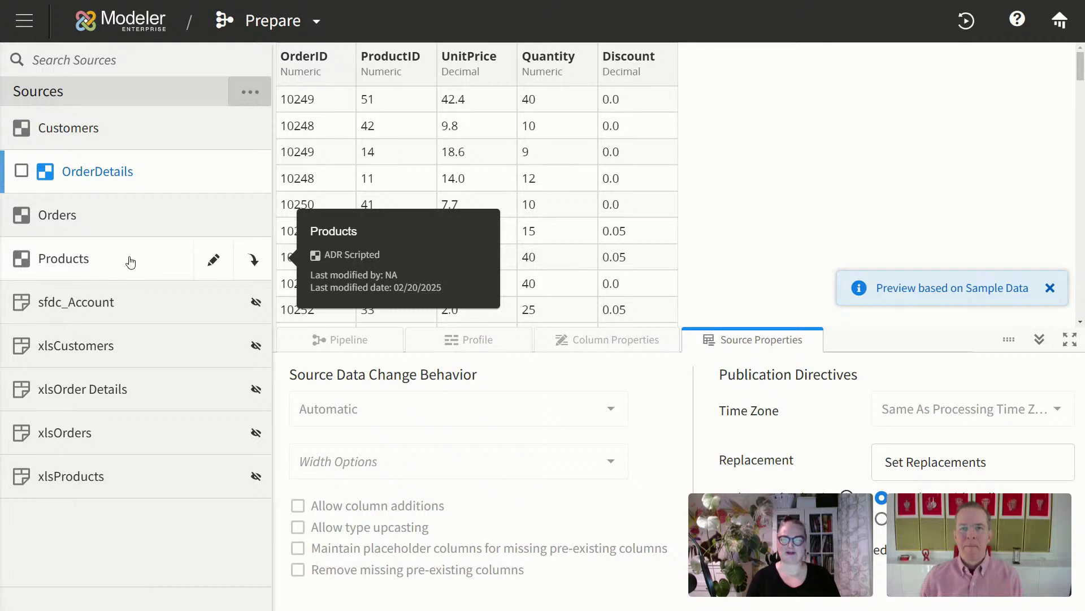
click(312, 24)
Step: Switch to Relate and open Edit Hierarchies, showing the existing Products hierarchy
click(331, 272)
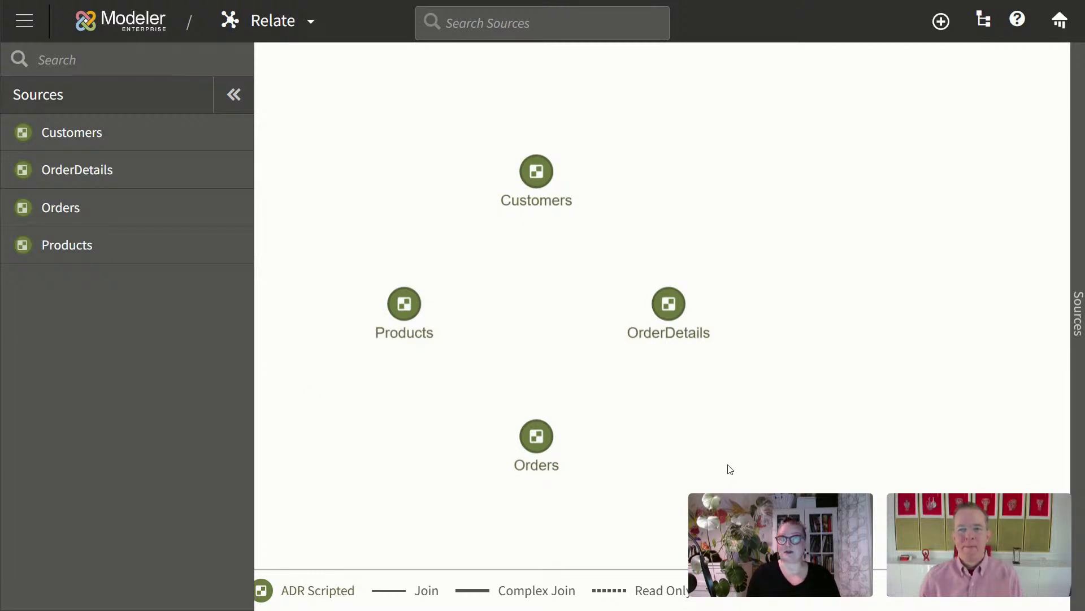
click(984, 20)
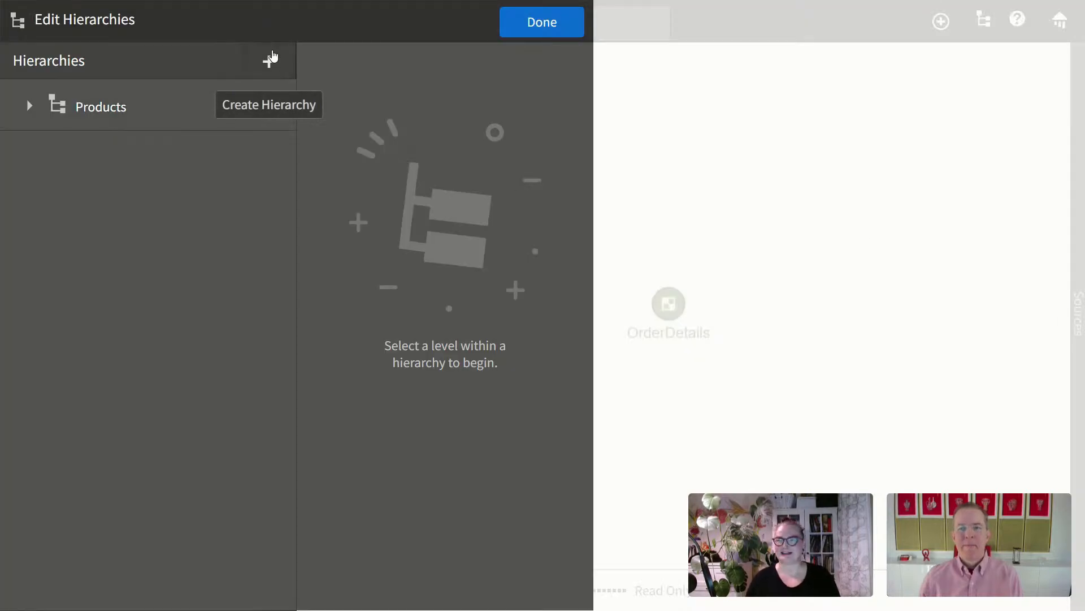
Step: Create a hierarchy named Customers with its level keyed on Customers > CustomerID
click(269, 61)
drag(133, 100, 9, 107)
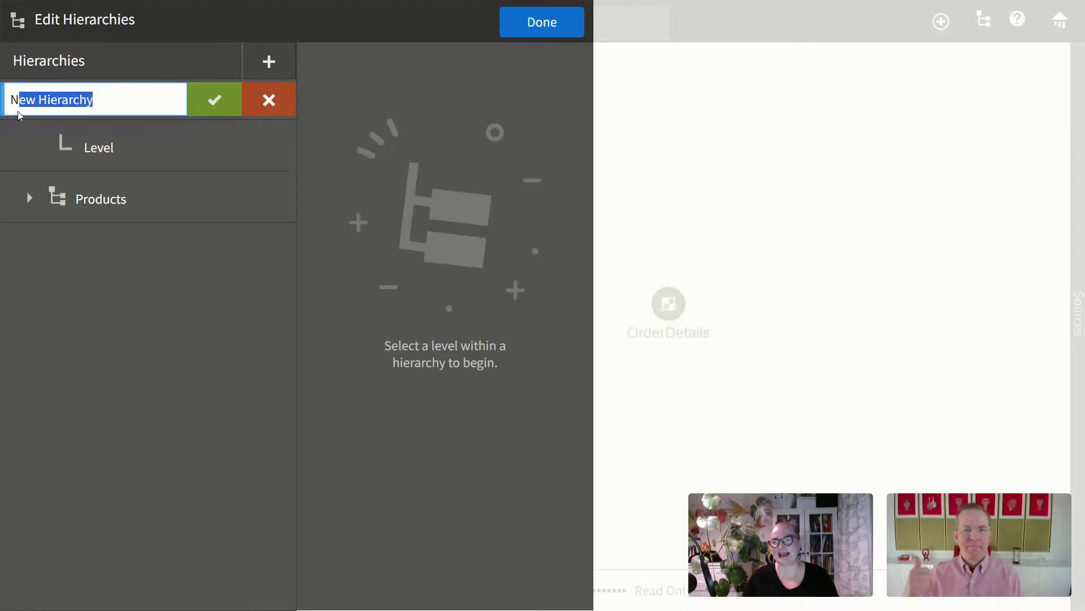
text(Customers)
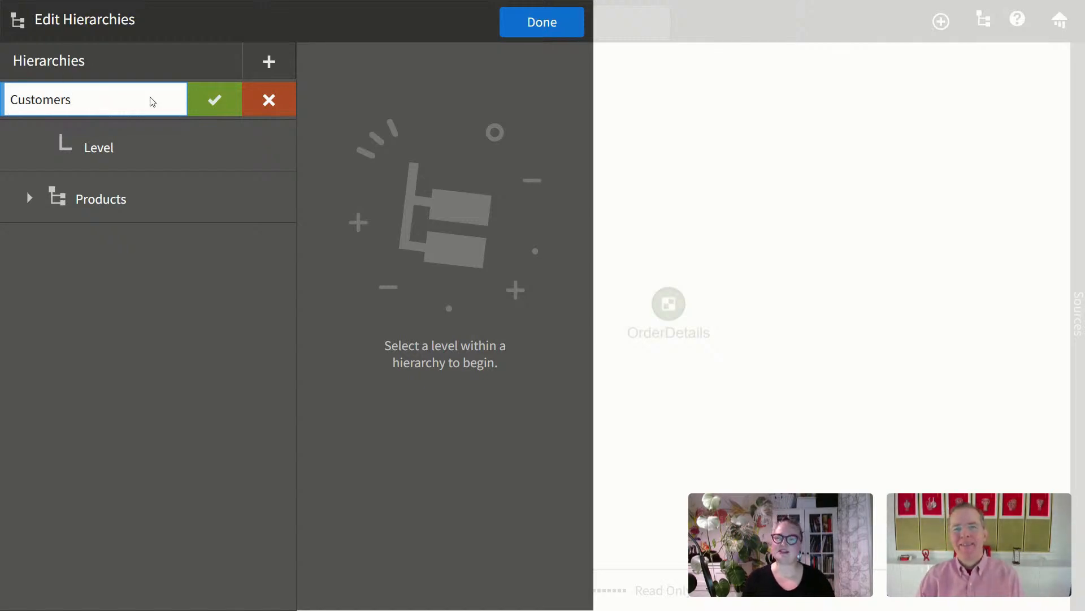
click(212, 105)
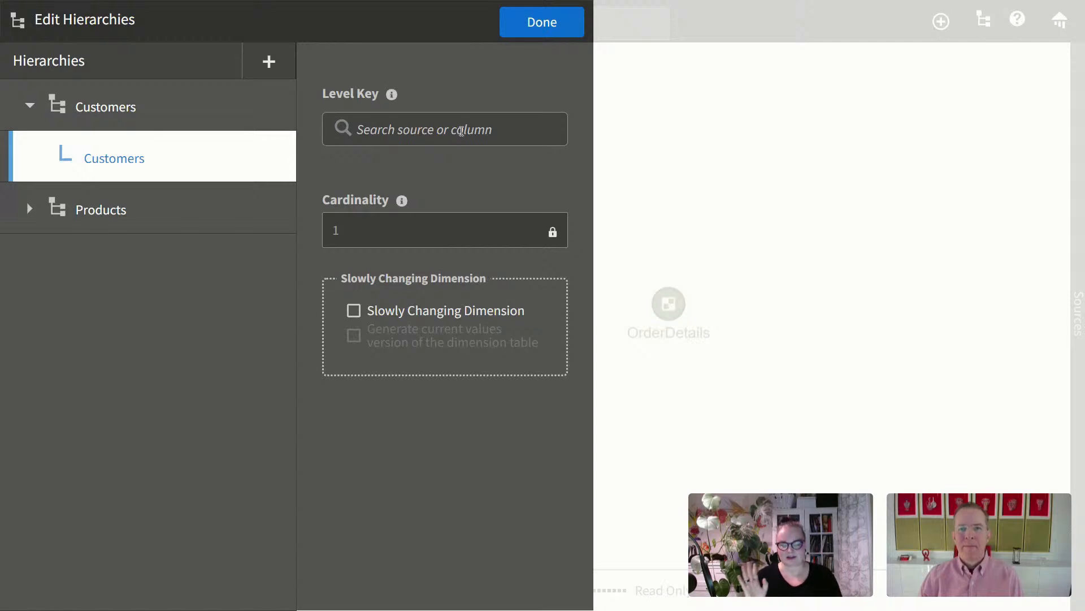
click(460, 131)
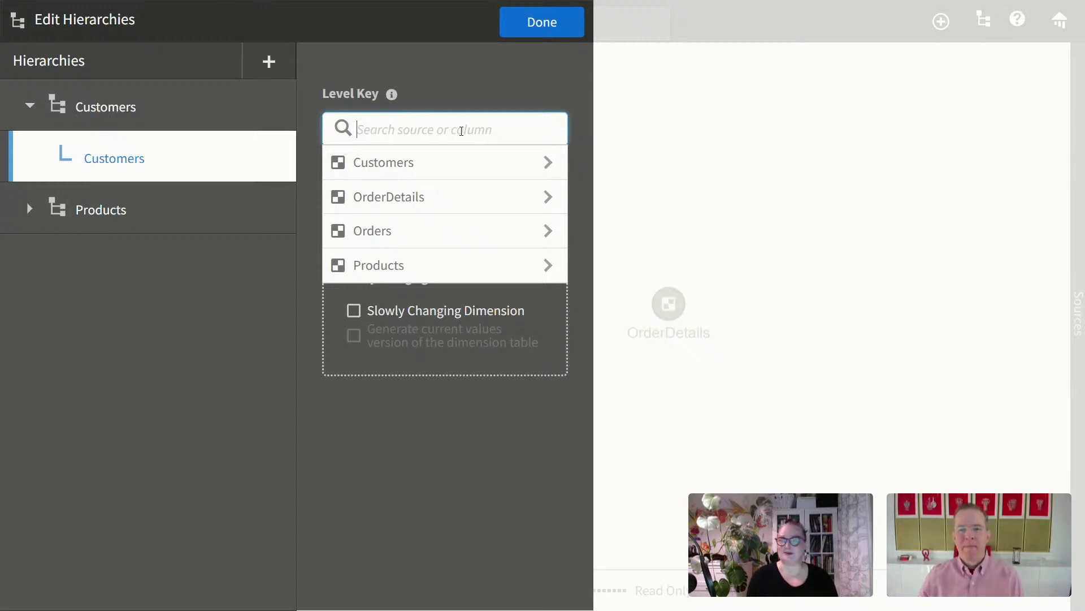
click(468, 171)
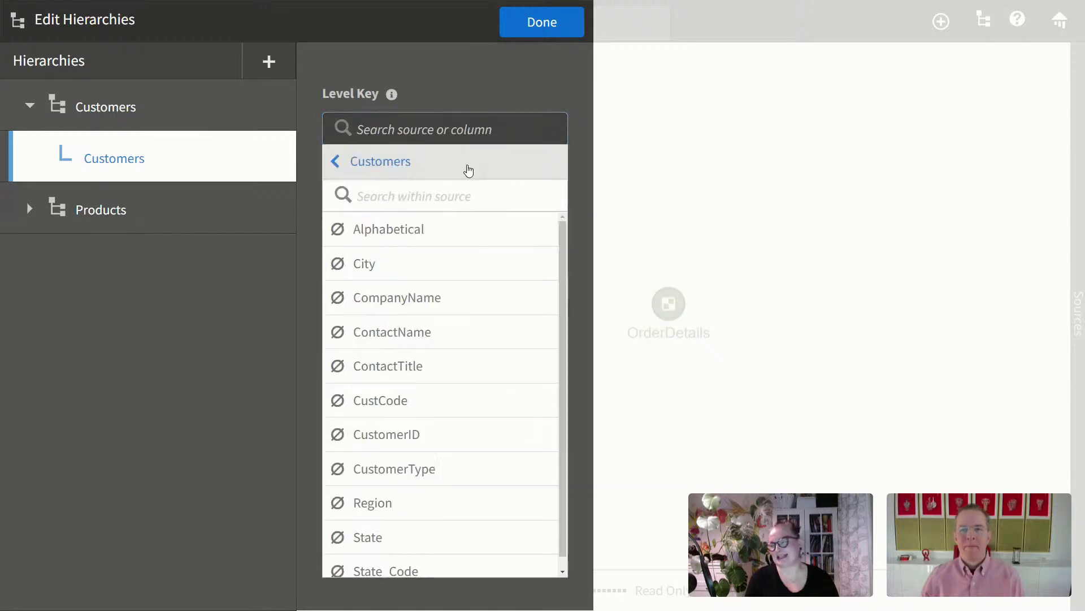
click(477, 442)
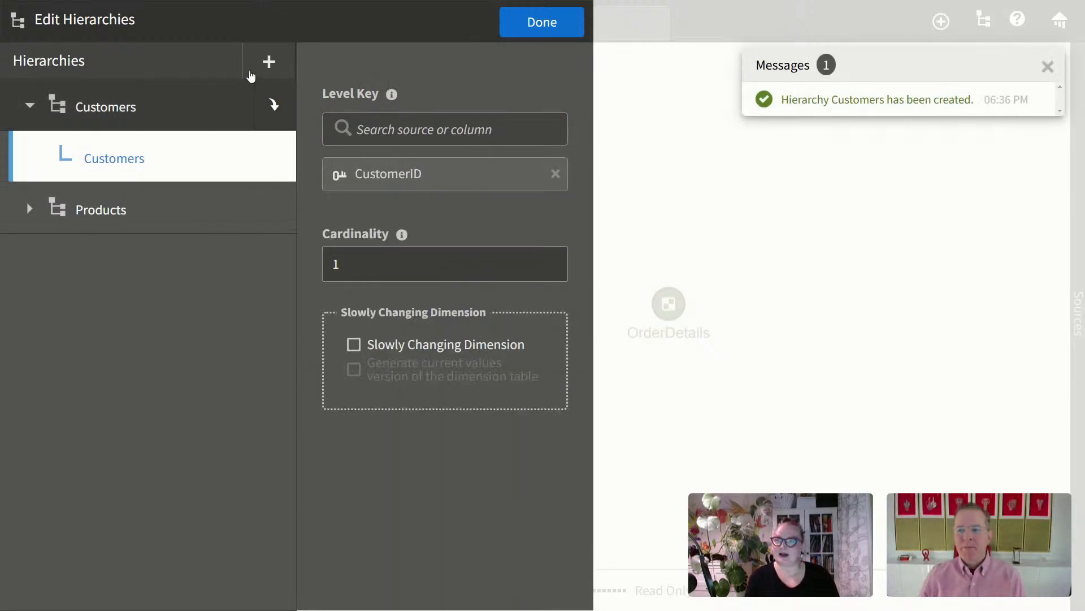
click(269, 61)
Step: Name the new hierarchy Orders and rename its level to OrderDetails
drag(130, 98, 11, 100)
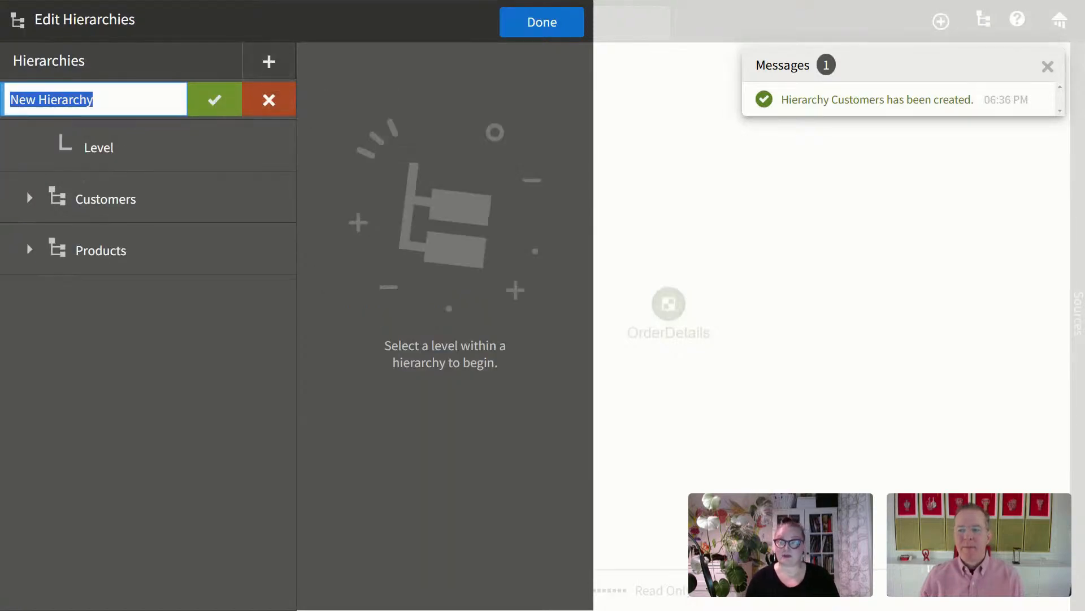
text(Orders)
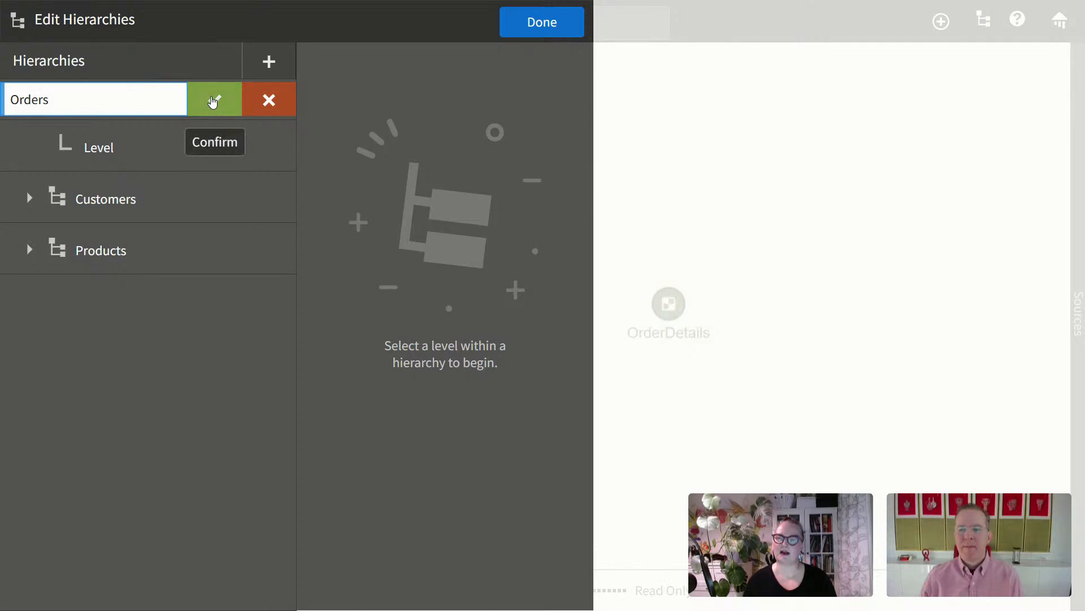
click(214, 102)
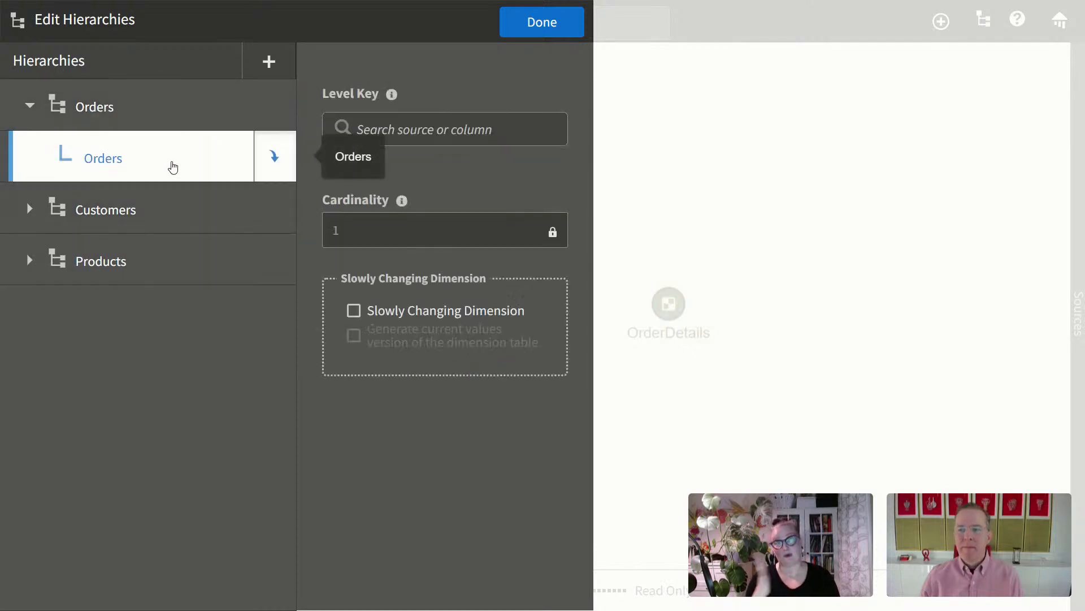
click(274, 161)
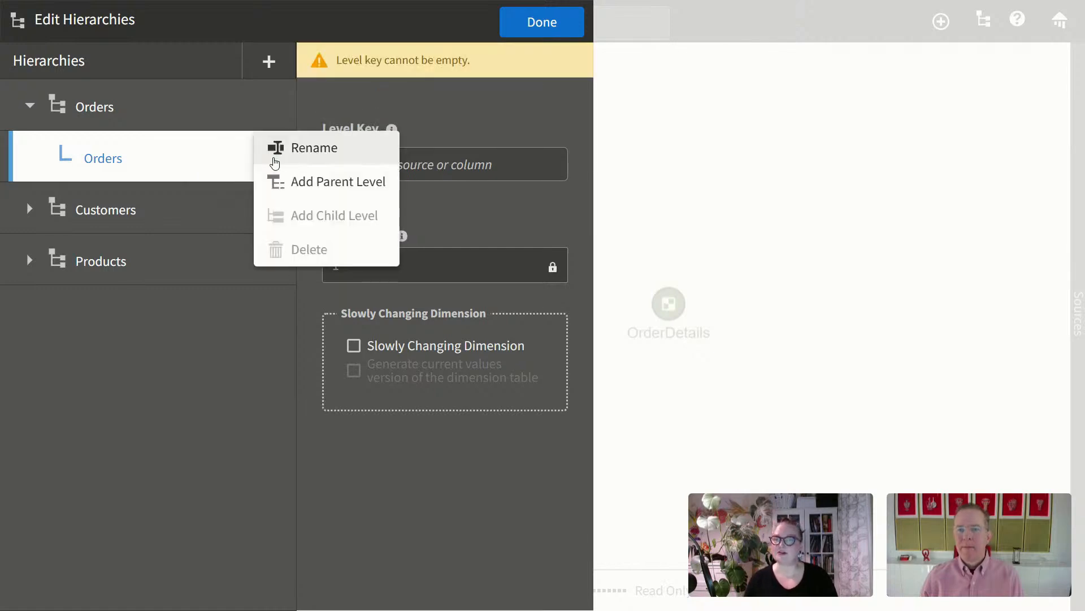
click(325, 152)
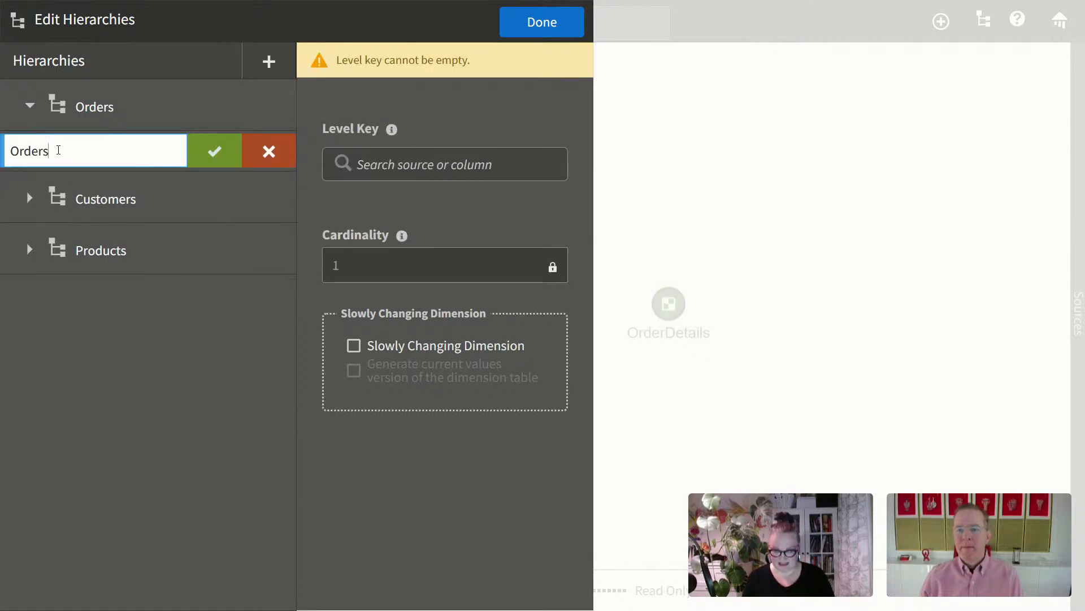
key(BackSpace)
text(Details)
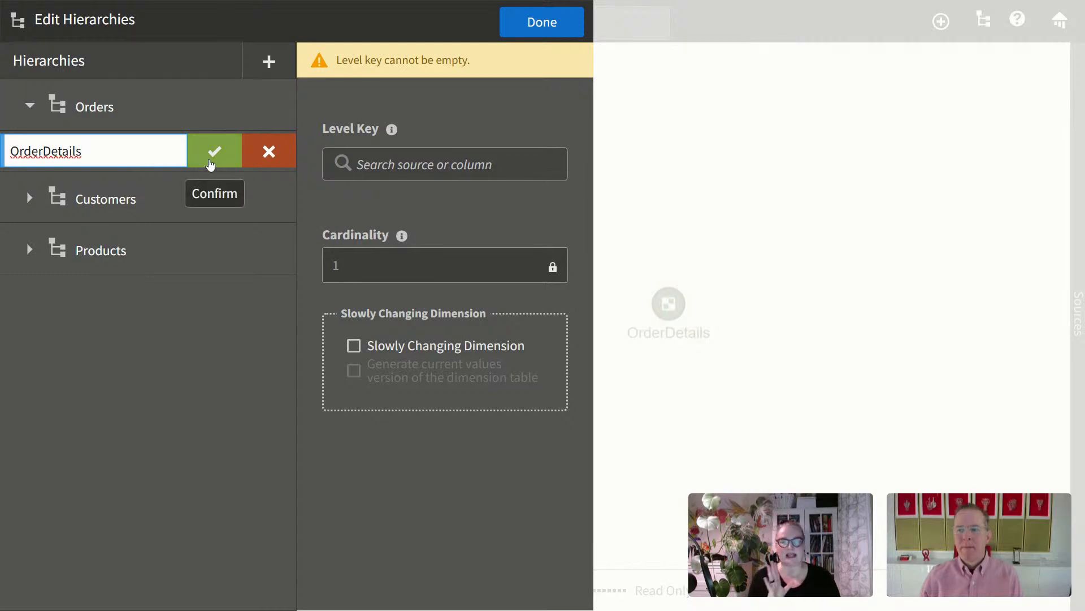
click(209, 162)
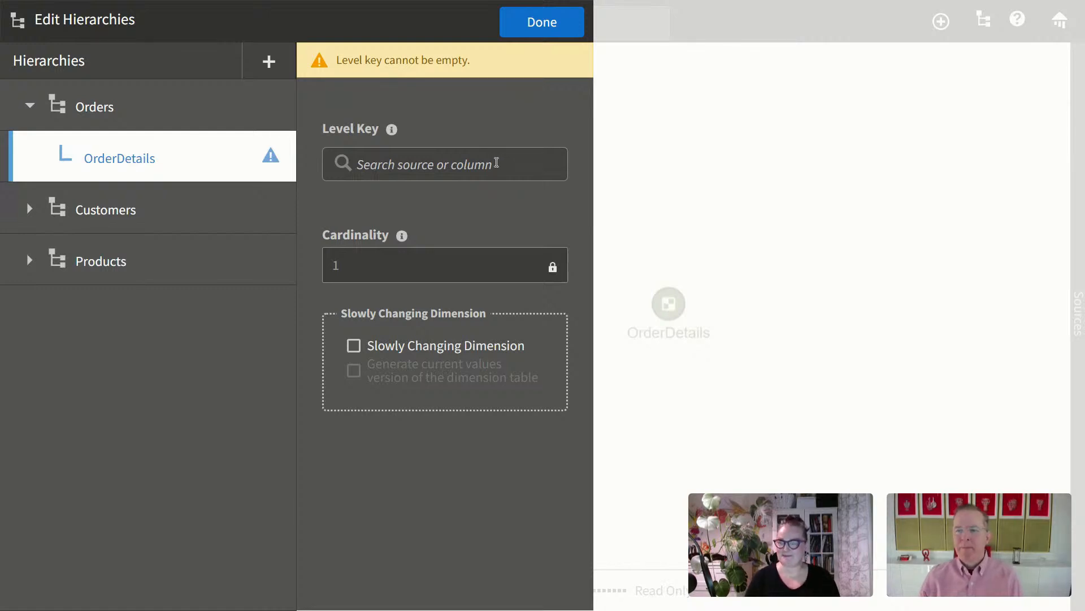
Step: Key the OrderDetails level on OrderID and ProductID from the OrderDetails source
click(497, 163)
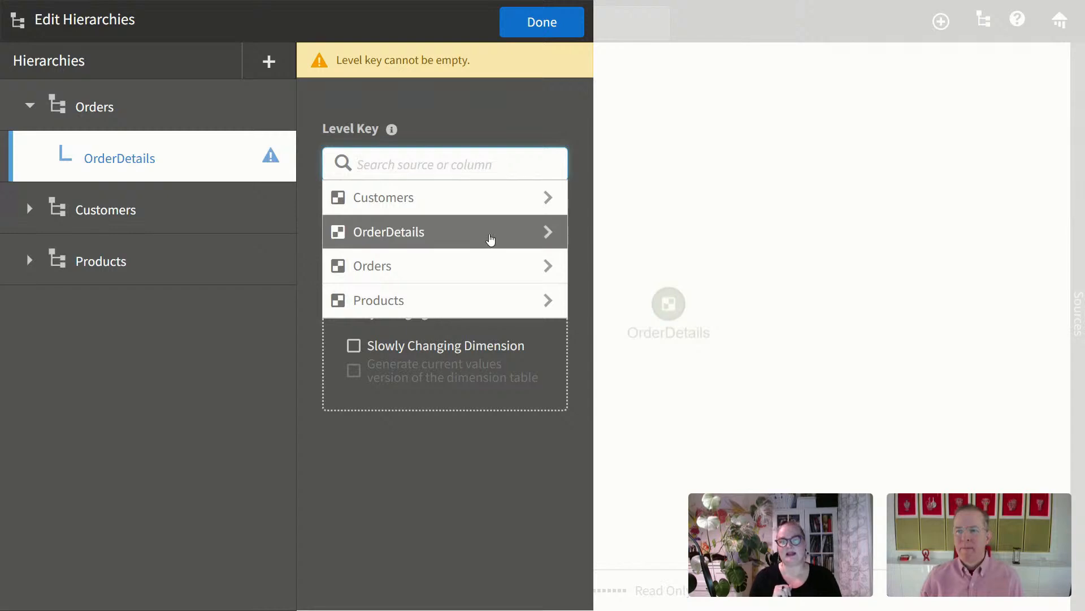
click(492, 237)
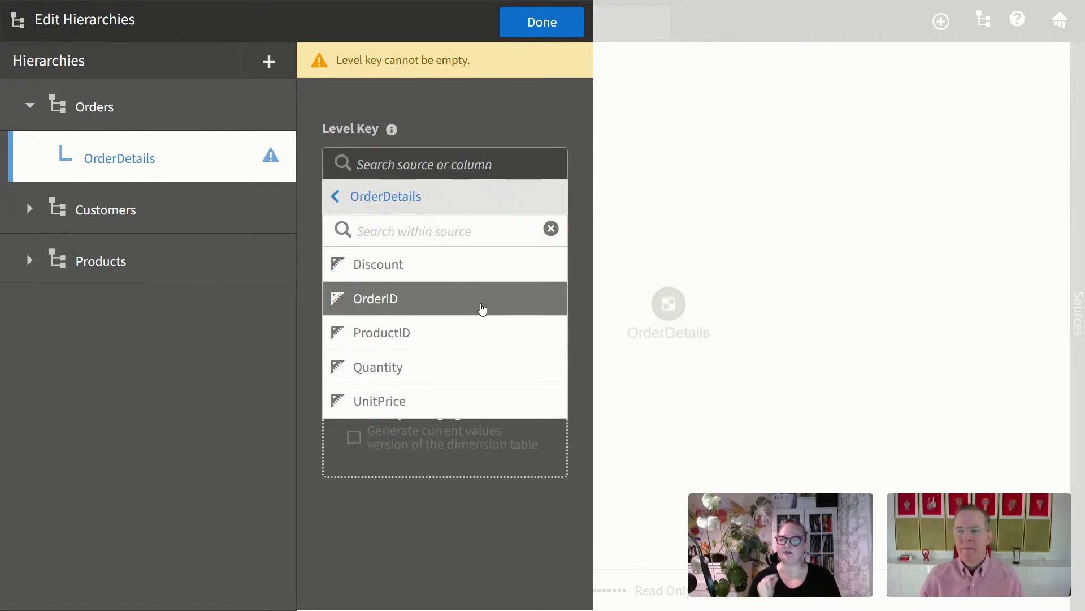
click(481, 308)
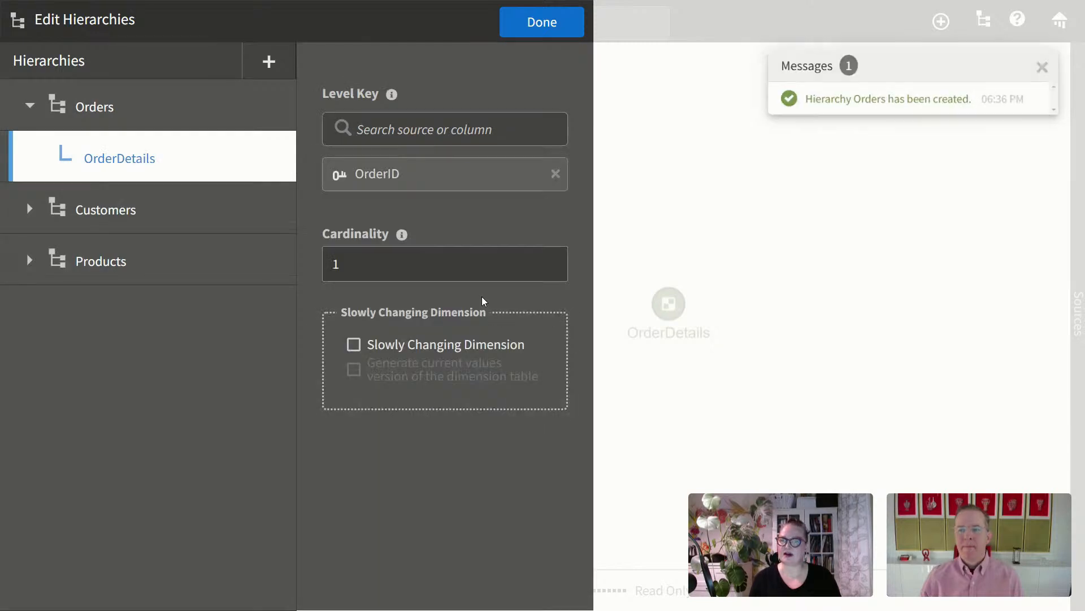
click(553, 174)
click(483, 128)
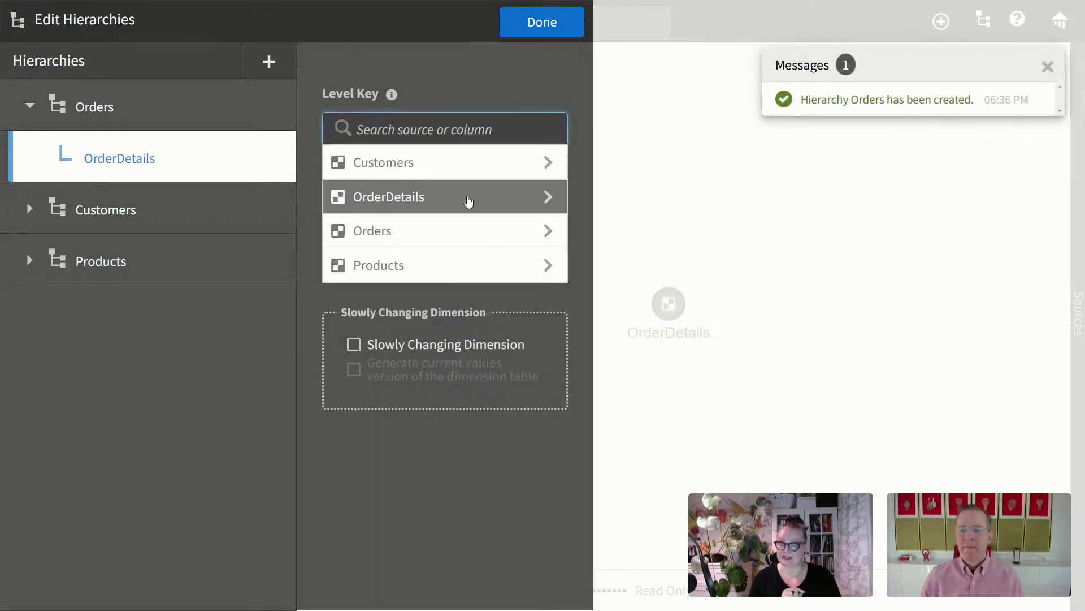
click(467, 201)
click(439, 305)
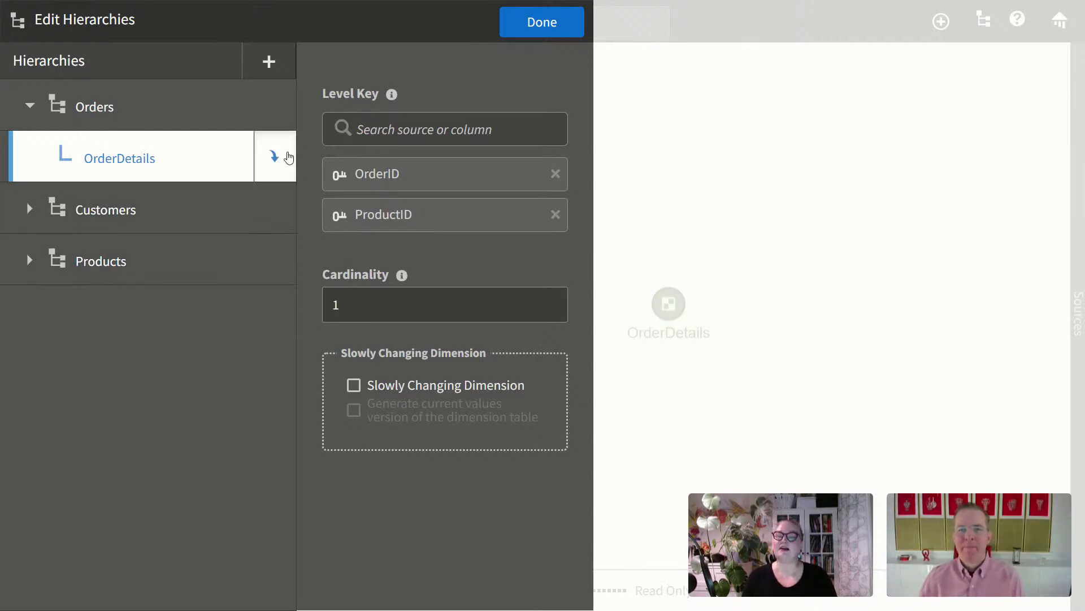
click(281, 156)
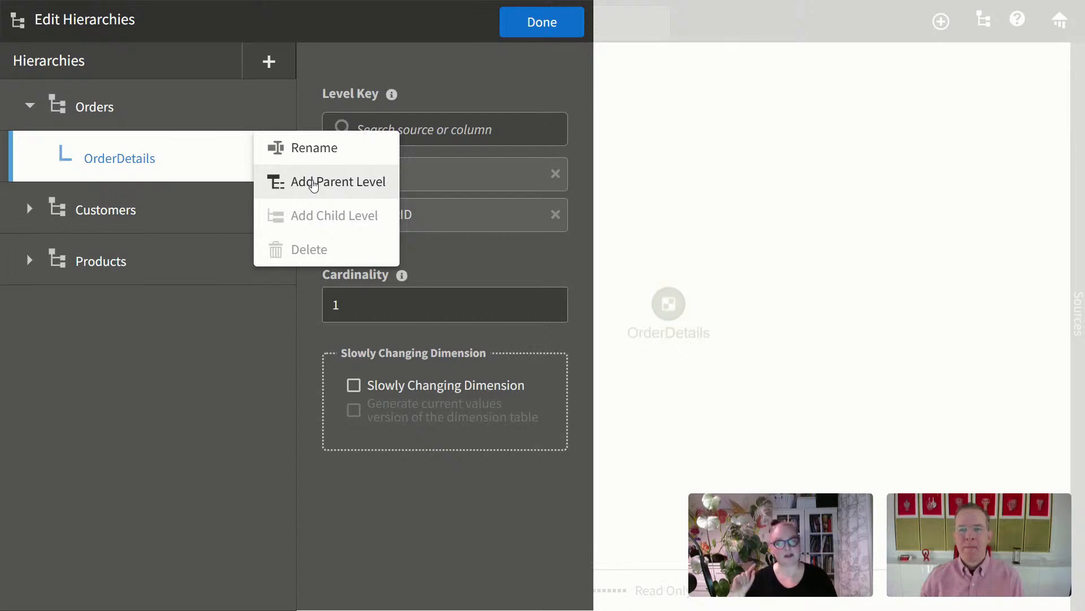
Step: Add a parent level named Orders above the OrderDetails level
click(313, 183)
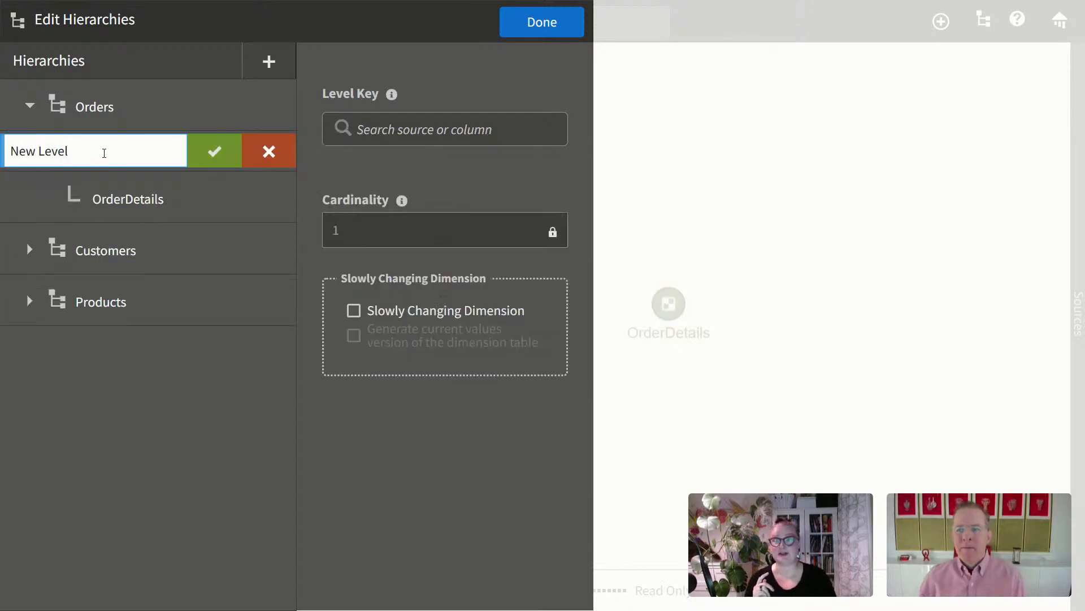
drag(101, 150, 10, 151)
text(Orders)
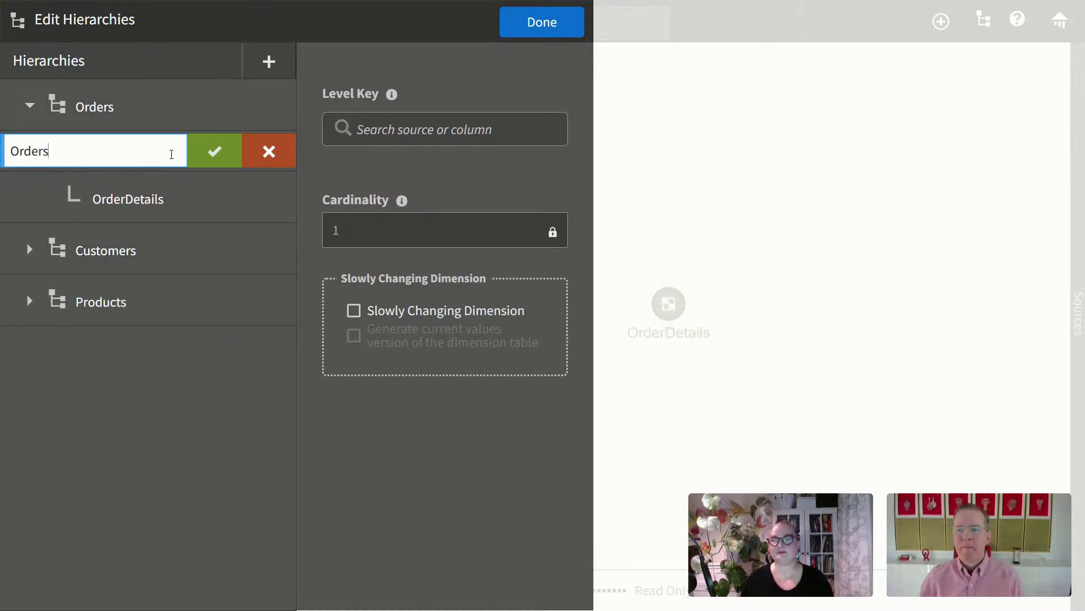
click(214, 151)
Step: Key the Orders level on Orders > OrderID and return to the Relate canvas
click(519, 123)
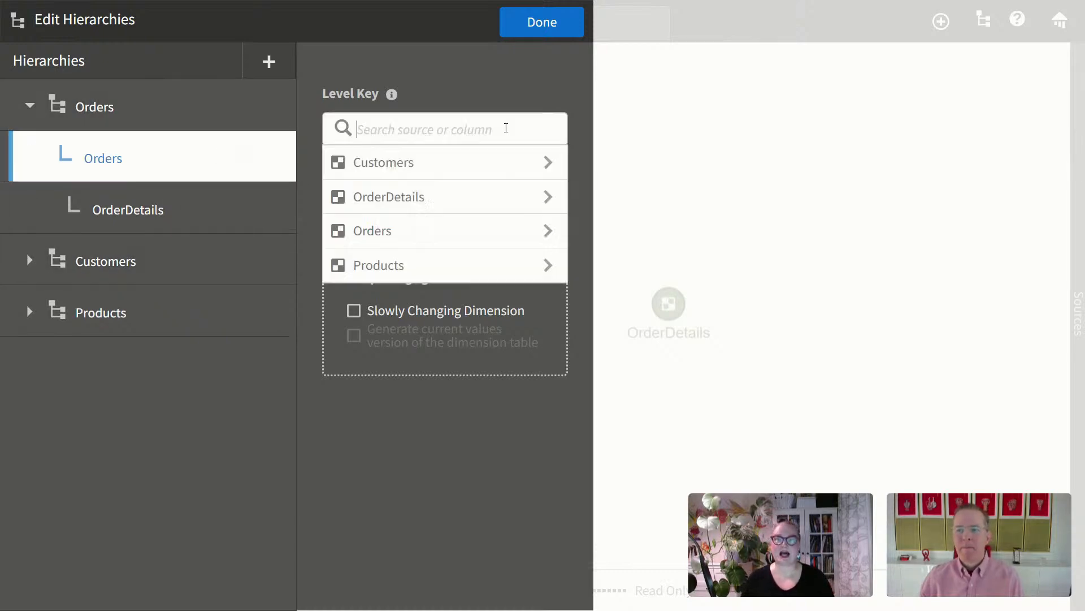
click(552, 232)
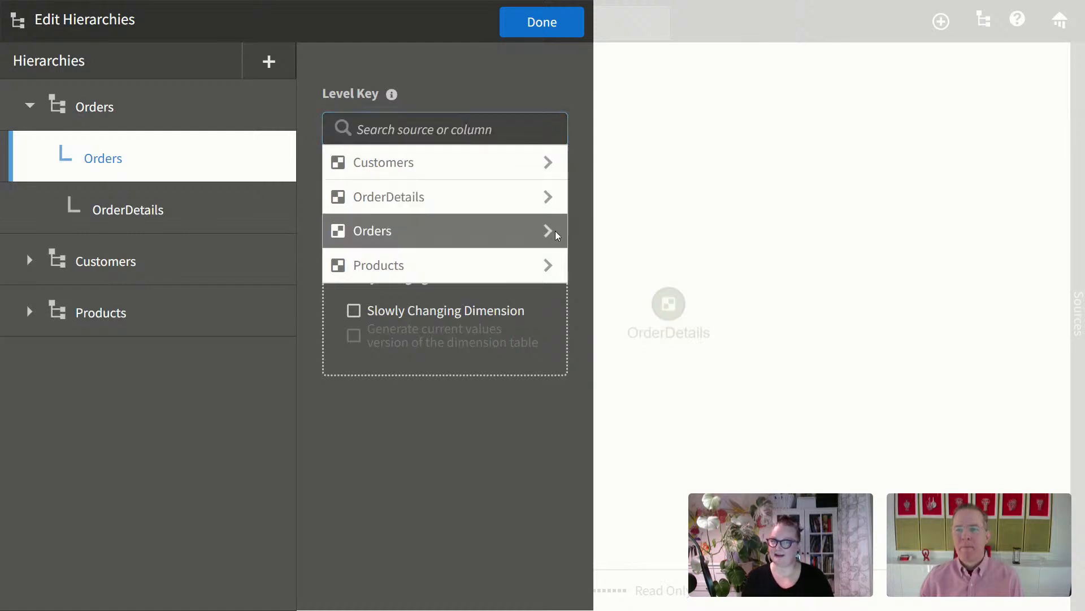
click(478, 133)
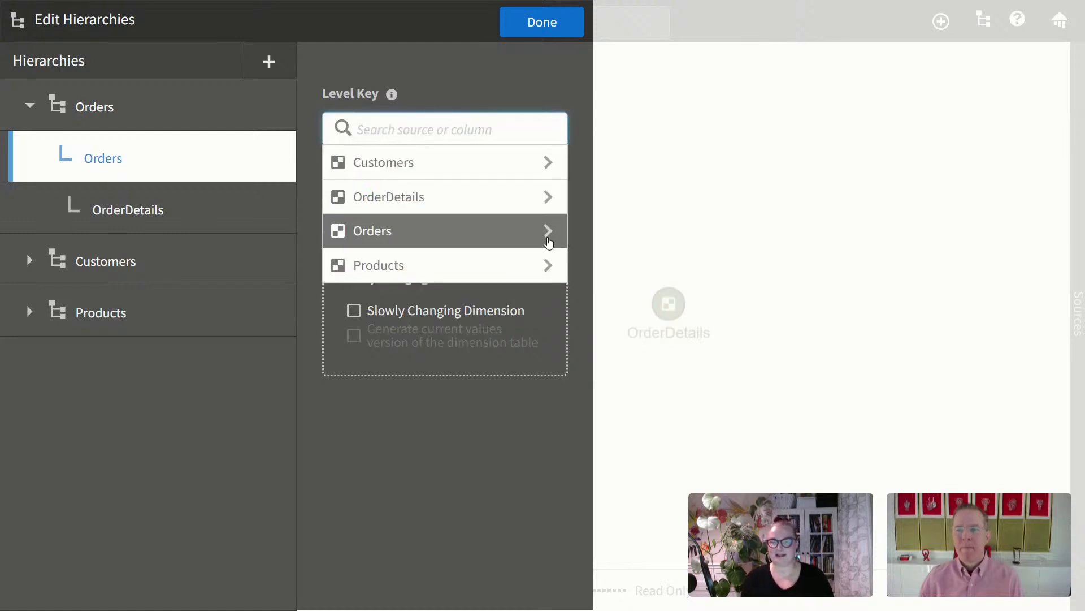
click(549, 235)
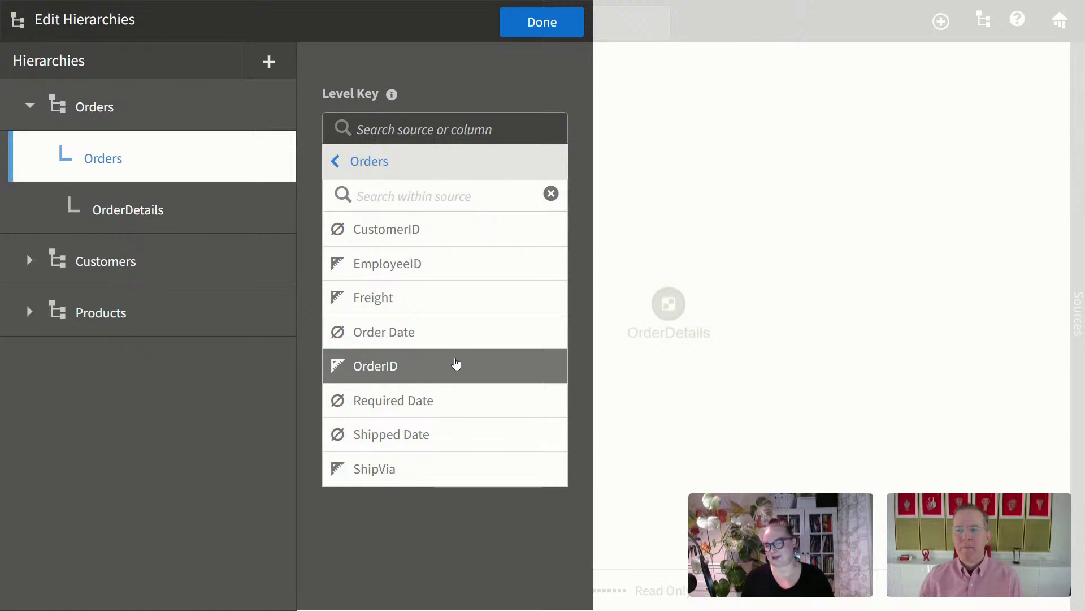
click(456, 364)
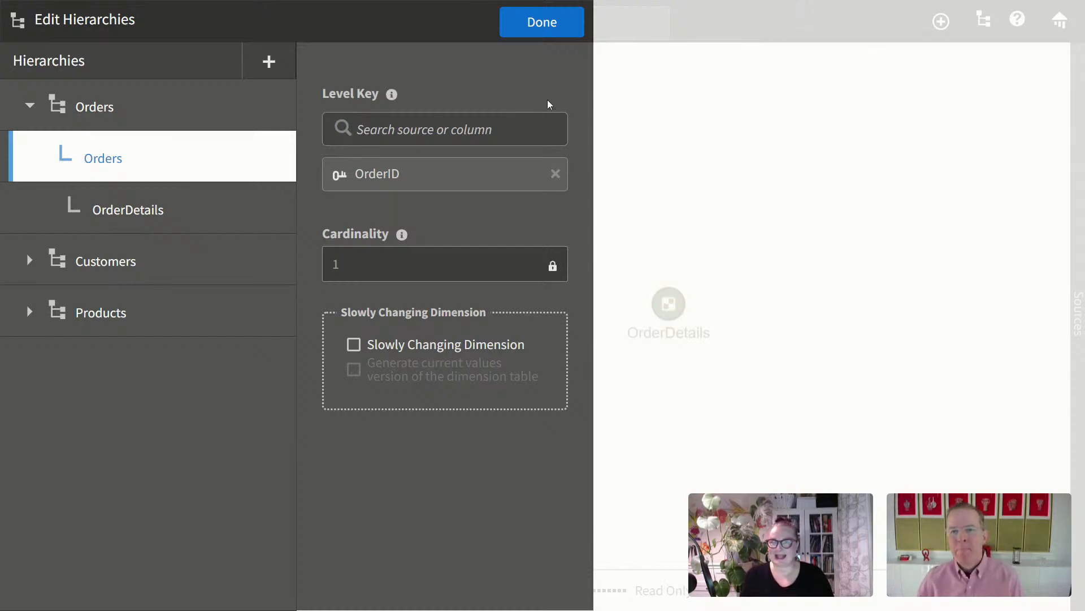
click(549, 17)
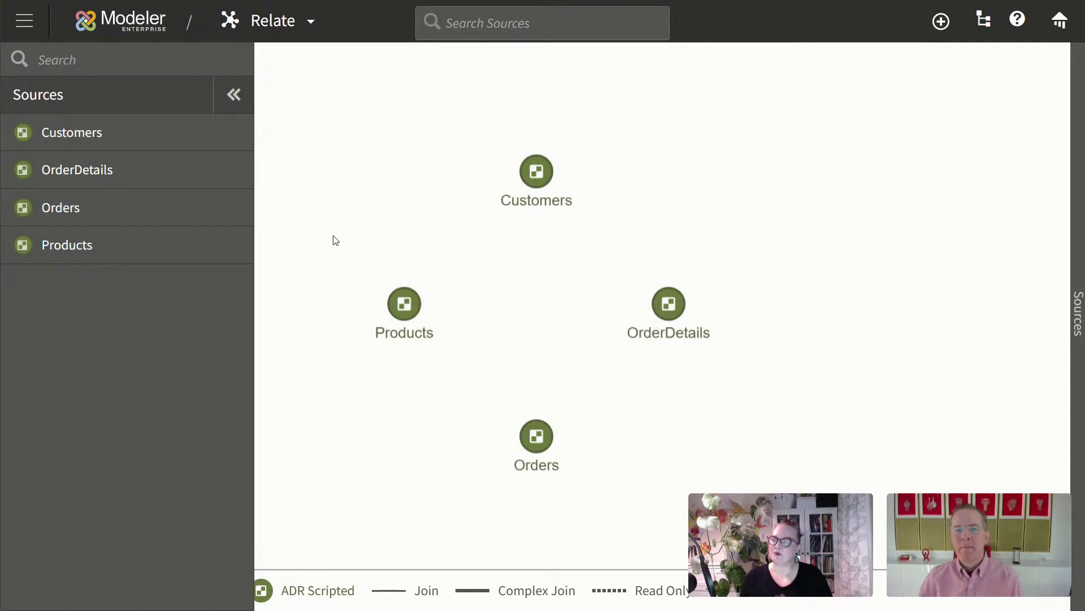
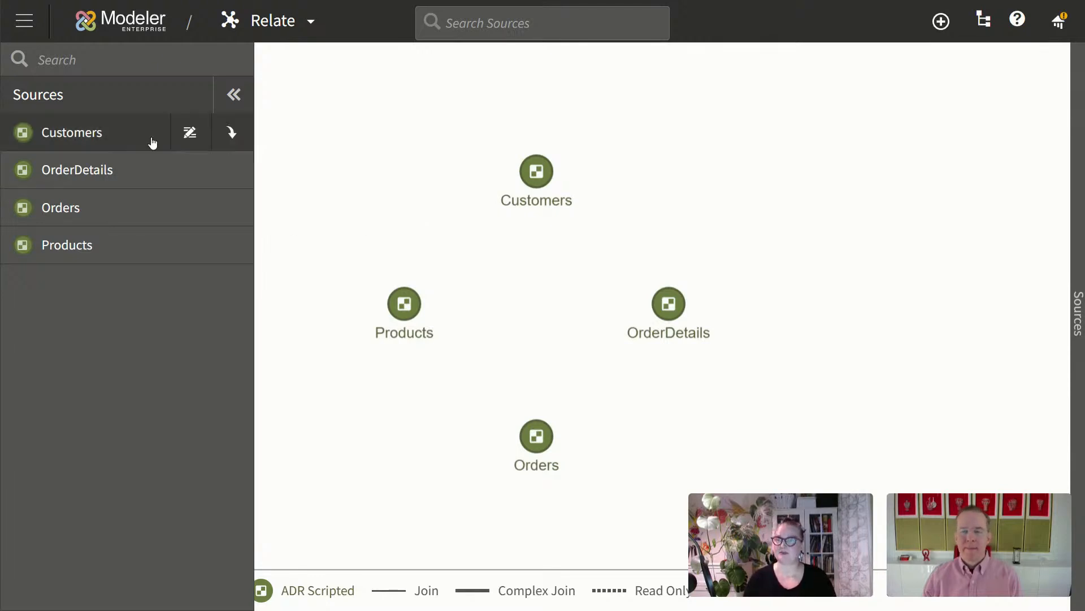
Step: Set the Customers source's CustomerID column to type Both in the Customers hierarchy
click(67, 132)
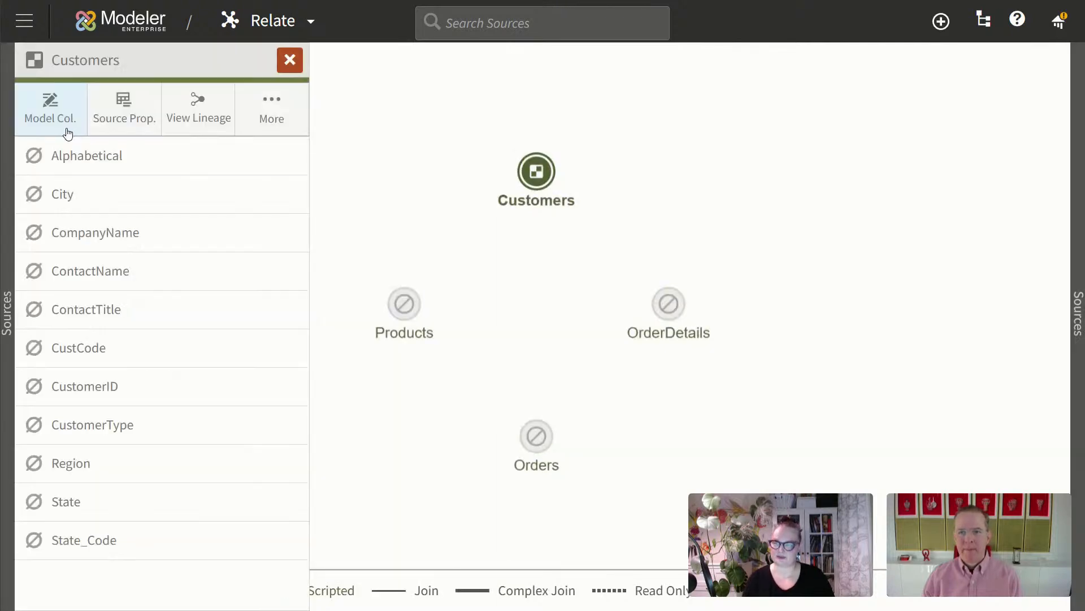
click(51, 115)
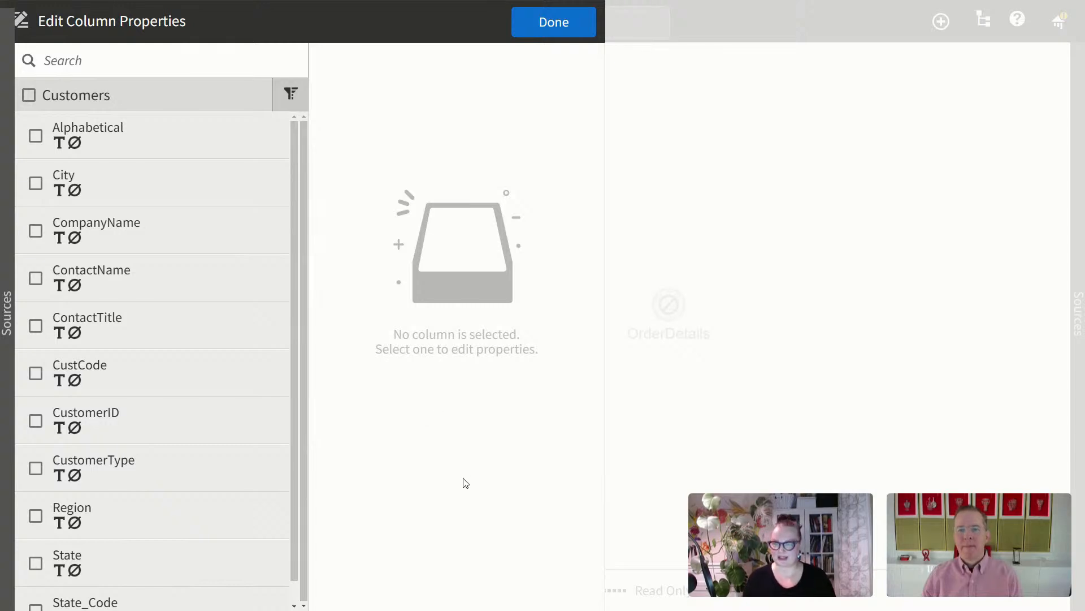
click(37, 421)
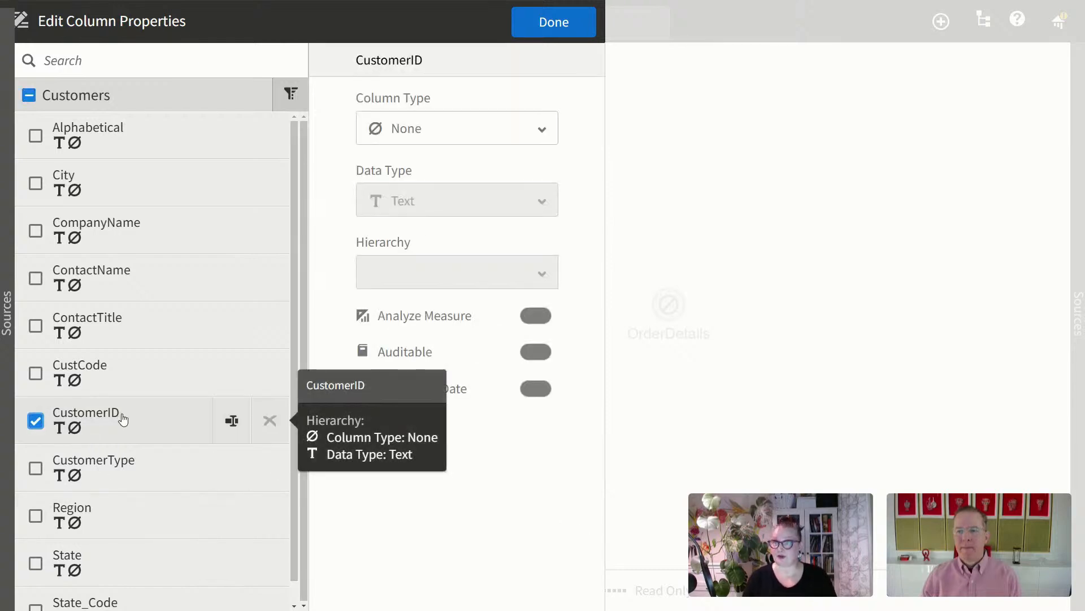
click(542, 131)
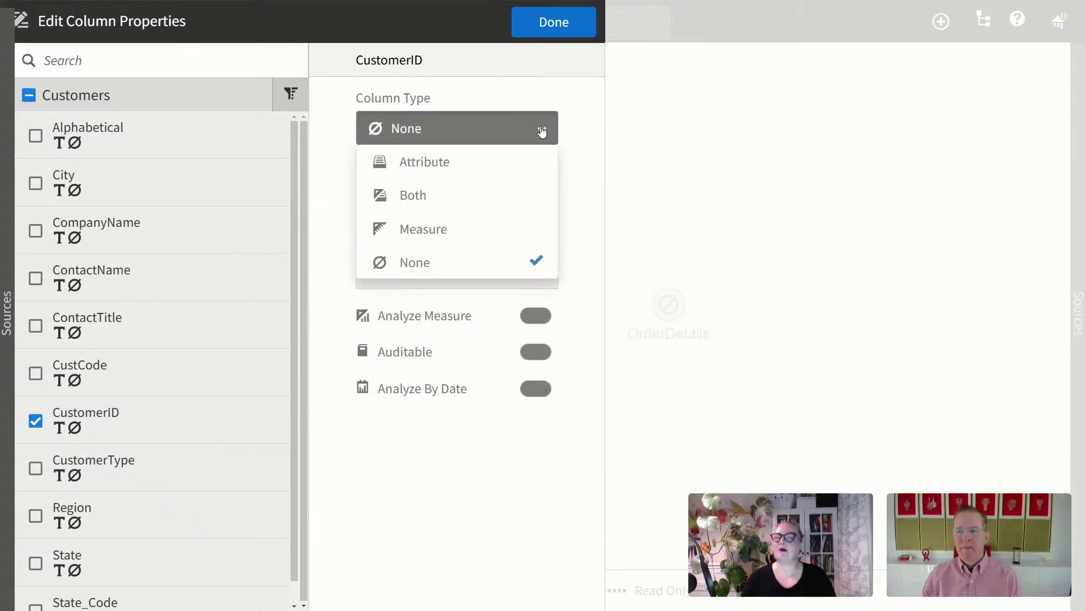
click(527, 196)
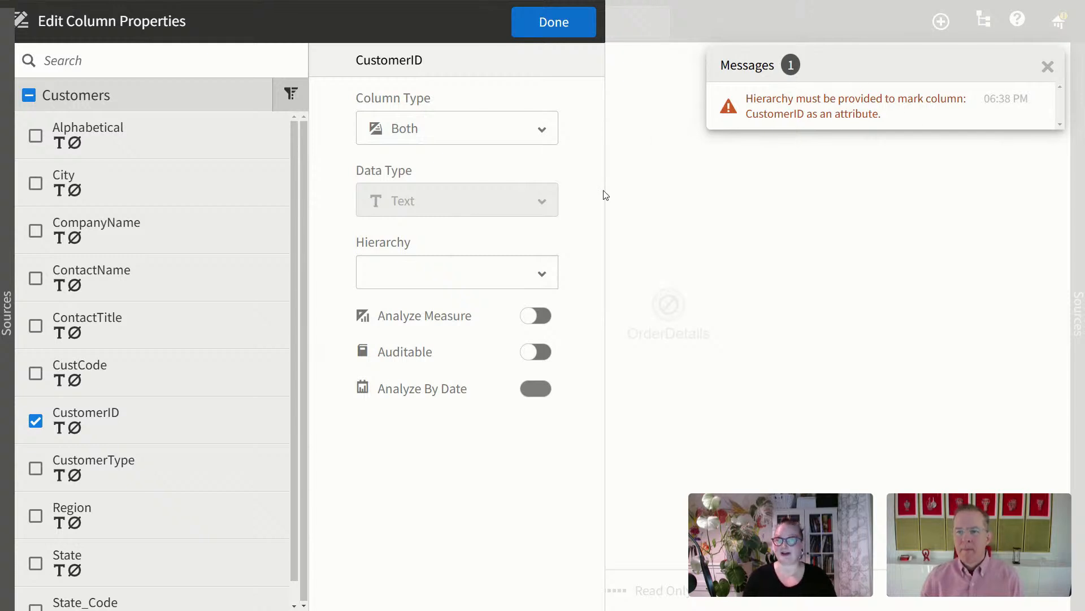
click(544, 275)
click(454, 347)
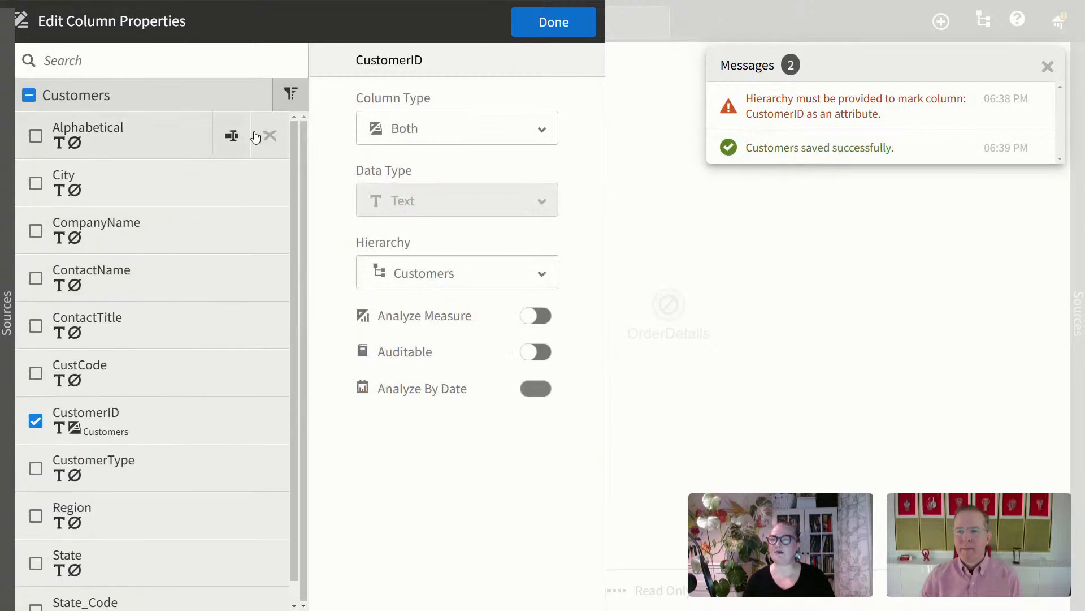
Step: Filter Customers columns to type None, select all except State_Code, and close the editor
click(290, 94)
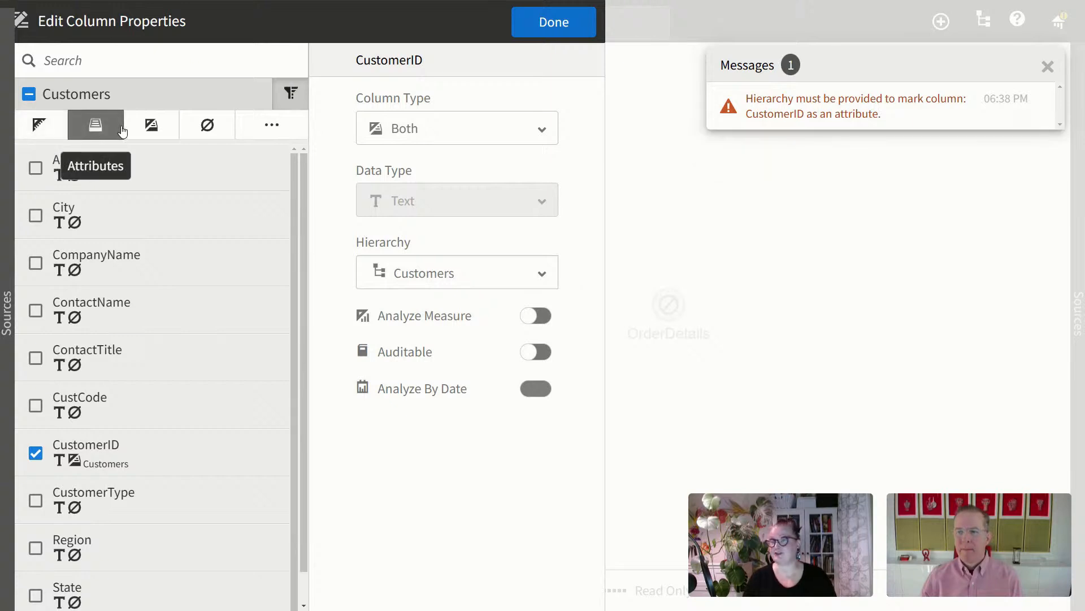
click(212, 133)
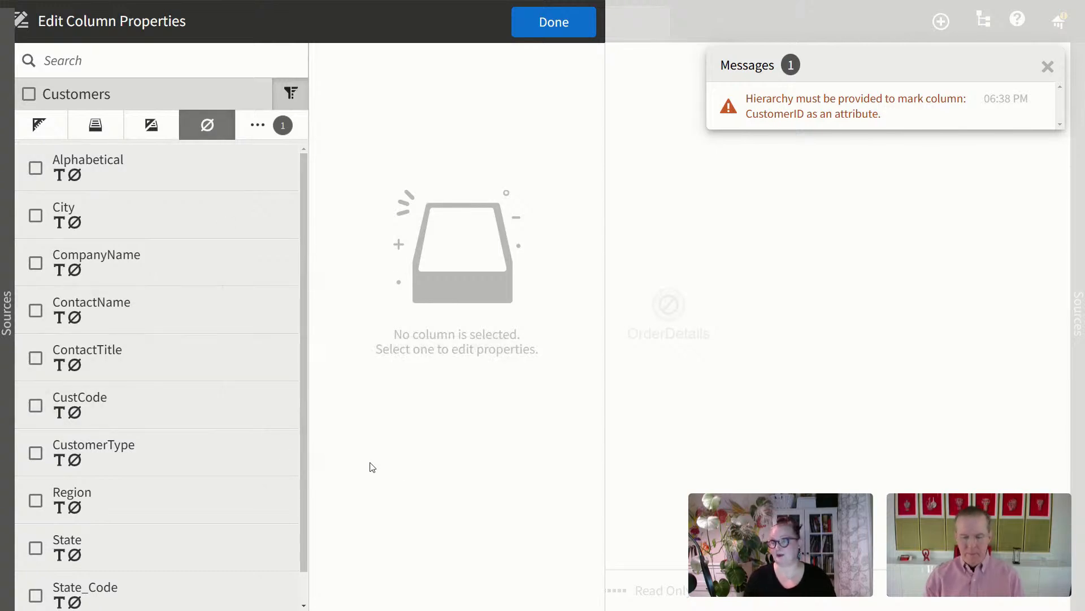
scroll(199, 279, down, 1)
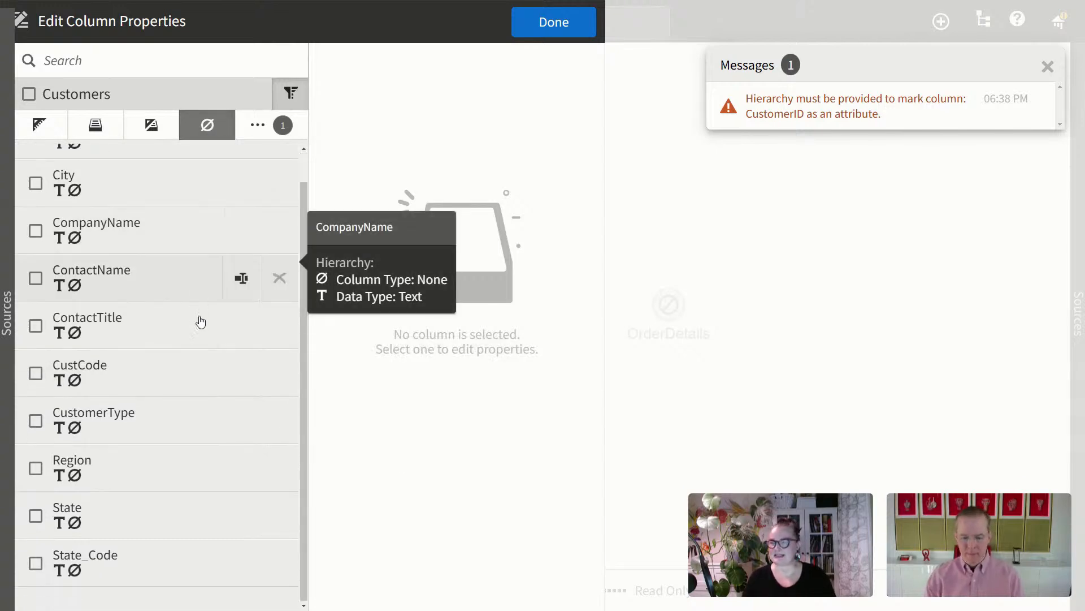
scroll(198, 419, up, 1)
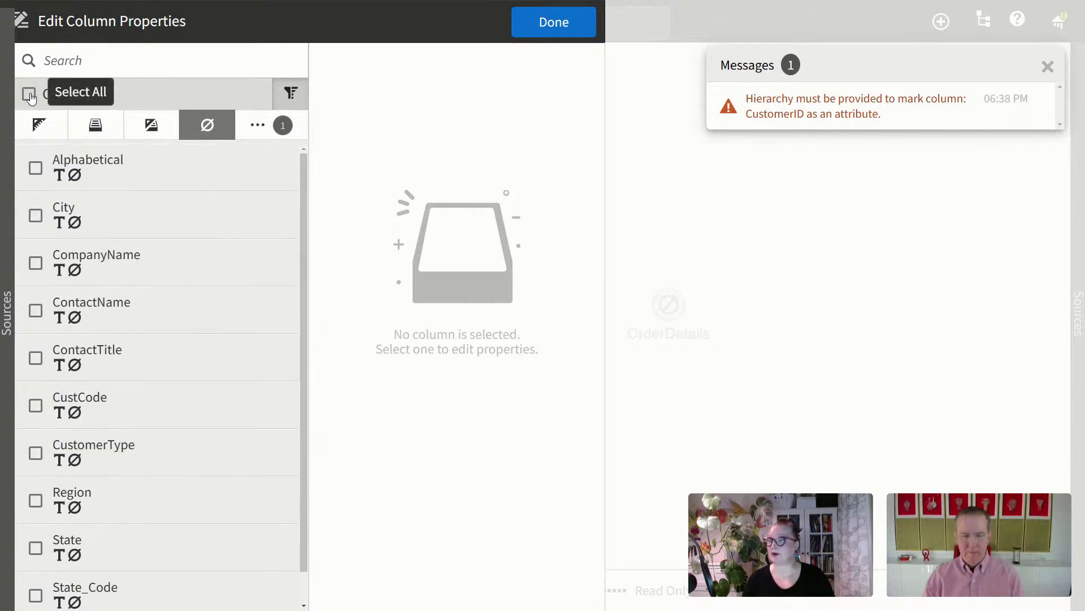
click(31, 95)
scroll(206, 232, down, 1)
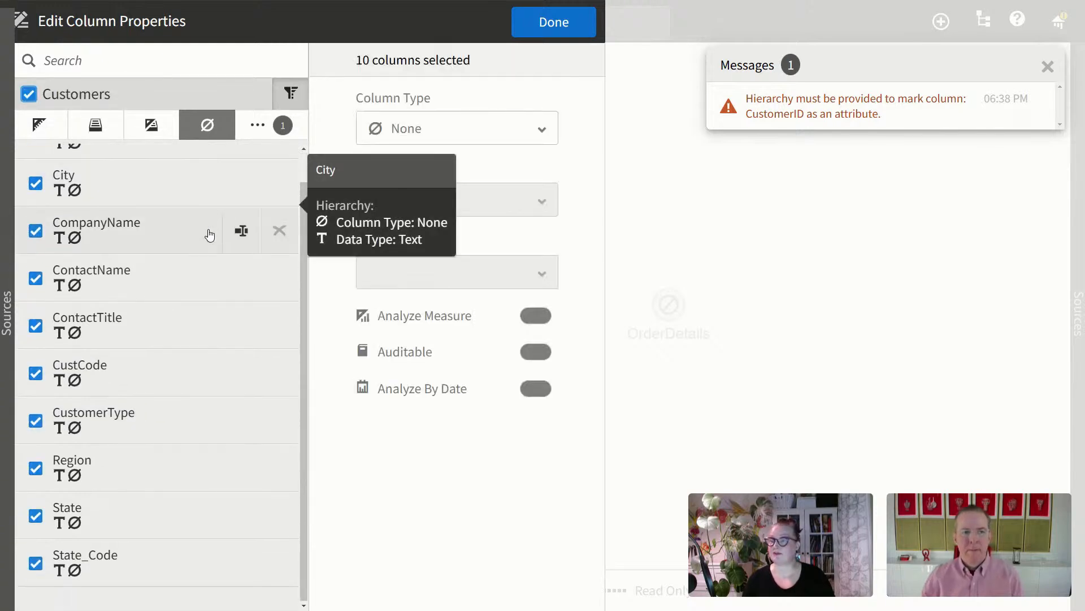
click(35, 564)
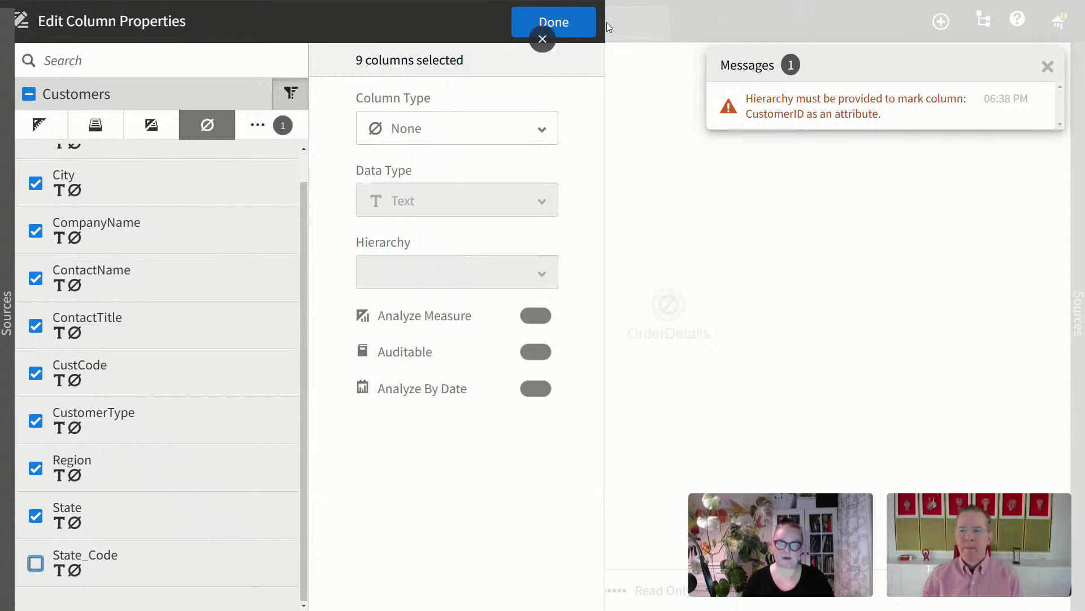
click(577, 27)
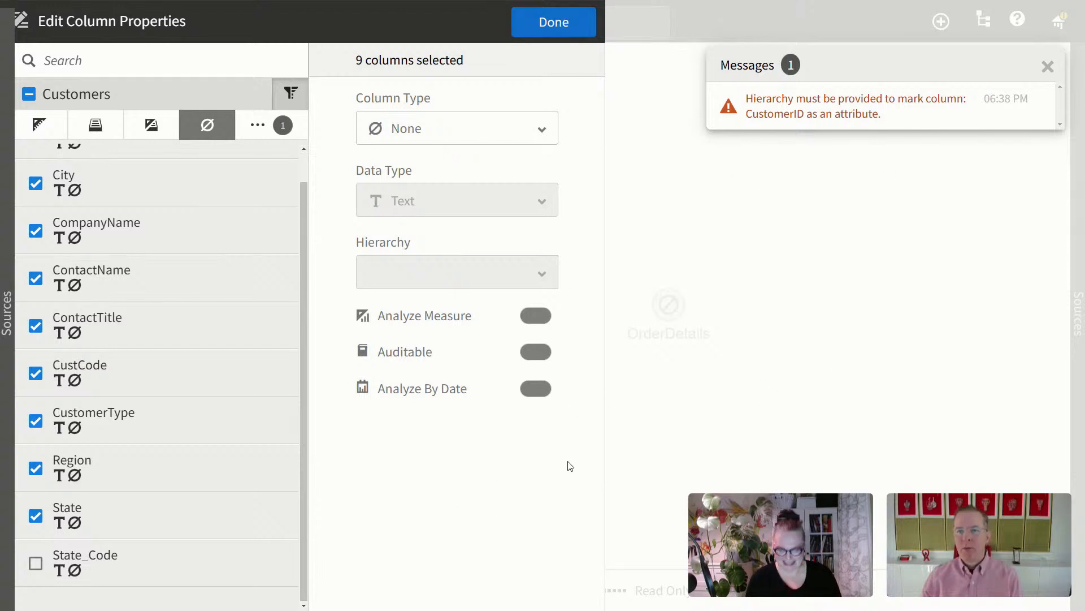
click(552, 21)
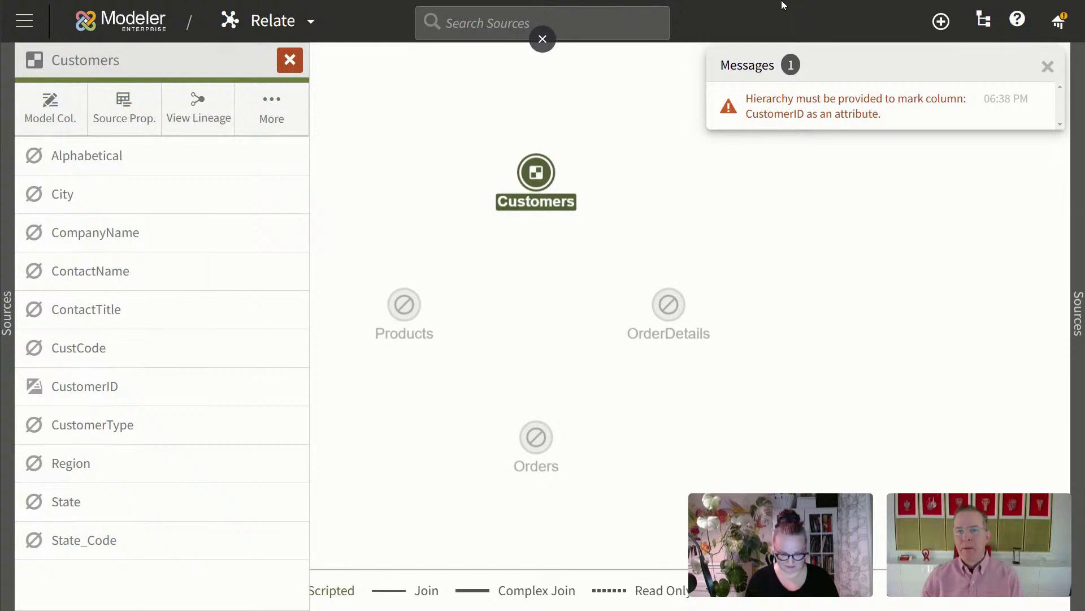
Step: Set the browser zoom to 125% and return to full screen
key(F11)
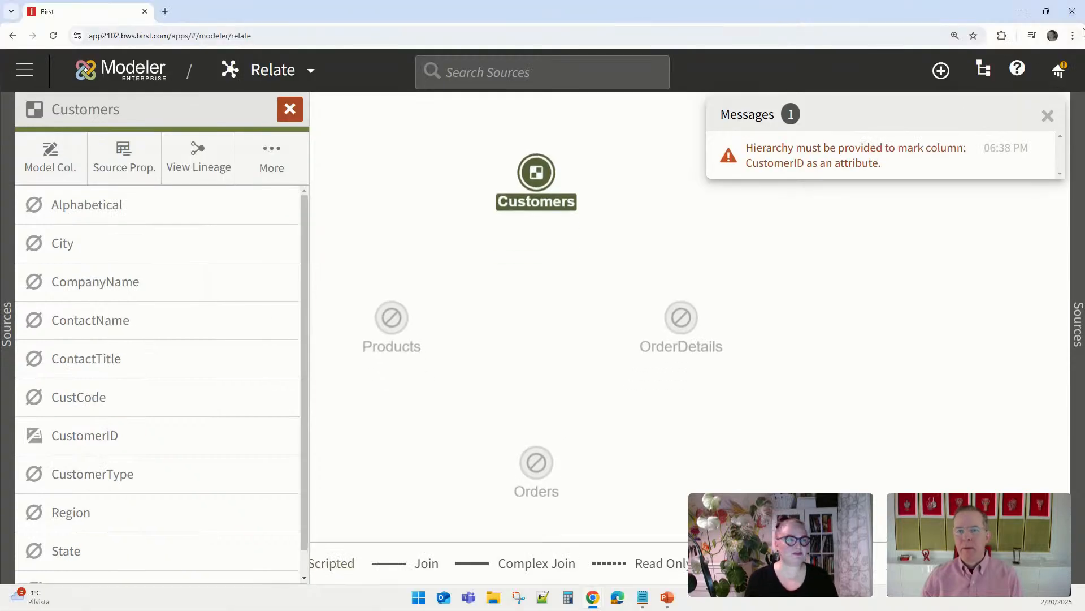
click(1075, 36)
click(995, 264)
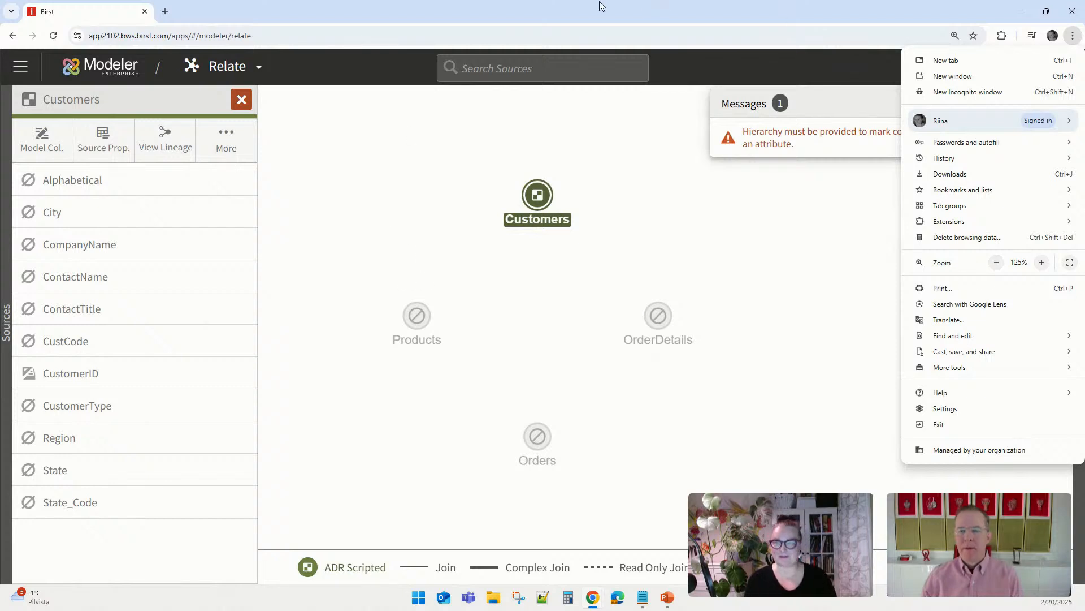
click(377, 116)
key(F11)
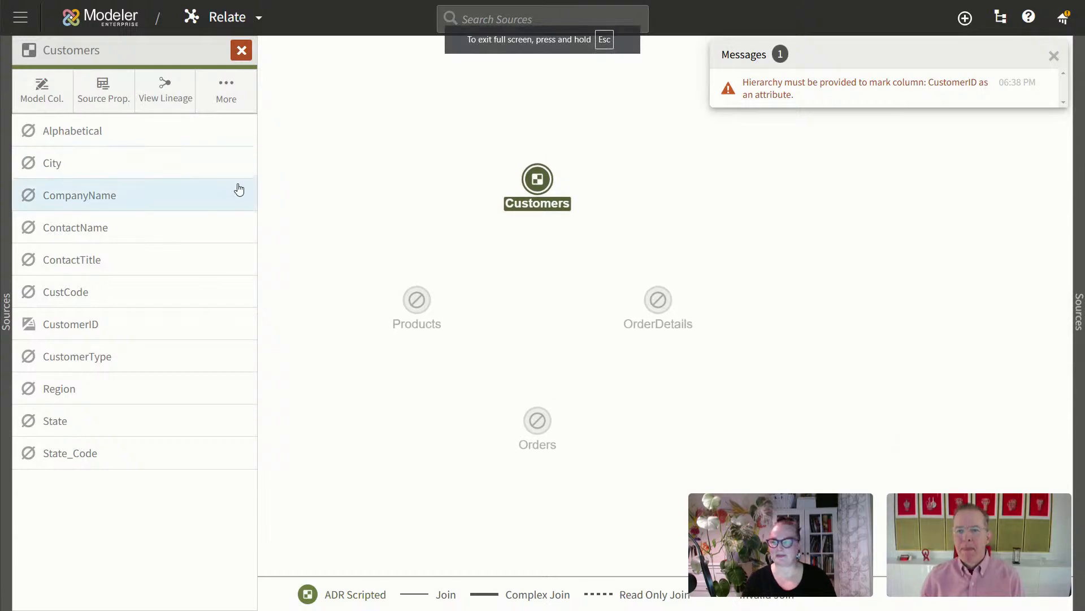
Step: Select all Customers columns except CustomerID and State_Code in the column properties editor
click(38, 90)
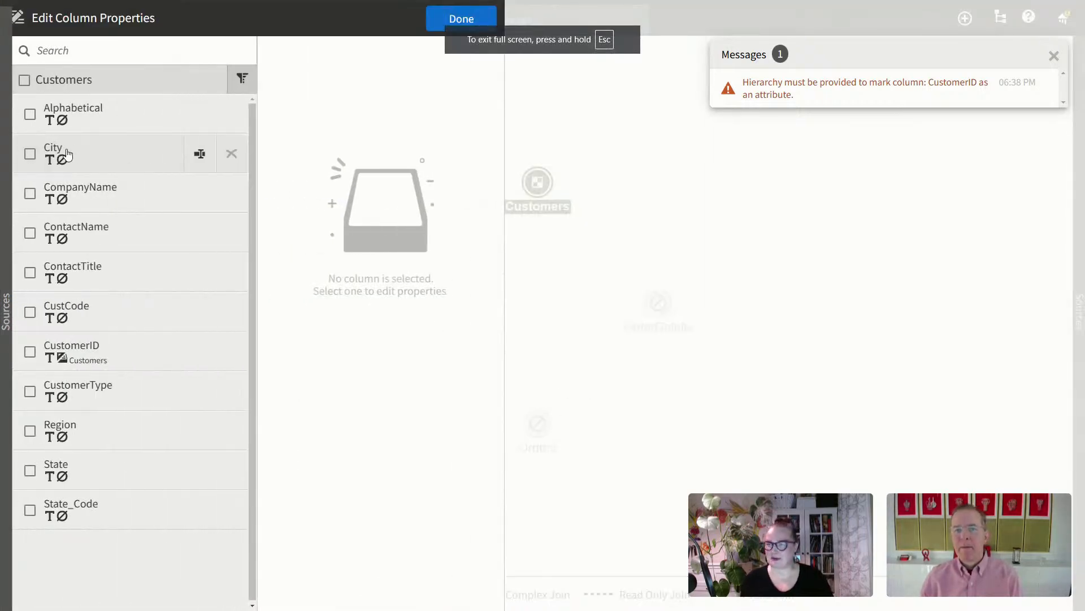
click(25, 79)
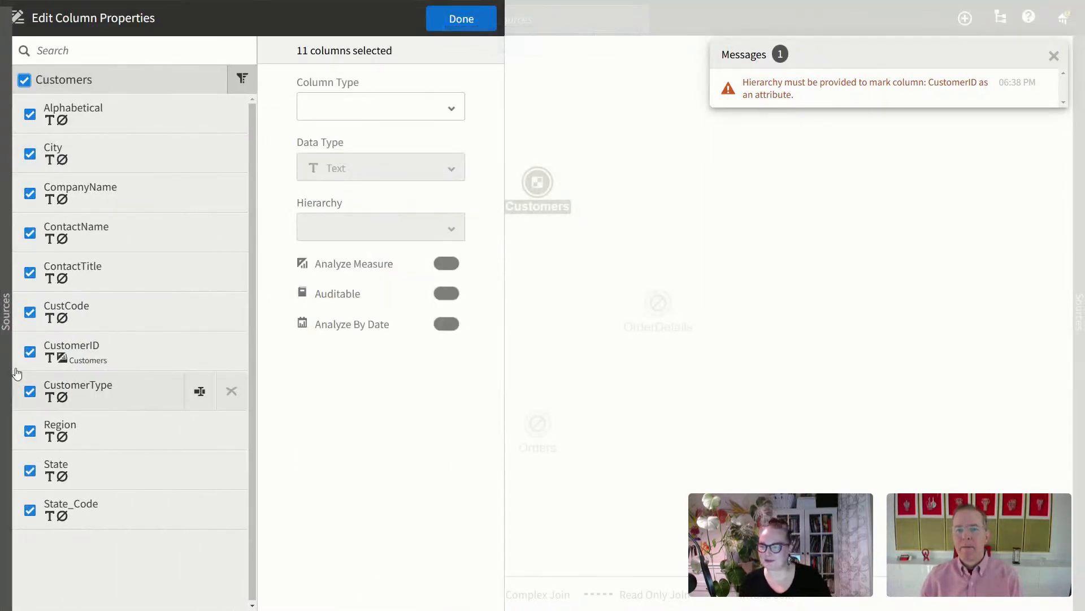
click(30, 352)
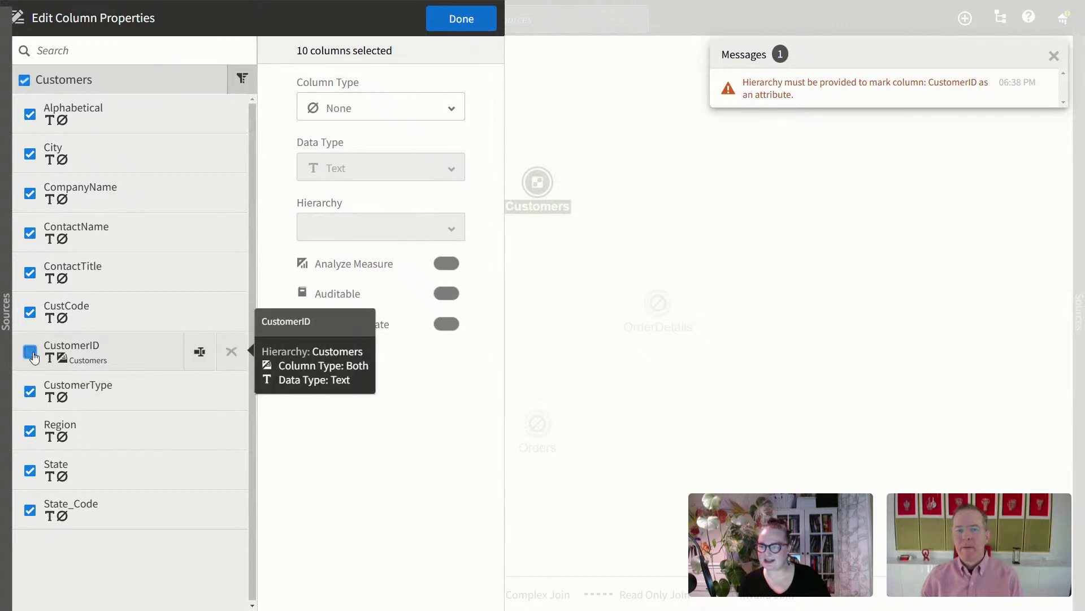
click(30, 511)
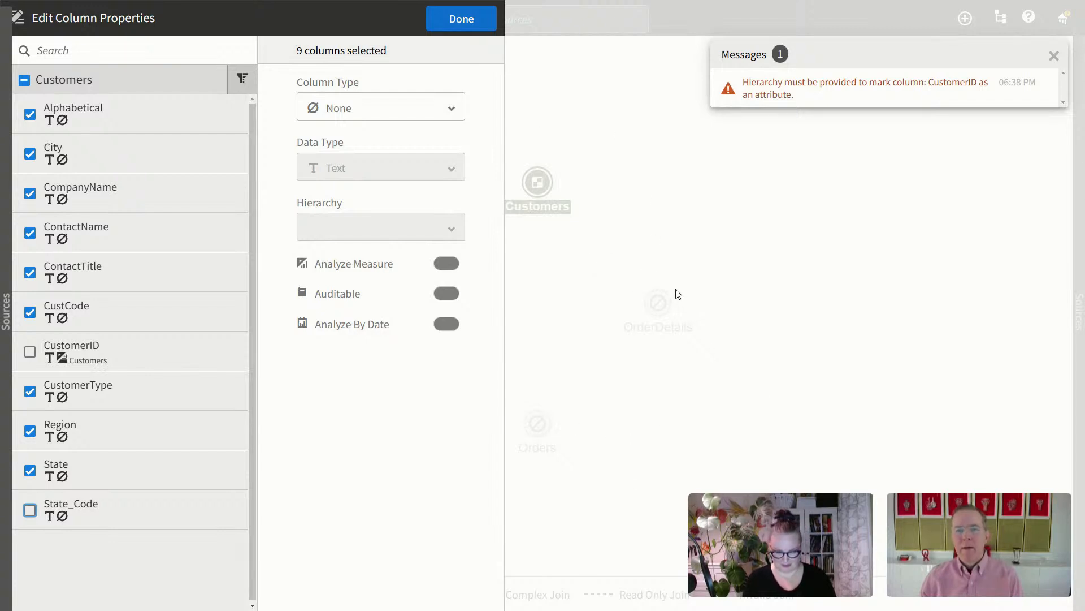
Step: Exit full screen and reduce the browser zoom to 110%
key(F11)
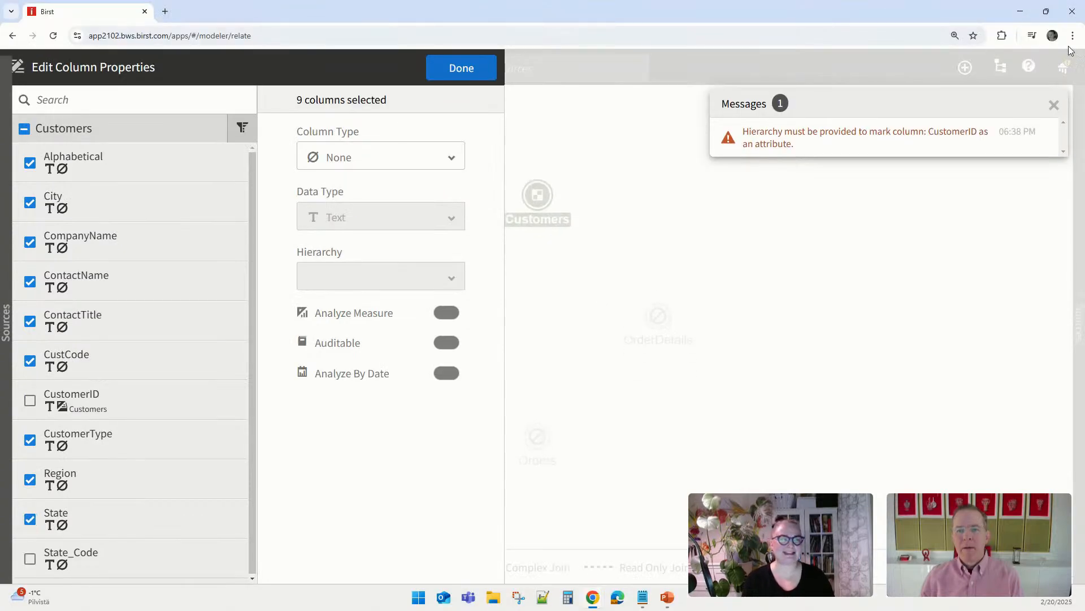
click(1072, 35)
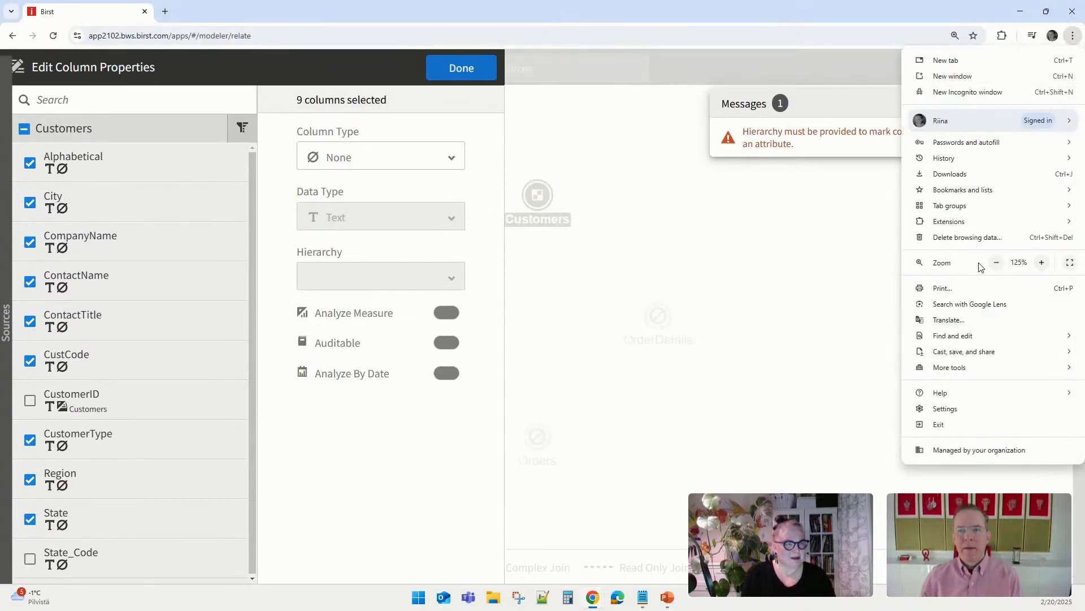
click(996, 263)
click(554, 423)
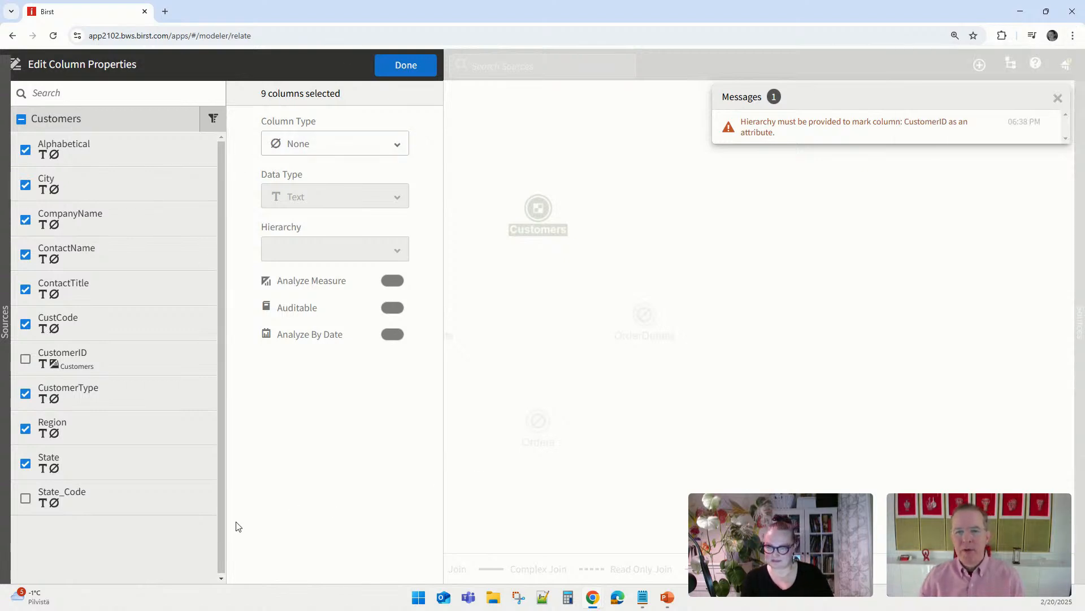
Step: Close the column editor, set browser zoom to 100%, and dismiss the hierarchy warning
click(412, 68)
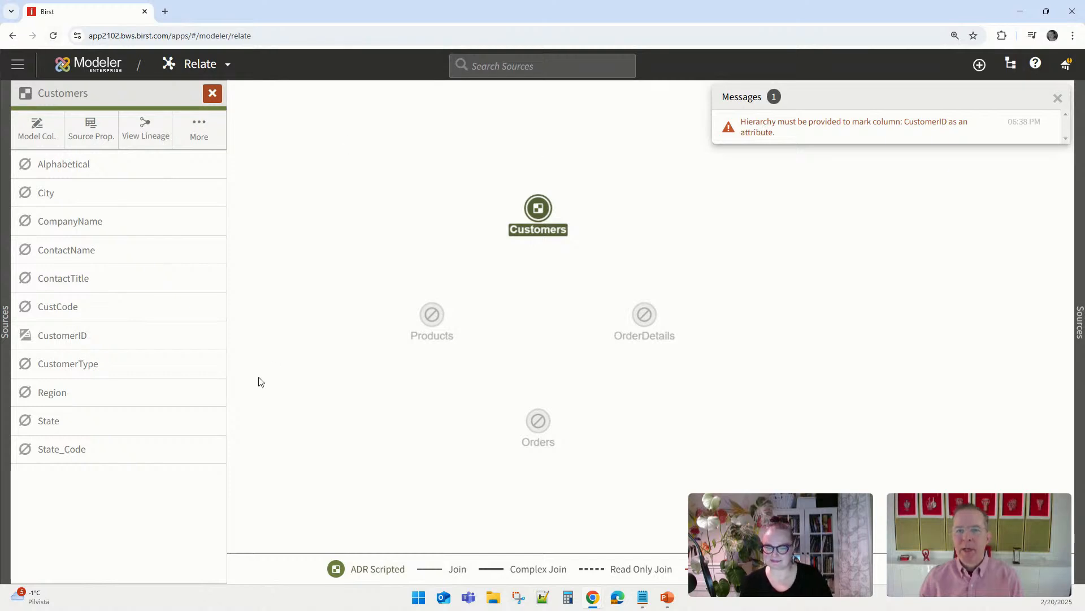
click(1073, 35)
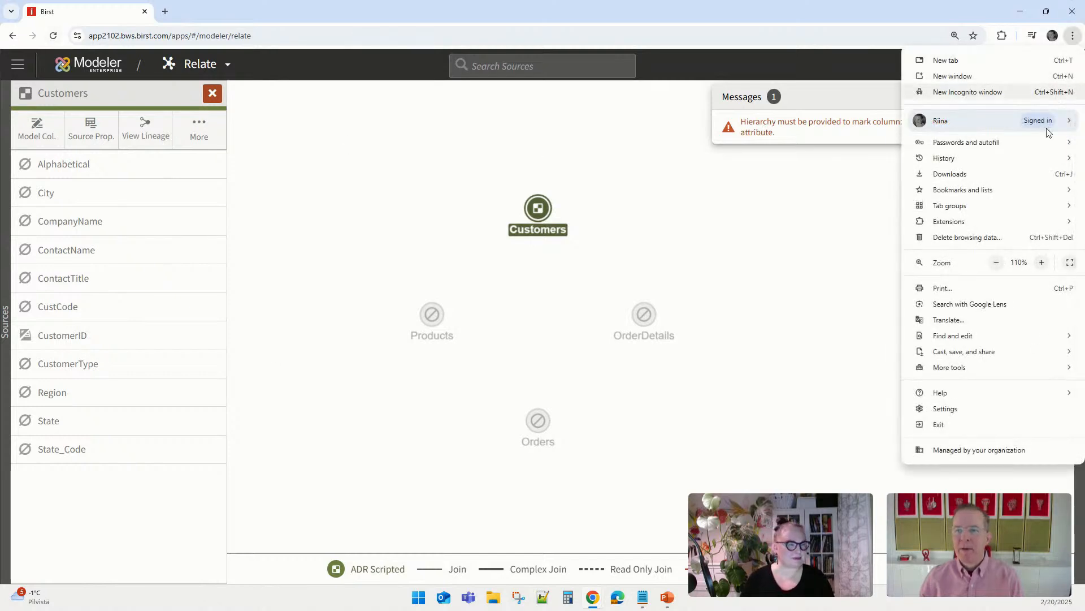
click(996, 262)
click(872, 170)
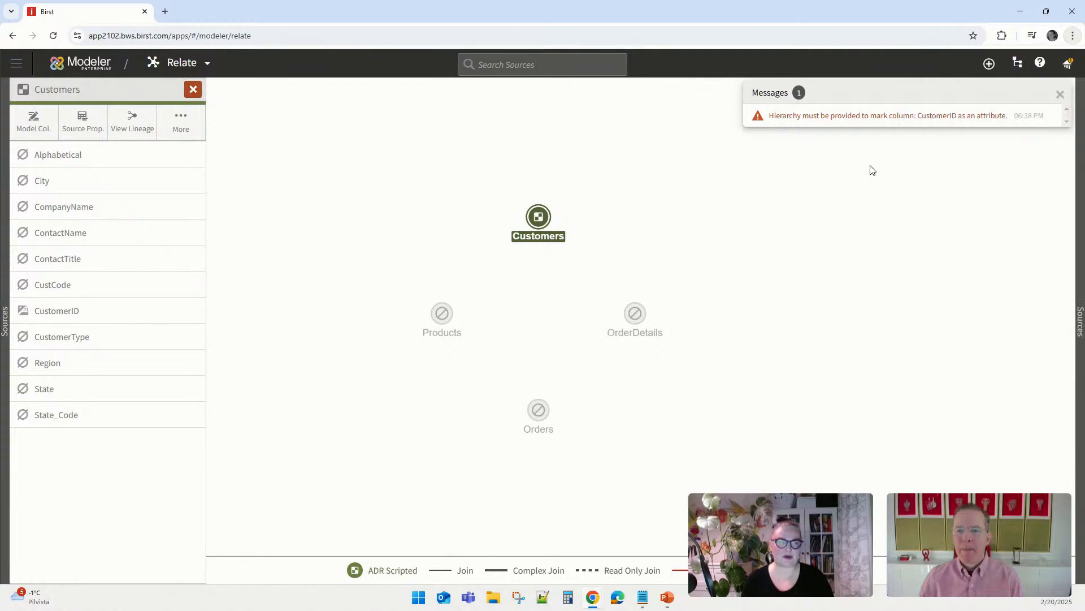
click(1060, 94)
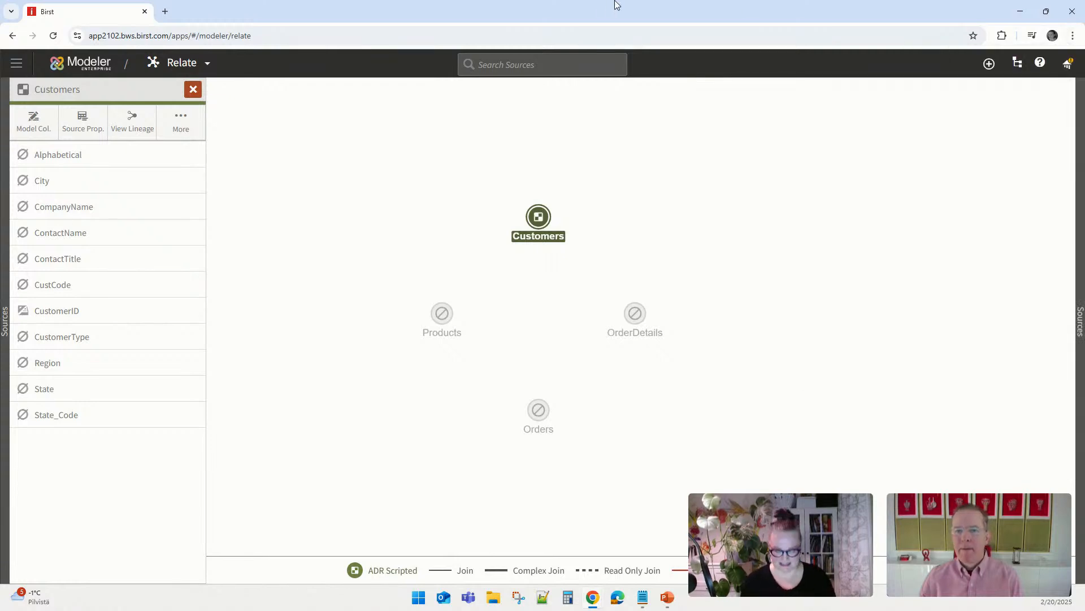
key(F11)
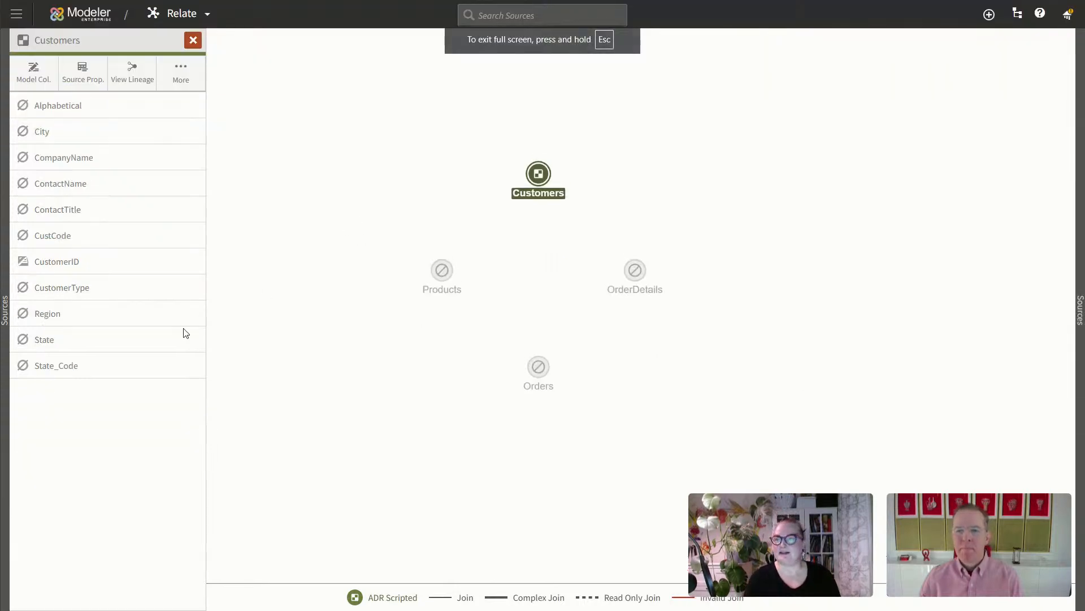
click(29, 72)
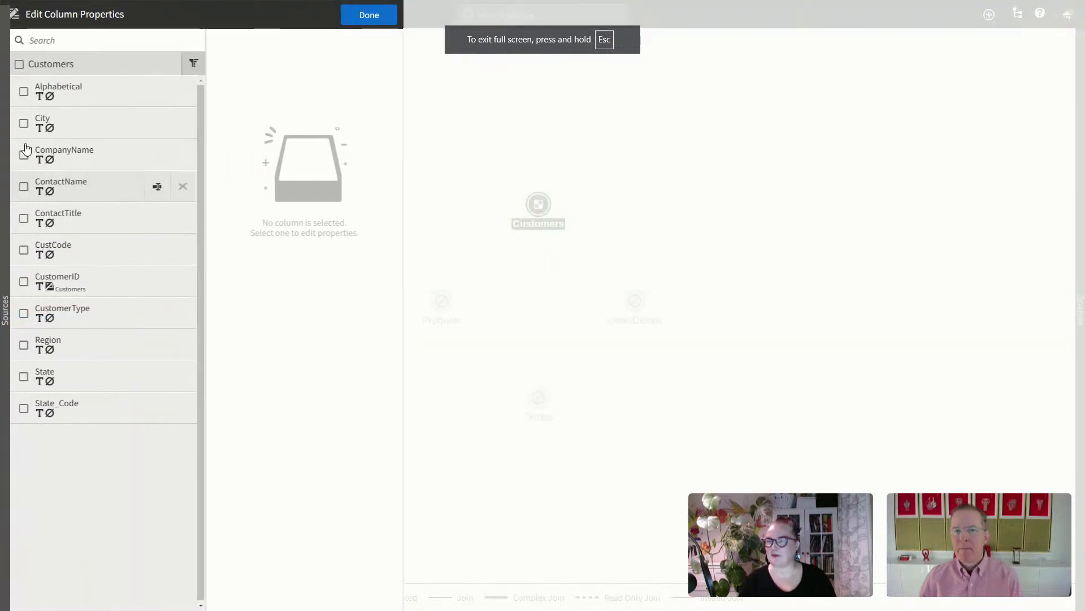
click(194, 64)
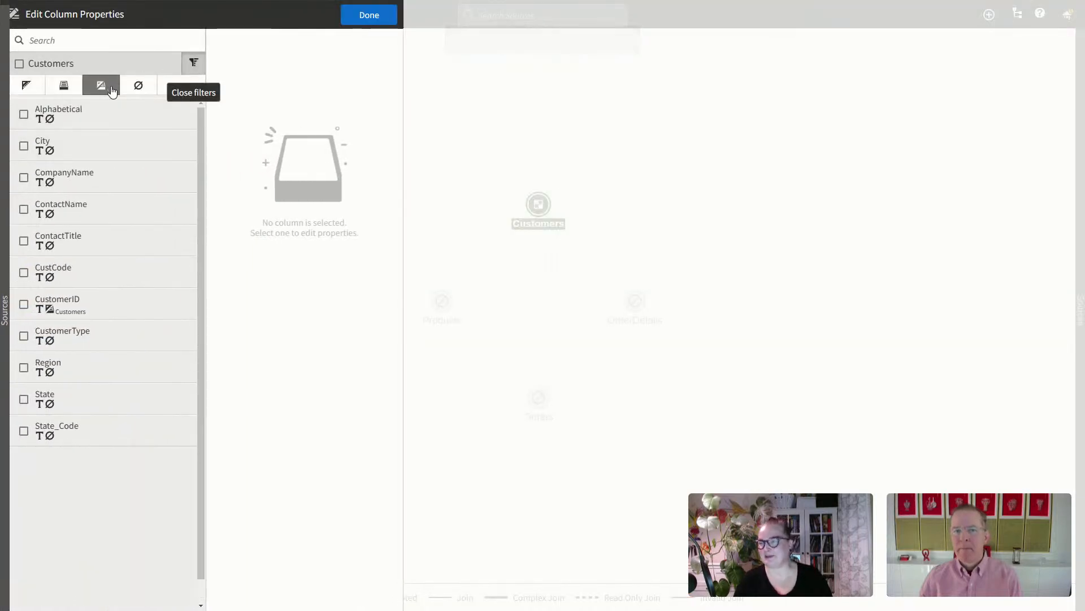
click(138, 86)
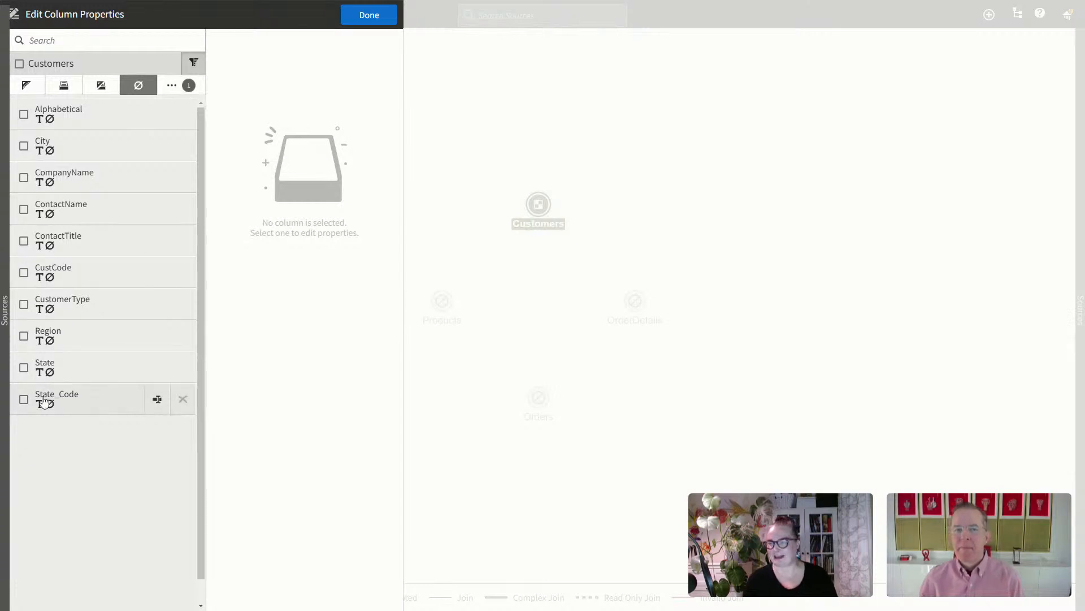
click(20, 66)
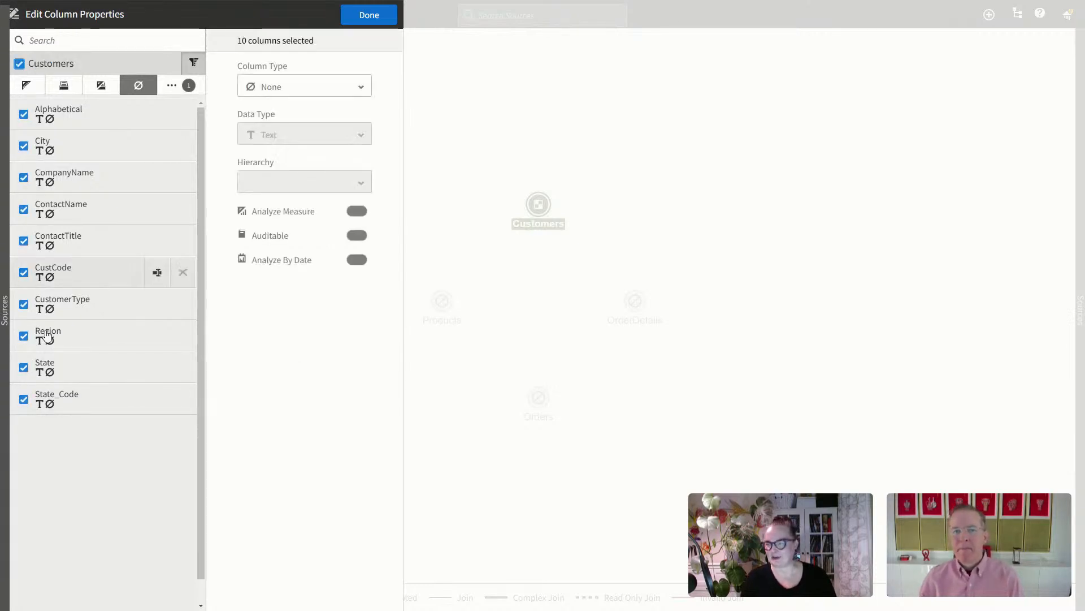
click(24, 399)
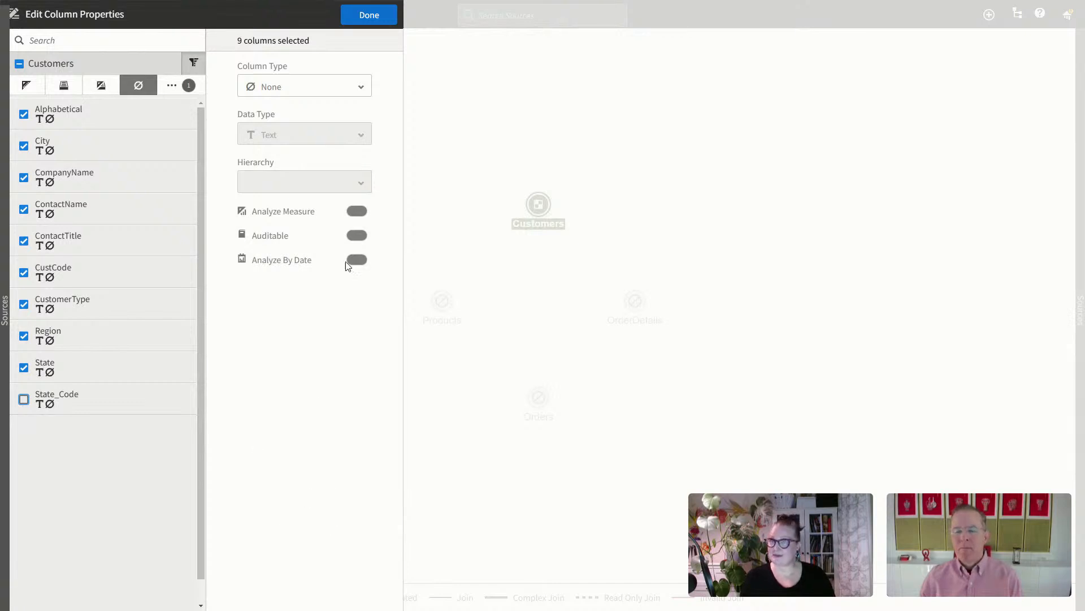
click(359, 14)
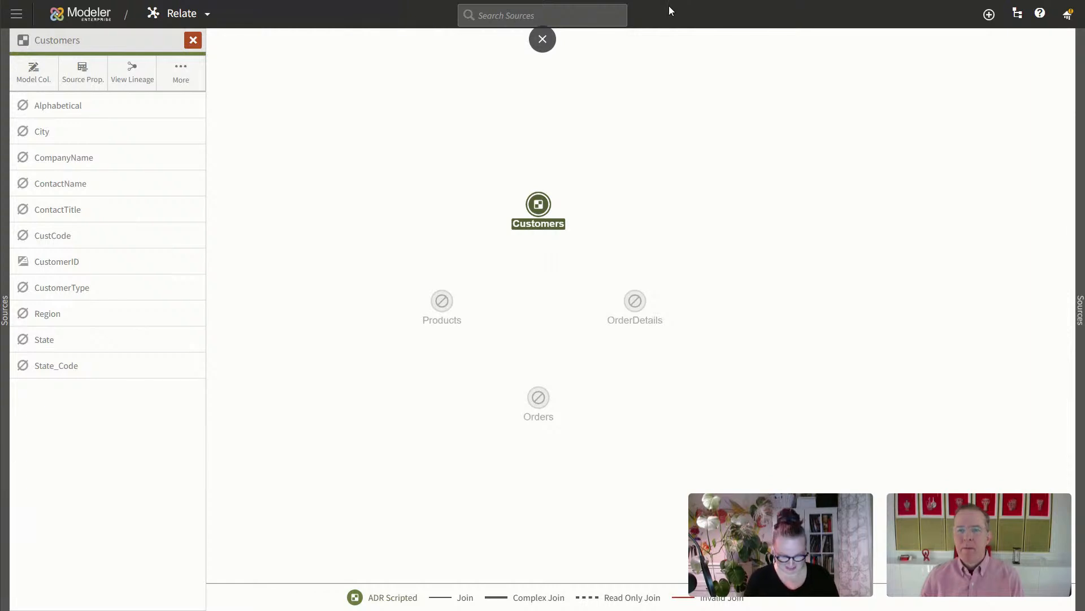
Step: Check the password manager's autofill status for the Birst site
key(F11)
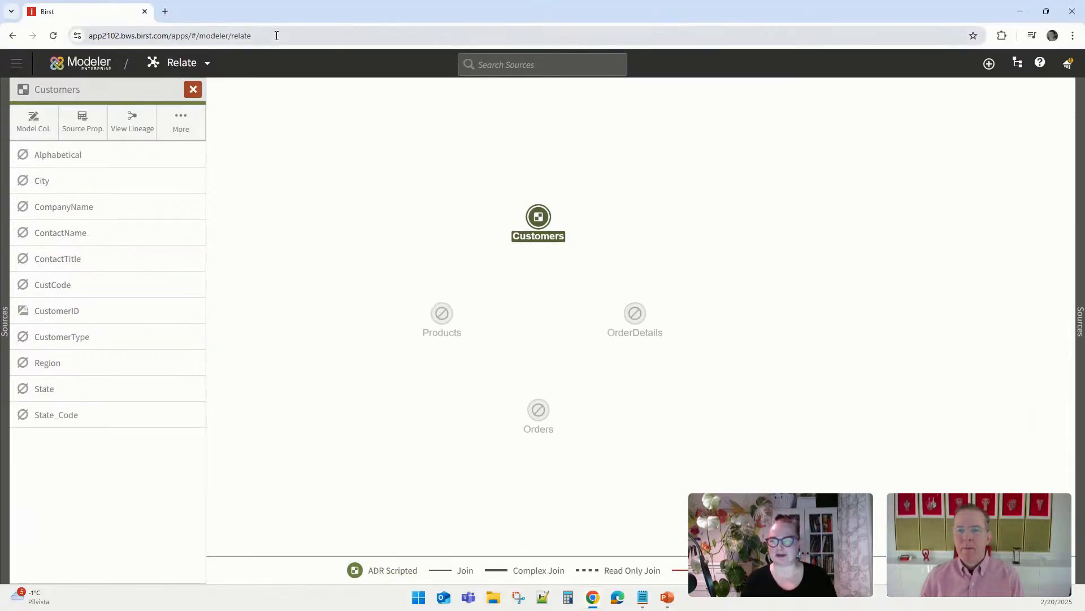
click(276, 35)
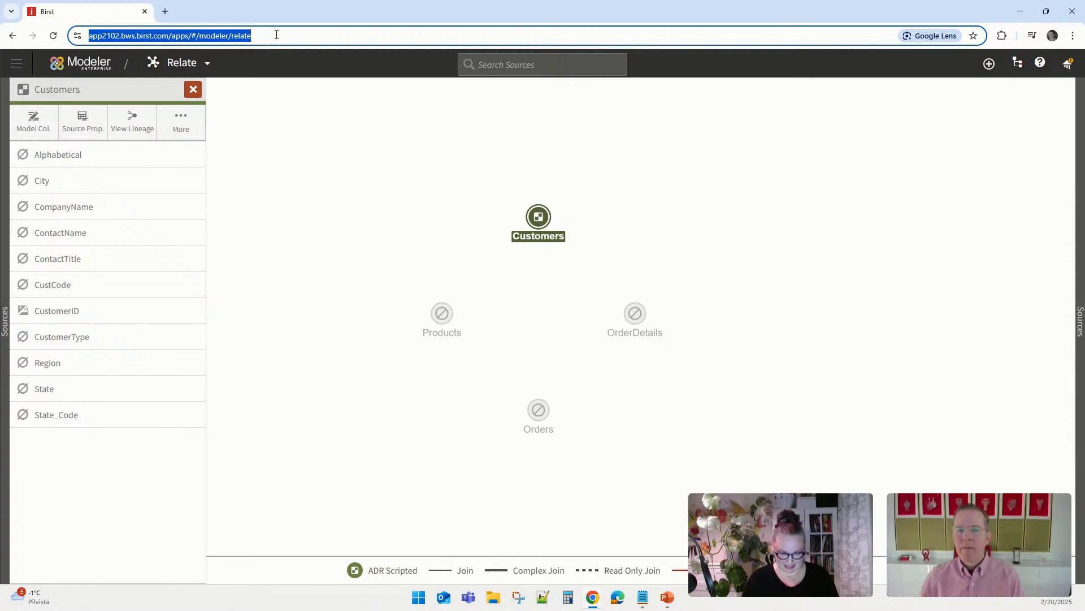
click(1002, 36)
click(922, 148)
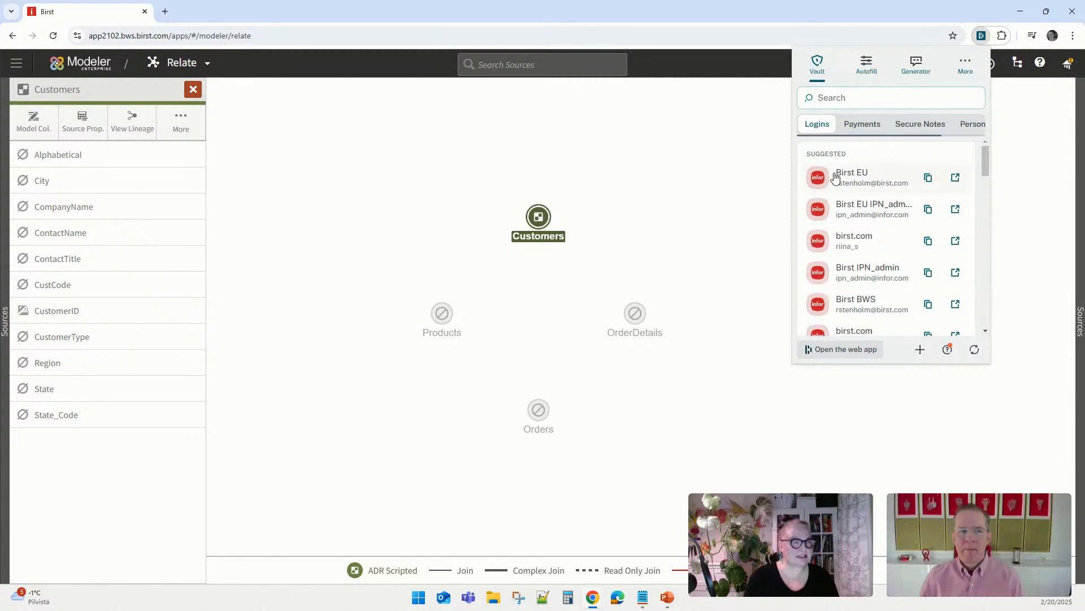
click(862, 83)
click(935, 164)
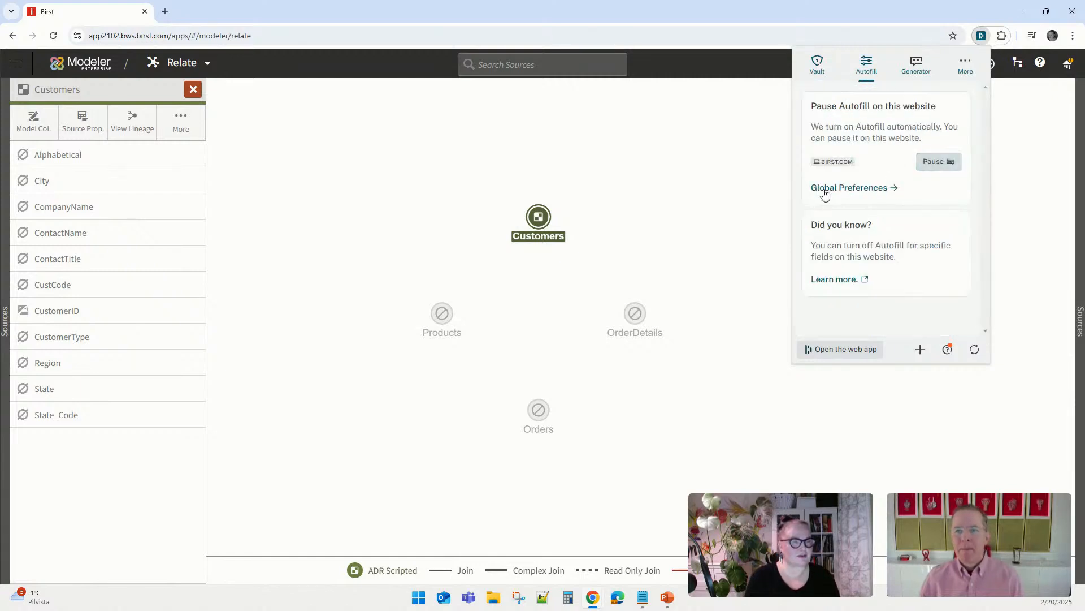
click(606, 146)
Step: Trim the address to the site's root domain and log in with the saved credentials
click(318, 37)
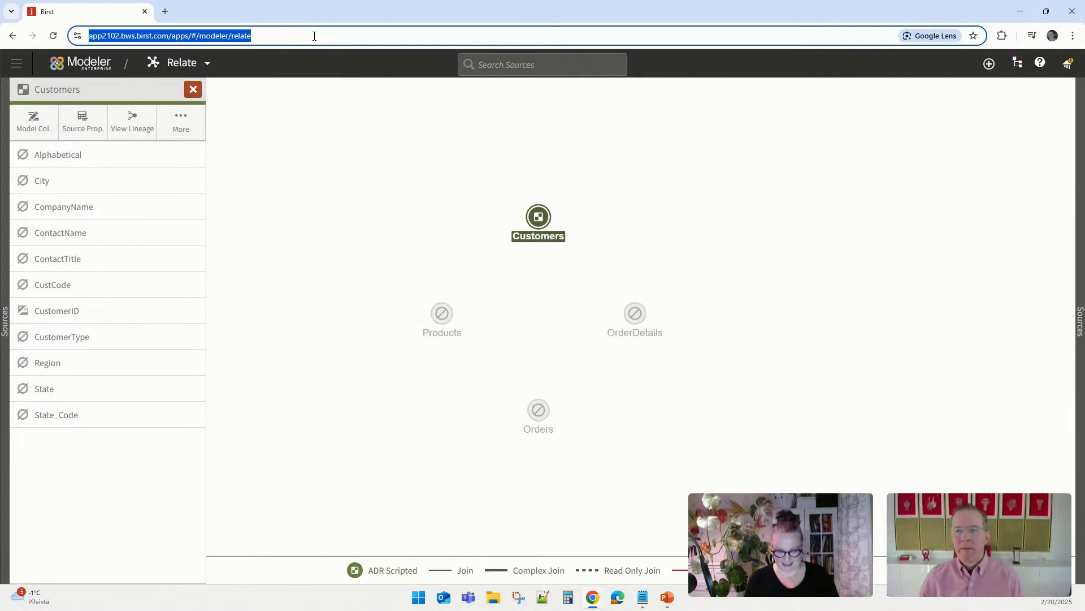
key(Escape)
click(159, 34)
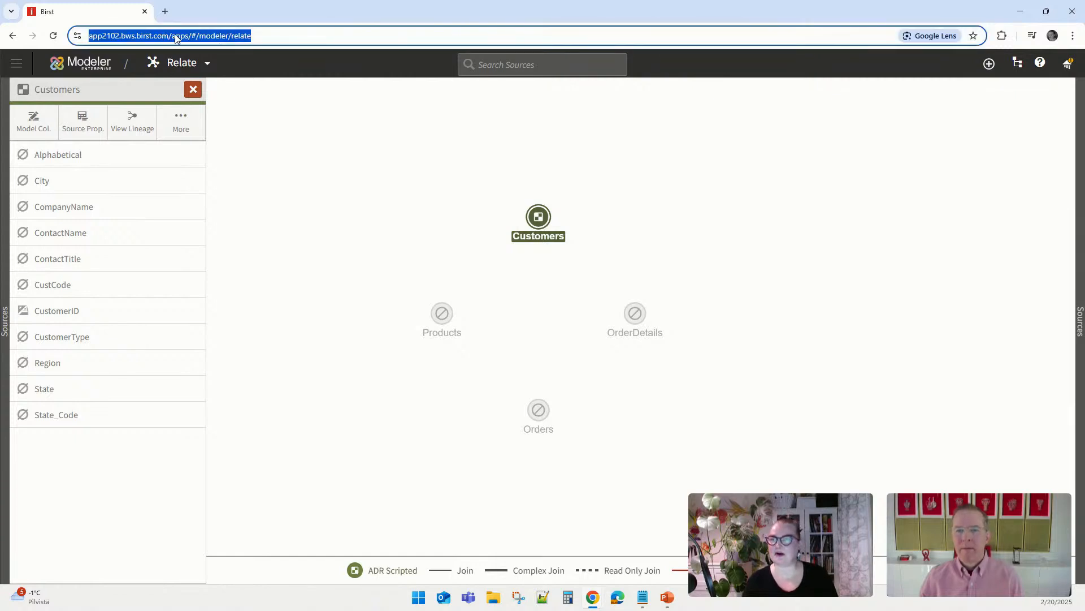
click(175, 37)
drag(195, 37, 376, 36)
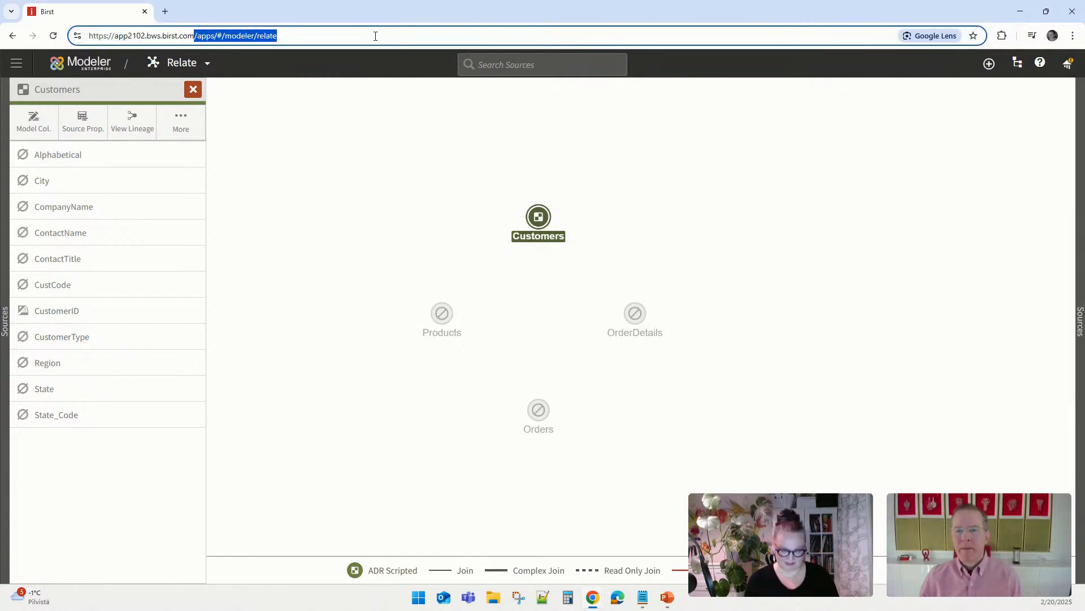
key(BackSpace)
key(Return)
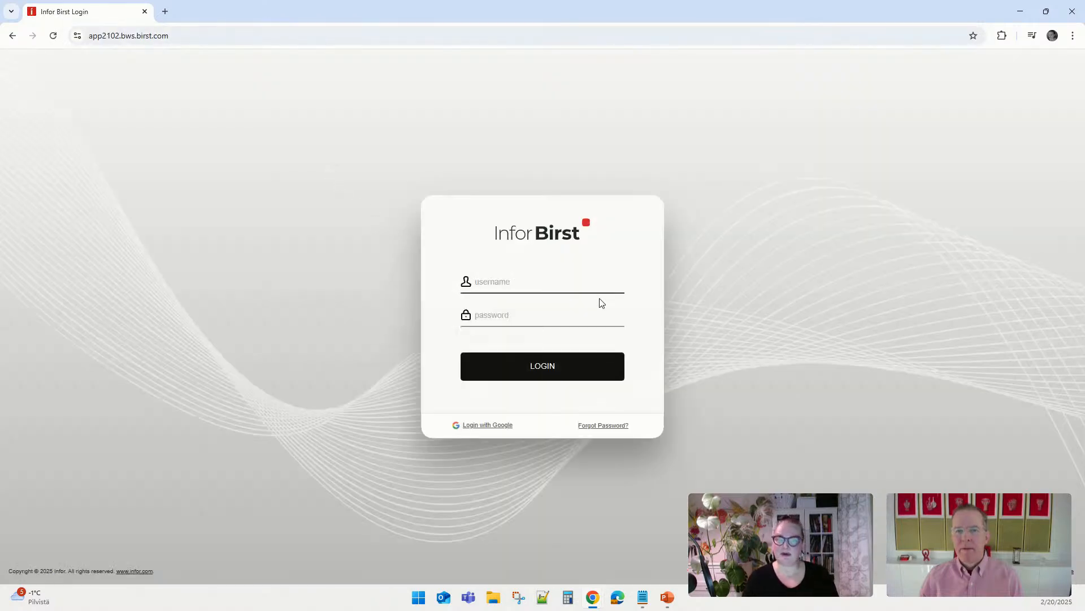
click(539, 285)
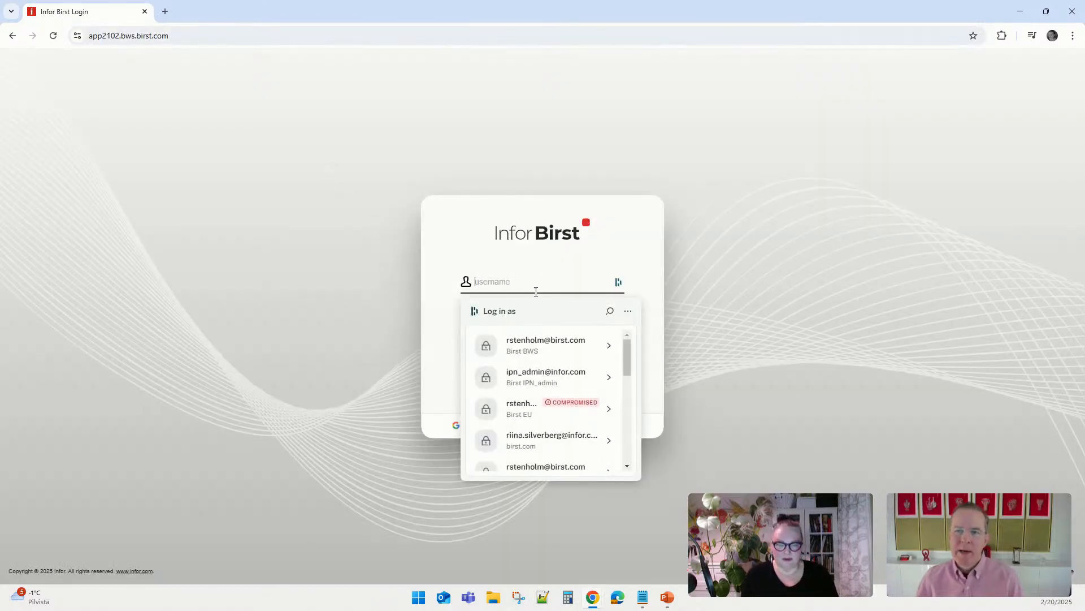
click(551, 341)
click(557, 374)
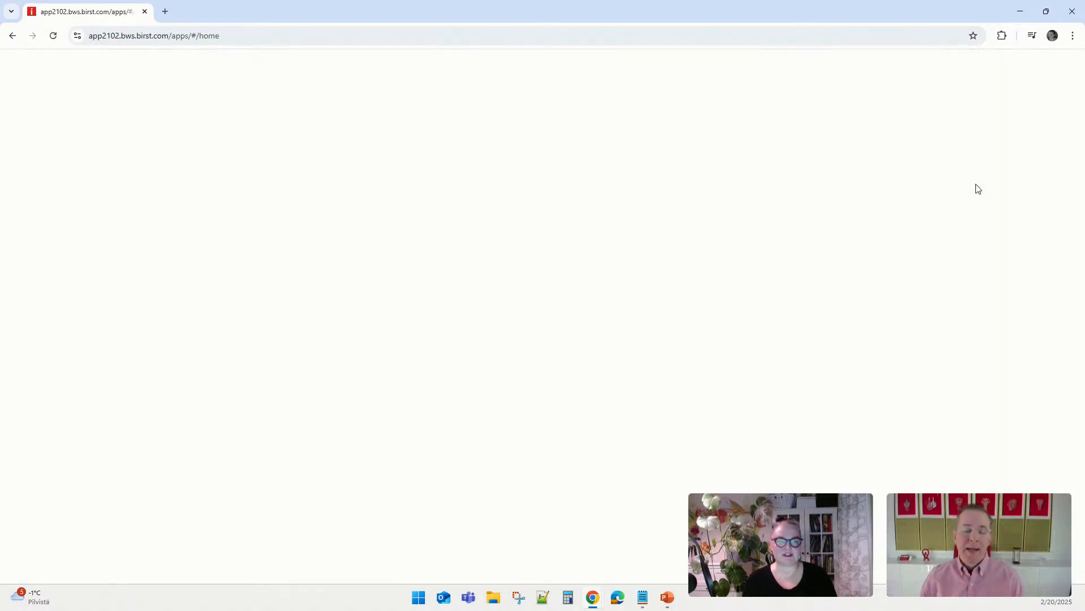
Step: Pause the password manager's autofill for this website
click(1003, 36)
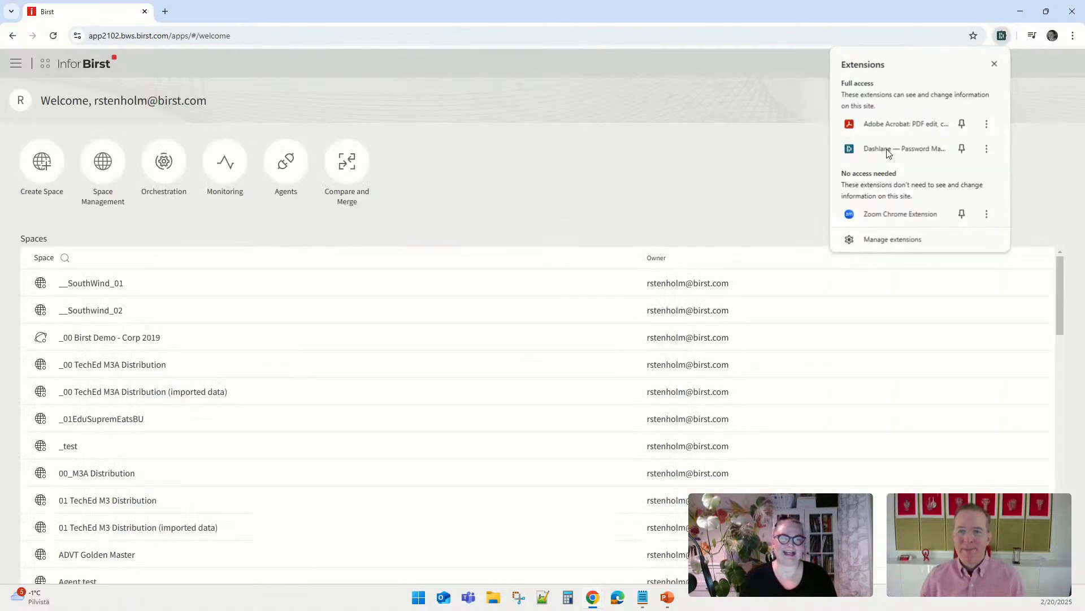
click(888, 149)
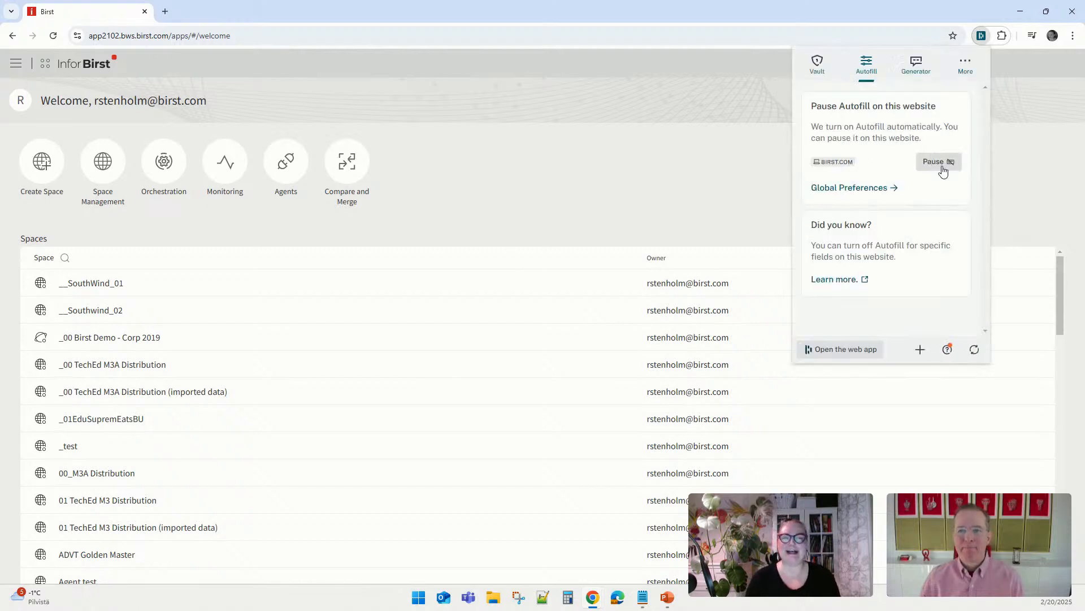
click(938, 164)
click(948, 249)
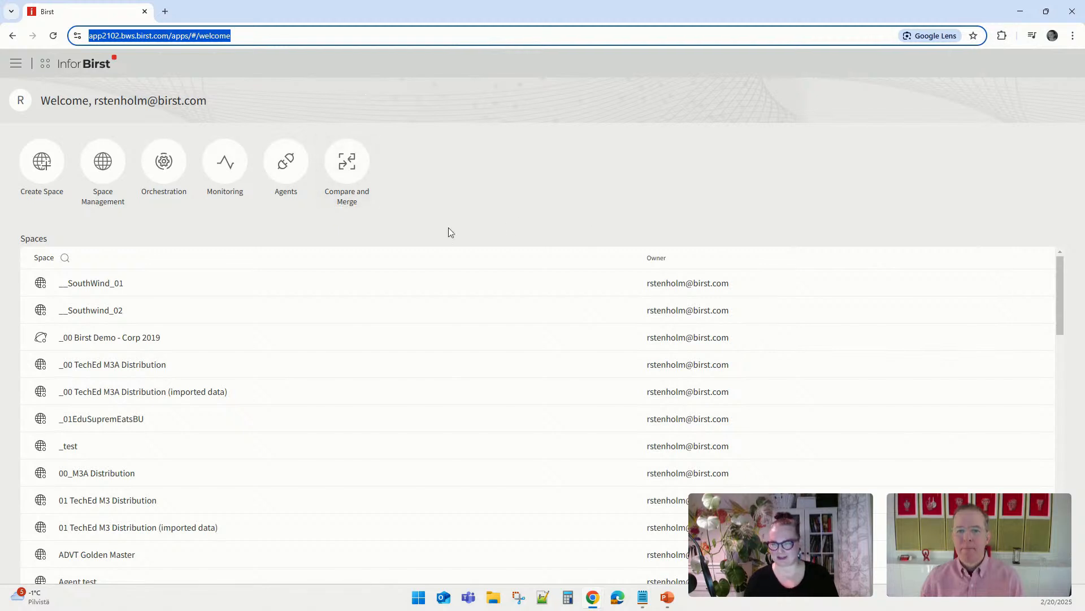
Step: Open the __SouthWind_01 space and show it full screen
click(109, 285)
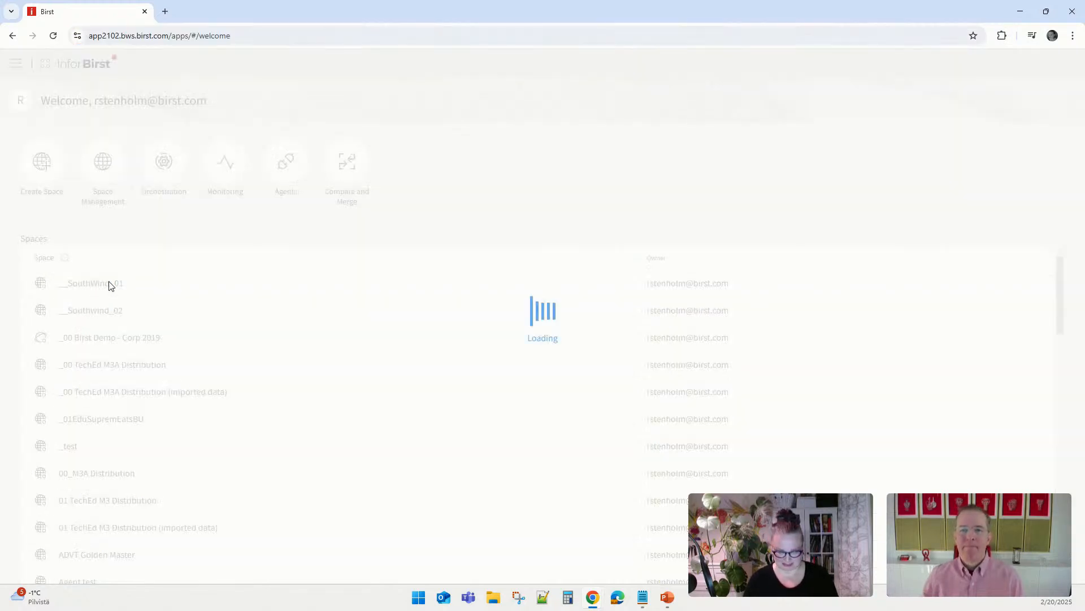
click(392, 36)
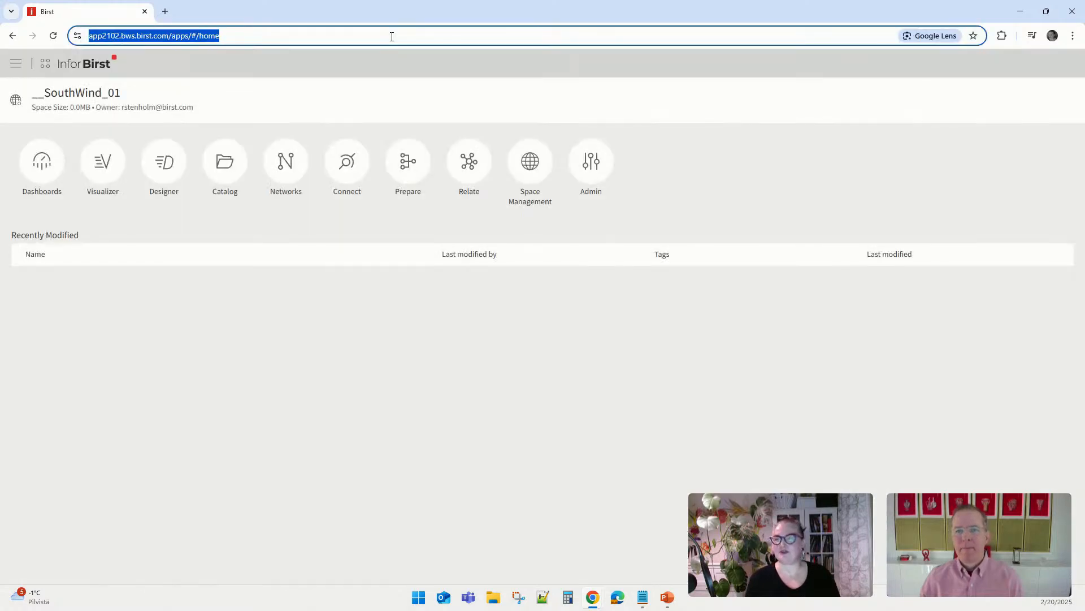
click(392, 36)
key(F11)
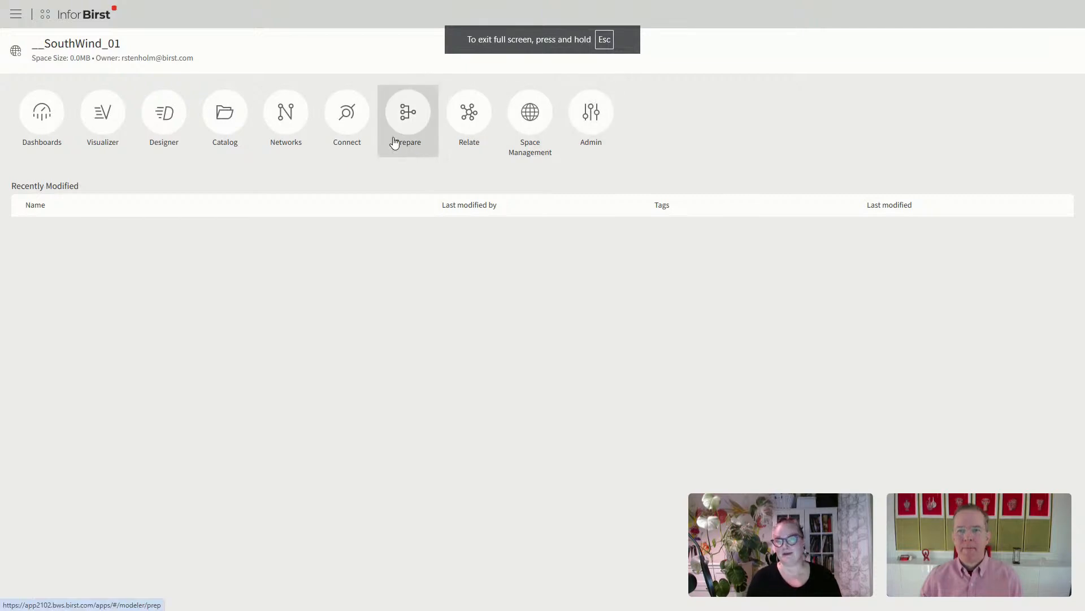
Step: Open the Relate modeler, dismiss the unpublished-changes message, collapse Sources, then show the space list
click(477, 120)
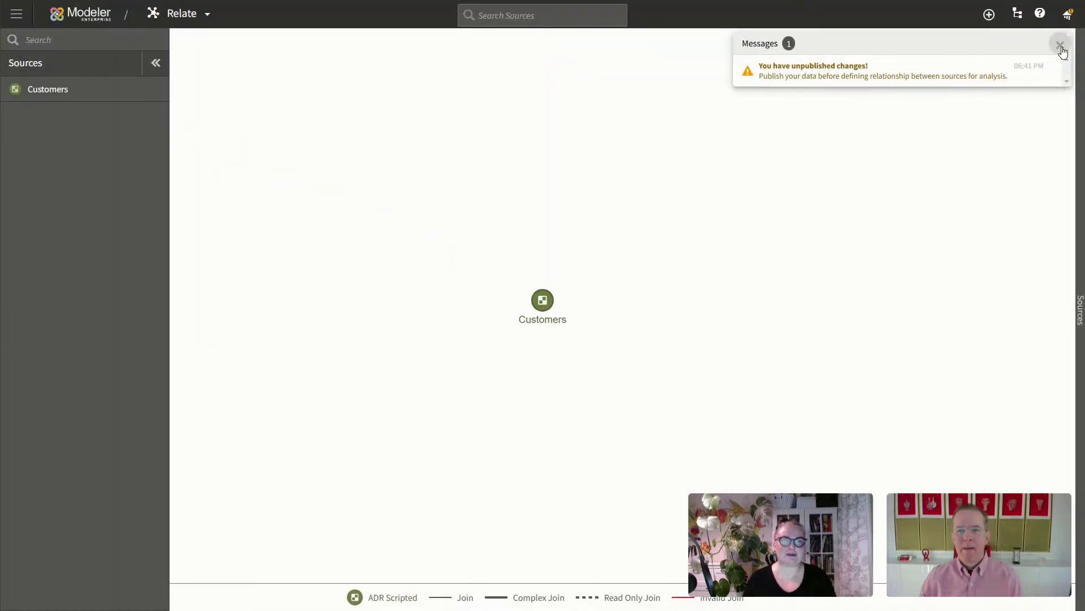
click(1060, 45)
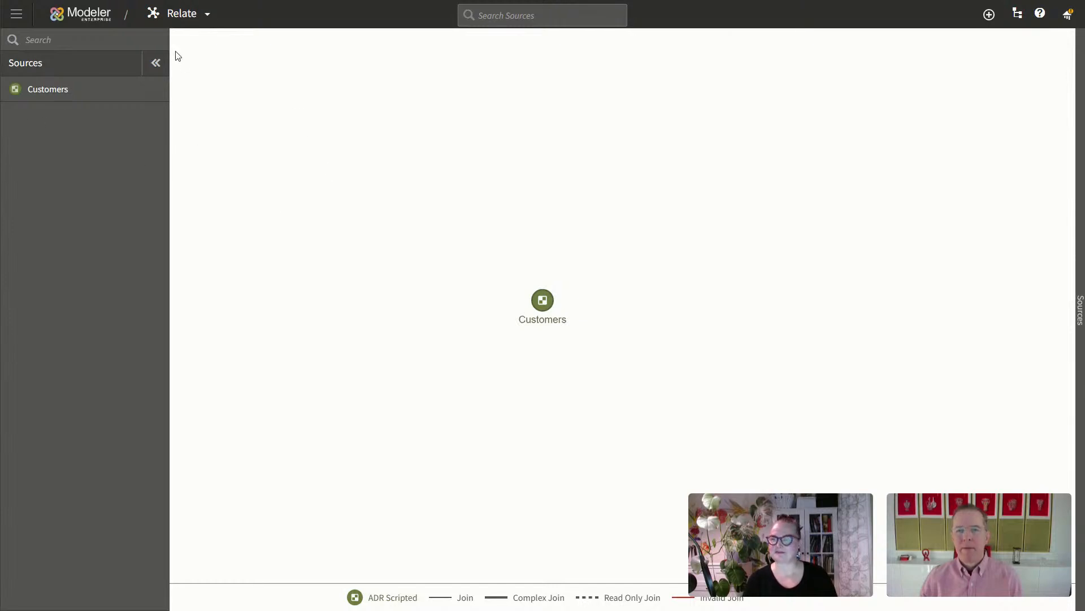
click(156, 63)
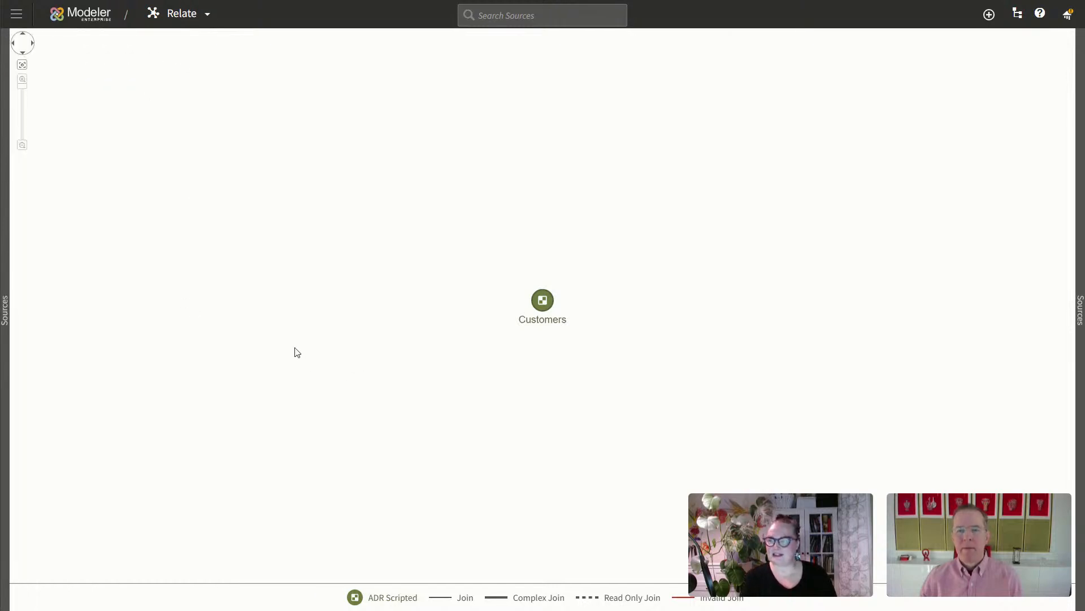
click(17, 14)
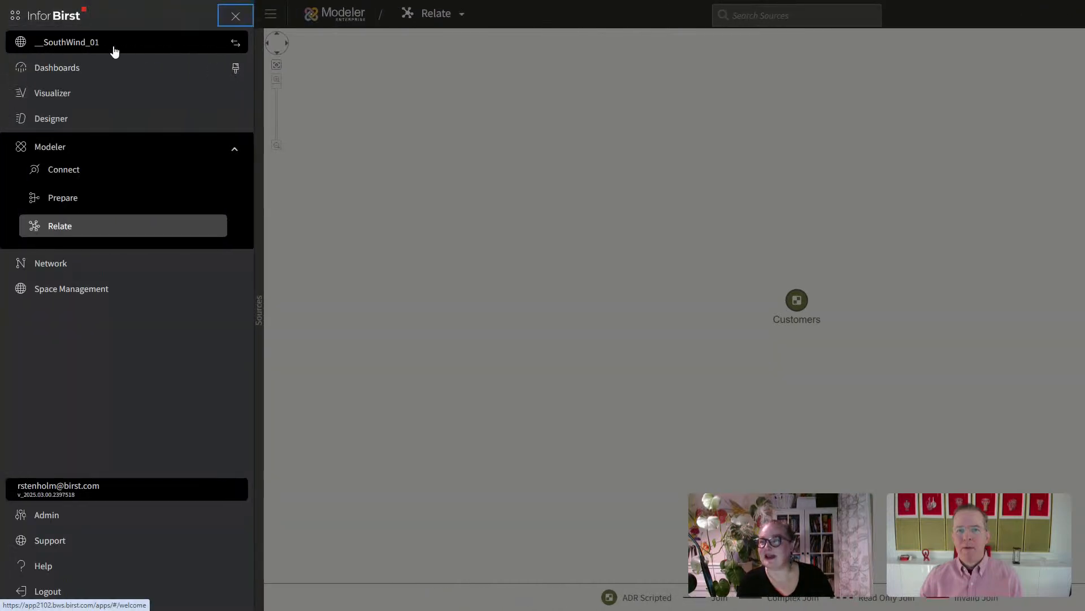
click(231, 45)
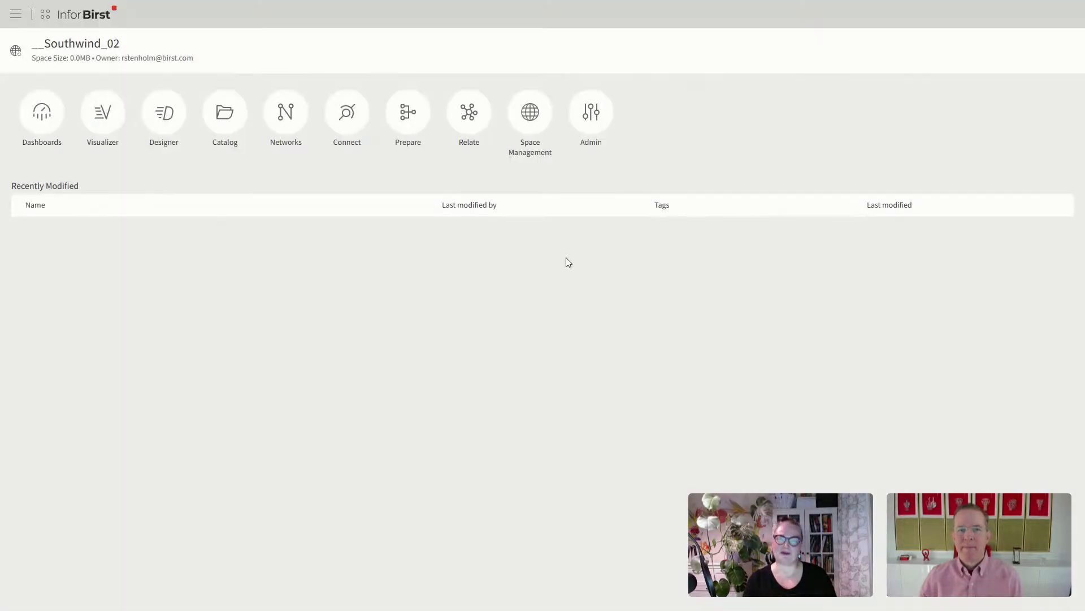
Step: In Relate, filter Customers columns to None, select all but State_Code, and close the editor
click(469, 113)
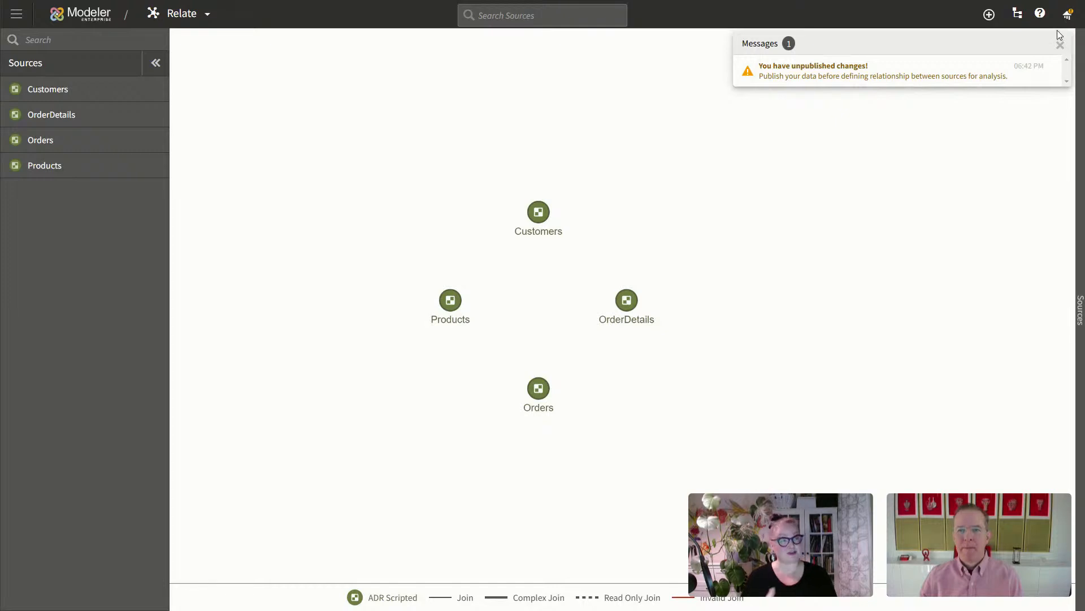
click(1060, 44)
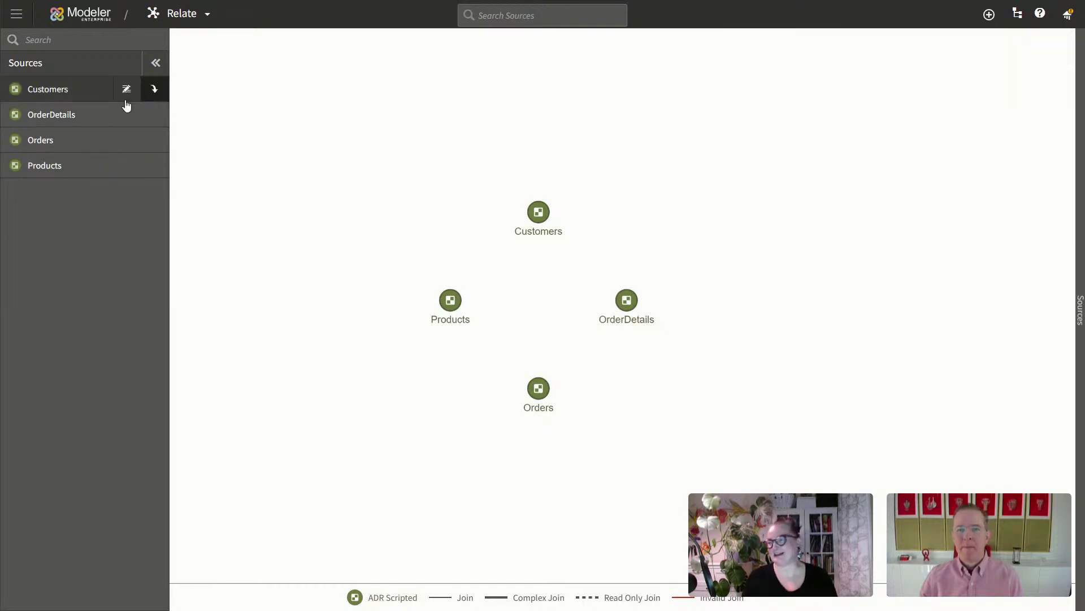
click(51, 94)
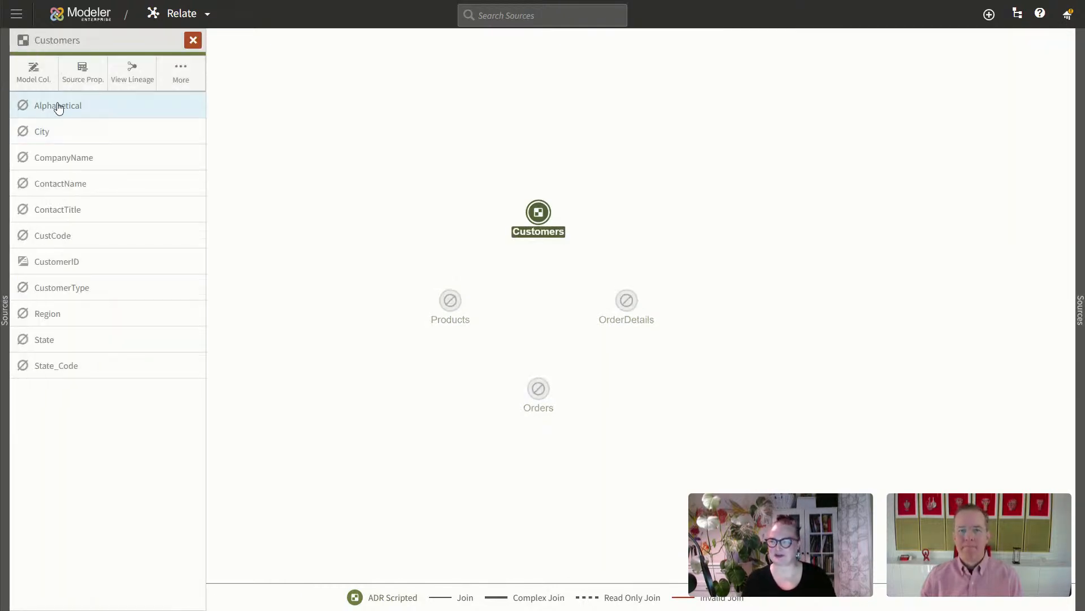
click(34, 72)
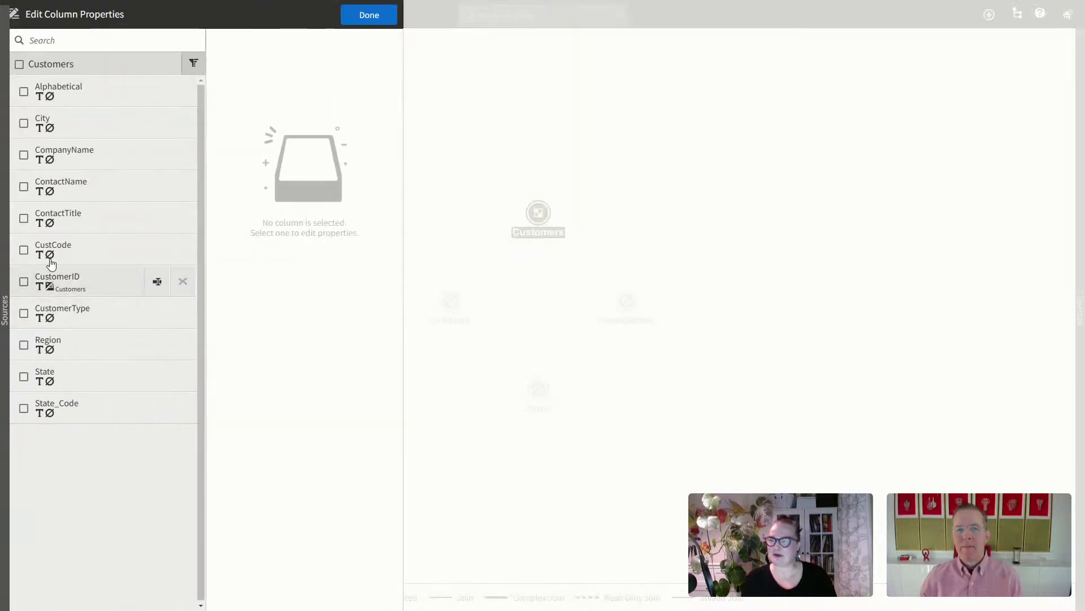
click(194, 63)
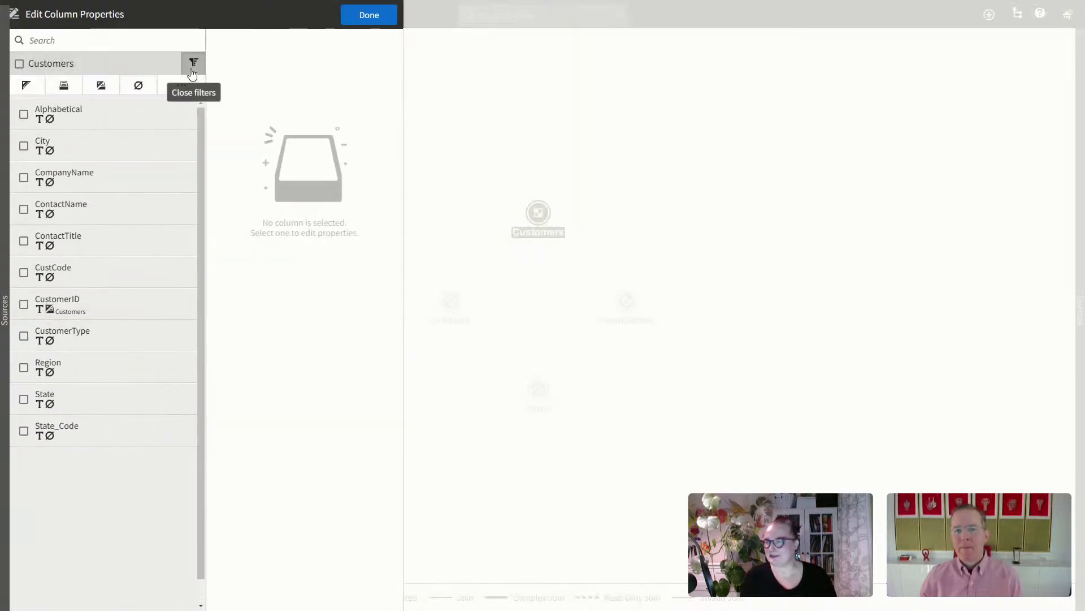
click(138, 85)
click(19, 64)
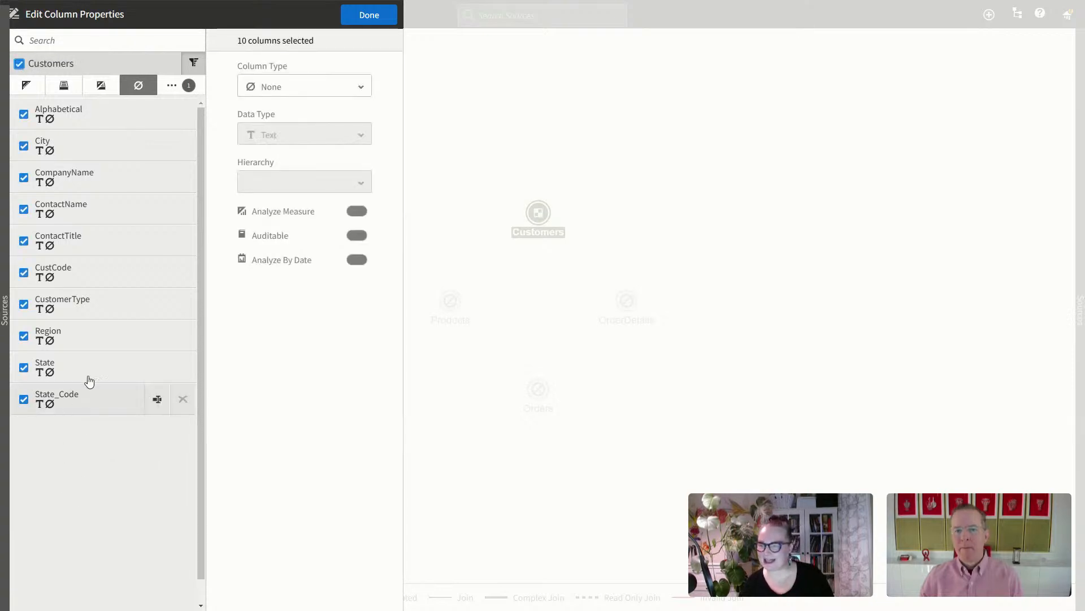
click(24, 399)
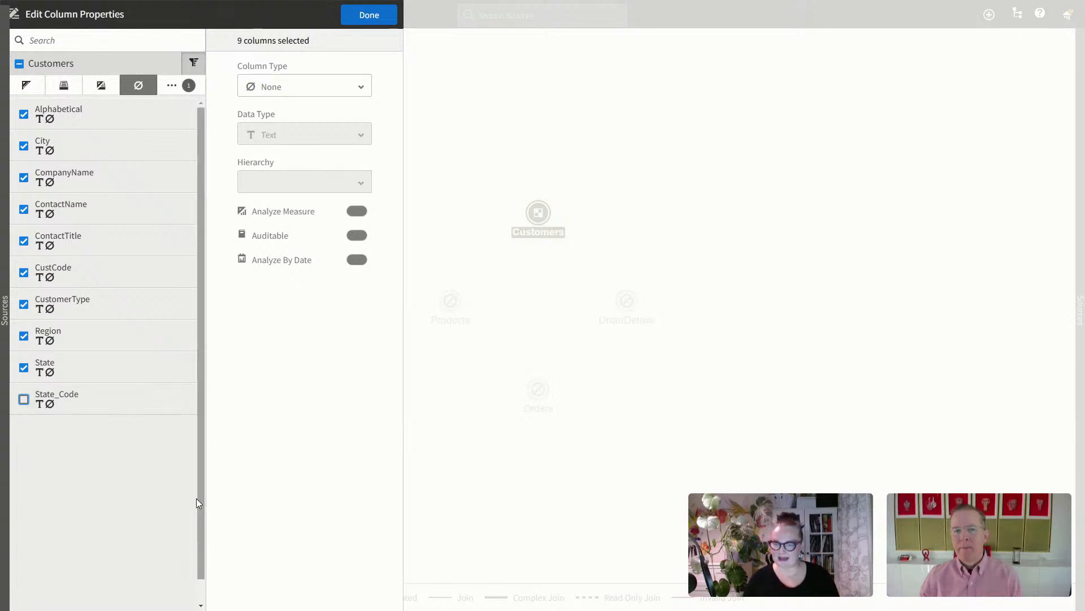
scroll(201, 511, down, 1)
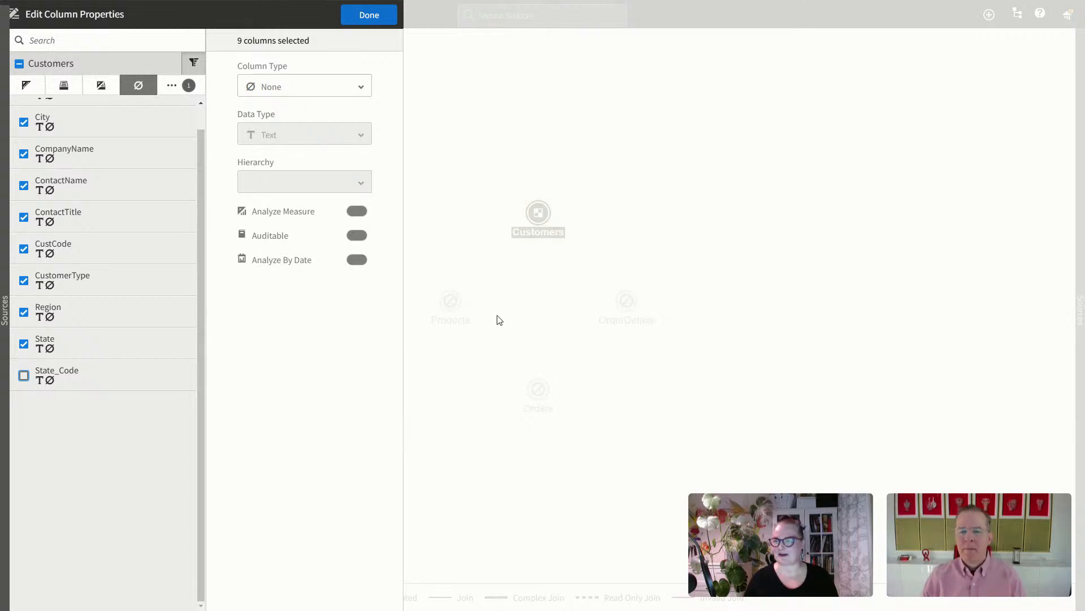
click(379, 17)
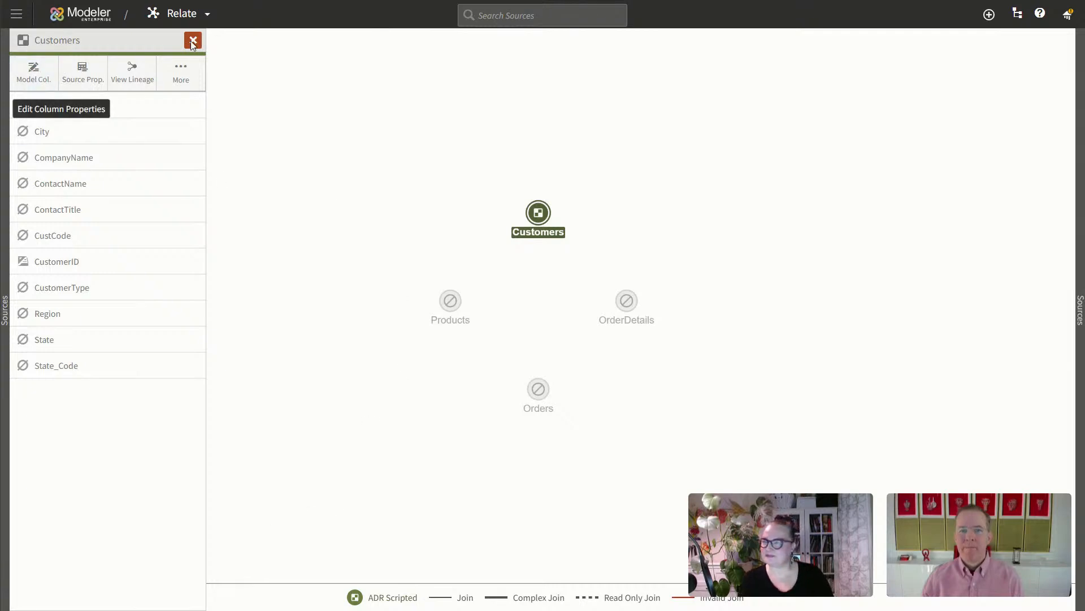
Step: Set OrderDetails' OrderID column to type Both in the Orders hierarchy
click(5, 311)
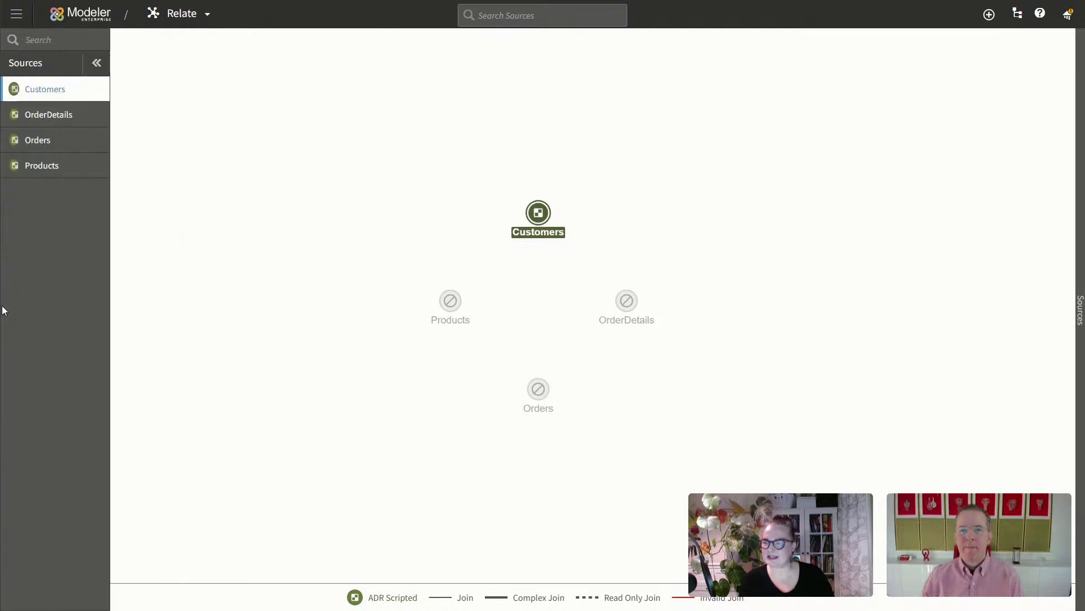
click(59, 121)
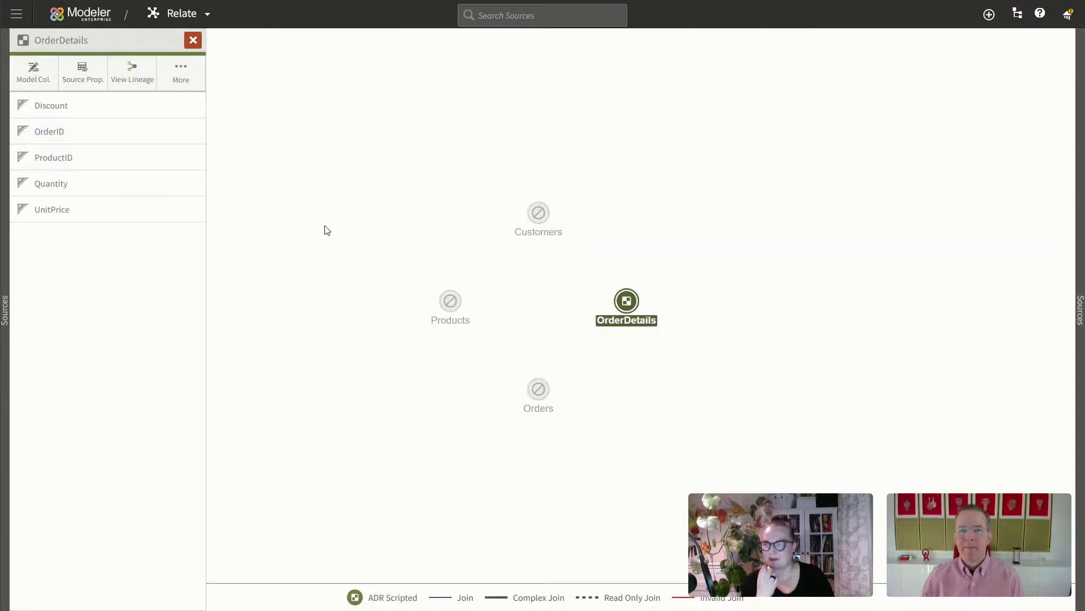
click(50, 87)
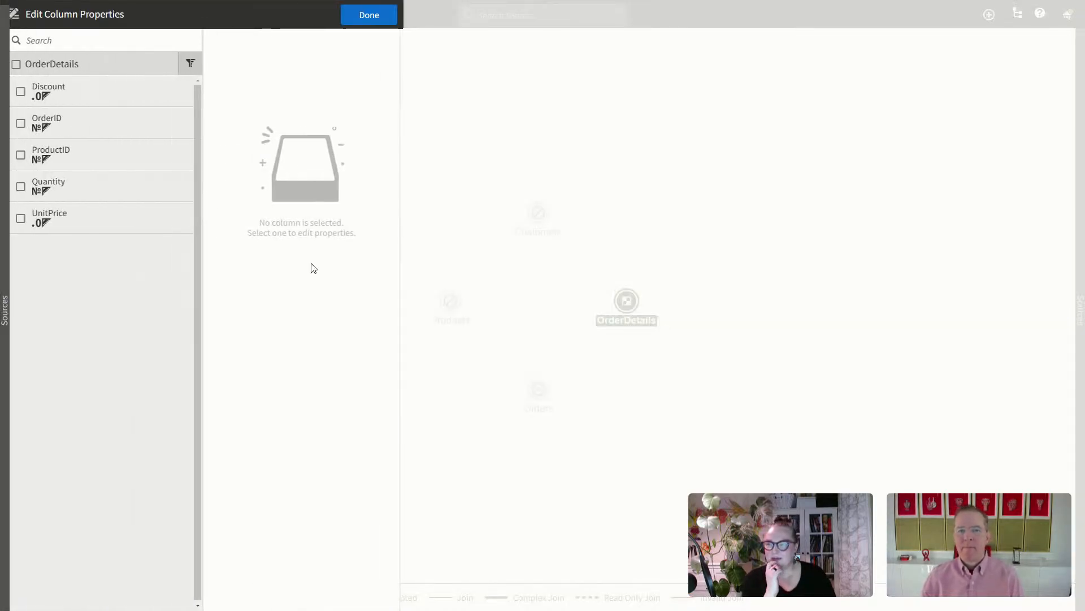
click(24, 123)
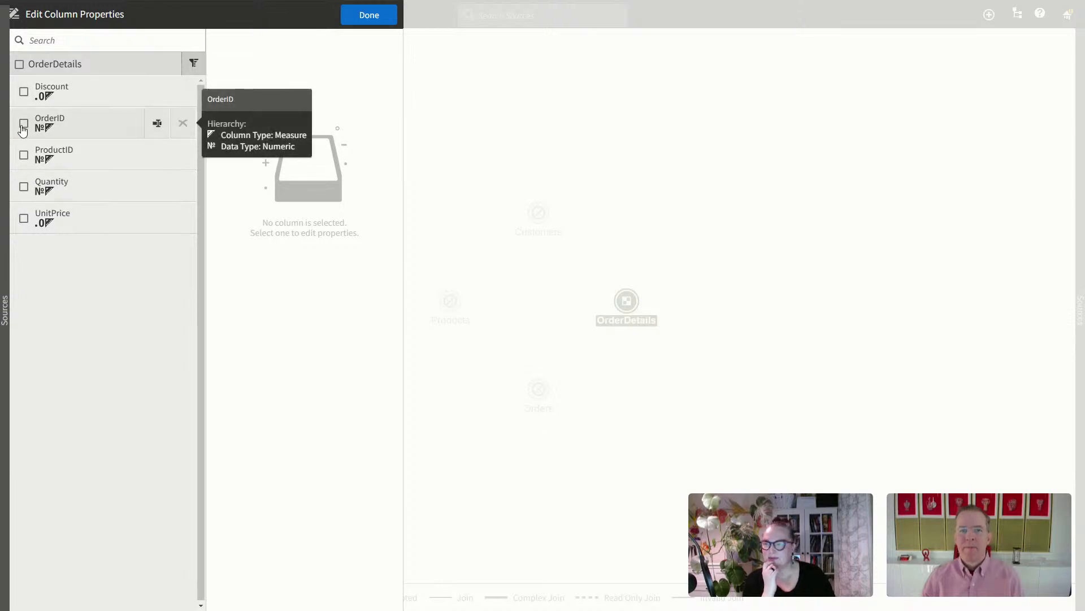
click(351, 86)
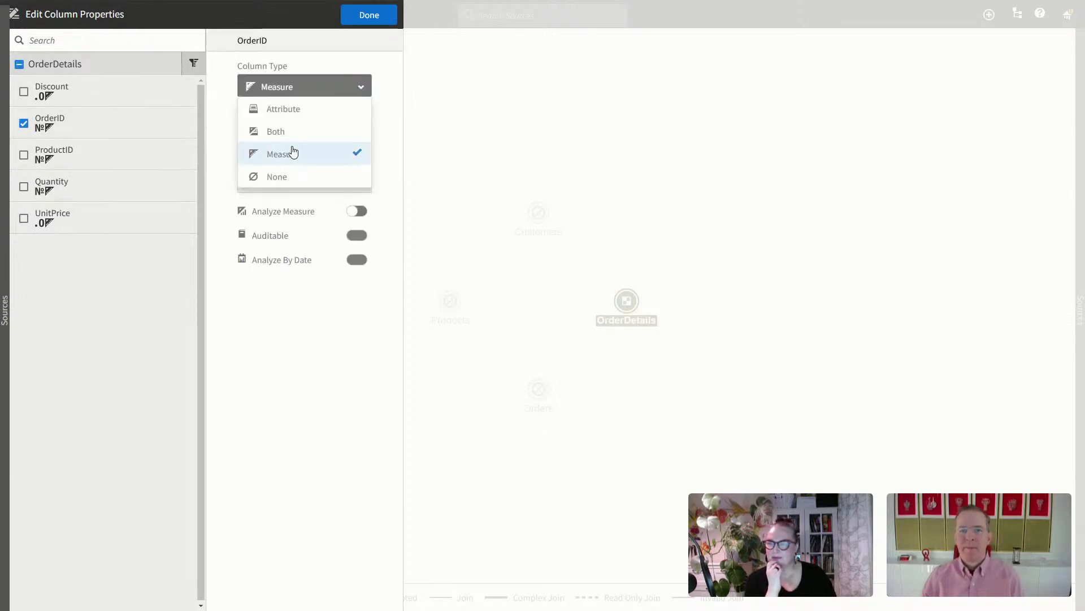
click(300, 133)
click(348, 182)
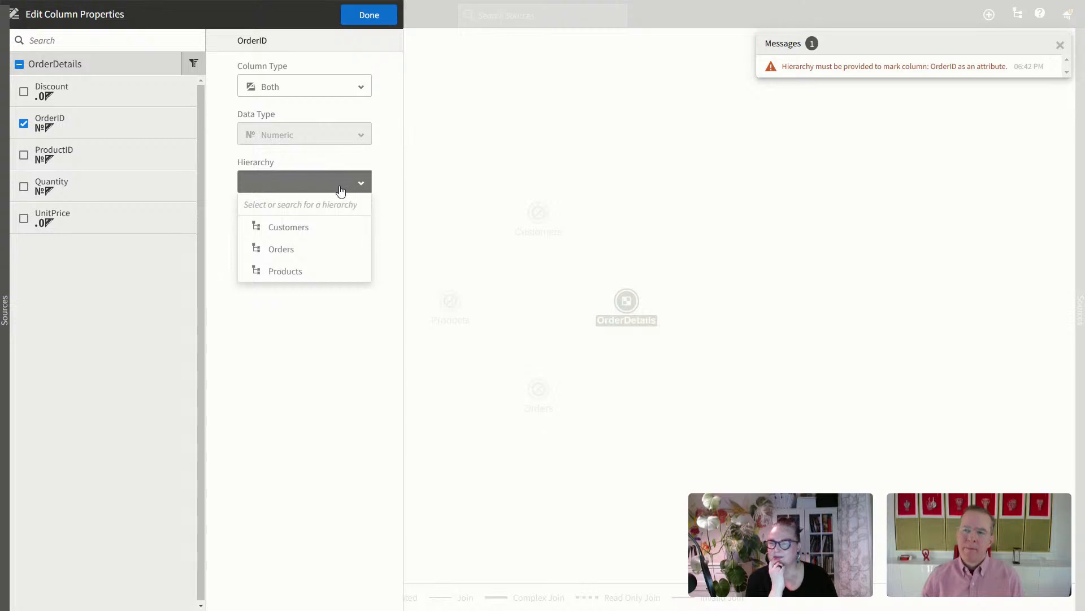
click(311, 250)
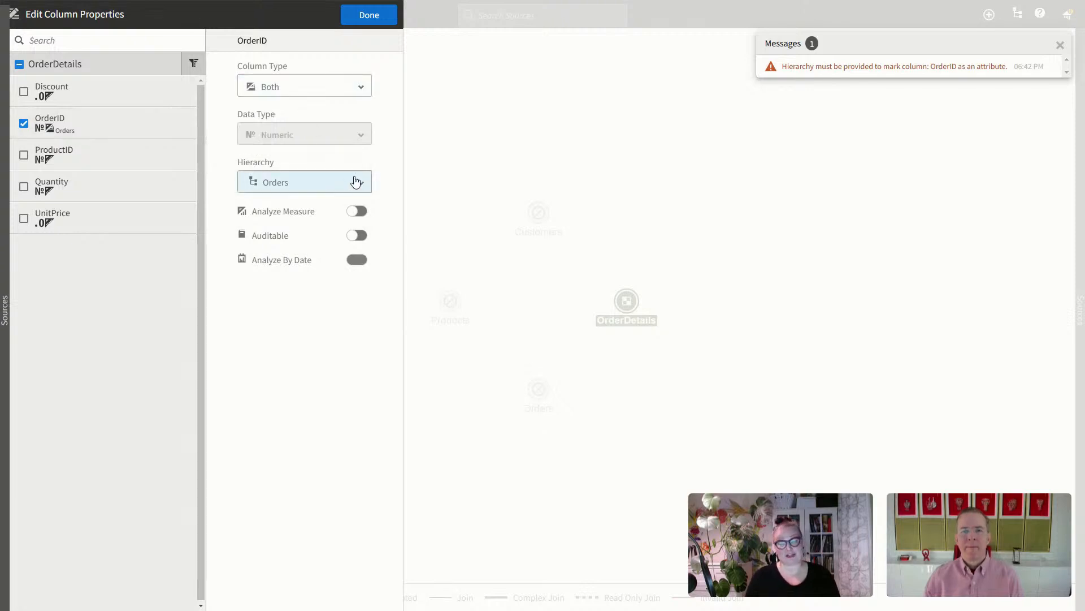
Step: Set ProductID to Both in the Products hierarchy, then filter the columns to Measure
click(24, 123)
click(23, 155)
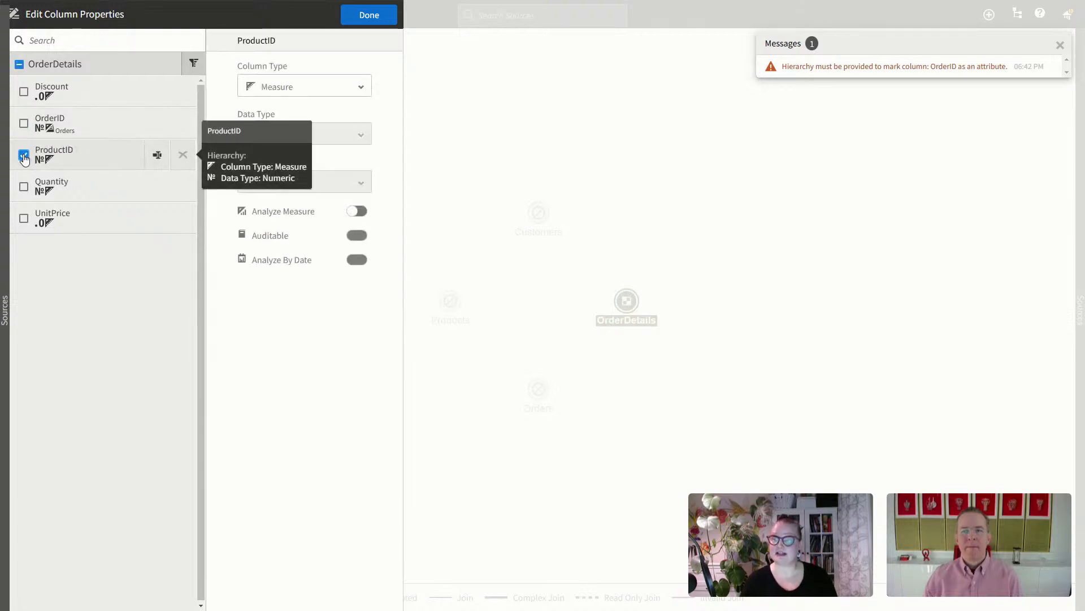
click(313, 88)
click(293, 136)
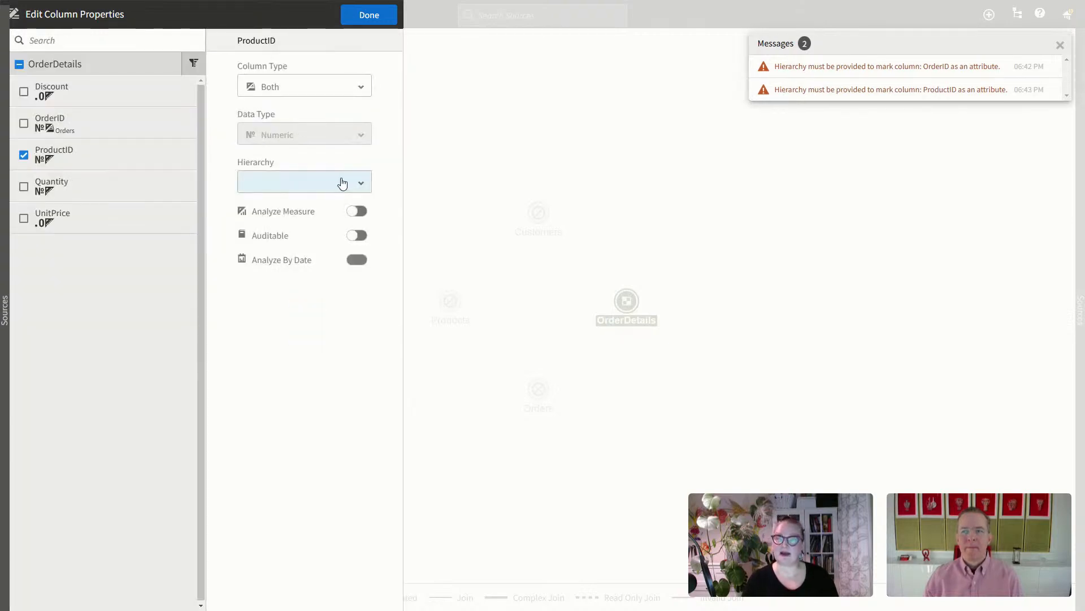
click(343, 183)
click(304, 273)
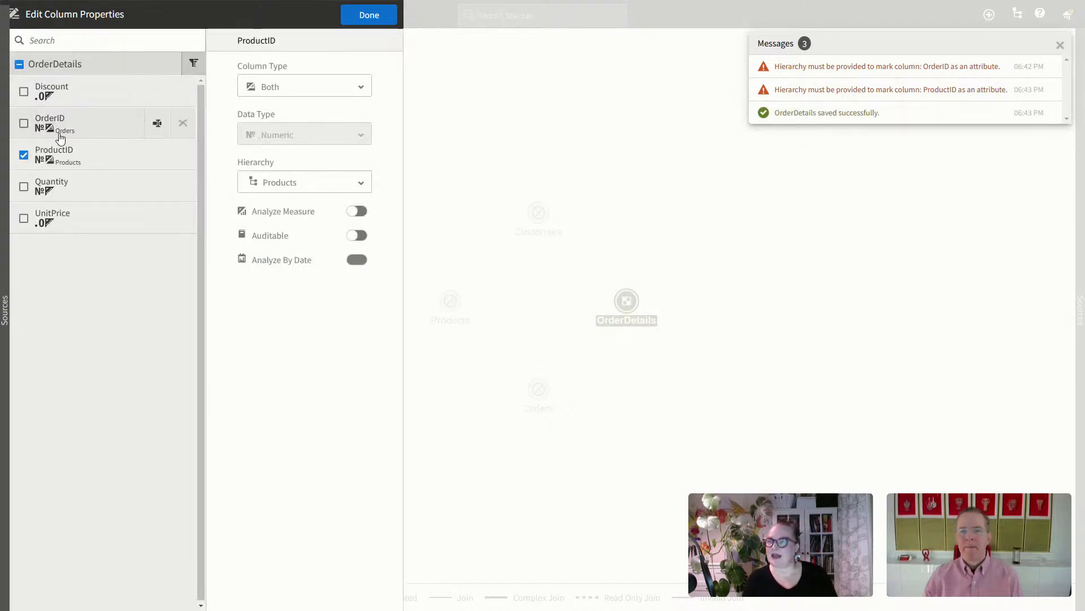
click(184, 66)
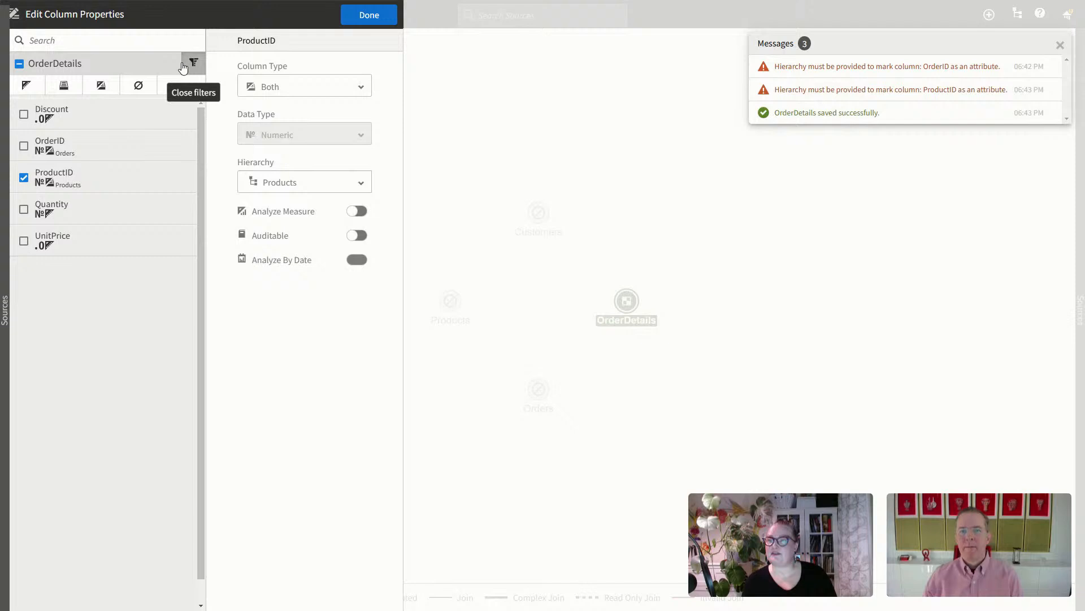
click(26, 85)
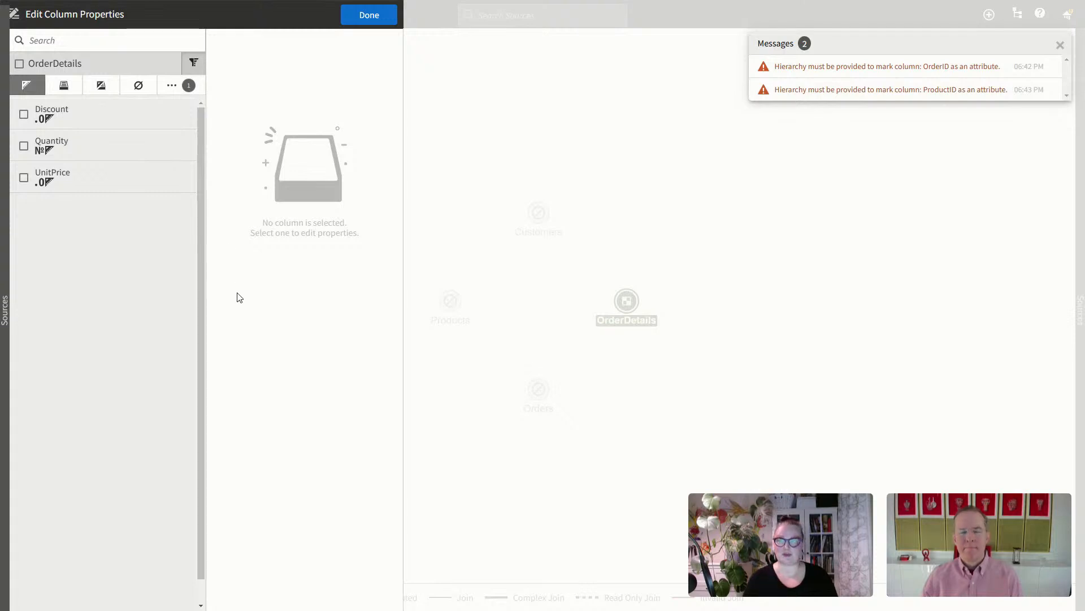
Step: In the Orders source, set CustomerID to type Both in the Customers hierarchy
click(360, 21)
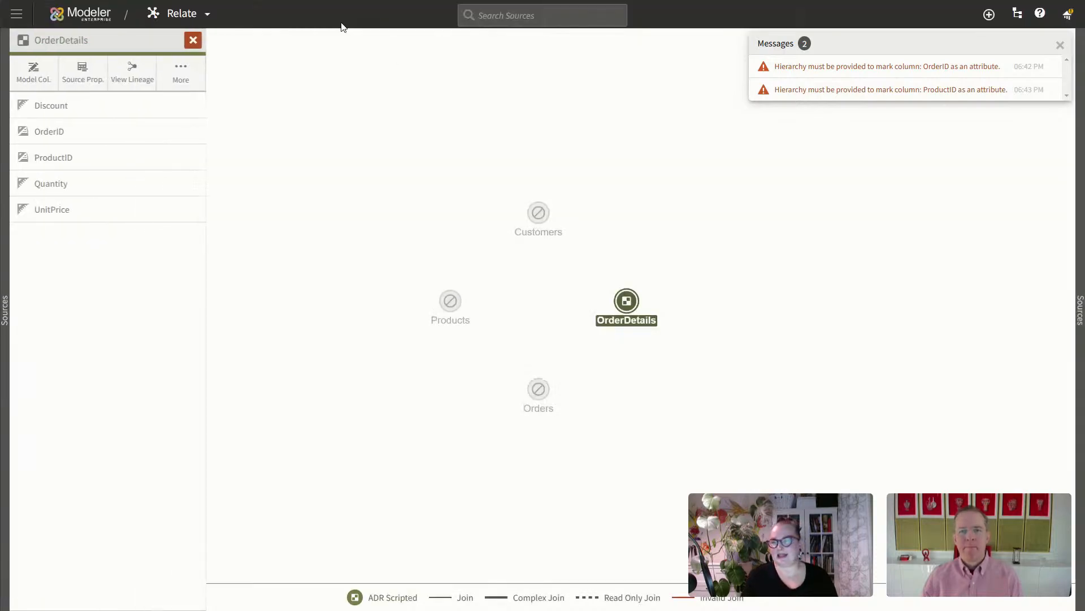
click(6, 320)
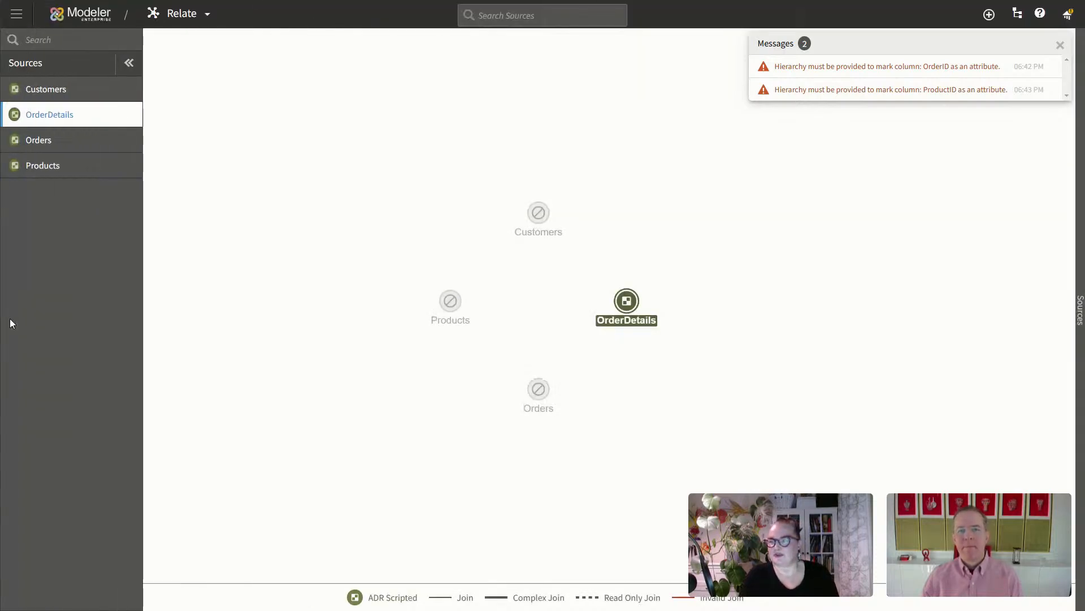
click(63, 142)
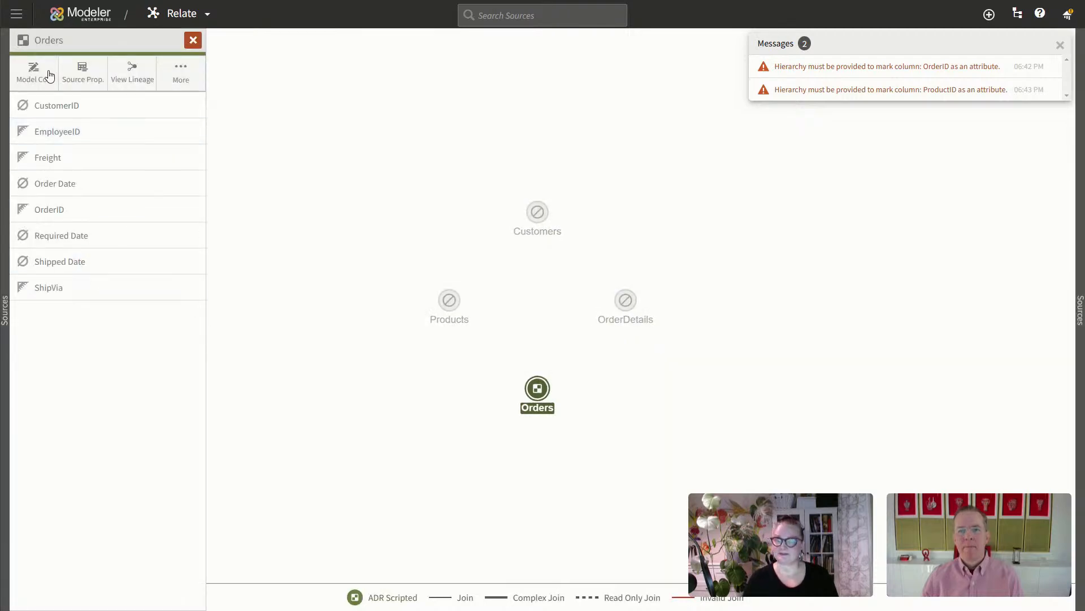
click(114, 106)
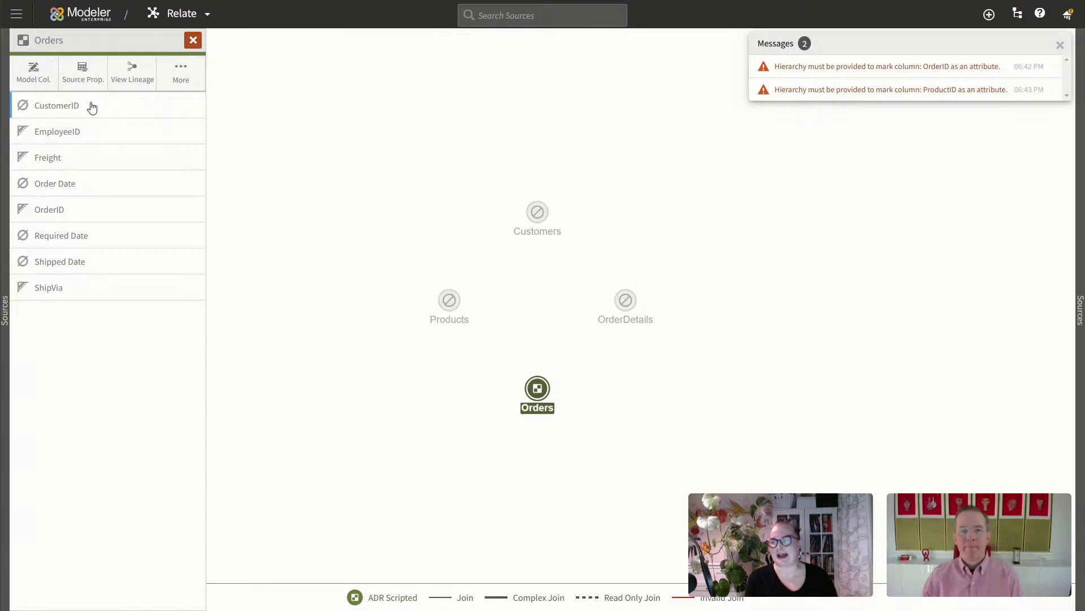
click(33, 68)
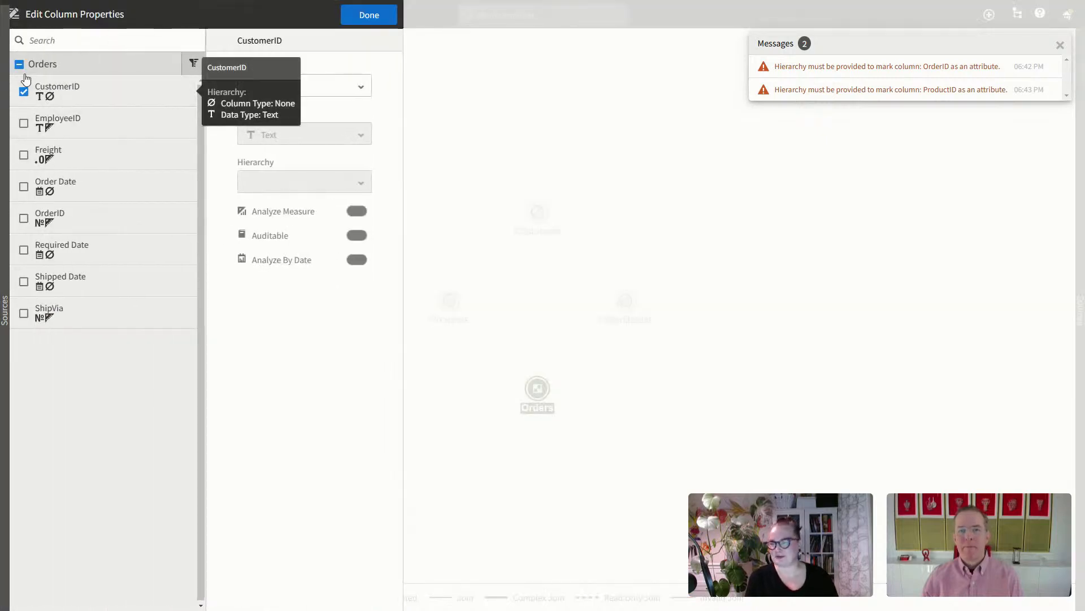
click(350, 90)
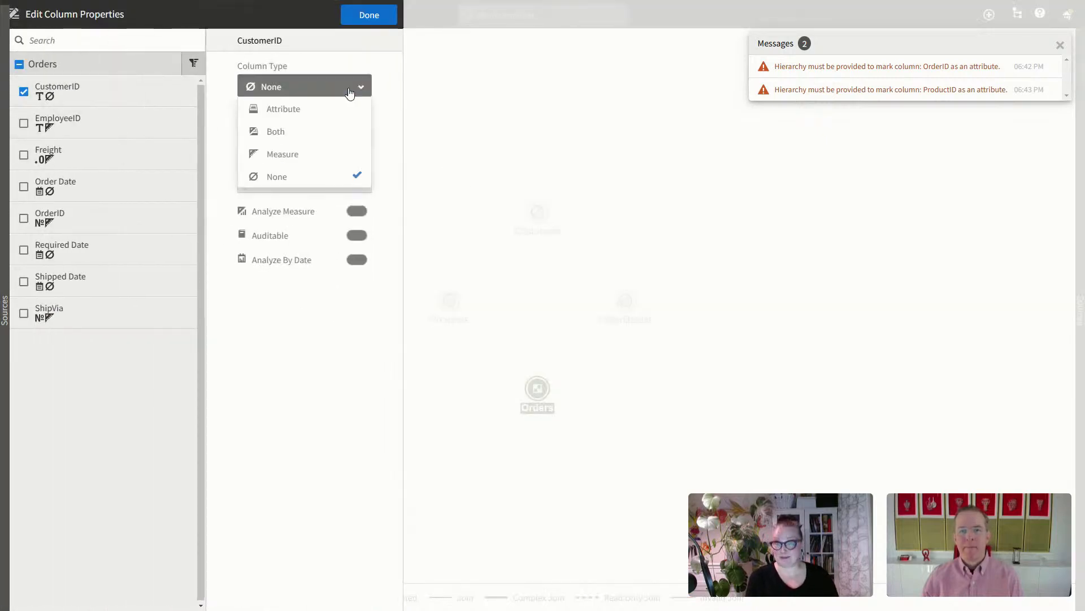
click(331, 132)
click(355, 185)
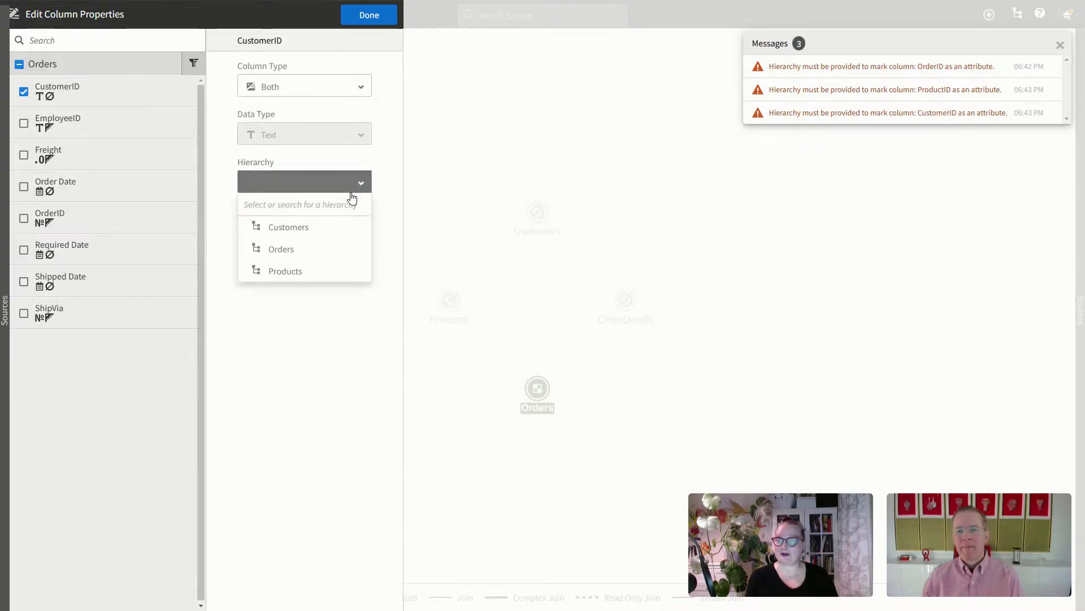
click(309, 229)
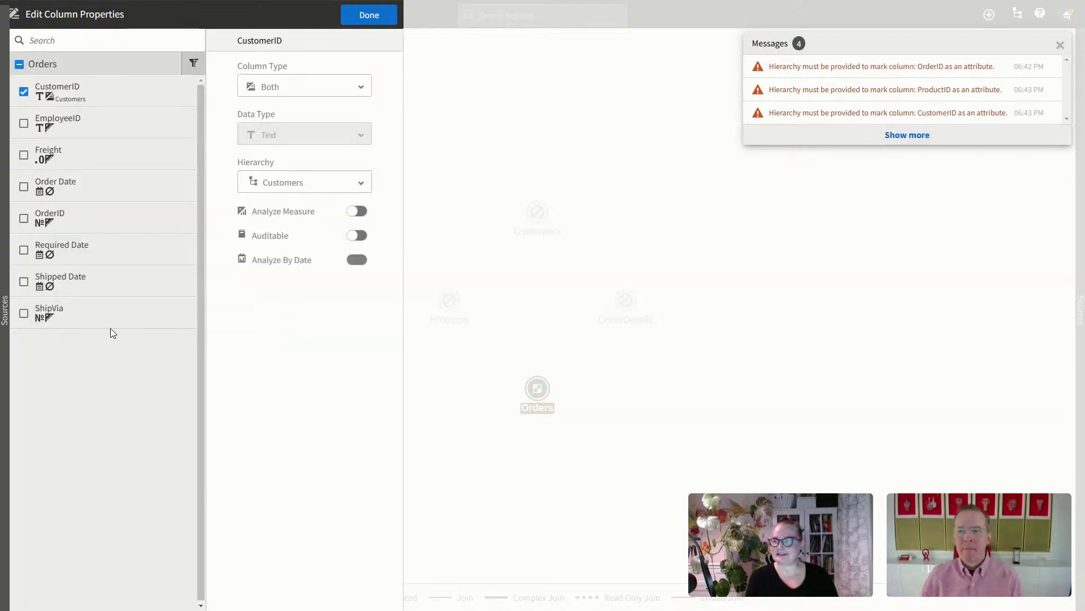
Step: Set the Orders source's OrderID to type Both in the Orders hierarchy
click(23, 92)
click(24, 218)
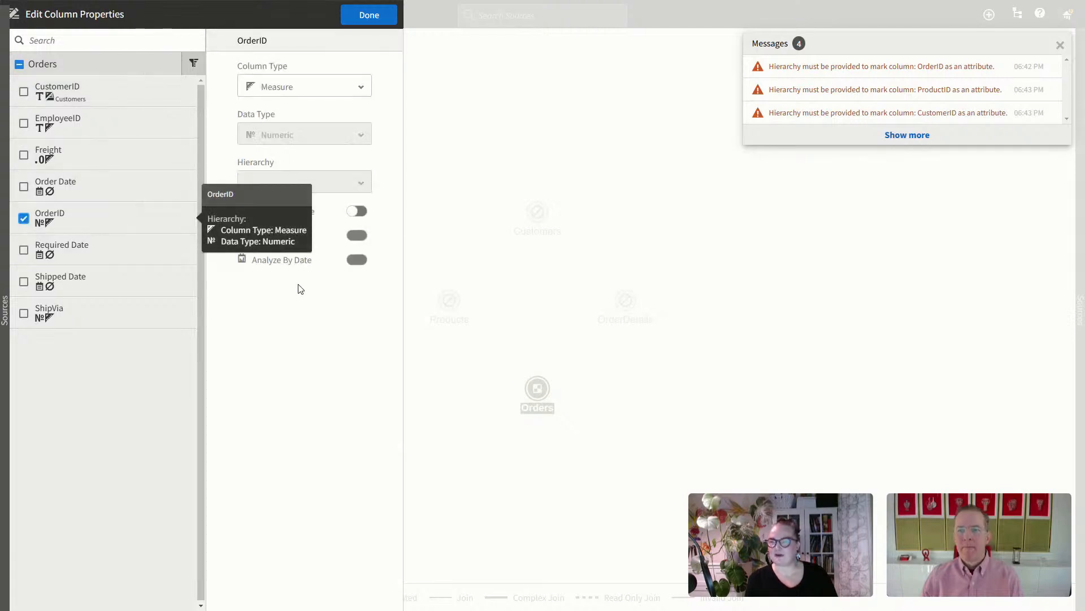
click(355, 92)
click(330, 134)
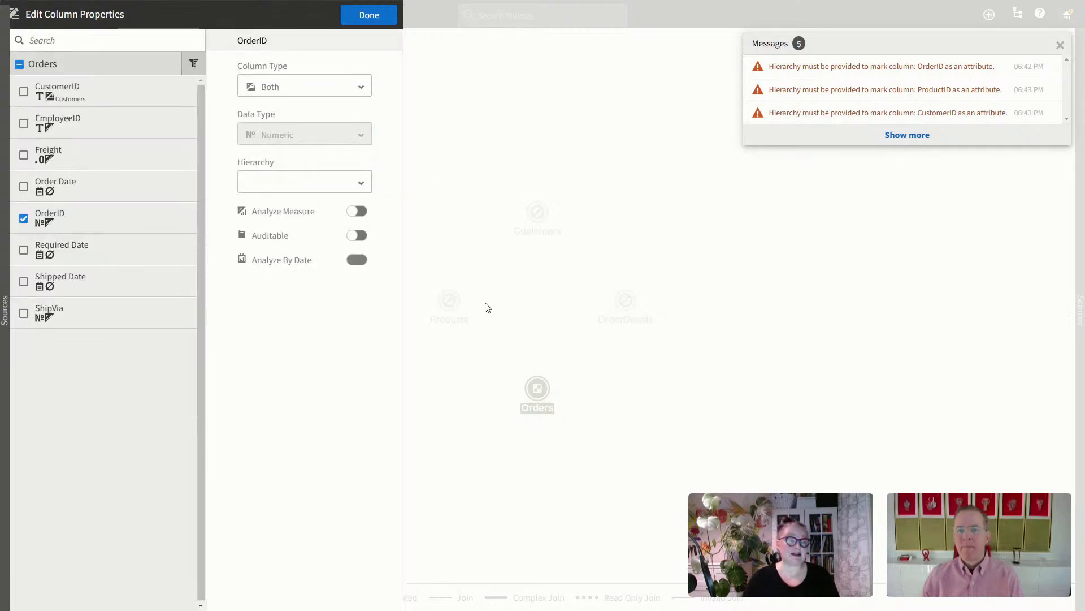
click(356, 184)
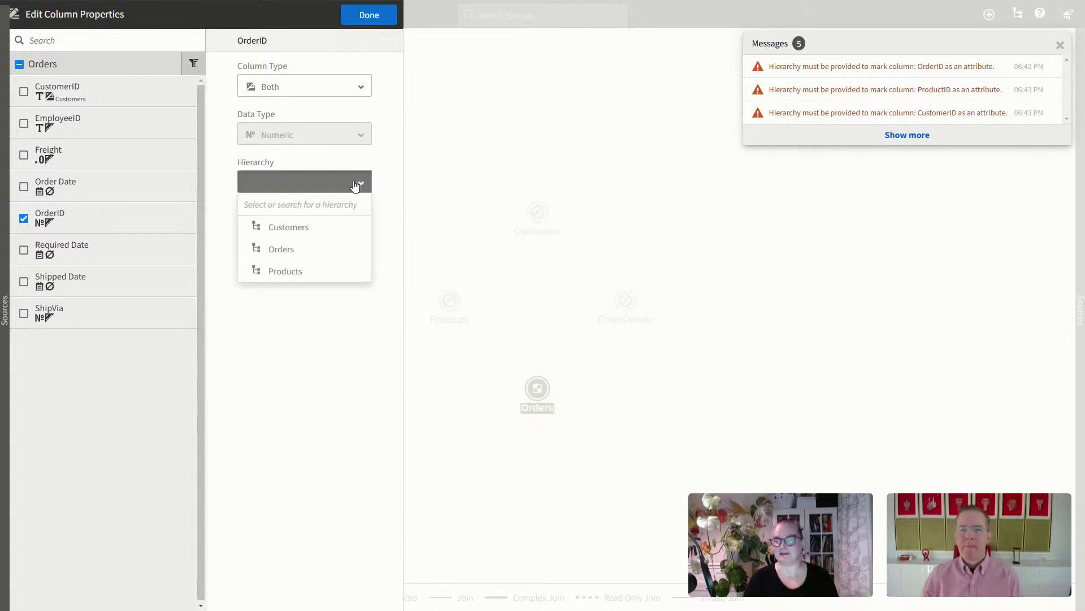
click(336, 253)
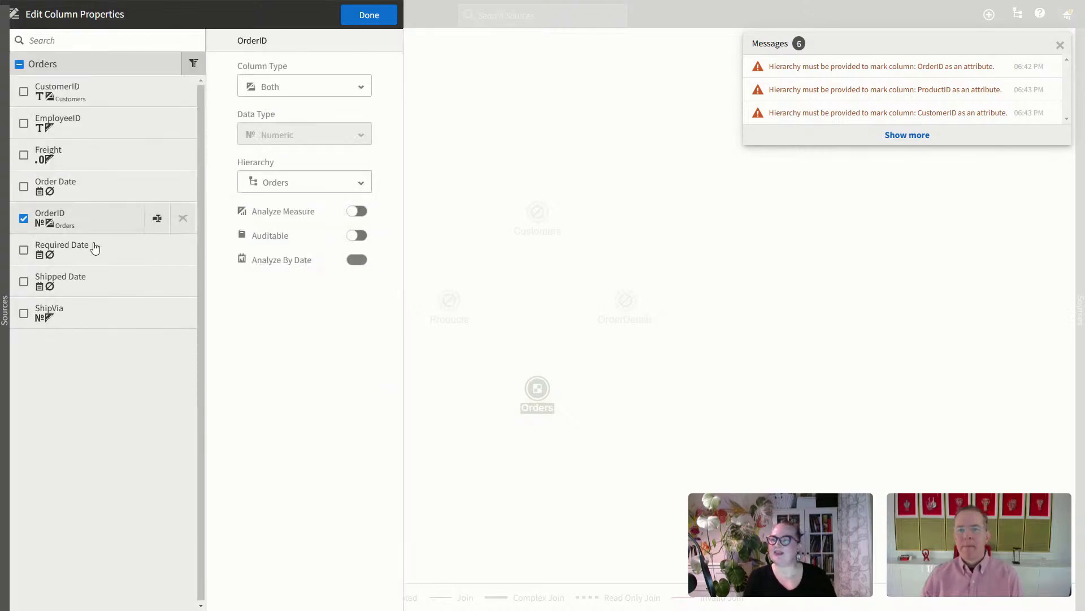
Step: Make EmployeeID an Attribute in the Orders hierarchy
click(24, 219)
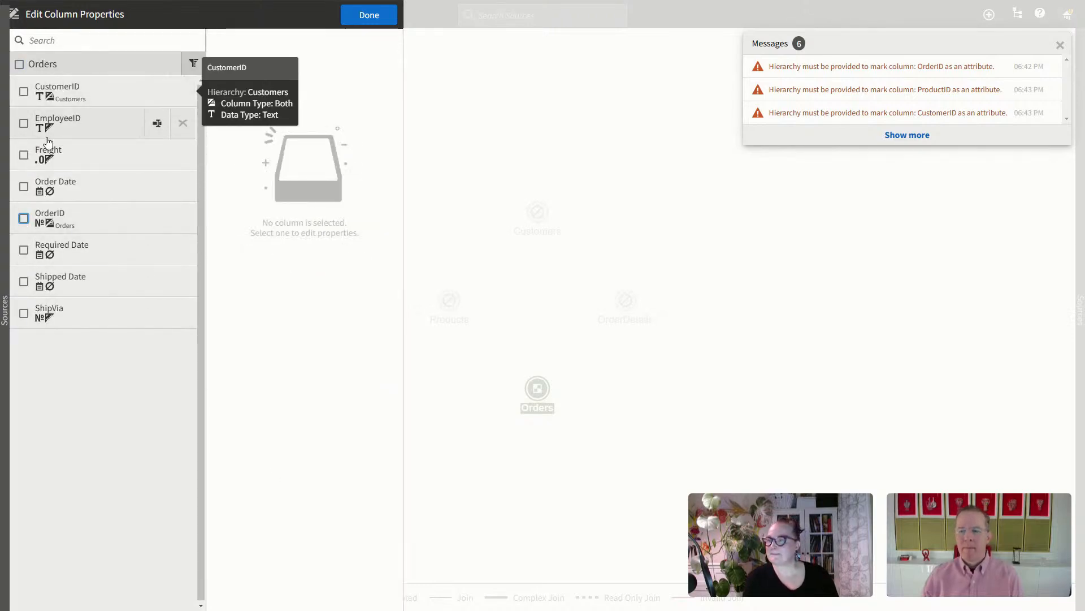
click(25, 125)
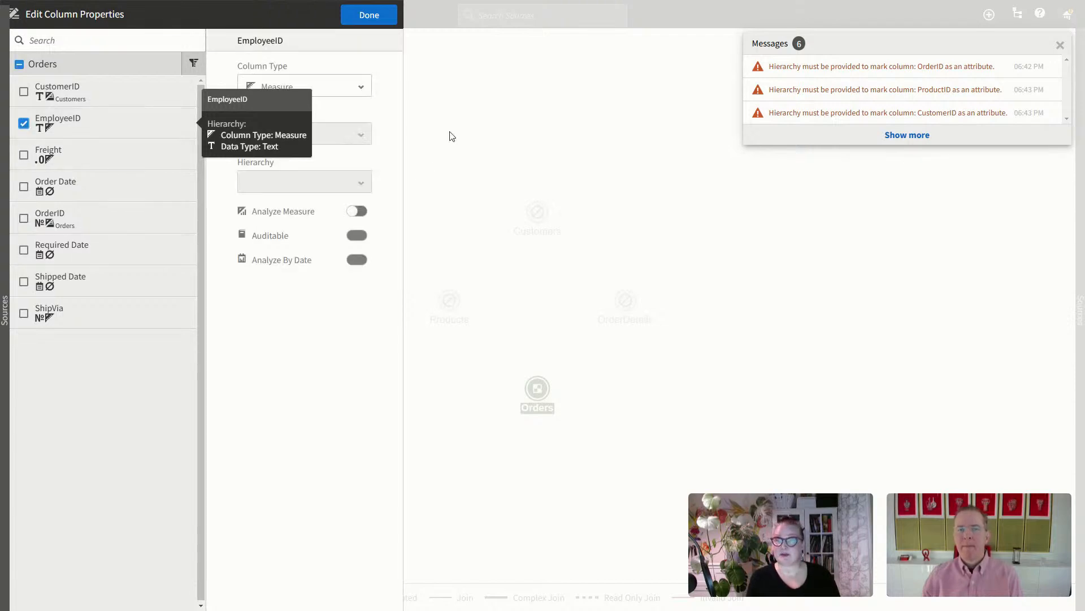
click(334, 88)
click(320, 108)
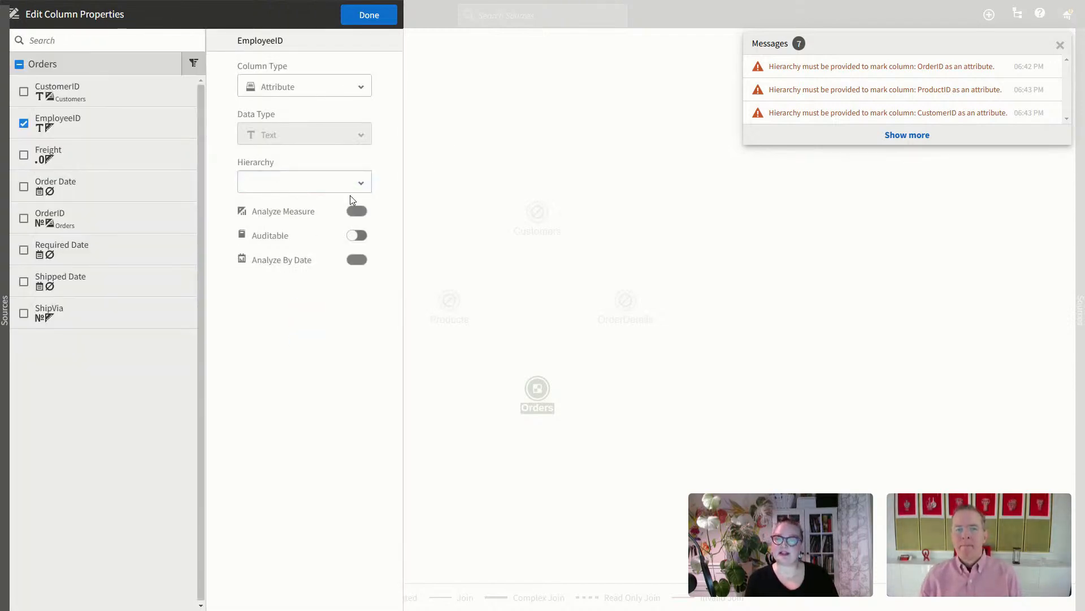
click(354, 185)
click(325, 249)
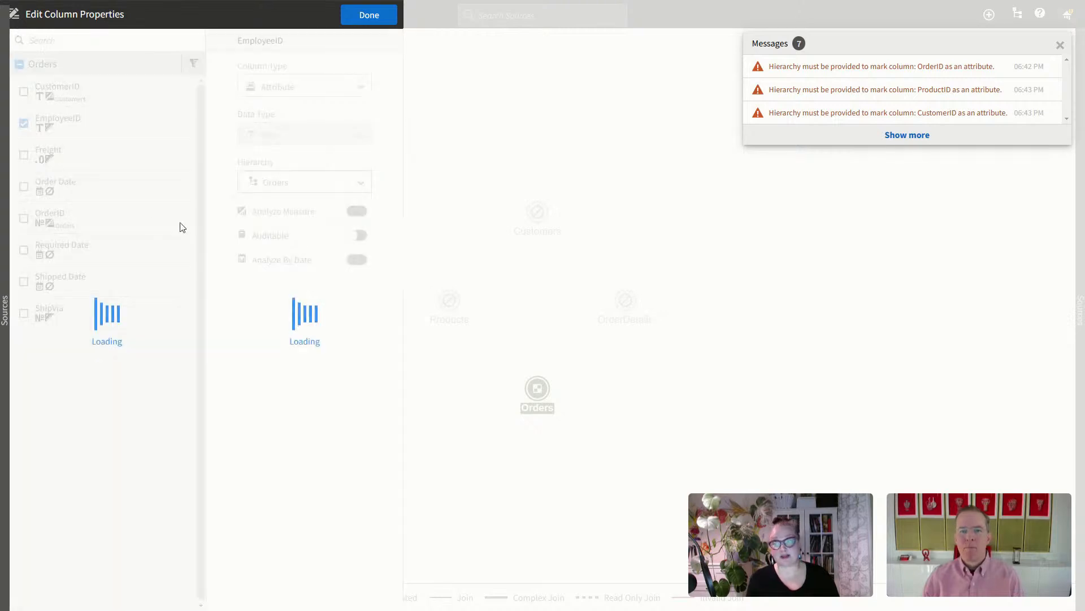
click(23, 125)
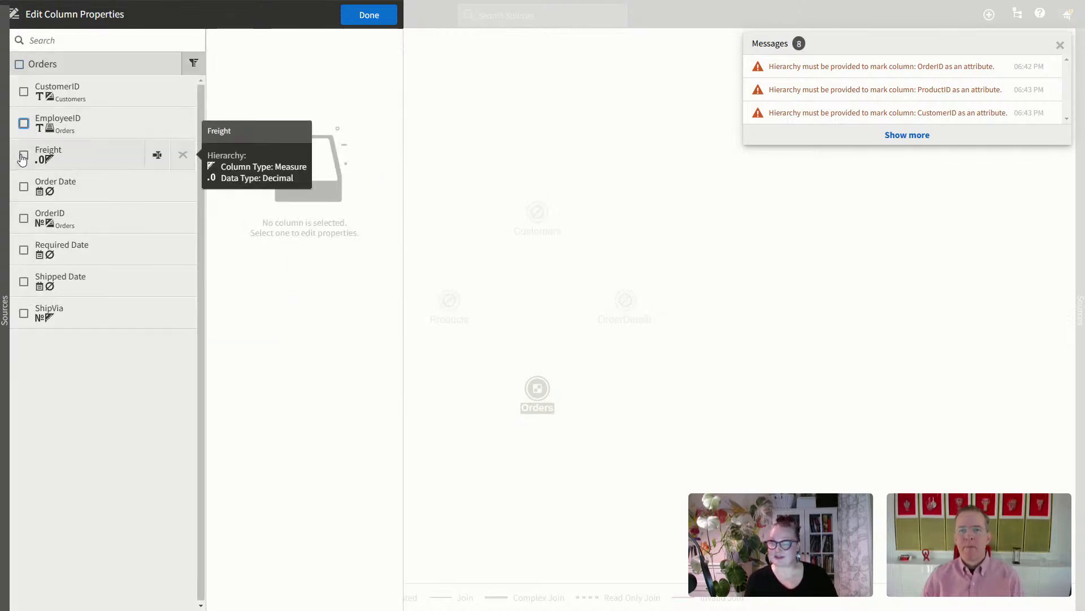
Step: Switch on Analyze By Date for the Orders source's Order Date column
click(51, 160)
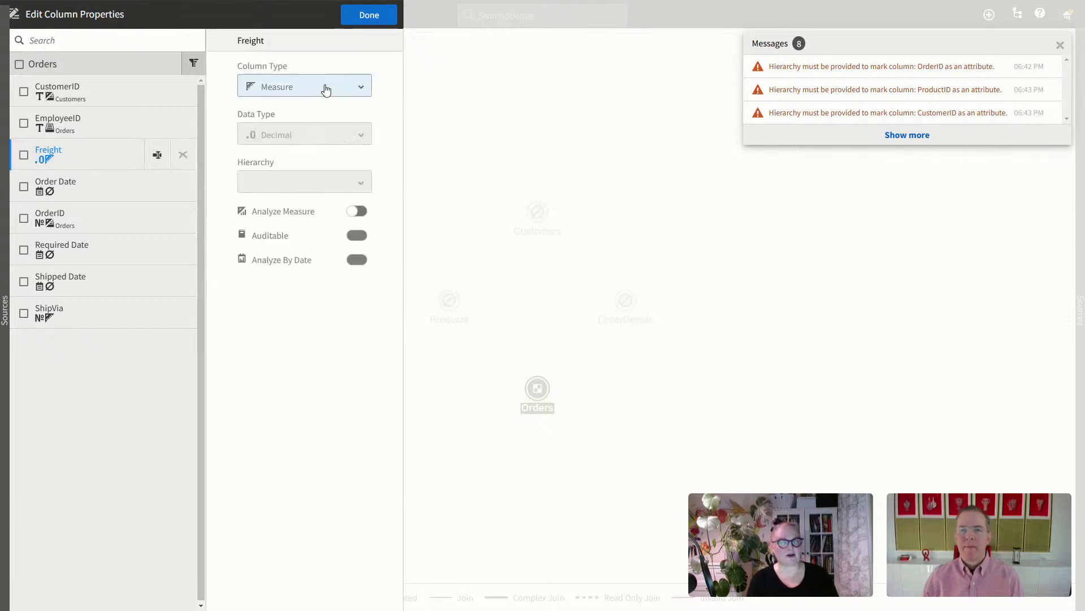
click(104, 189)
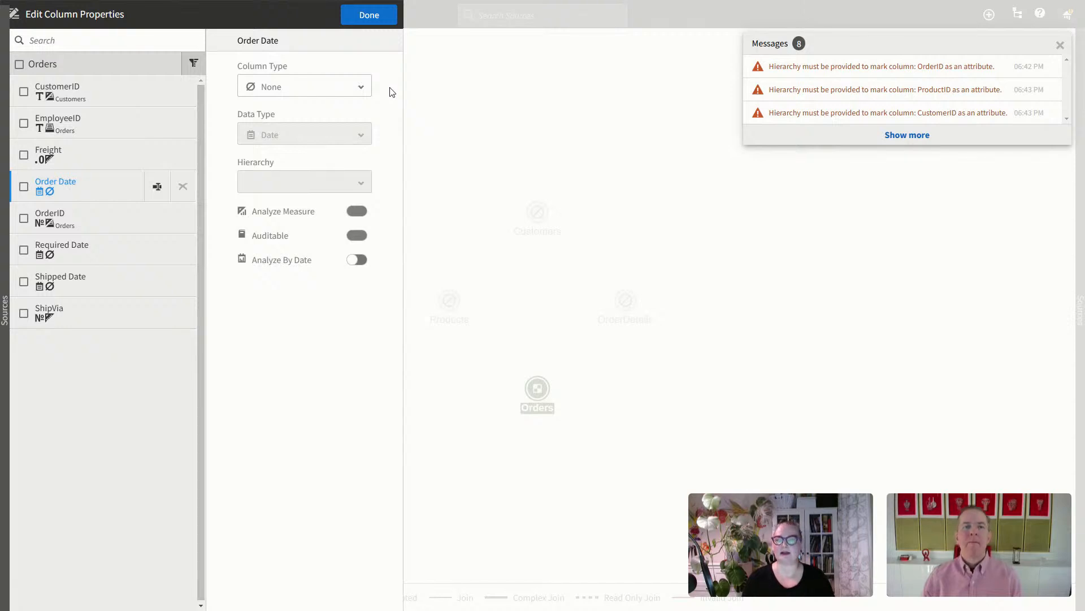
click(360, 262)
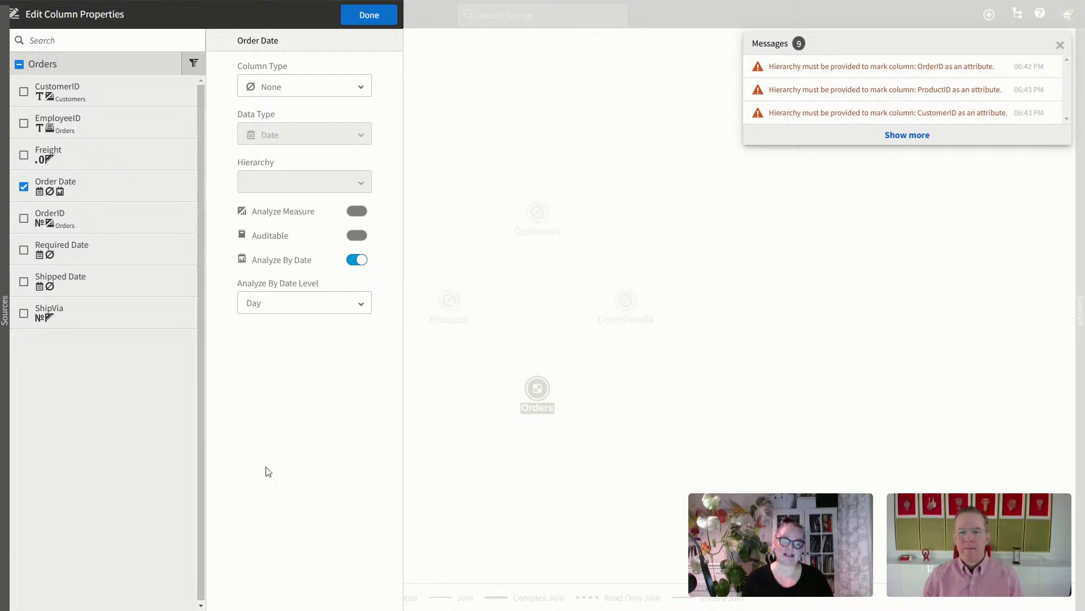
Step: Keep Order Date's date analysis level at Day
click(364, 303)
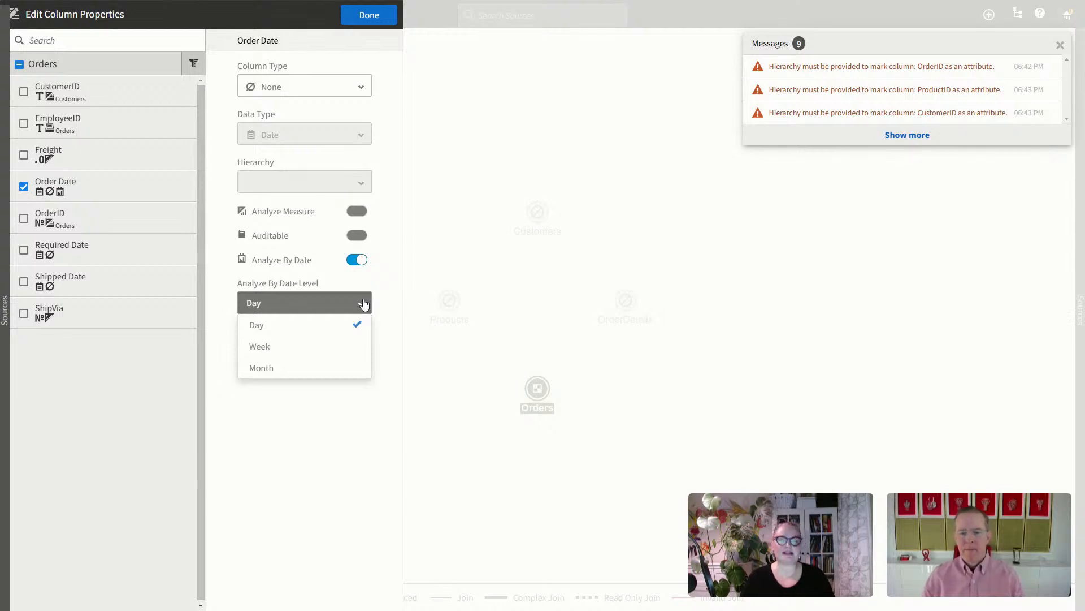
click(312, 503)
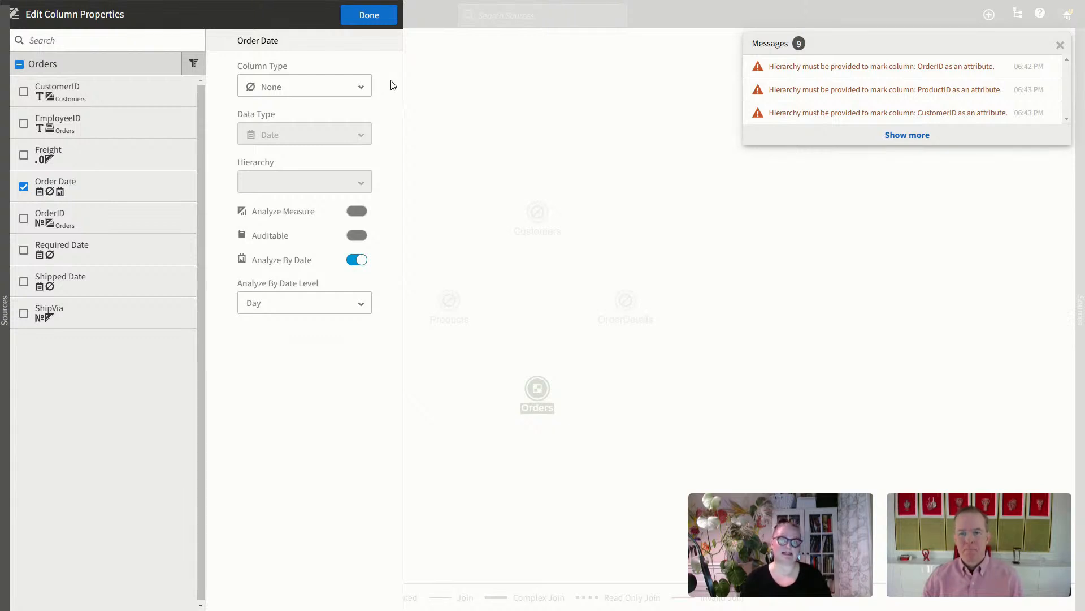
click(23, 186)
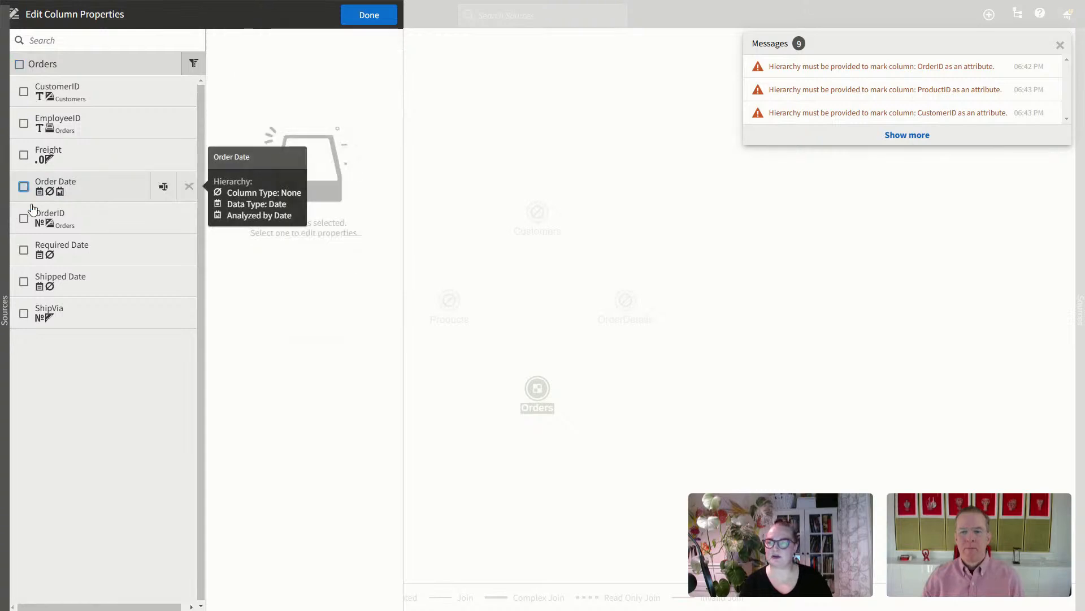
click(23, 218)
click(23, 218)
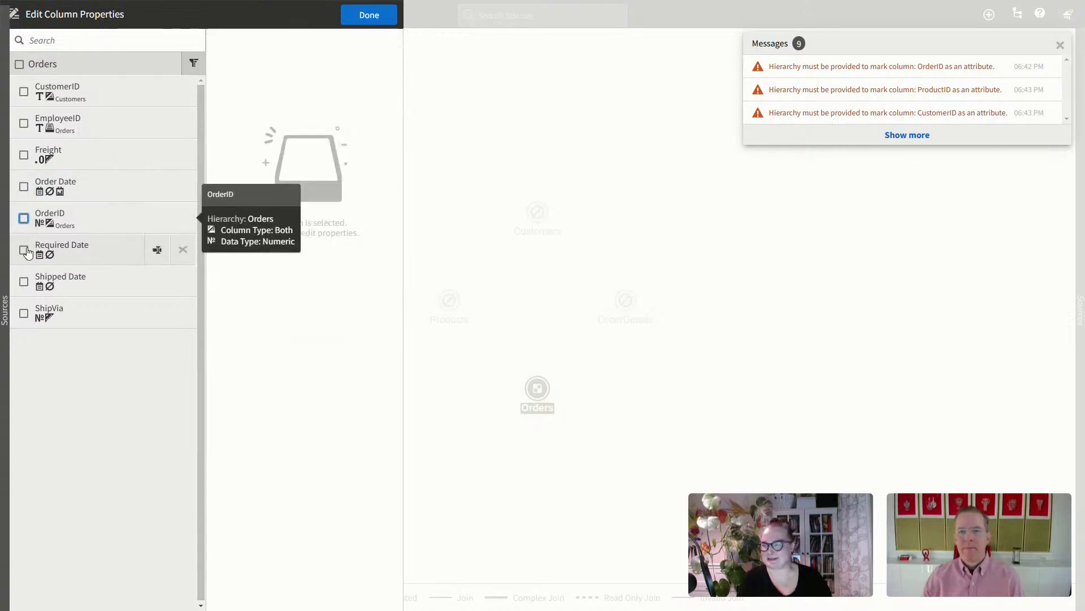
Step: Turn on Analyze By Date for Required Date and Shipped Date, keeping Column Type None
click(24, 250)
click(342, 86)
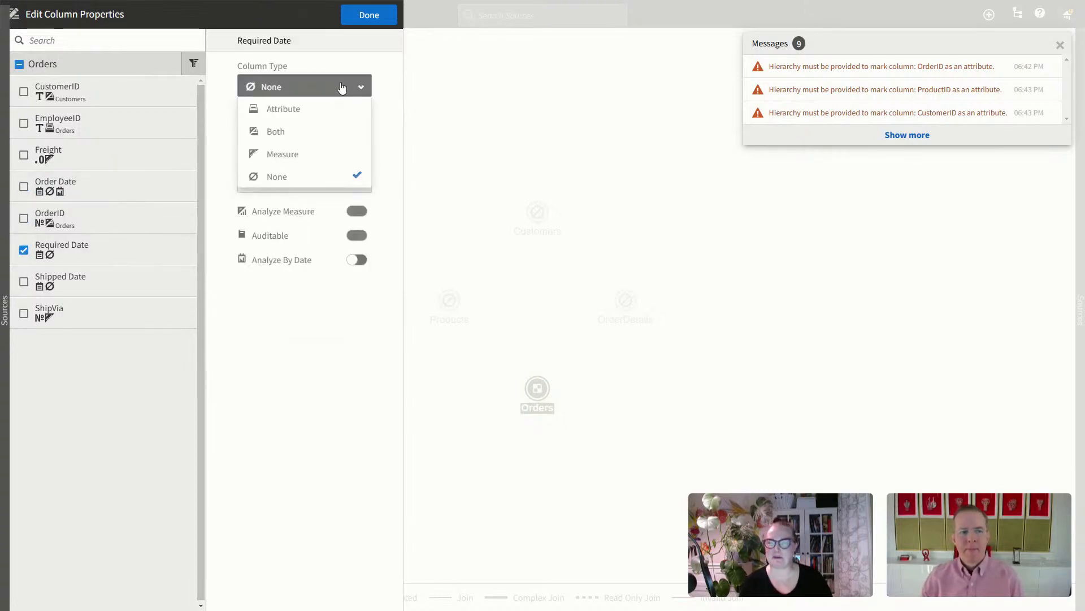
click(393, 69)
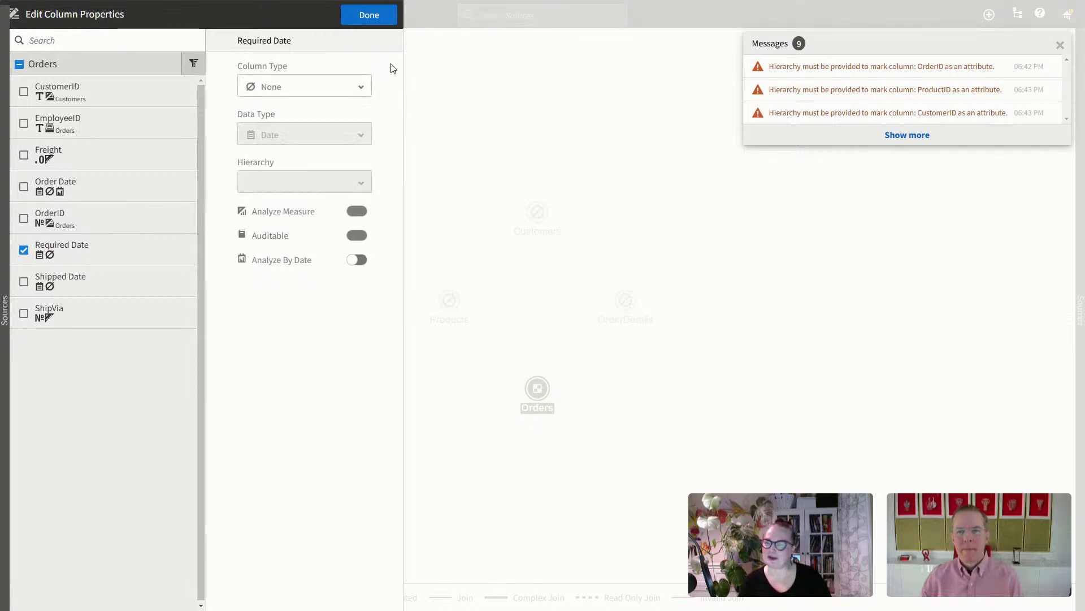
click(370, 264)
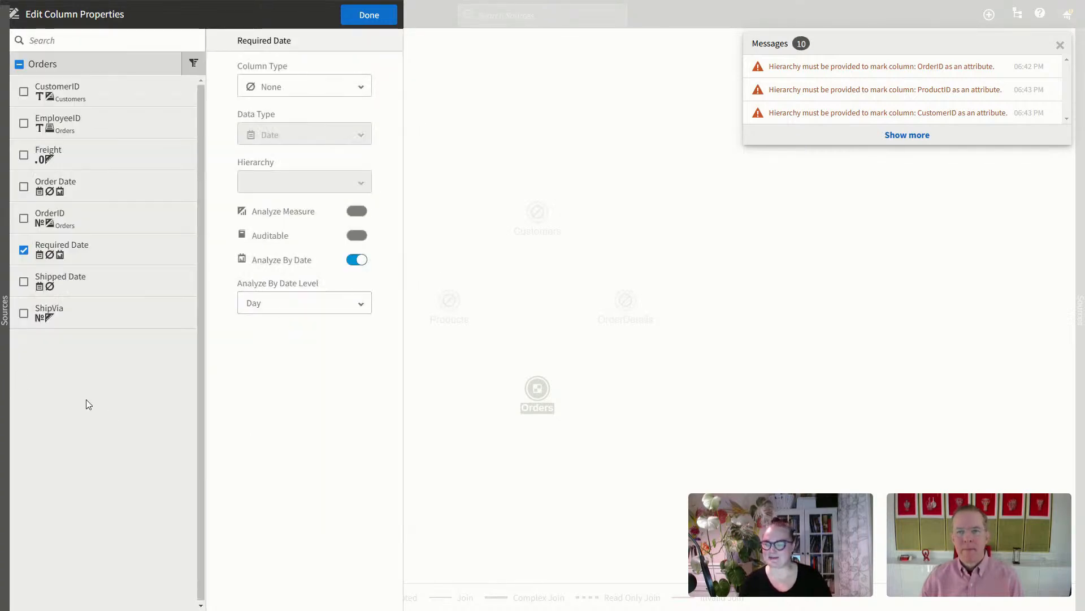
click(33, 286)
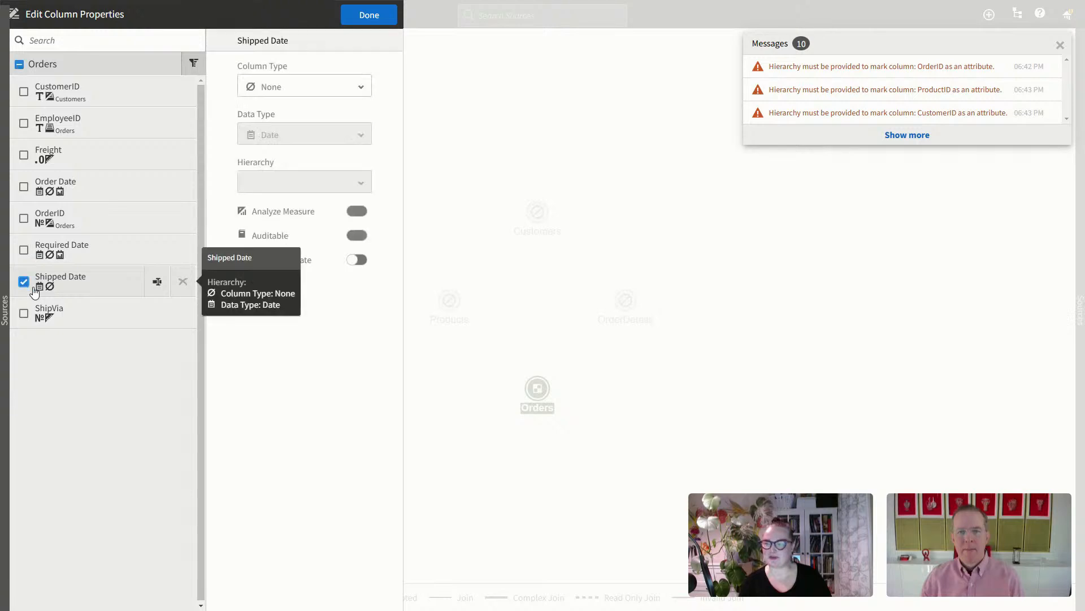
click(356, 86)
click(356, 85)
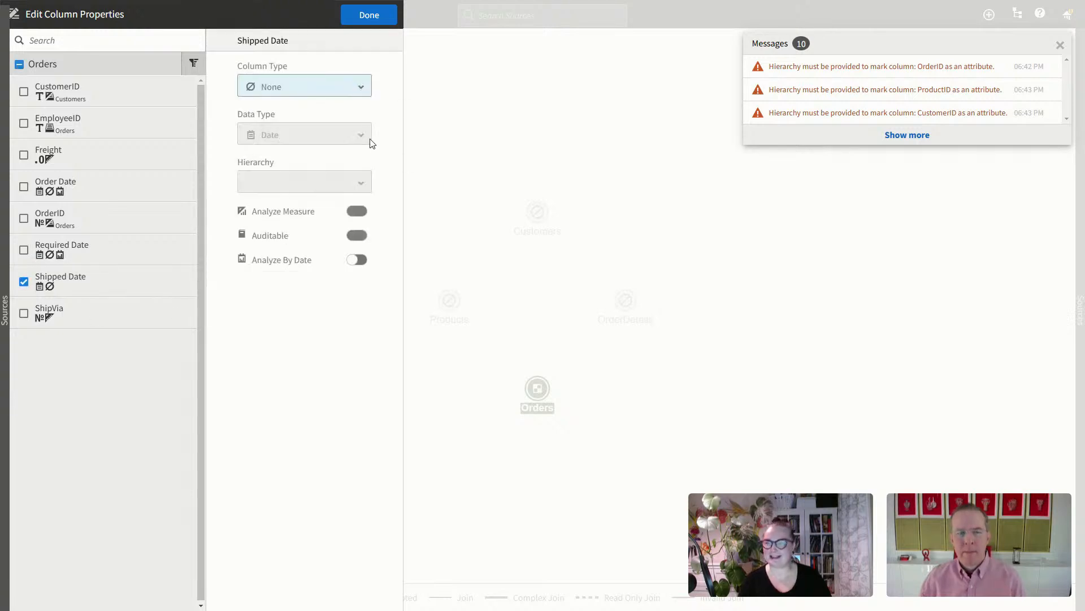
click(357, 260)
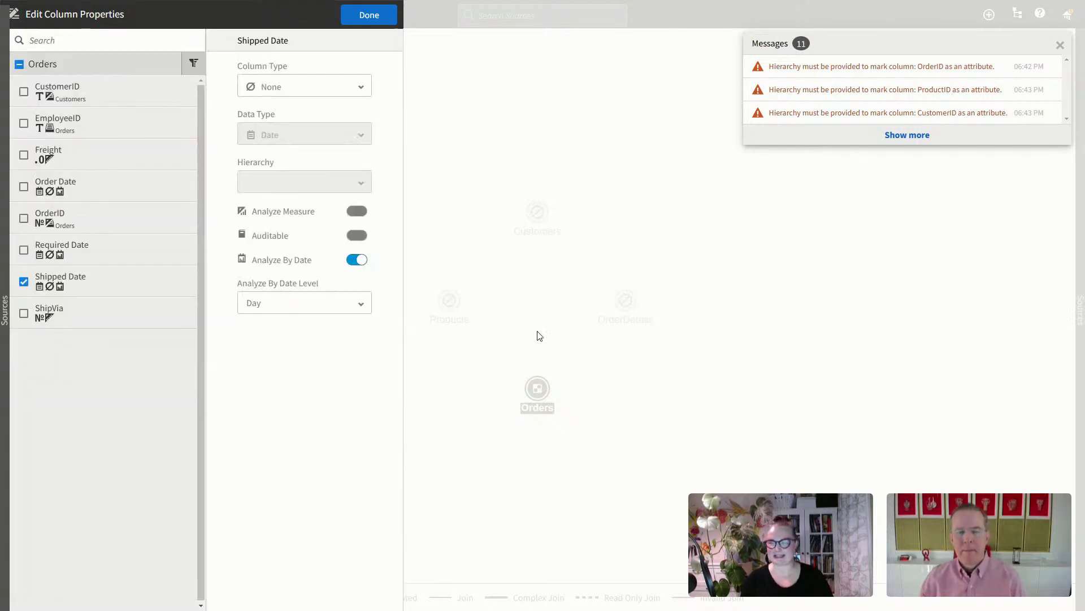
click(8, 314)
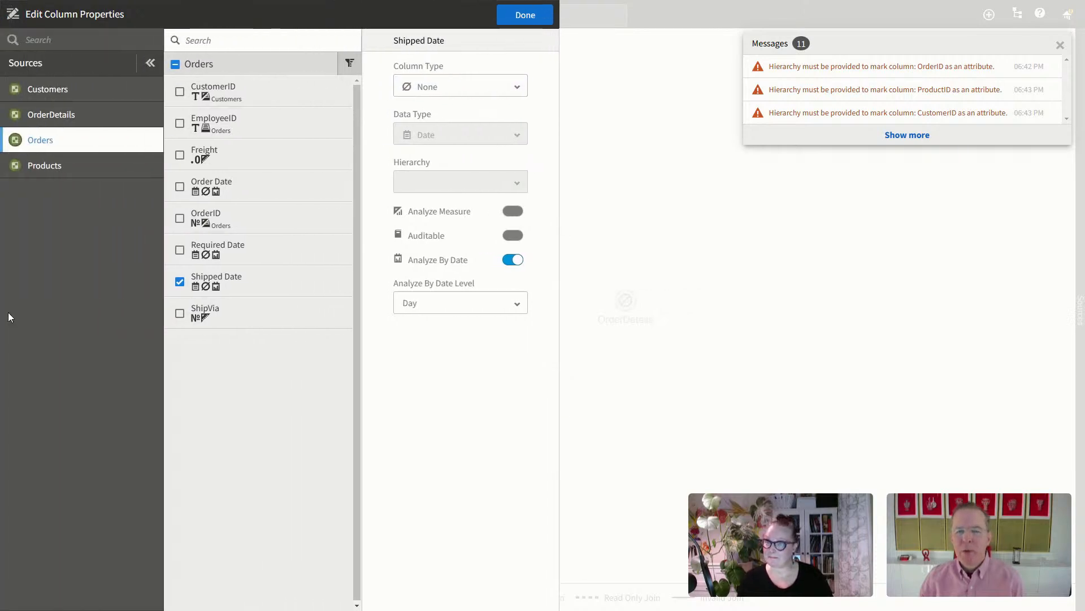
Step: In the Customers source, make CompanyName an attribute in the Customers hierarchy
click(65, 91)
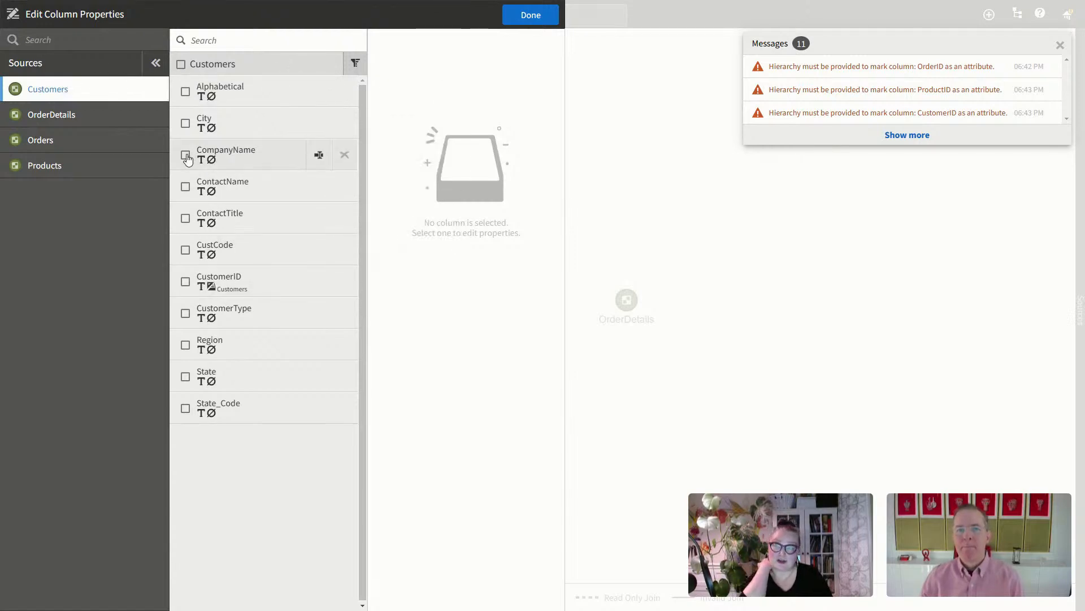
click(186, 158)
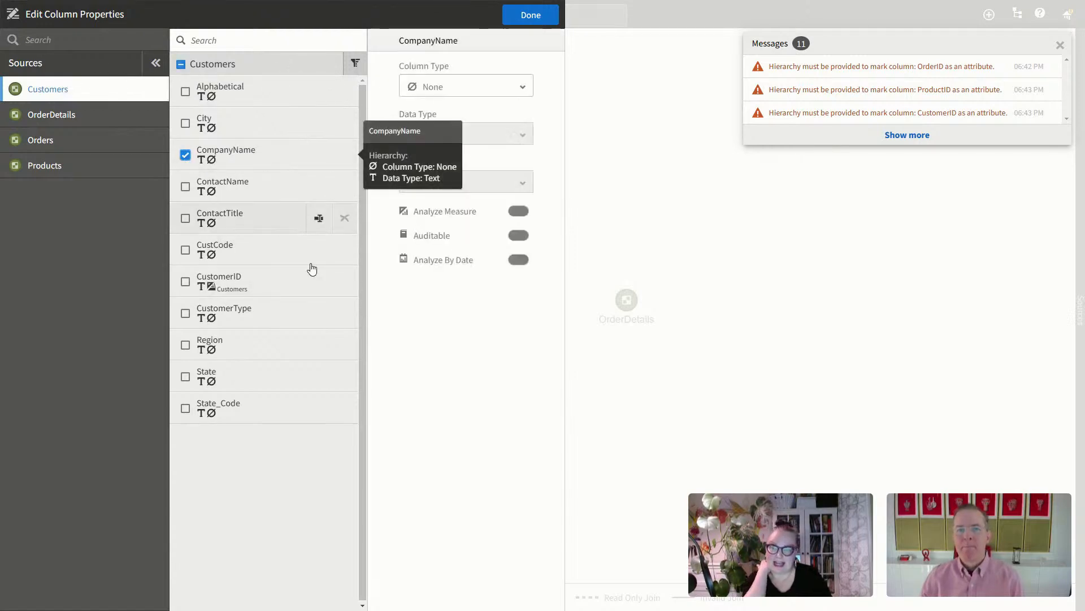
click(463, 91)
click(460, 109)
click(512, 184)
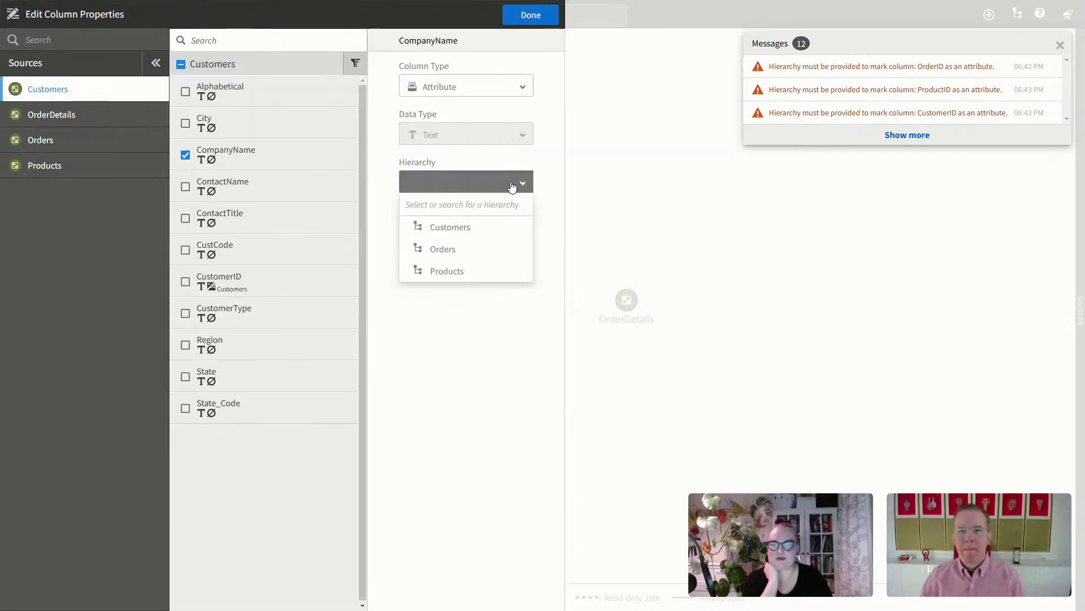
click(458, 228)
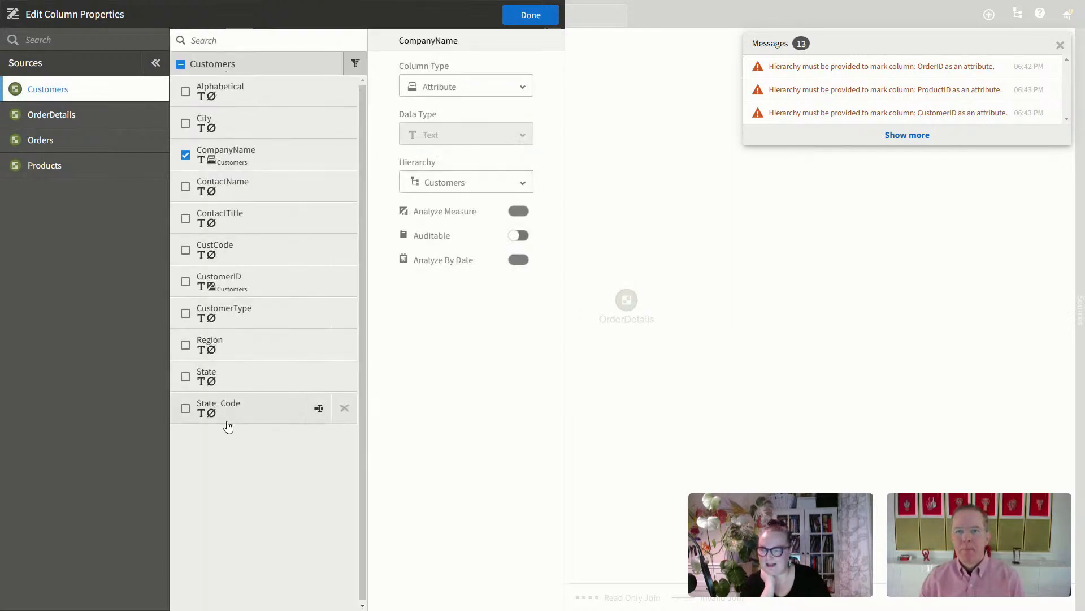
Step: Make CustomerType an attribute assigned to the Customers hierarchy
click(186, 155)
click(184, 312)
click(505, 88)
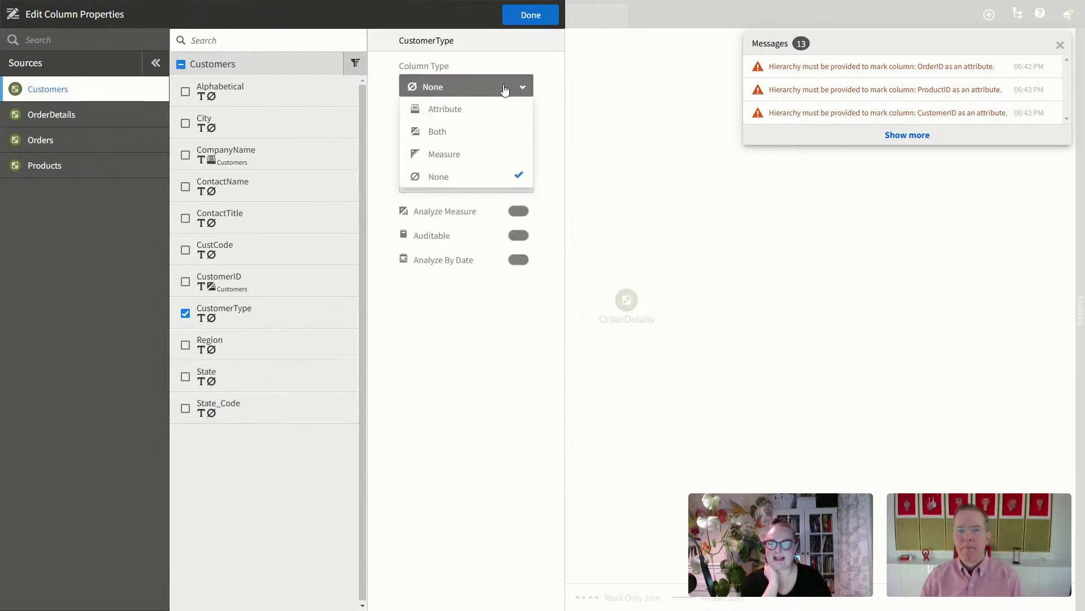
click(483, 109)
click(514, 181)
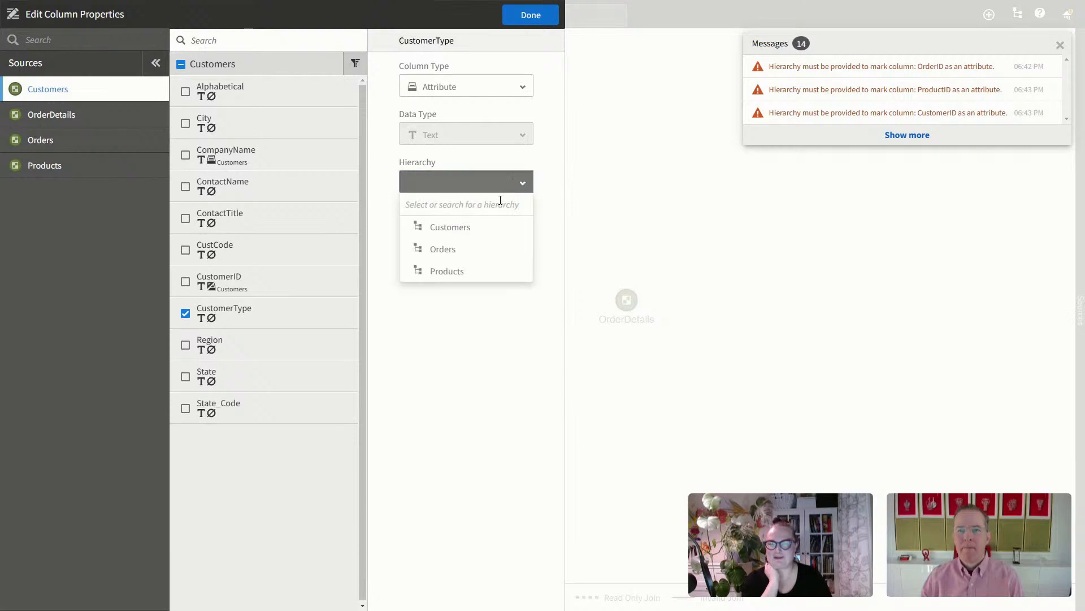
click(481, 226)
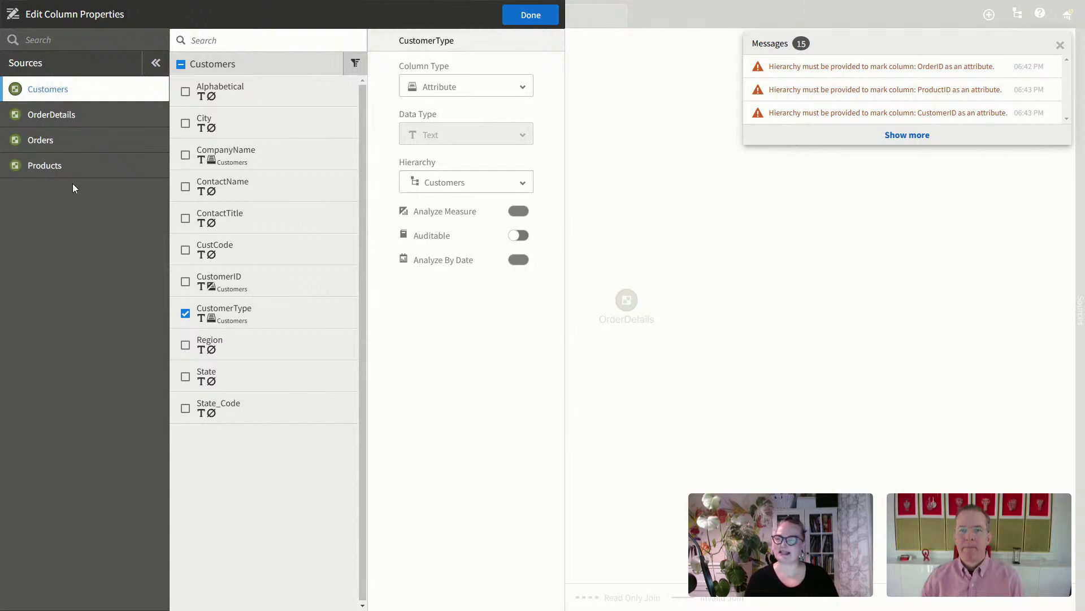
Step: Glance at the Products columns, return to Customers, and close the column properties editor
click(67, 166)
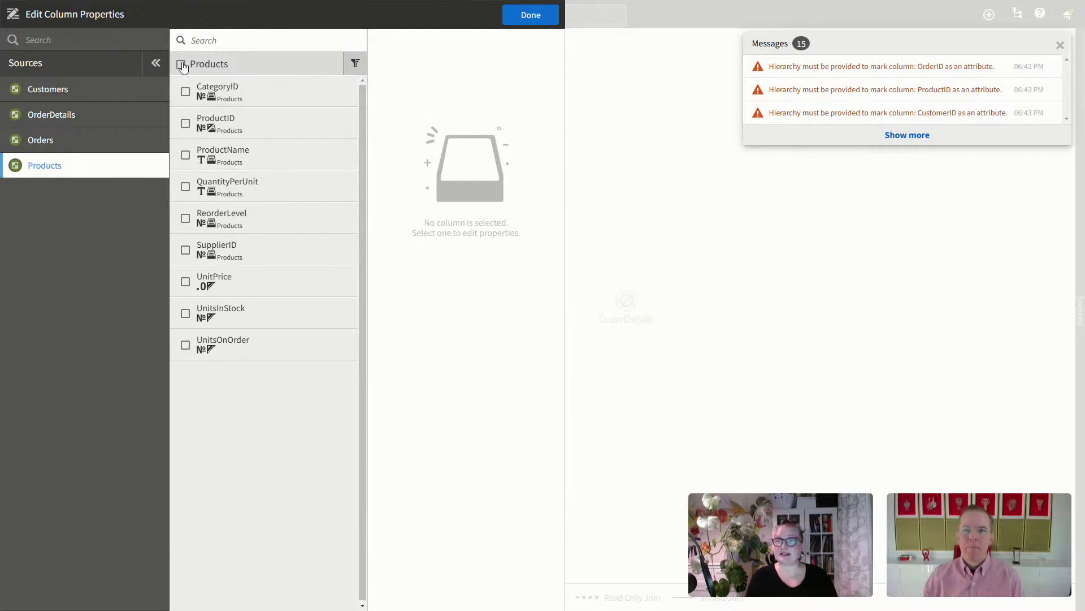
click(47, 90)
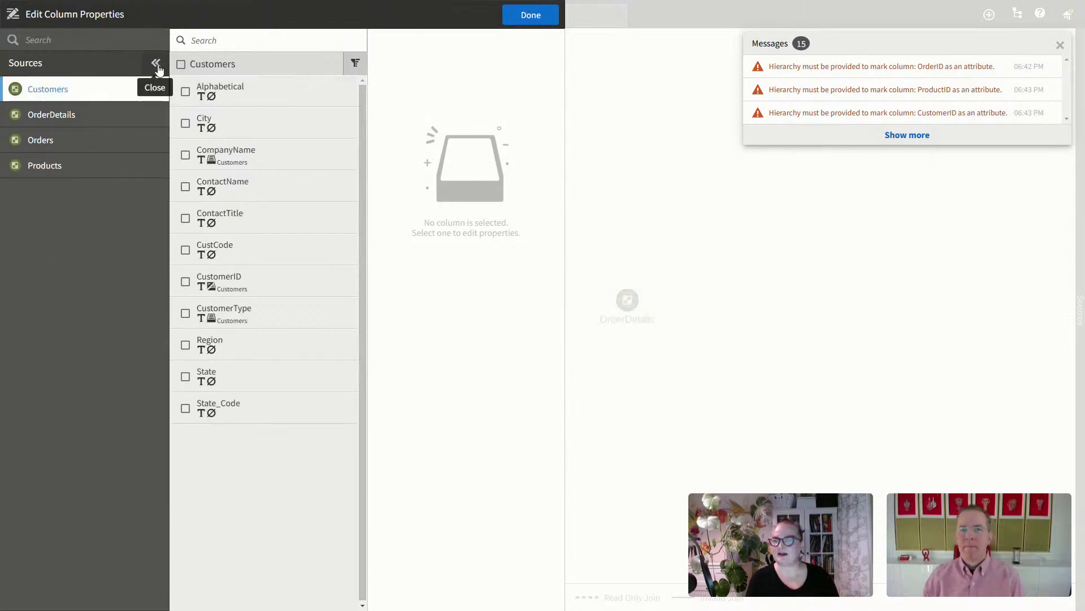
click(527, 21)
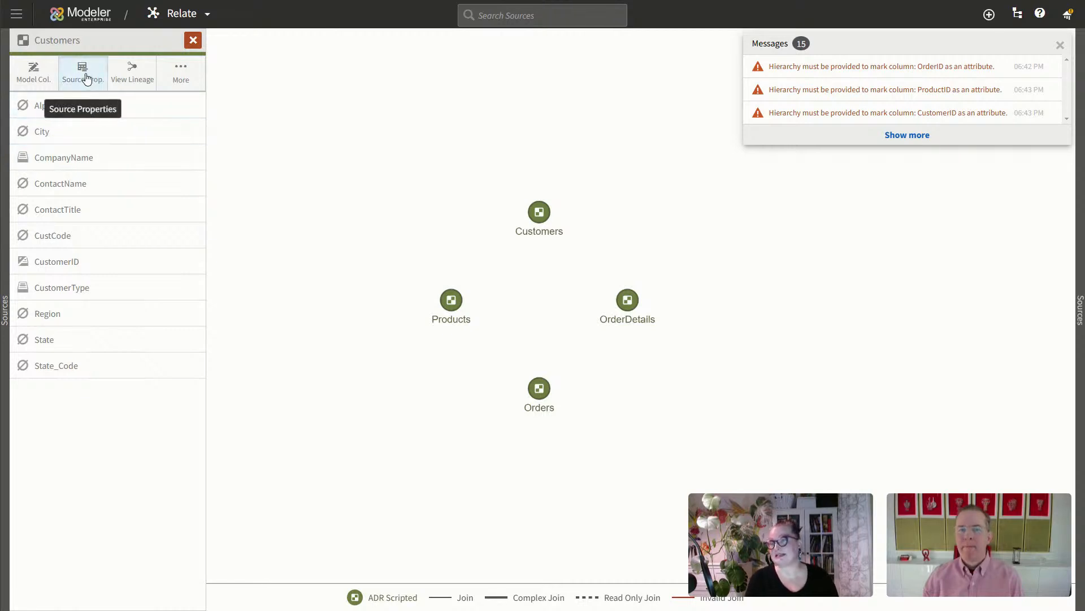
Step: In Customers' Source Properties, check the Customers level under the Customers hierarchy grain and save
click(82, 73)
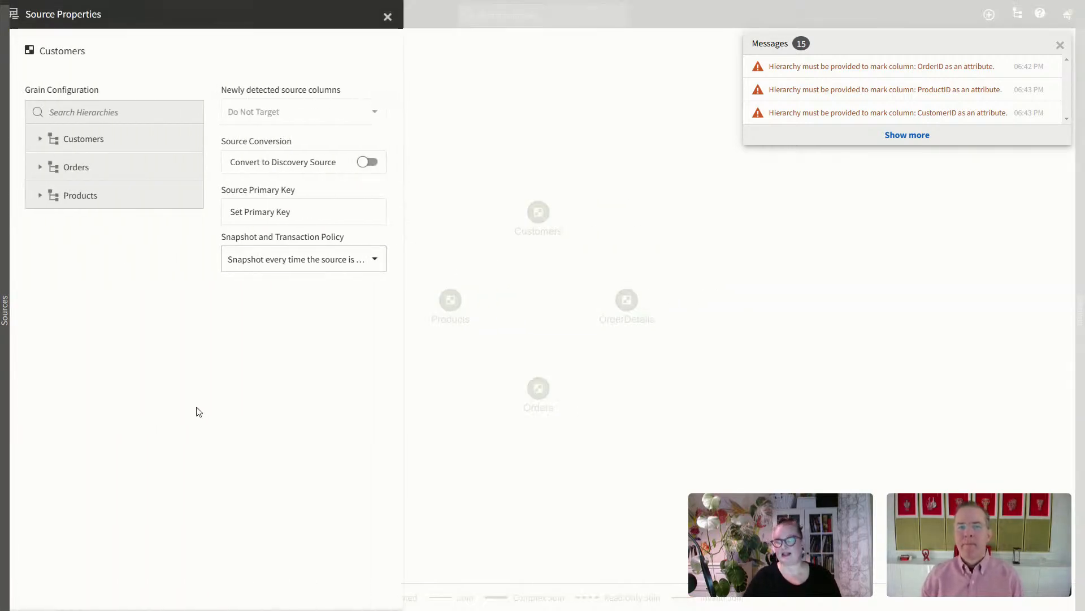
click(1060, 46)
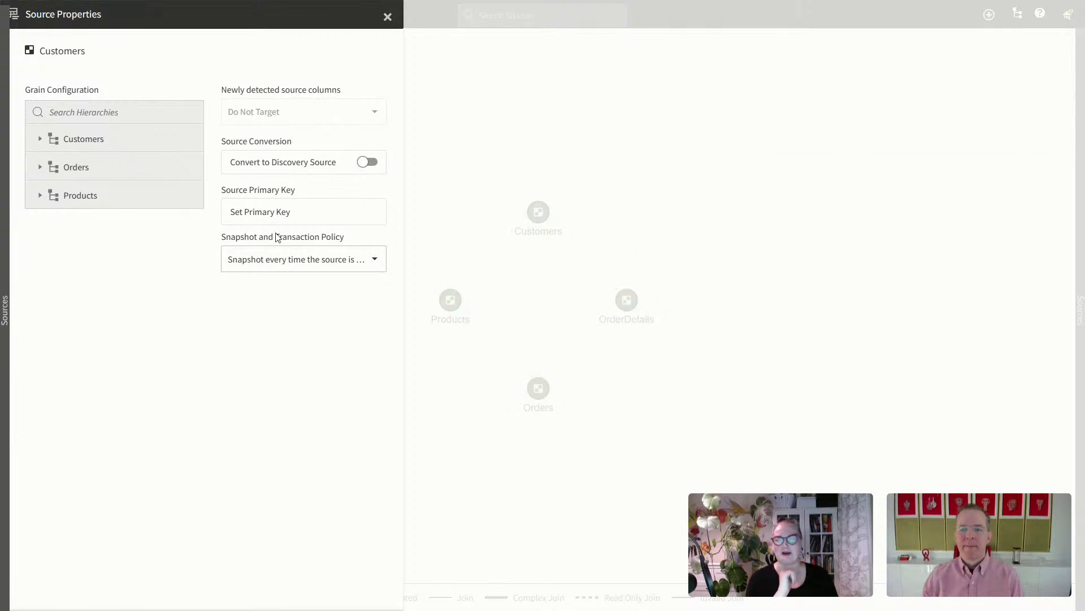
click(40, 138)
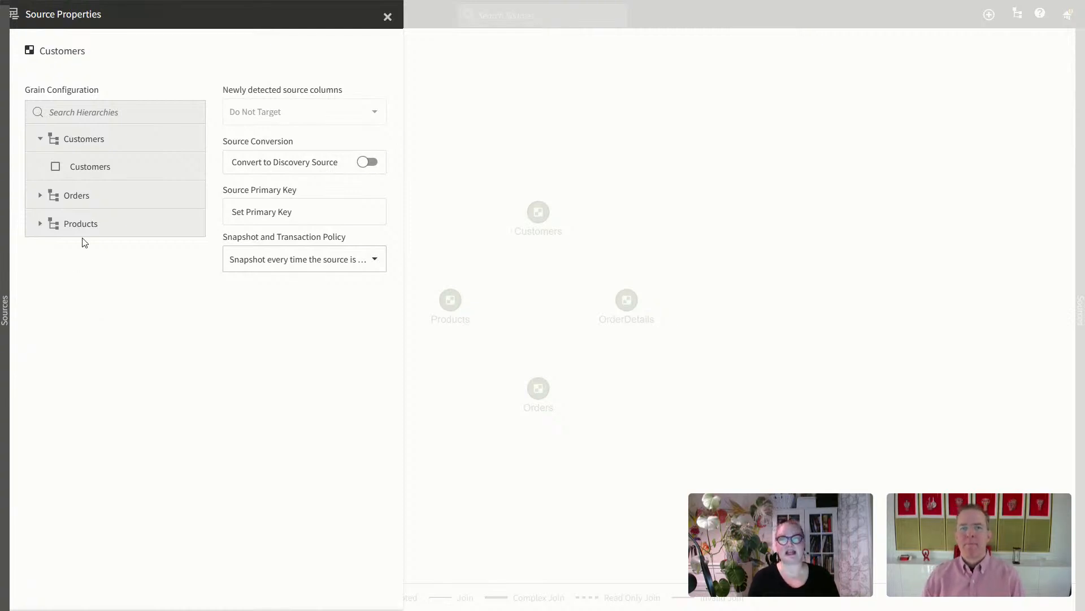
click(56, 166)
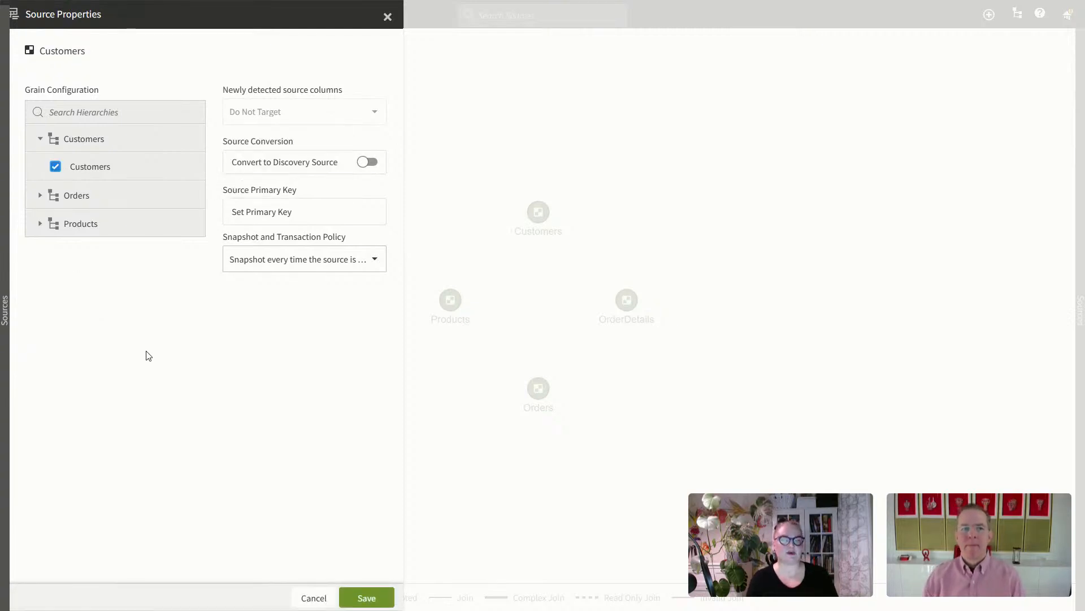
click(368, 597)
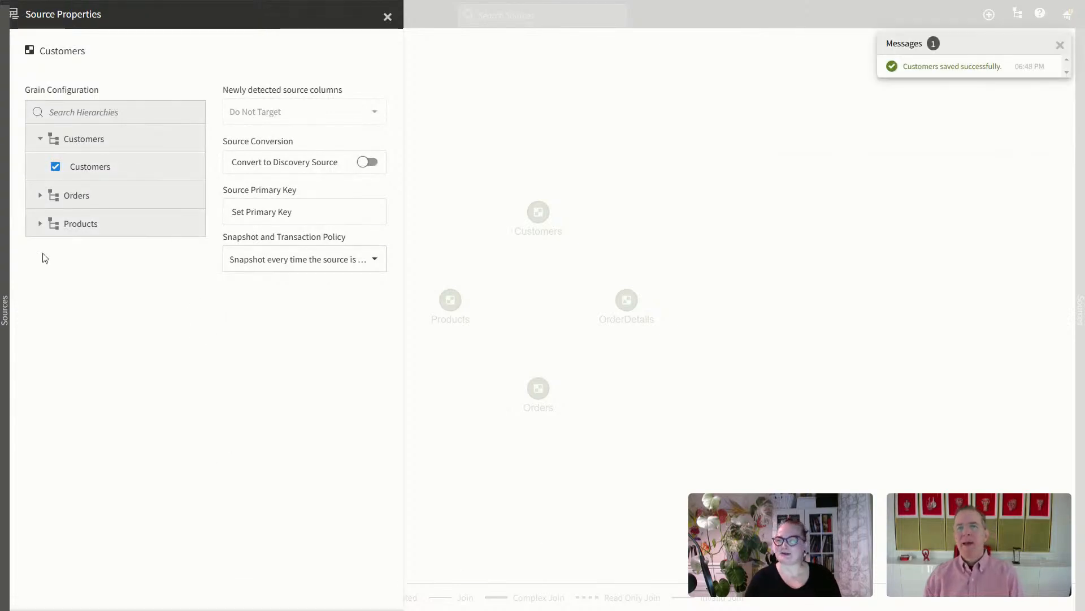
Step: Confirm the Products source has the Products-level grain, then view the Orders source's properties
click(5, 314)
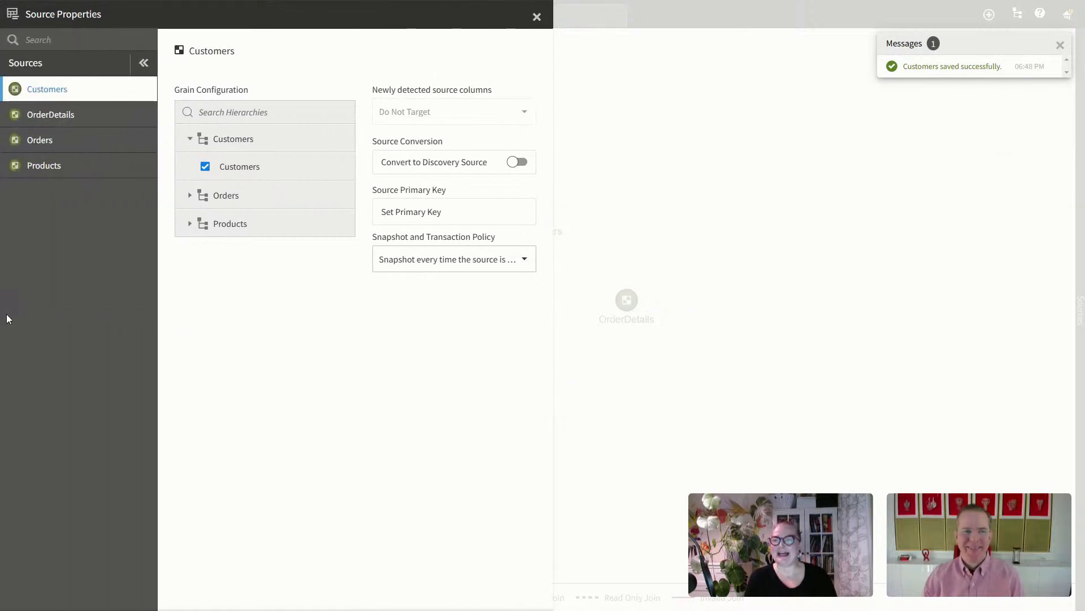
click(43, 170)
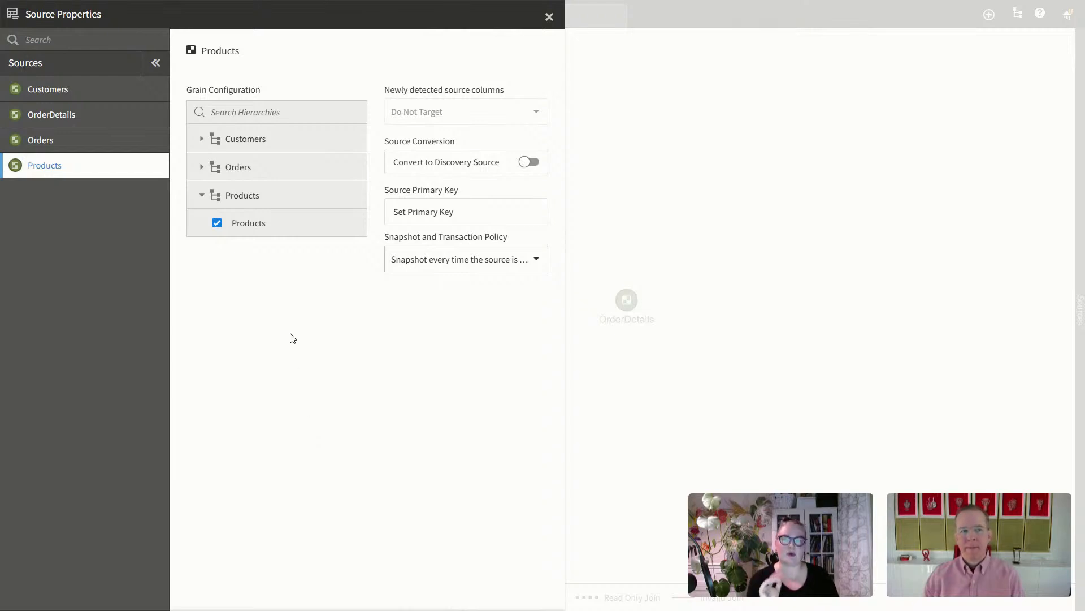
click(54, 141)
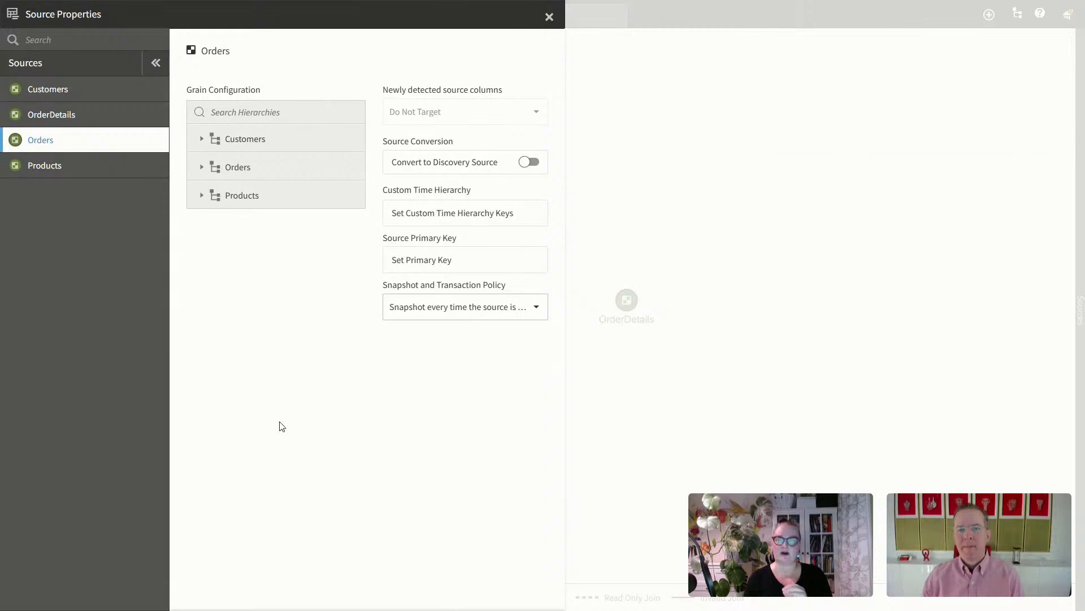
Step: Set the Orders grain to the Customers and Orders levels, save, then select OrderDetails
click(200, 140)
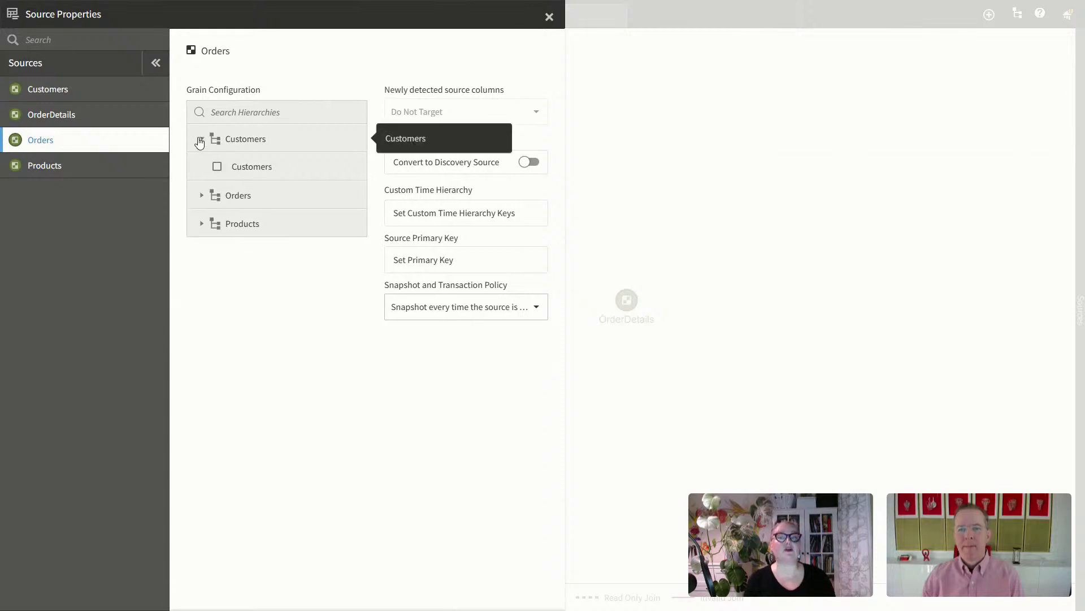
click(251, 167)
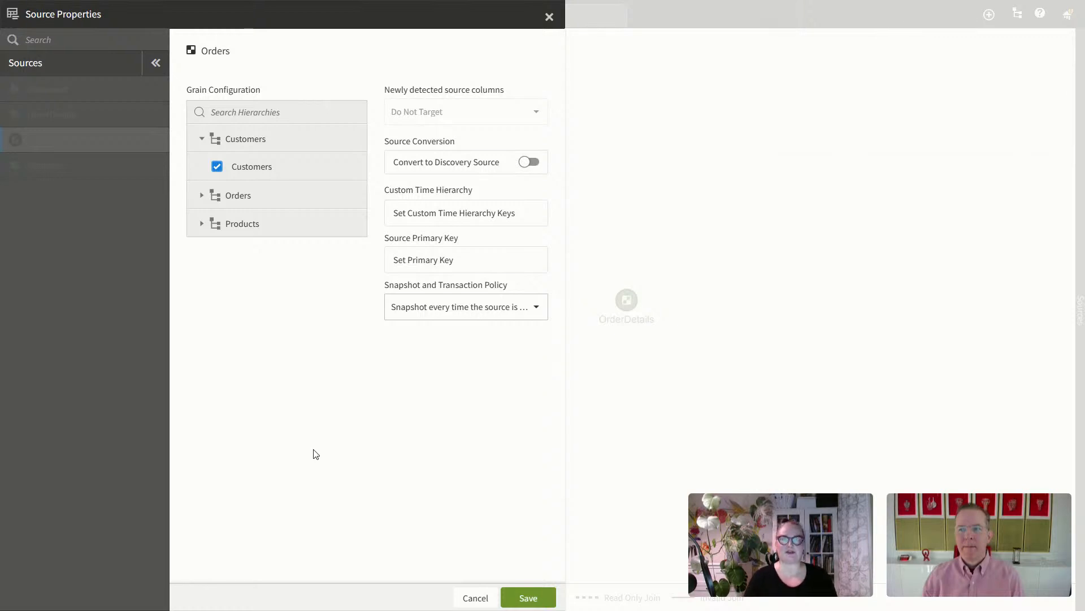
click(201, 195)
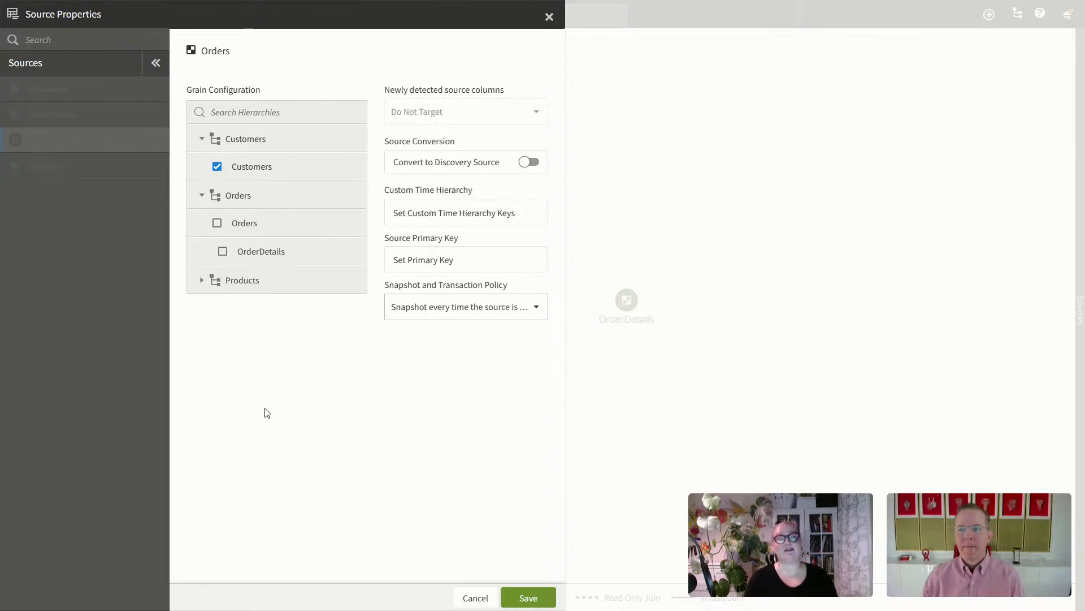
click(217, 223)
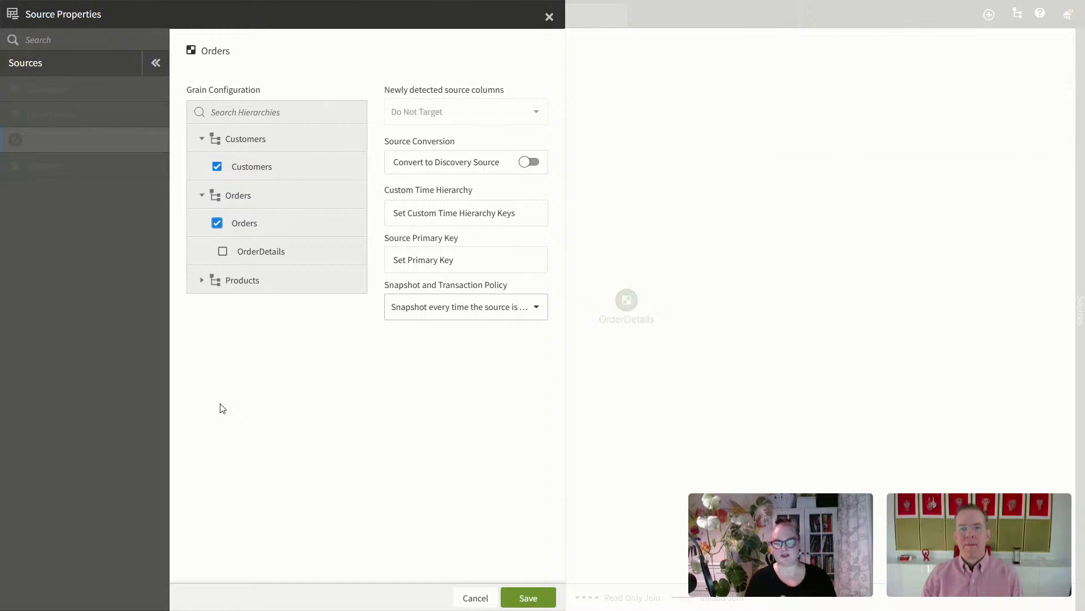
click(531, 597)
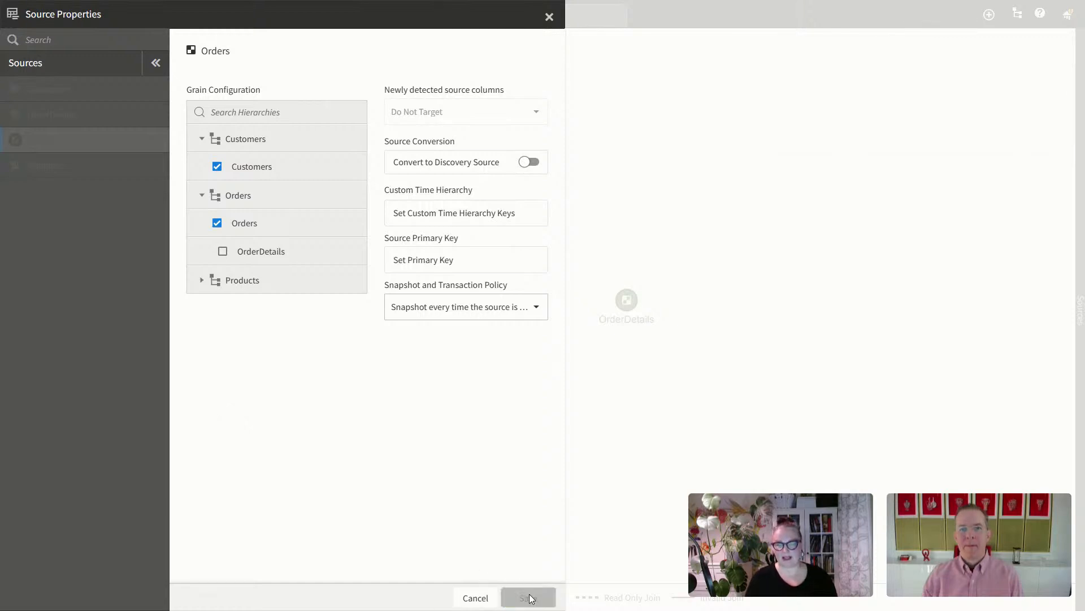
click(75, 114)
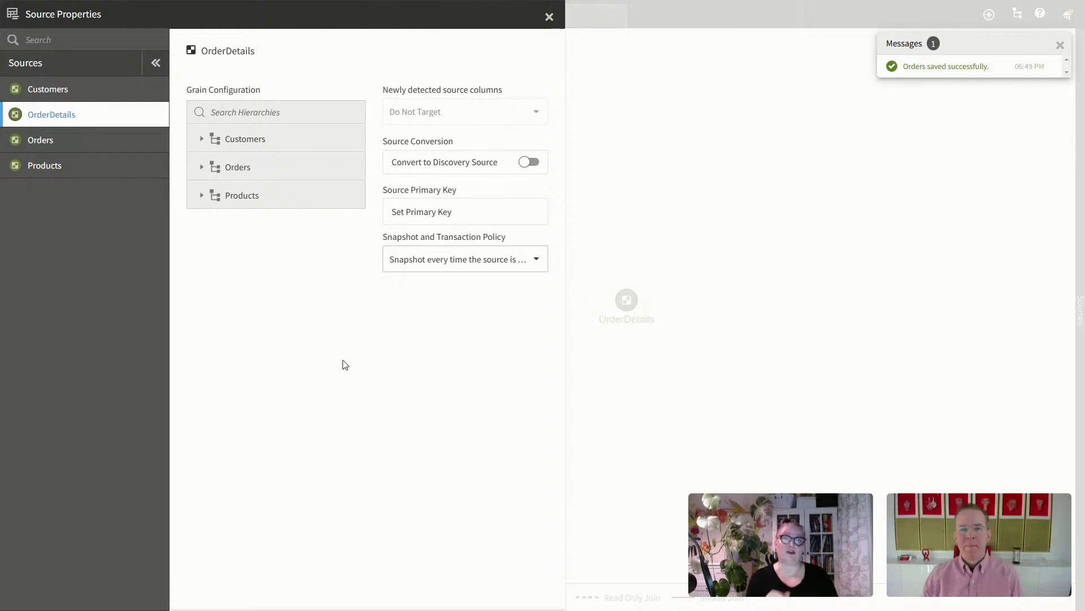
Step: Give OrderDetails a grain of OrderDetails, Products and Customers levels, save, and close Source Properties
click(200, 168)
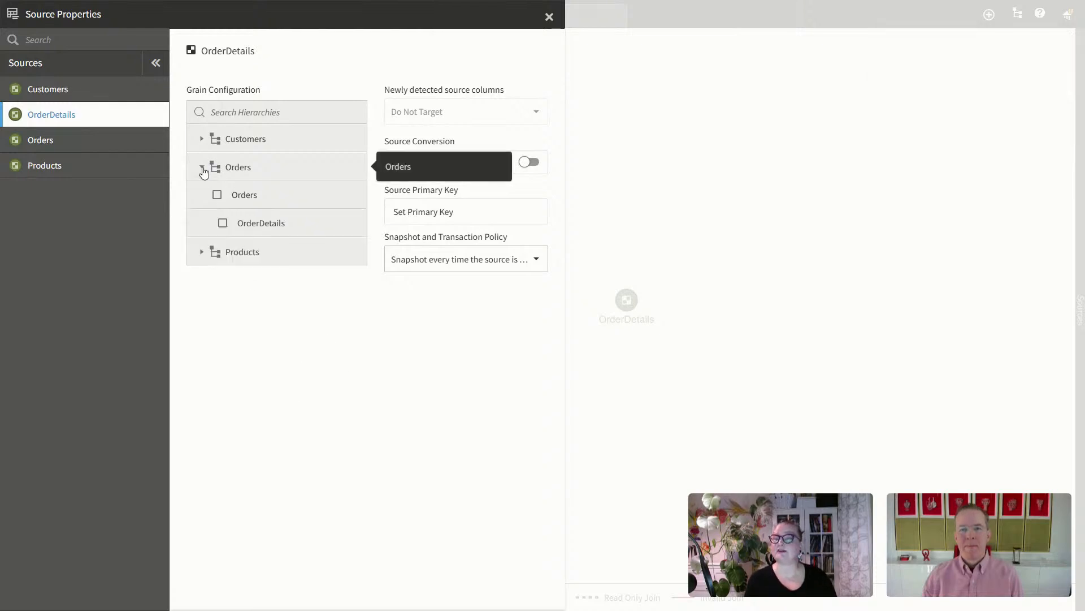
click(222, 225)
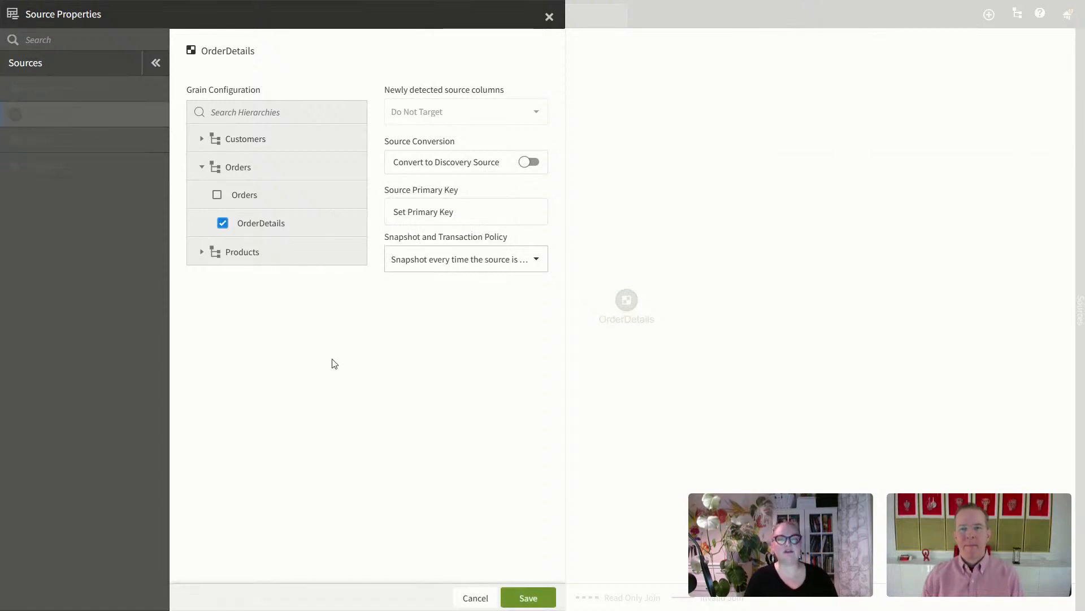
click(201, 251)
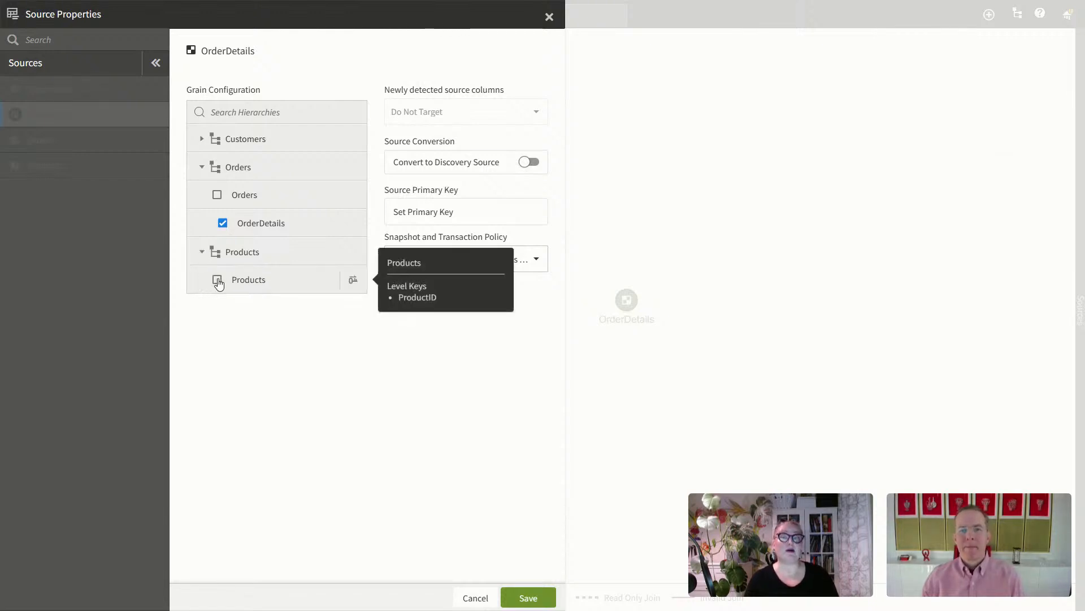
click(217, 280)
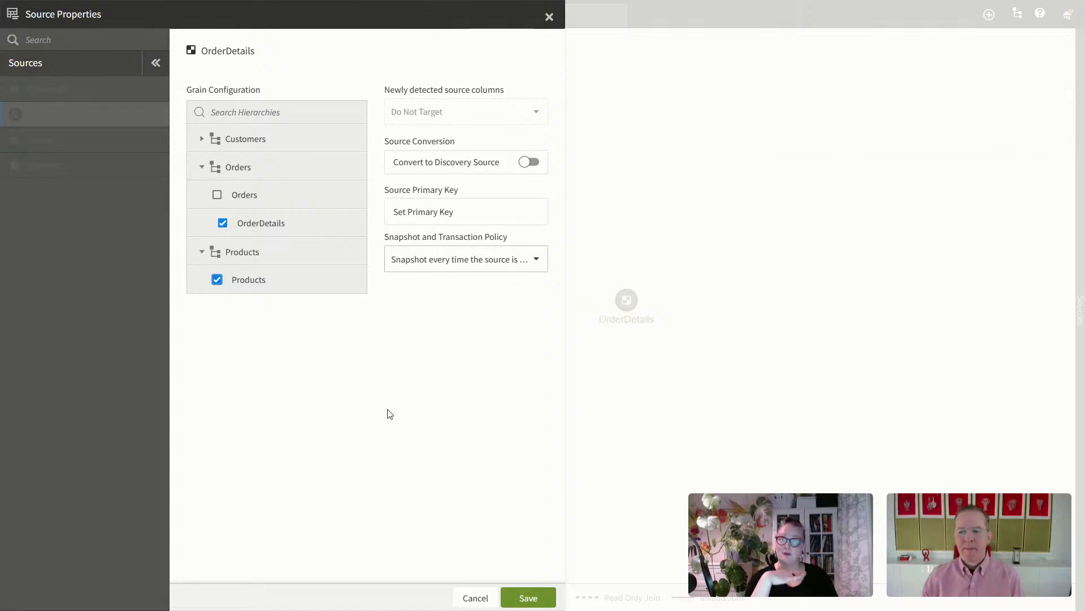
click(203, 140)
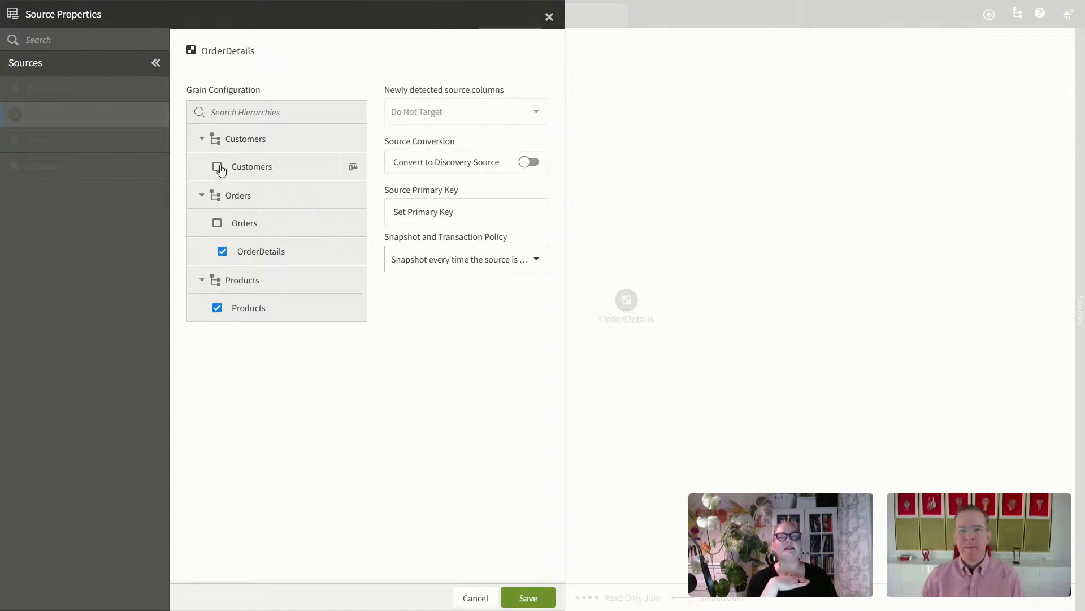
click(217, 166)
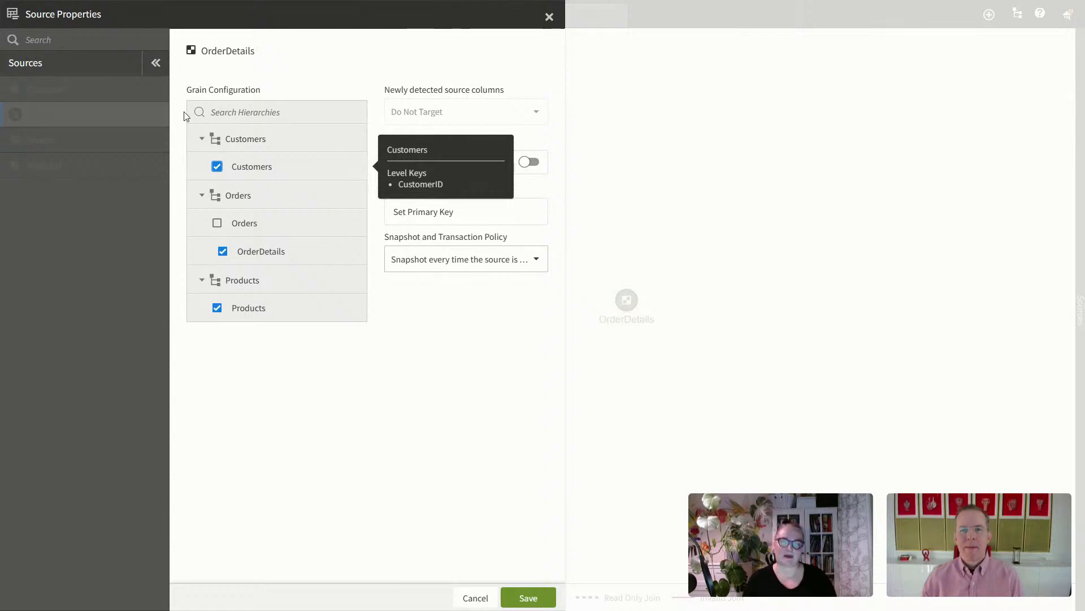
click(532, 599)
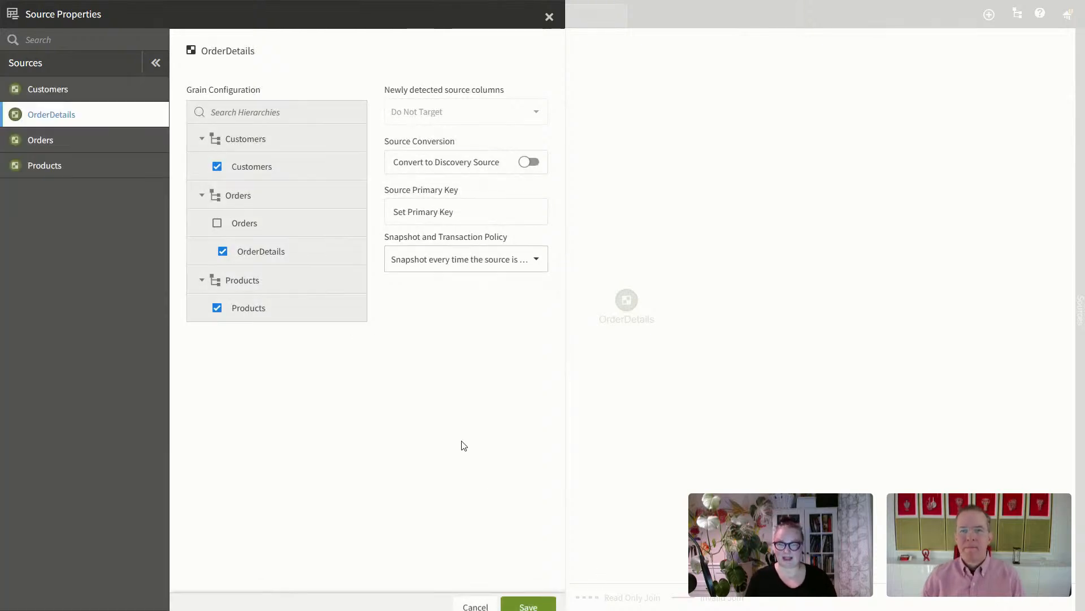
click(549, 17)
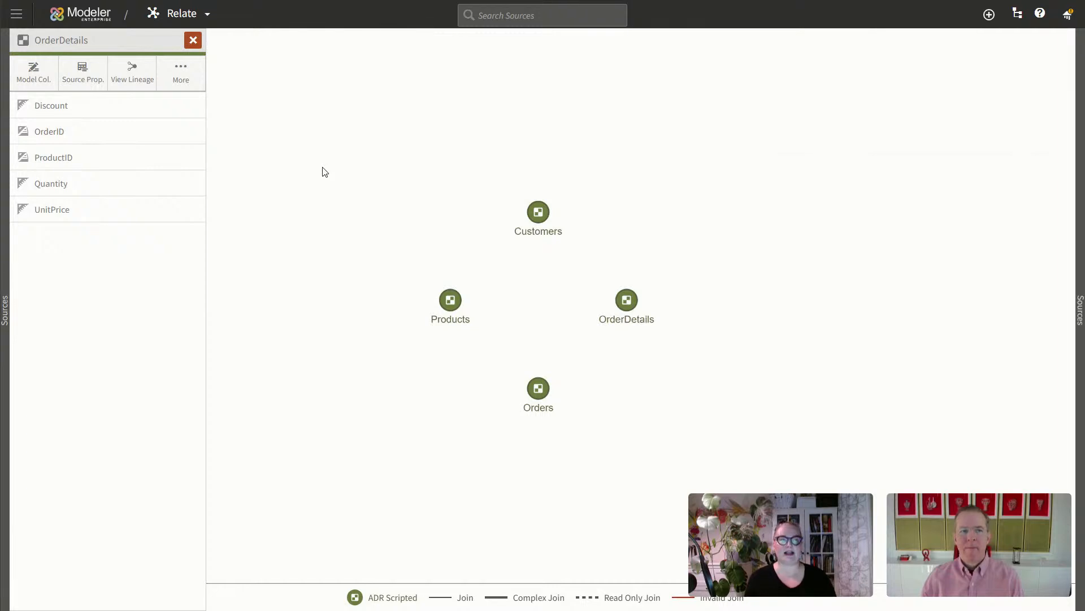
Step: Close the OrderDetails column list and open Publish Settings: All groups, snapshot date 02/20/2025
click(991, 20)
click(915, 269)
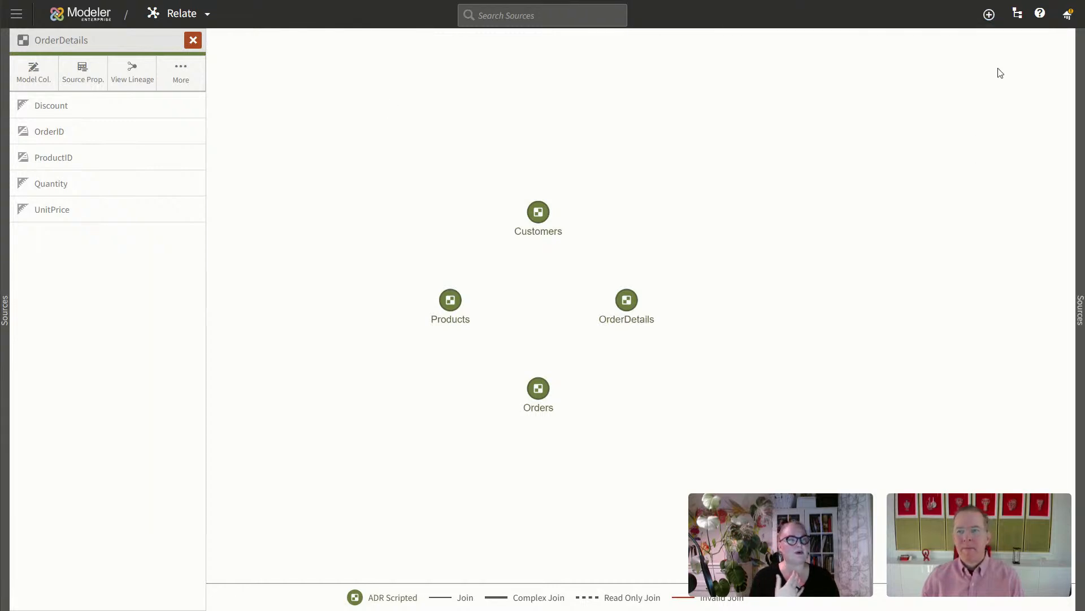
click(1068, 15)
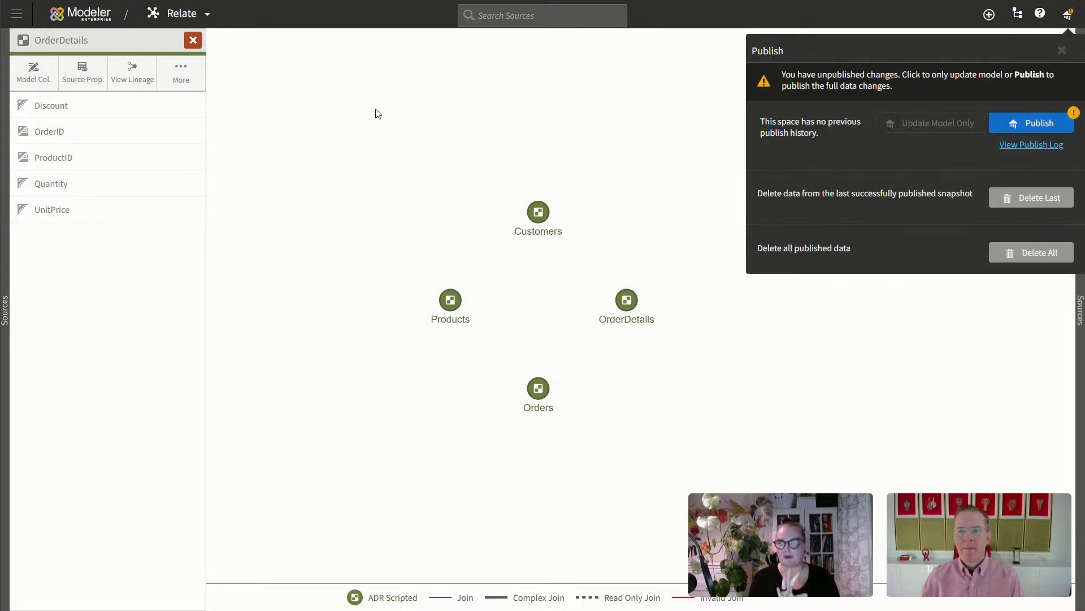
click(193, 39)
click(193, 39)
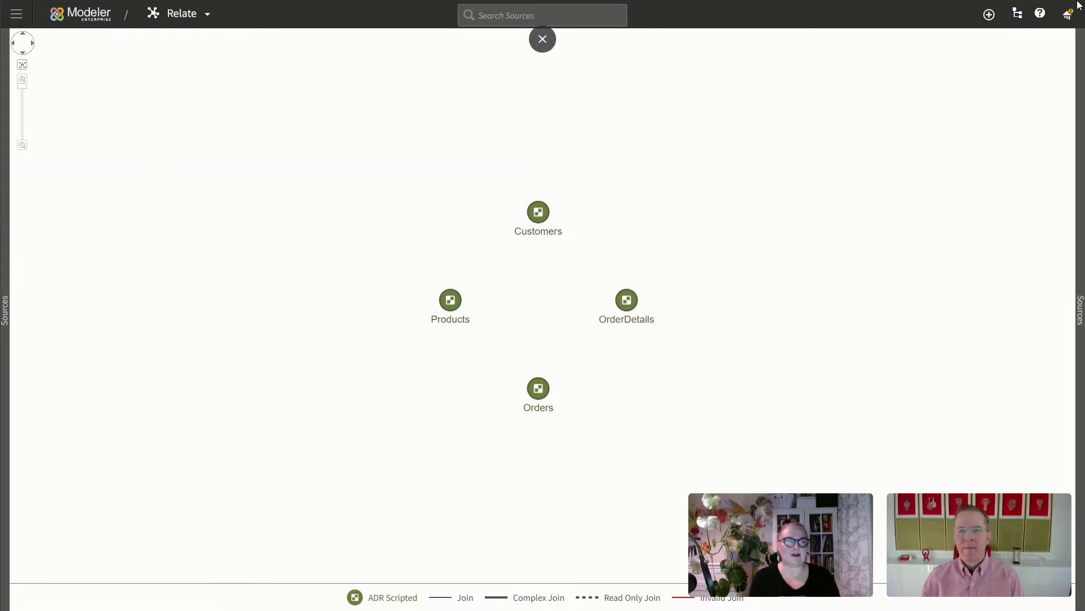
click(1068, 15)
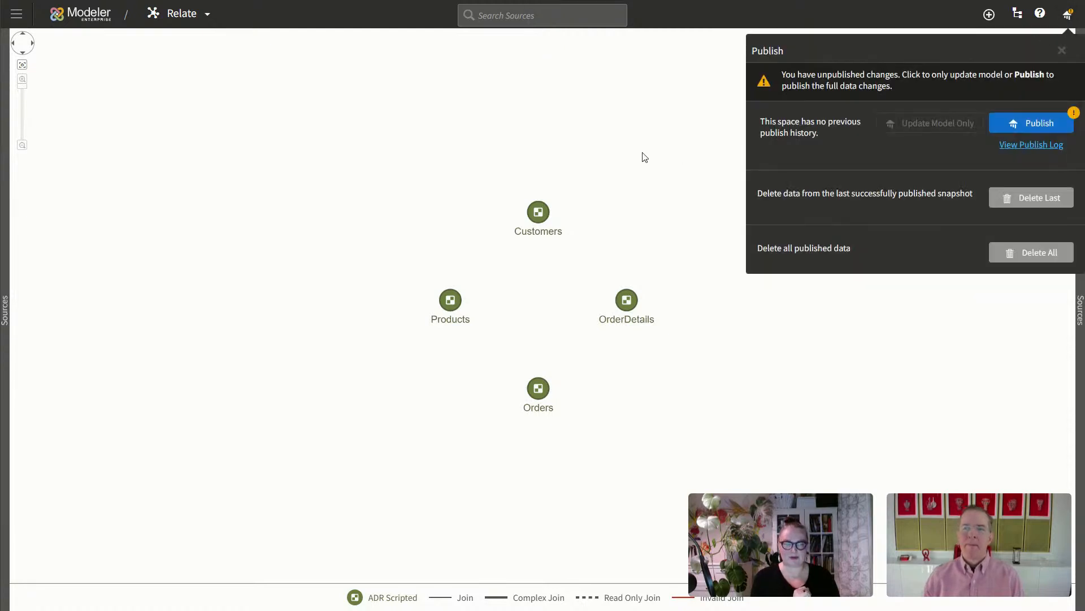
click(1040, 129)
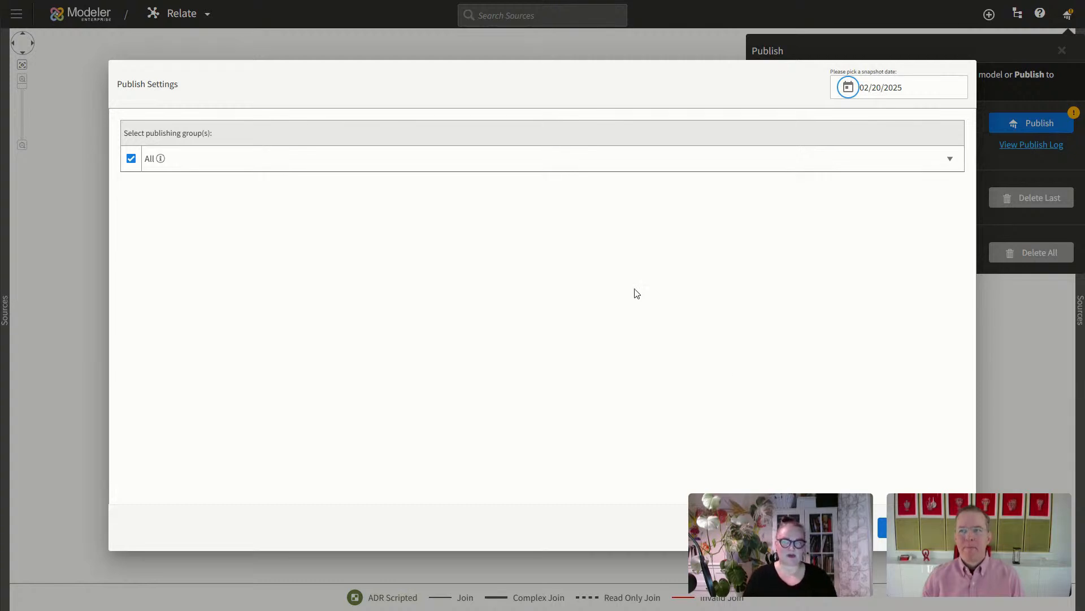
Step: Publish the space's data from the Publish Settings dialog
click(923, 527)
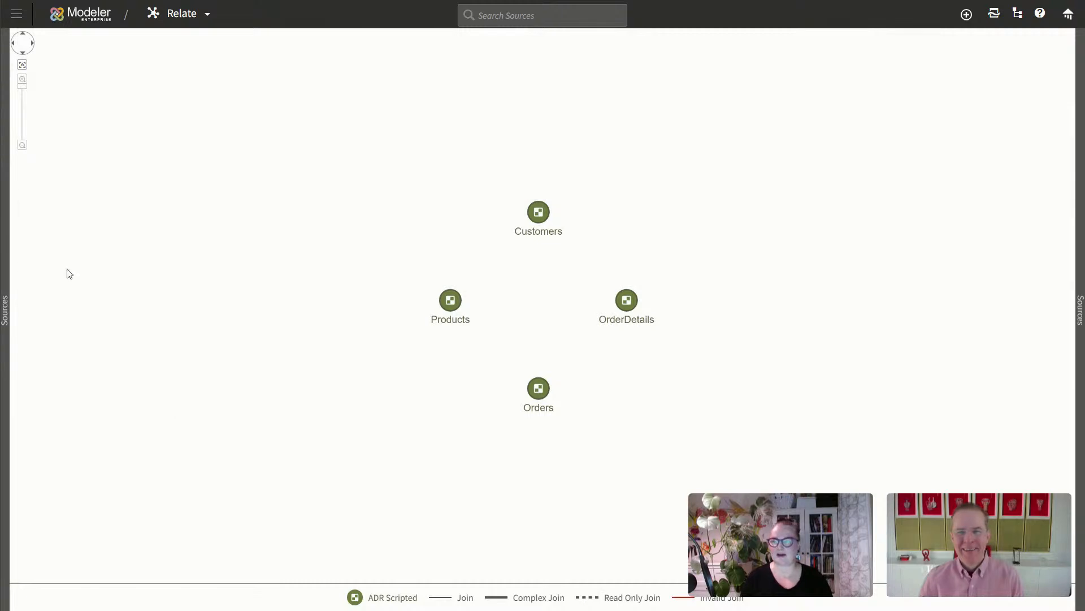
Step: Open Visualizer on a new report and list the Default Subject Area's measures
click(16, 14)
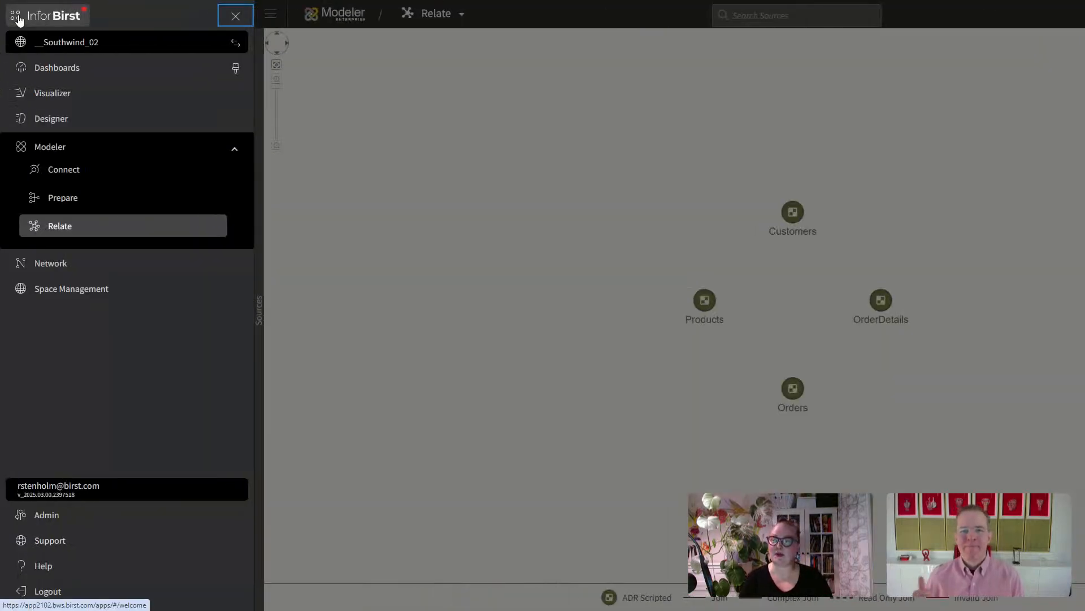
click(68, 93)
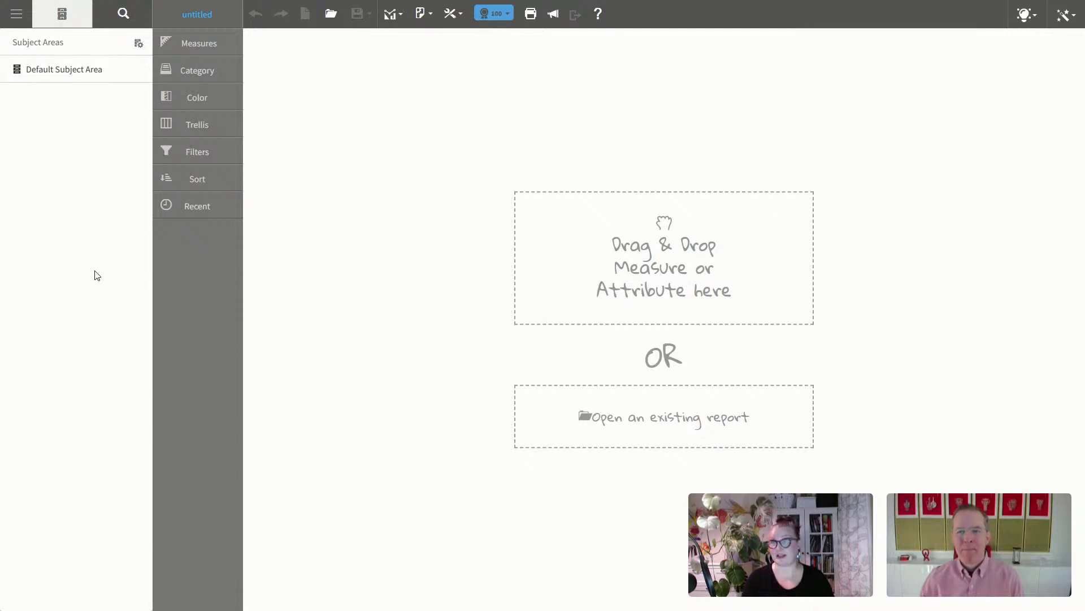
click(53, 71)
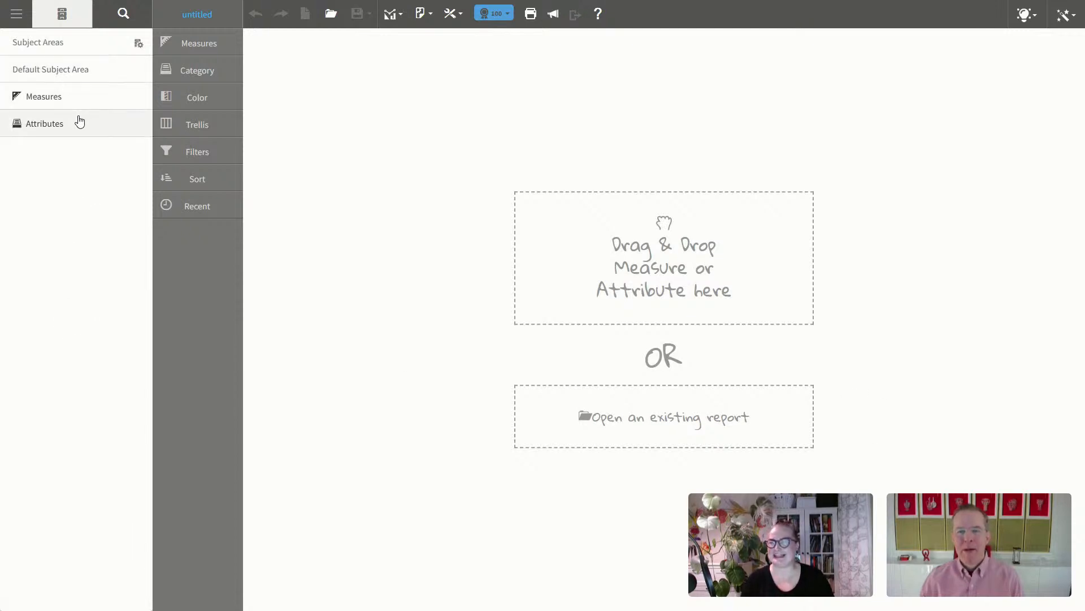
click(79, 122)
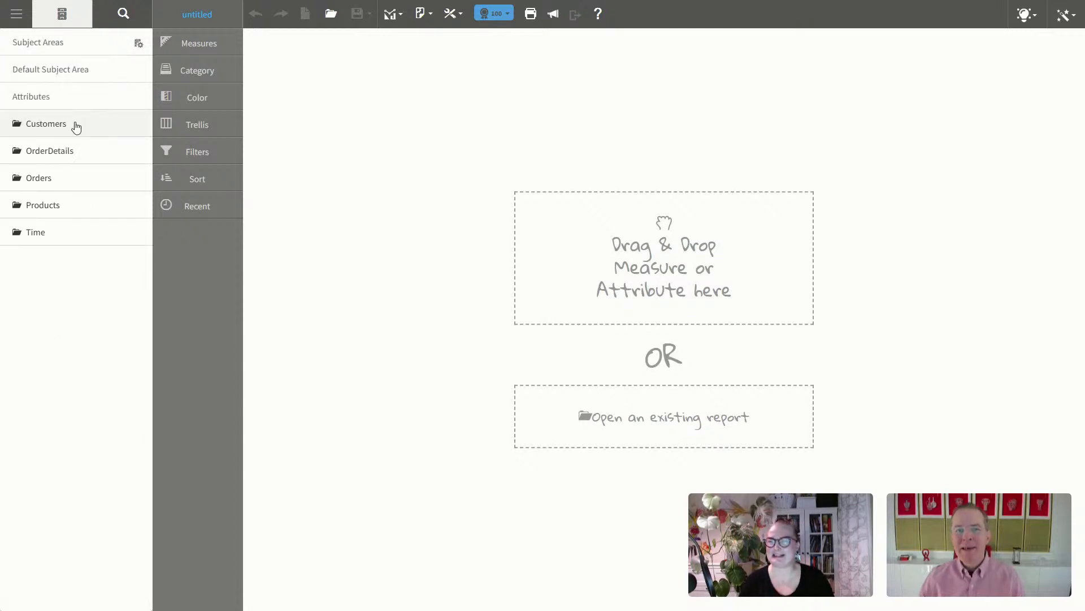
click(80, 72)
click(88, 95)
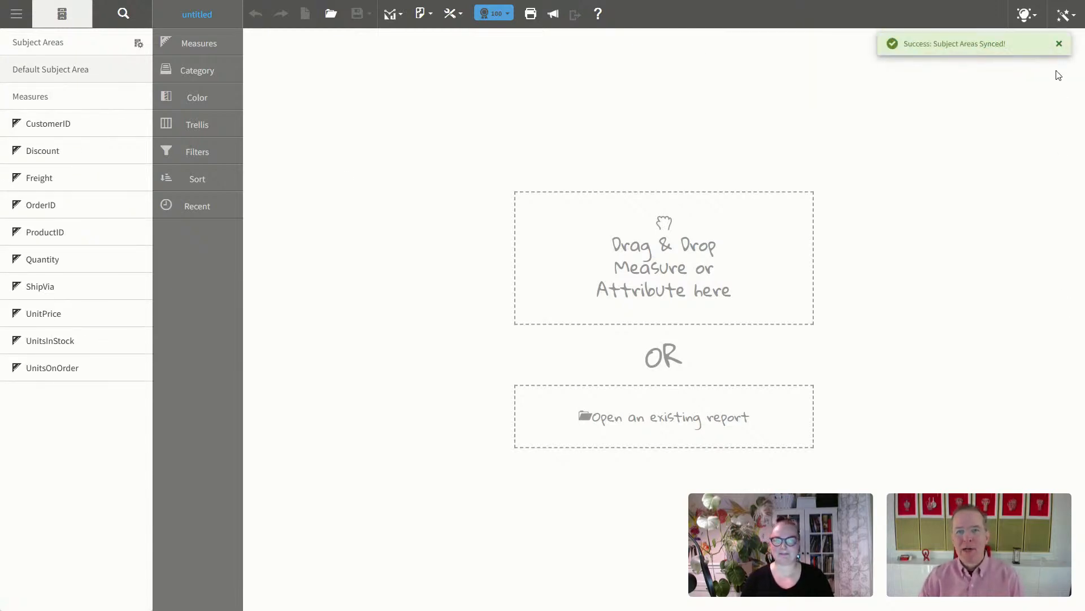
click(1059, 44)
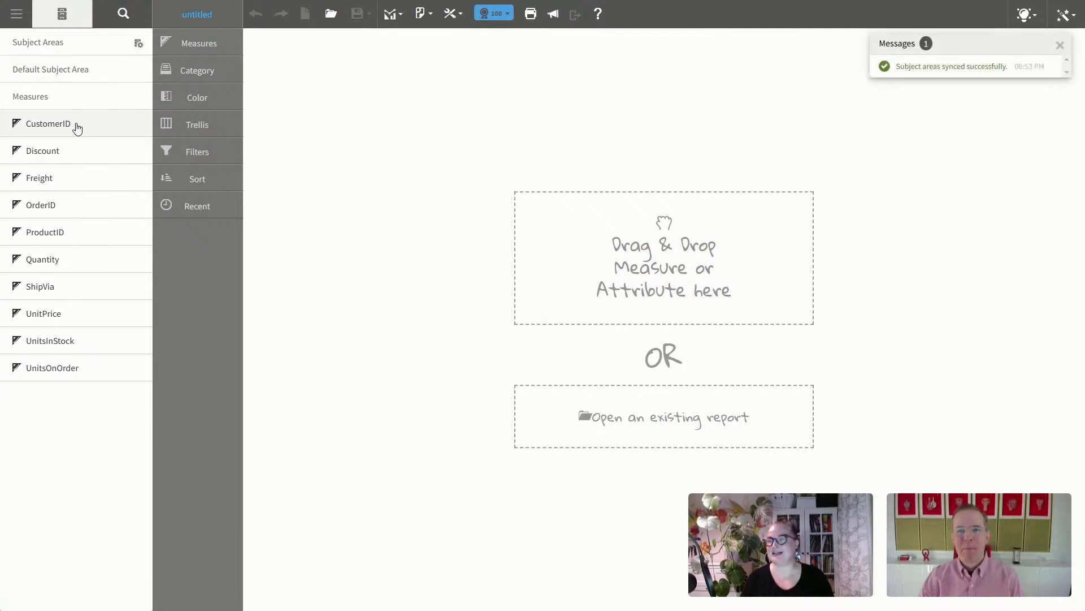
Step: Chart CustomerID as a measure, review its count-distinct aggregation, then drag it to the trash
double_click(47, 123)
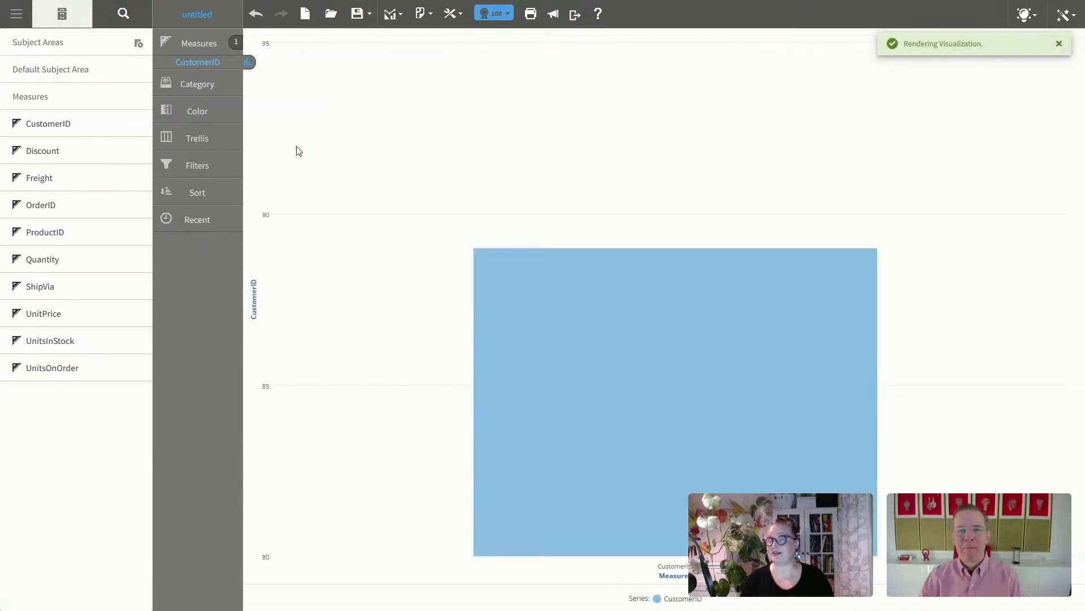
click(193, 65)
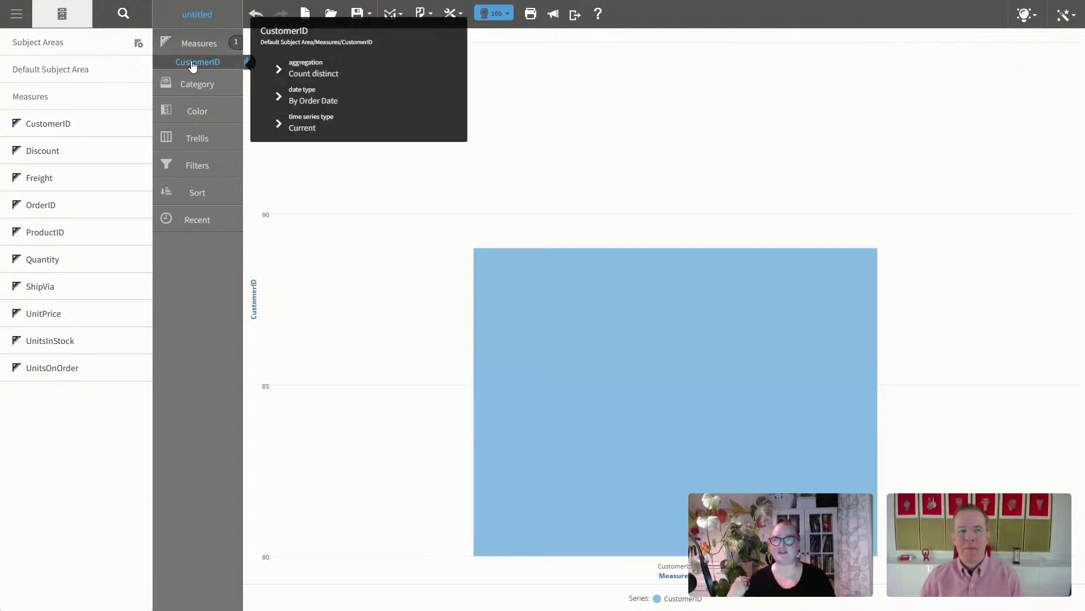
click(194, 63)
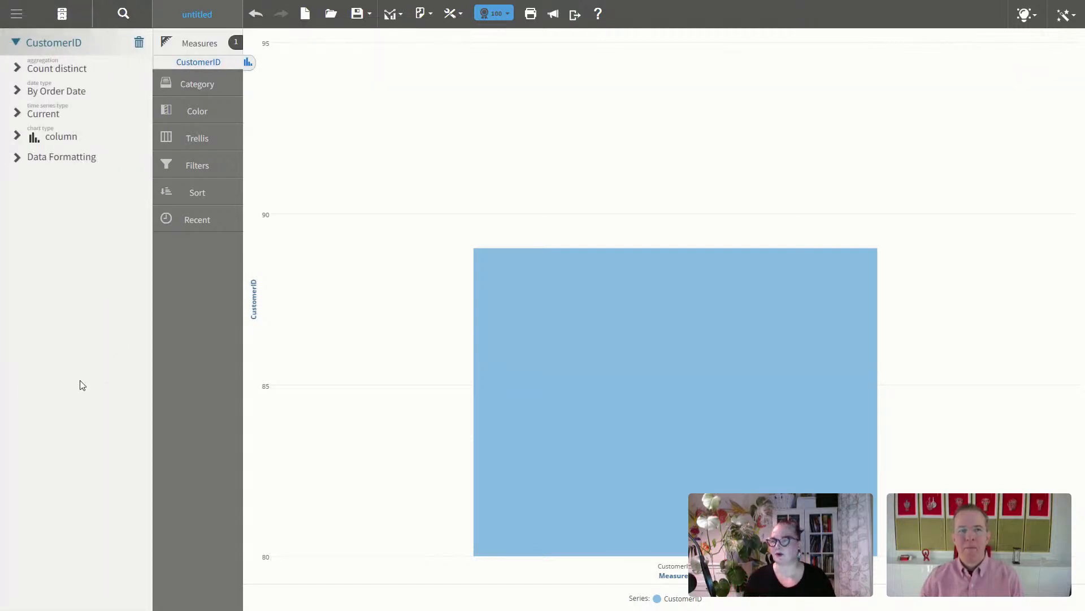
click(18, 69)
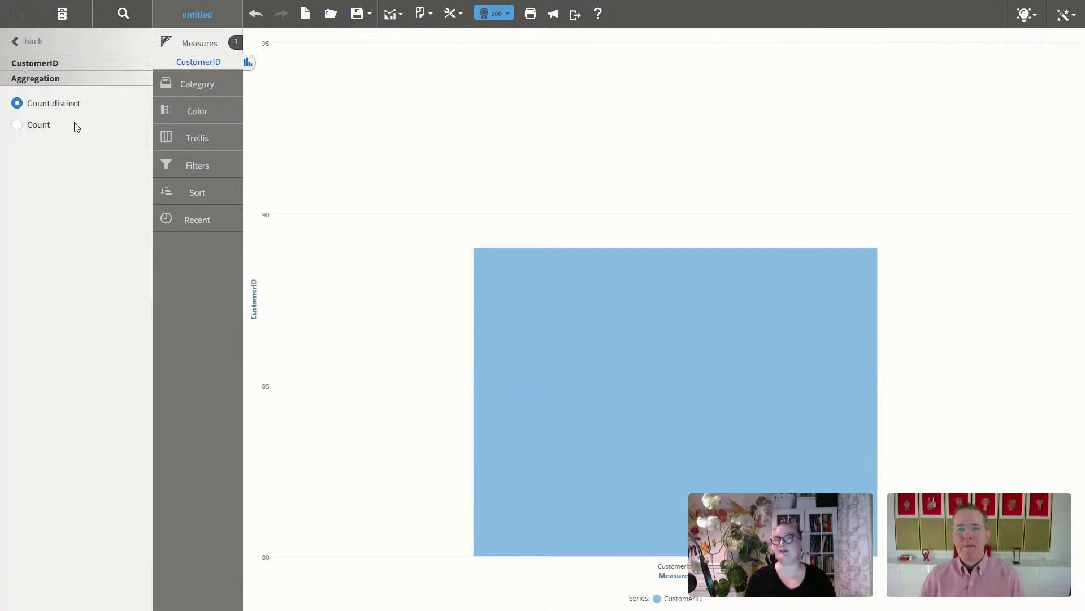
click(17, 45)
drag(198, 62, 69, 86)
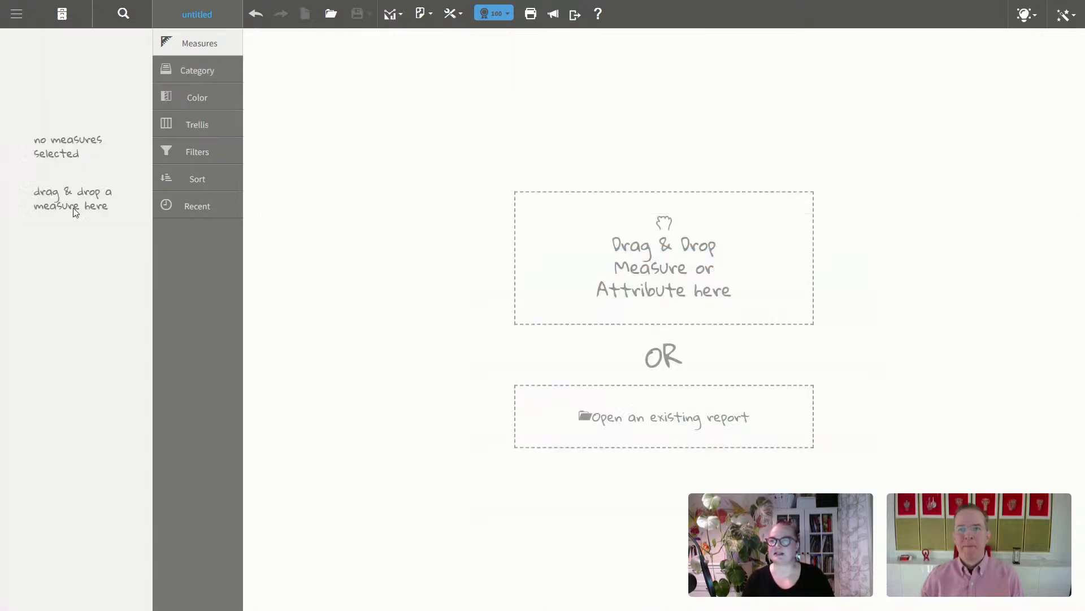
Step: Add Quantity from Measures to the chart
click(62, 13)
click(62, 97)
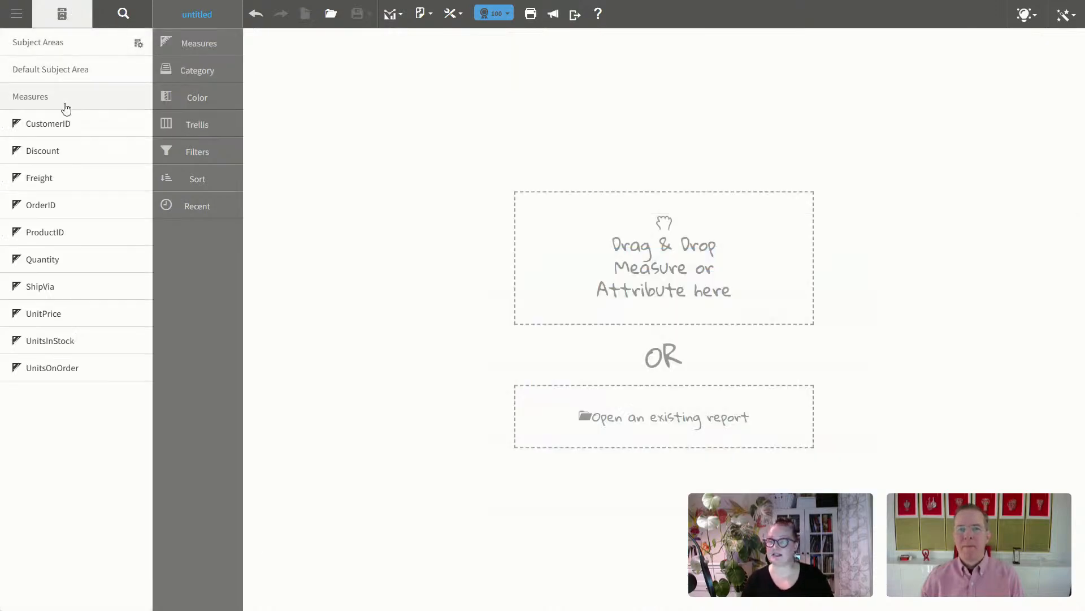
double_click(53, 259)
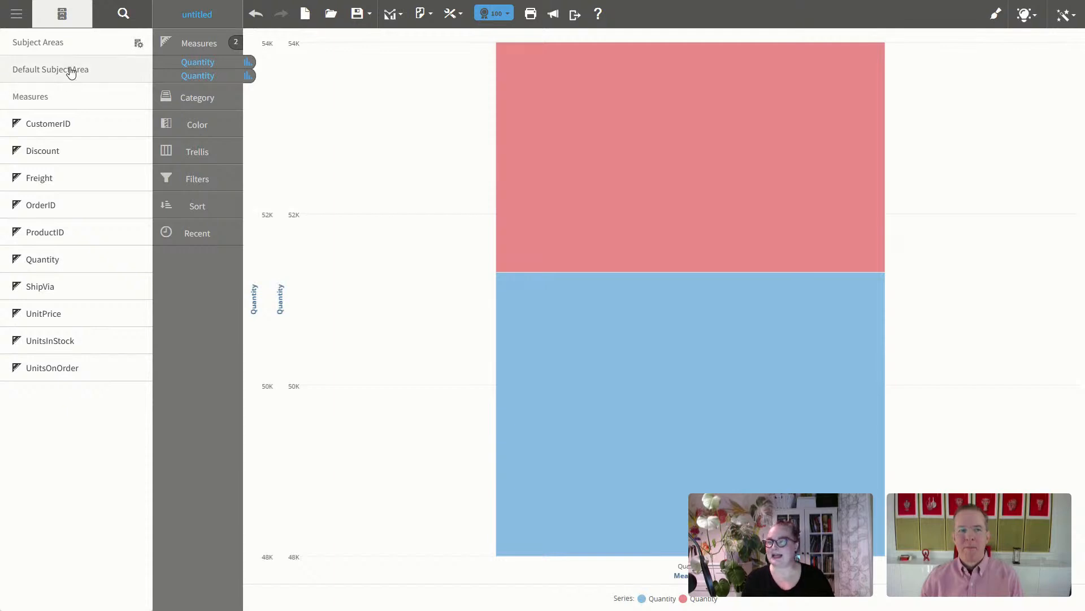
Step: Open the Time attributes folder and scroll through its list
click(70, 72)
click(66, 128)
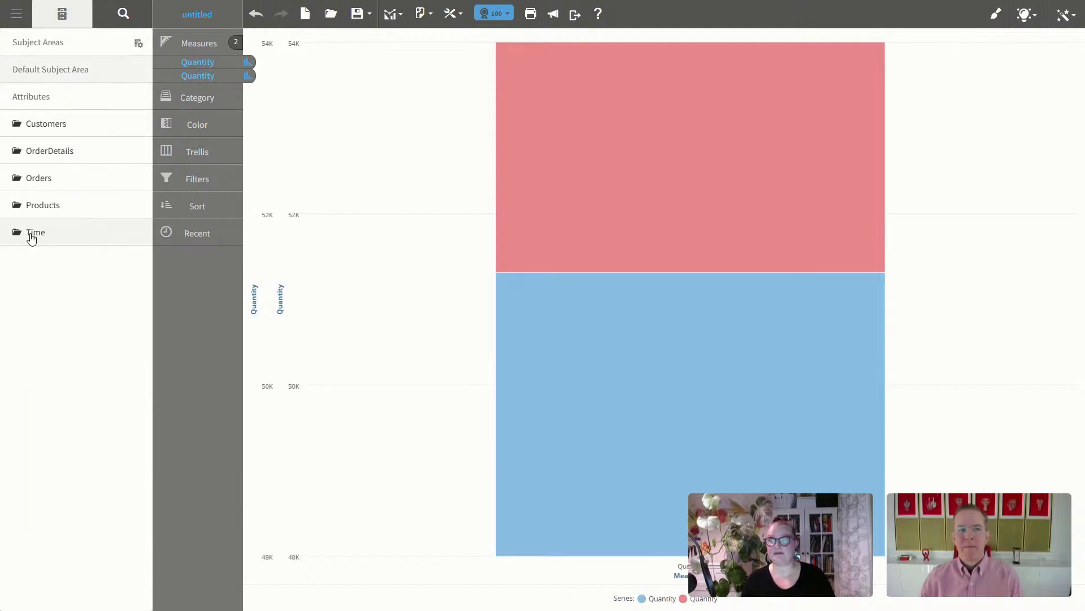
click(32, 235)
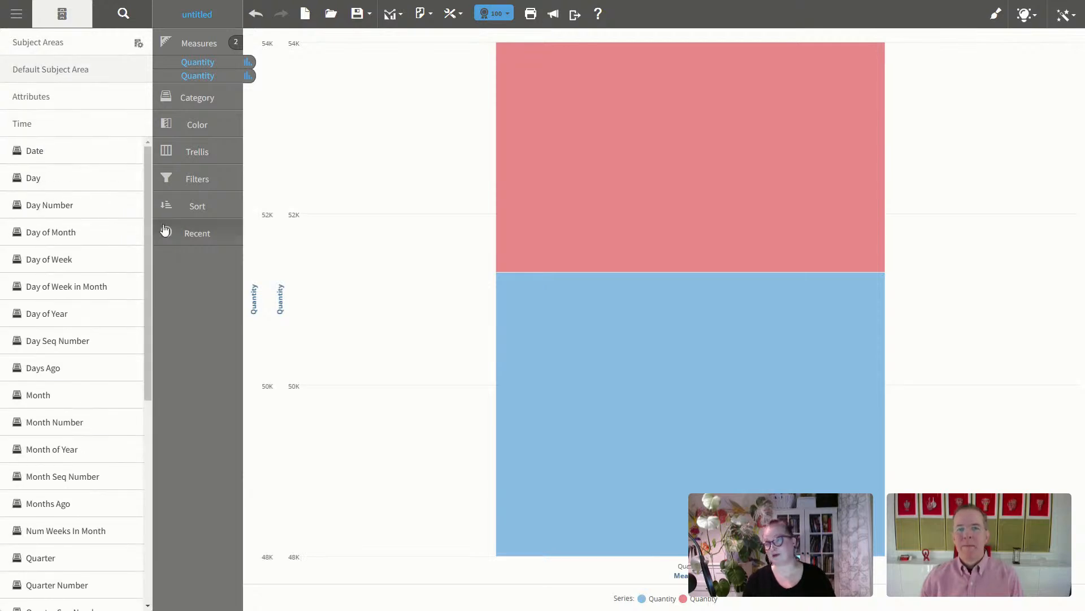
drag(148, 216, 160, 457)
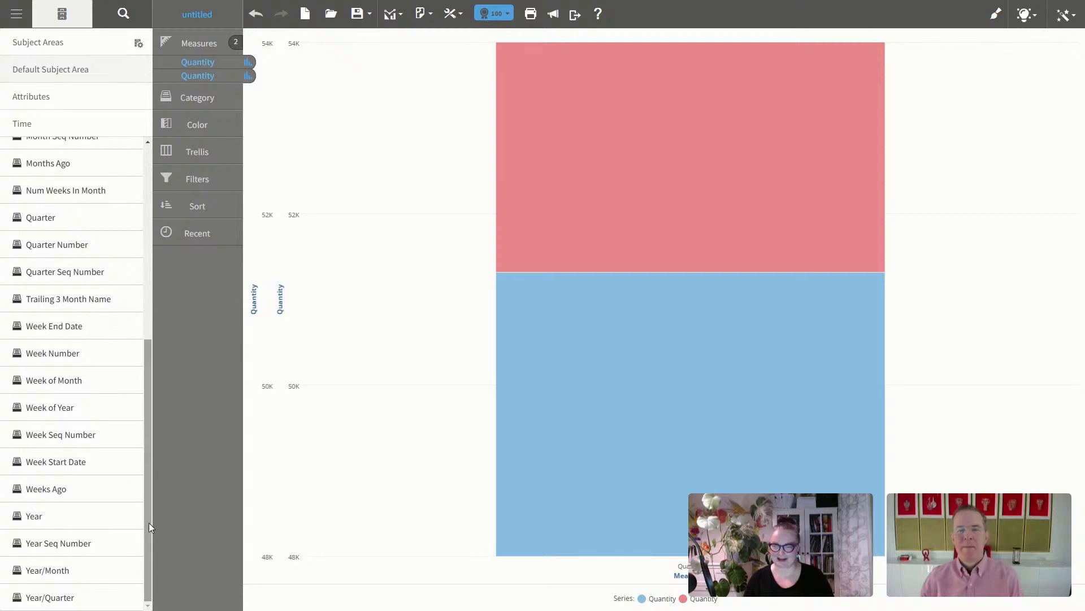
drag(148, 412, 212, 527)
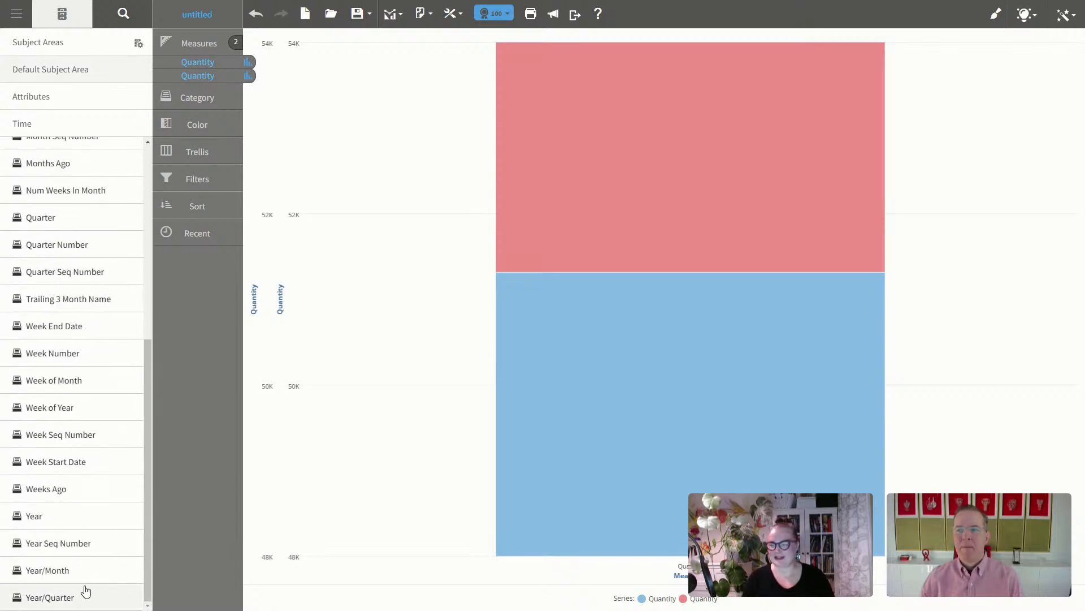
double_click(42, 571)
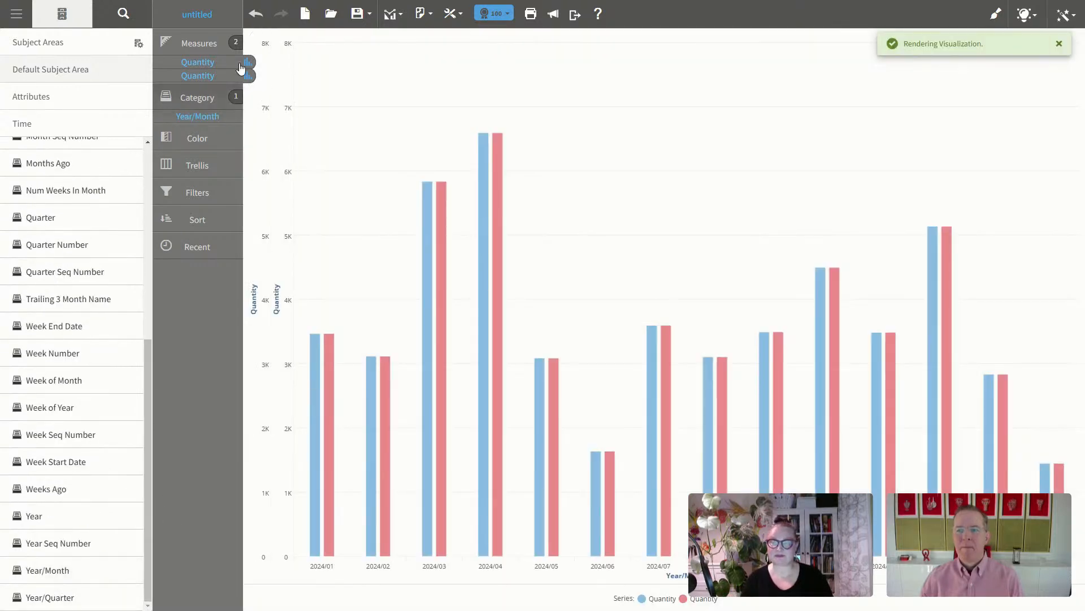
click(285, 41)
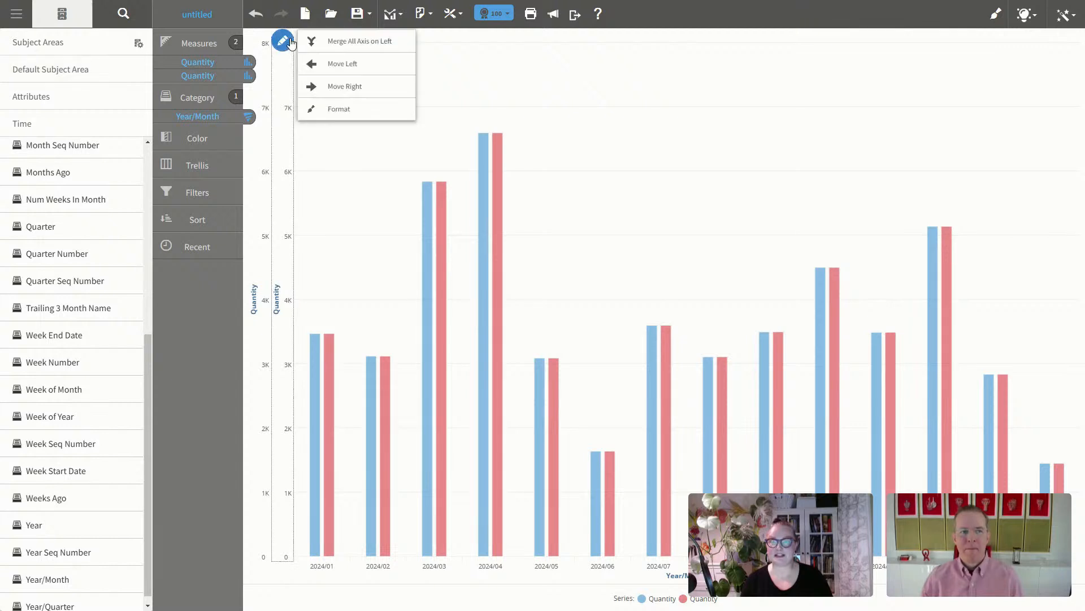
click(331, 43)
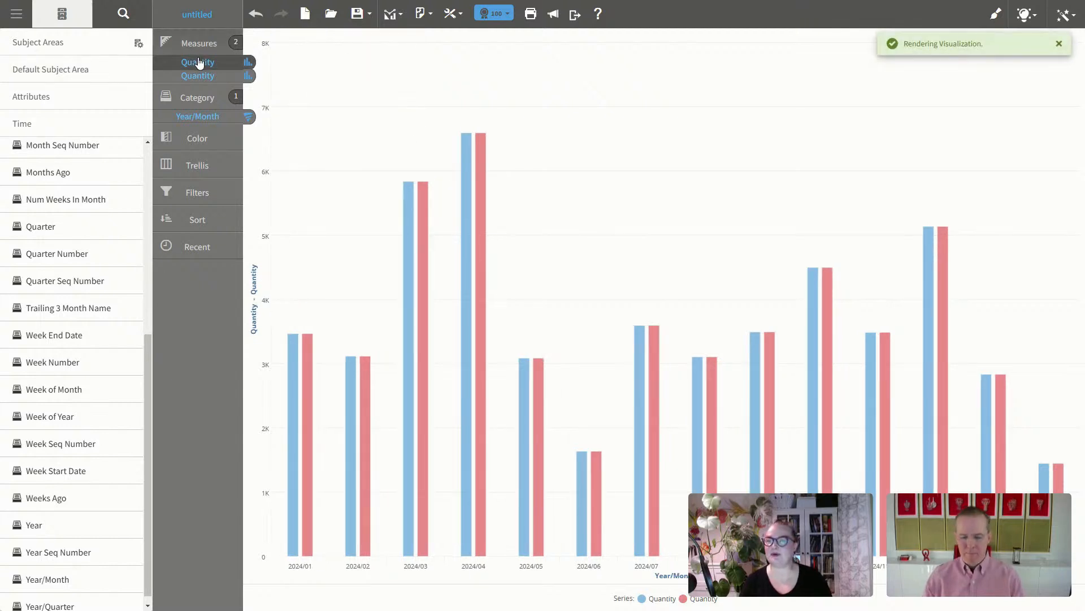
click(199, 63)
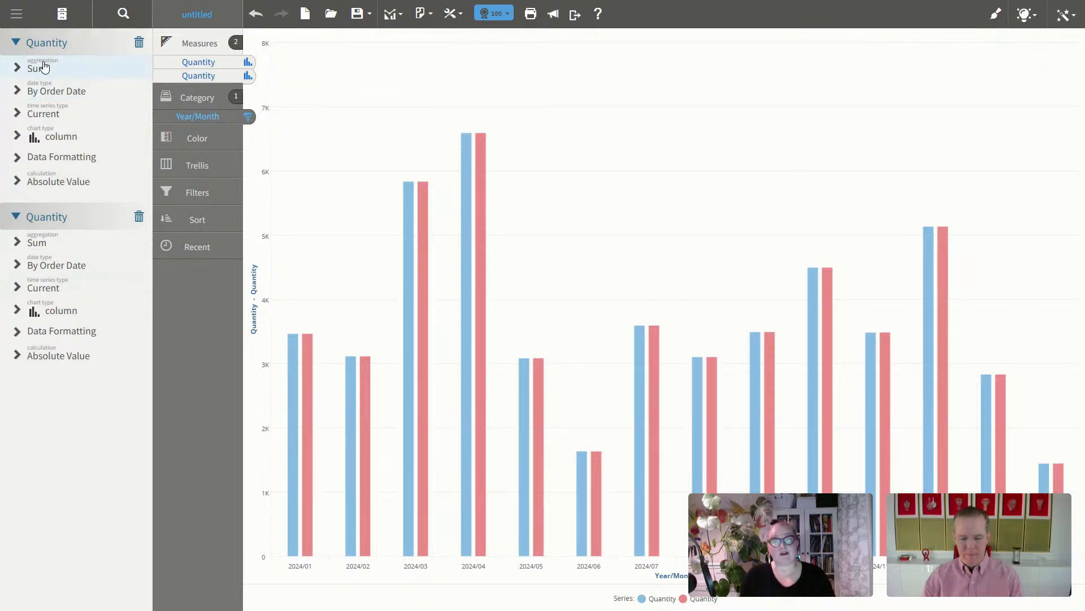
click(48, 67)
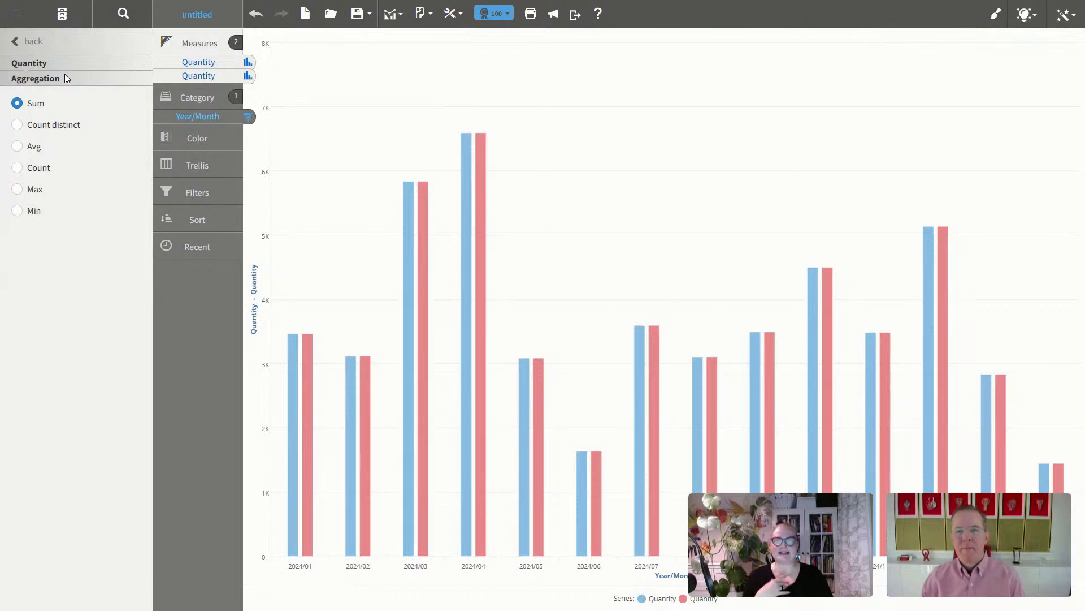
click(33, 43)
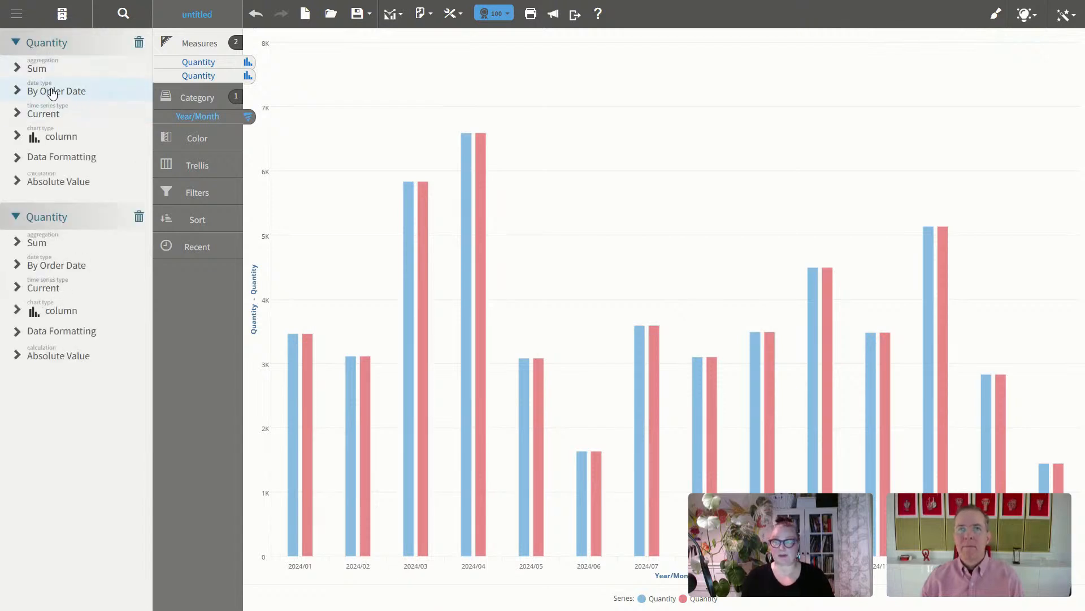
click(52, 93)
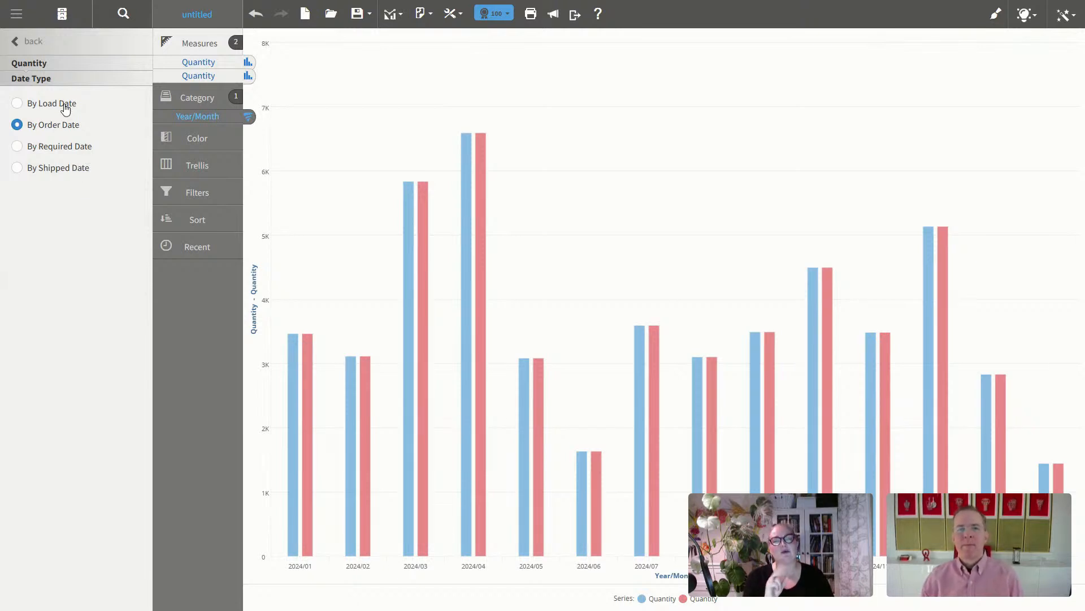
click(33, 42)
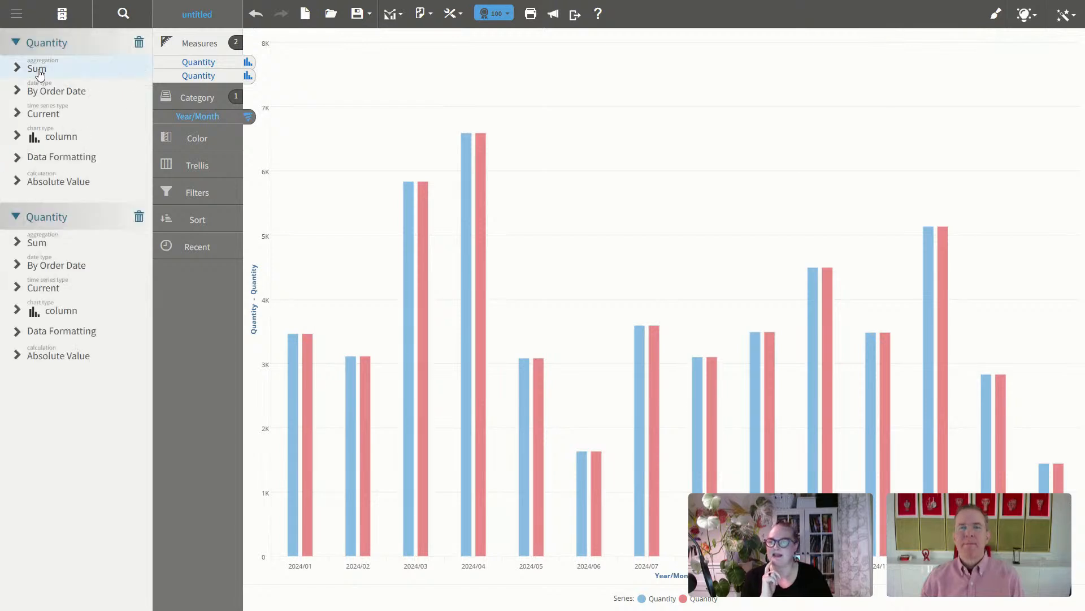
Step: Base the second Quantity on shipped date and rename it SQuantity
click(35, 268)
click(66, 168)
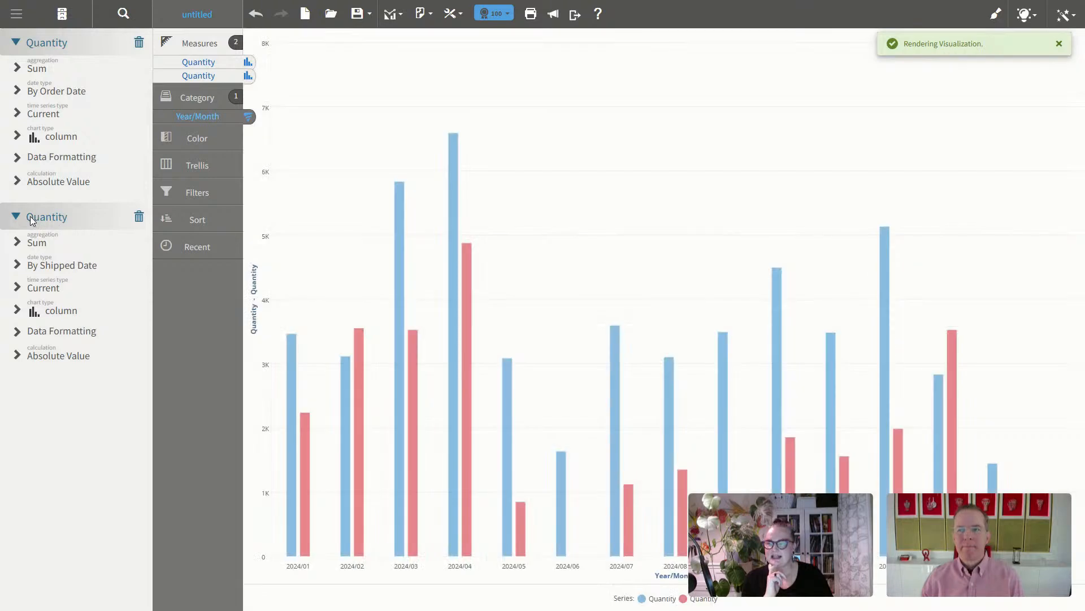
double_click(74, 225)
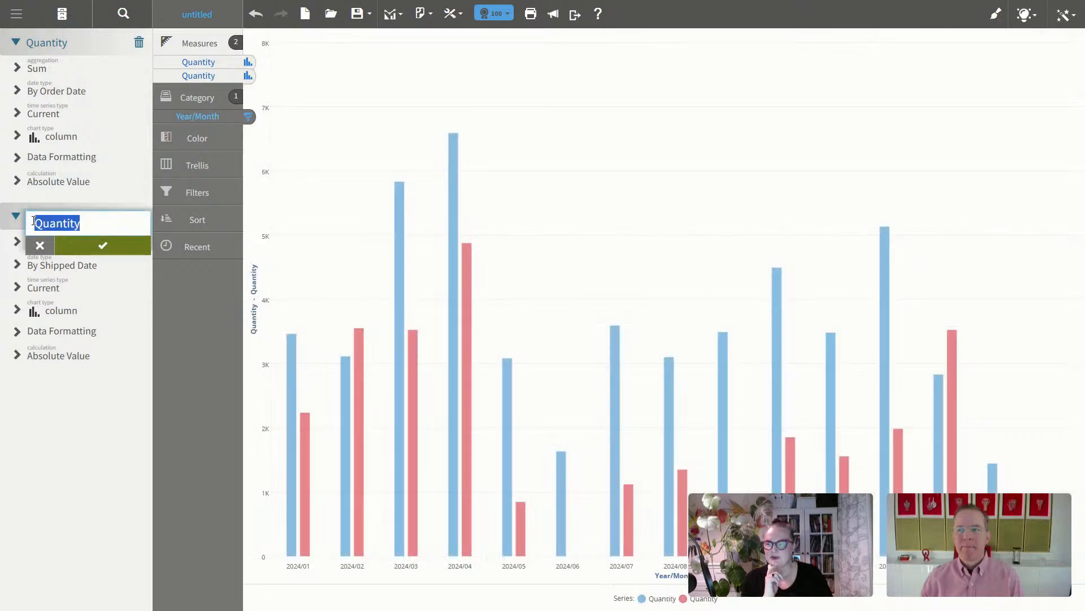
click(35, 222)
text(S)
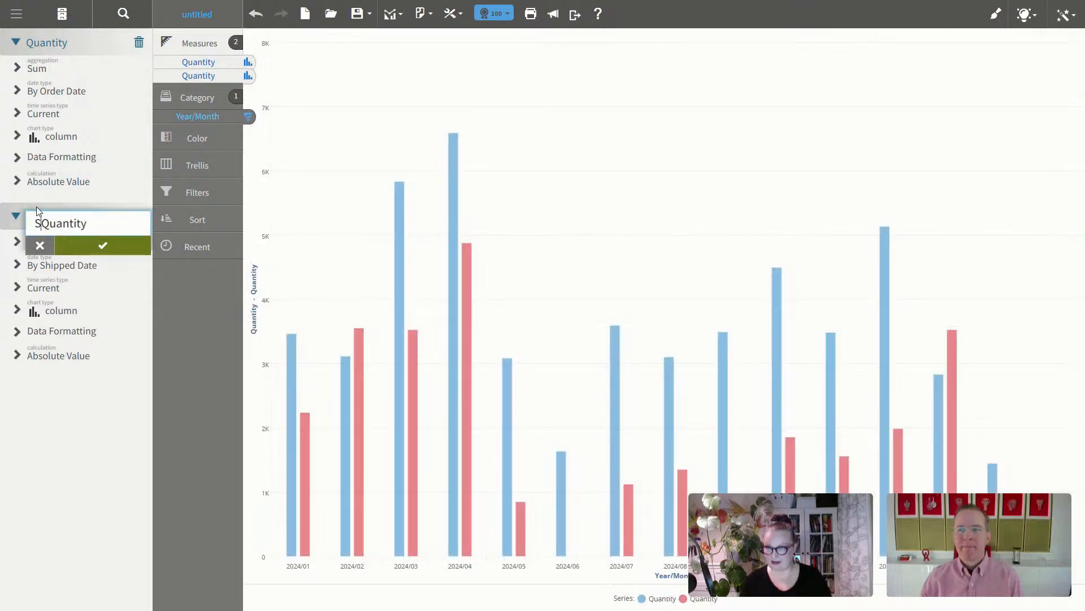
click(108, 248)
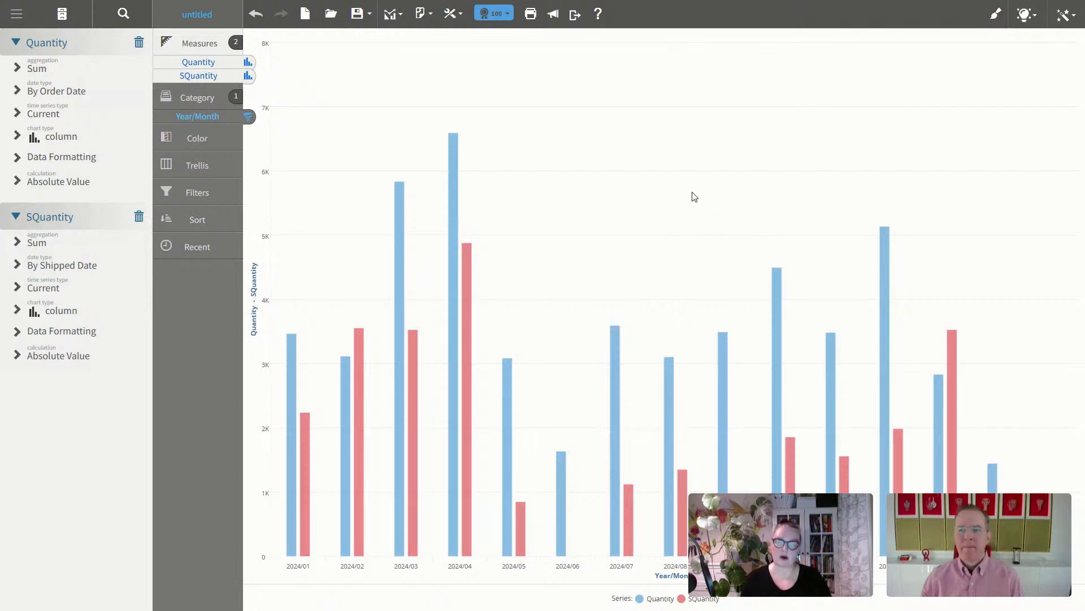
Step: Show all records instead of the top 100, then remove SQuantity from the chart
click(507, 14)
click(507, 67)
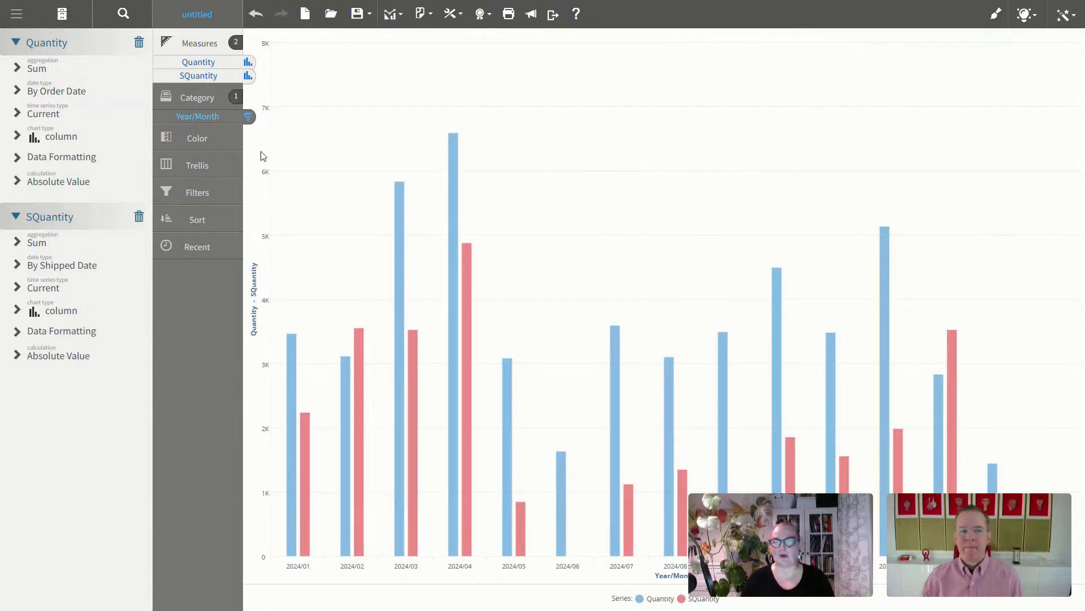
drag(214, 81, 110, 112)
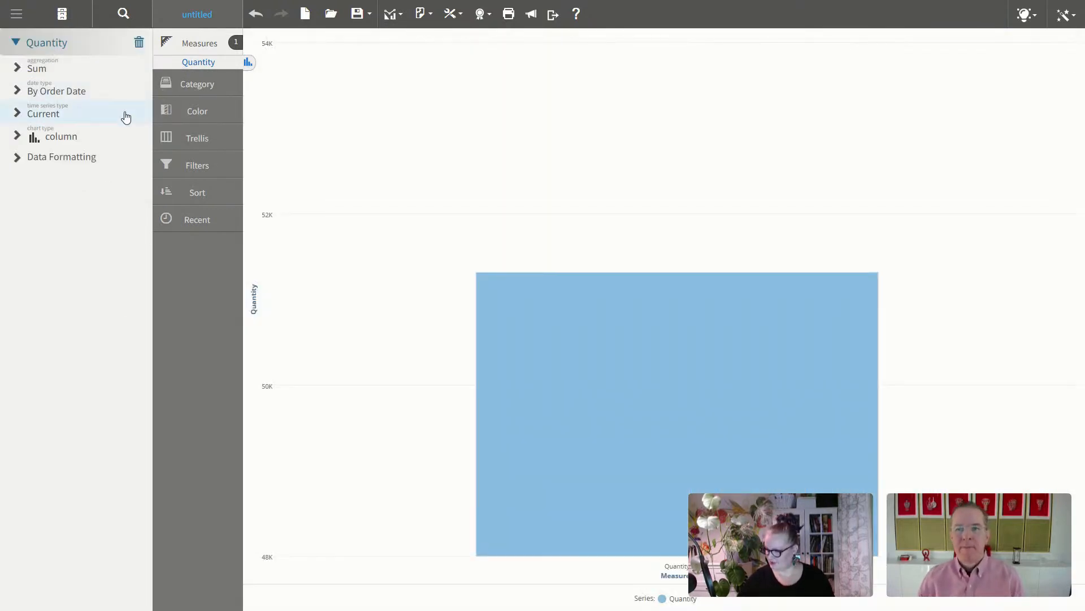
Step: Add ProductName from the Default Subject Area's Products attributes
click(62, 15)
click(74, 73)
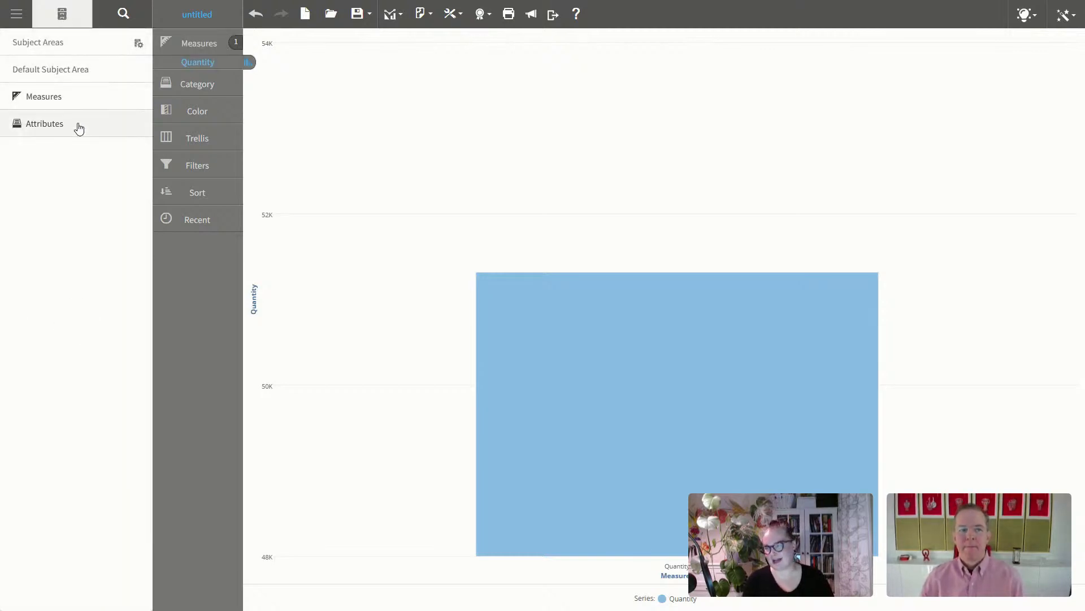
click(55, 123)
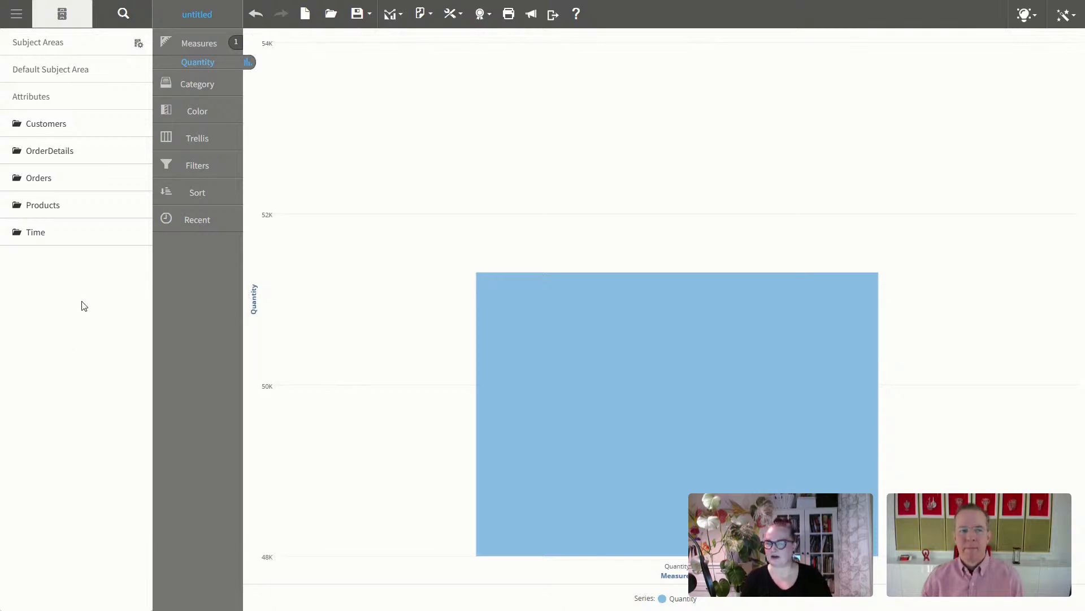
click(61, 206)
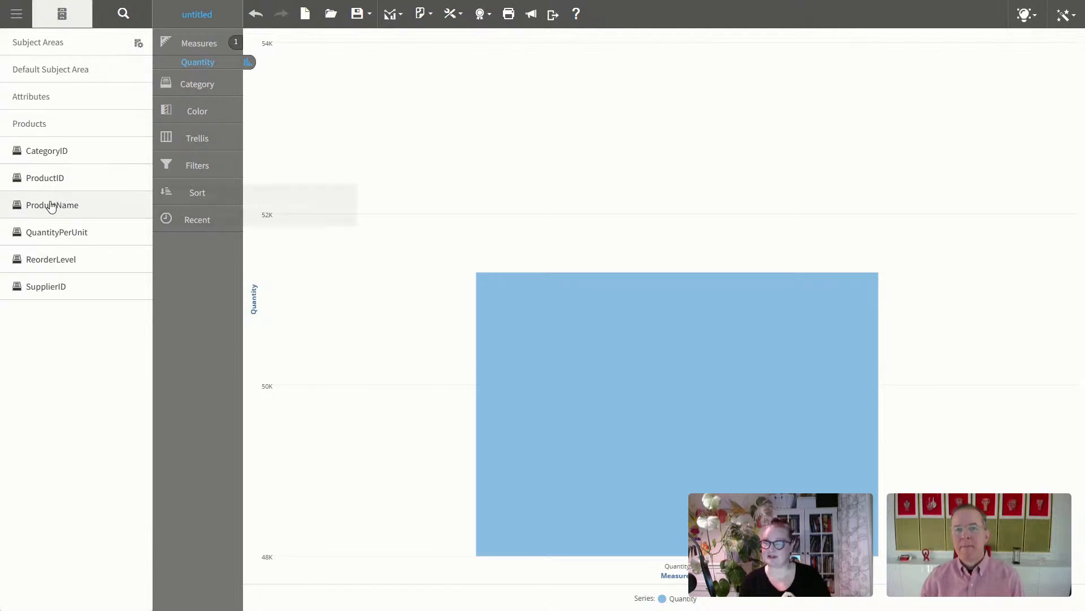
double_click(51, 205)
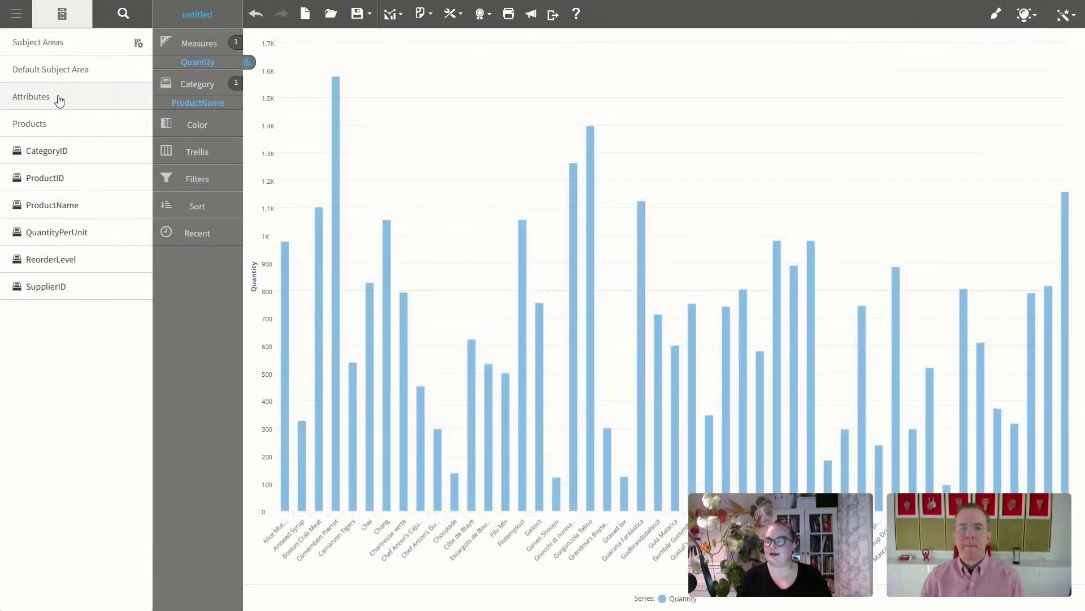
Step: Add OrderID from OrderDetails and switch the visualization to a table
click(59, 99)
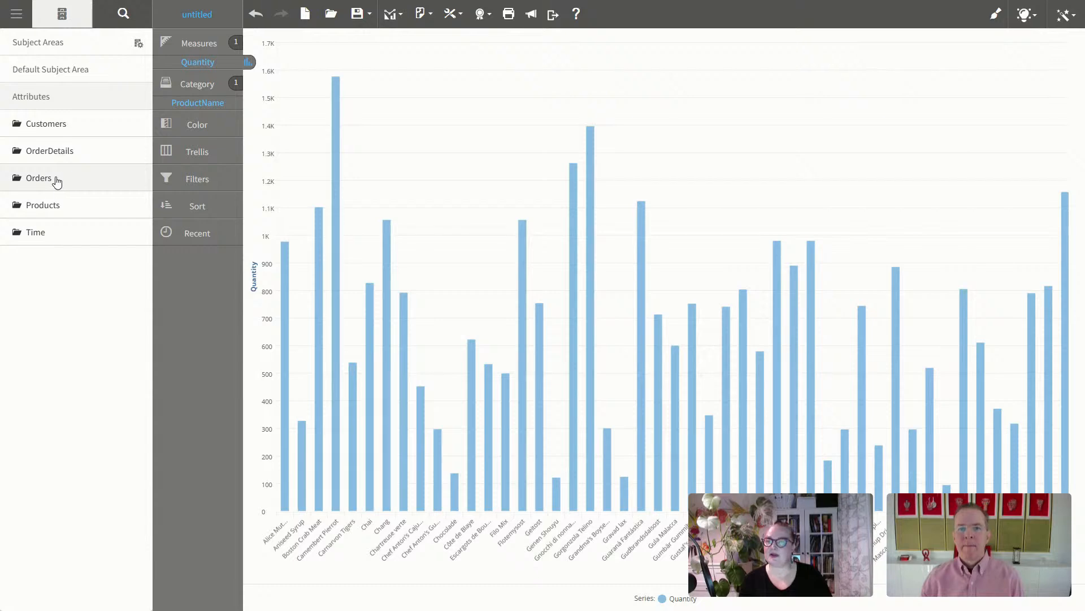
click(66, 155)
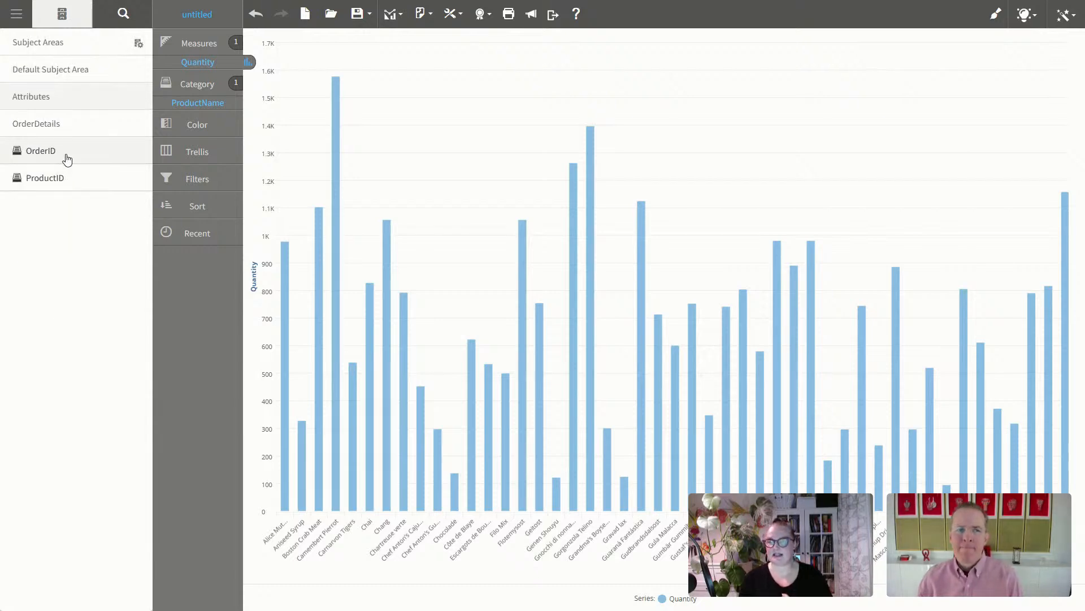
double_click(67, 157)
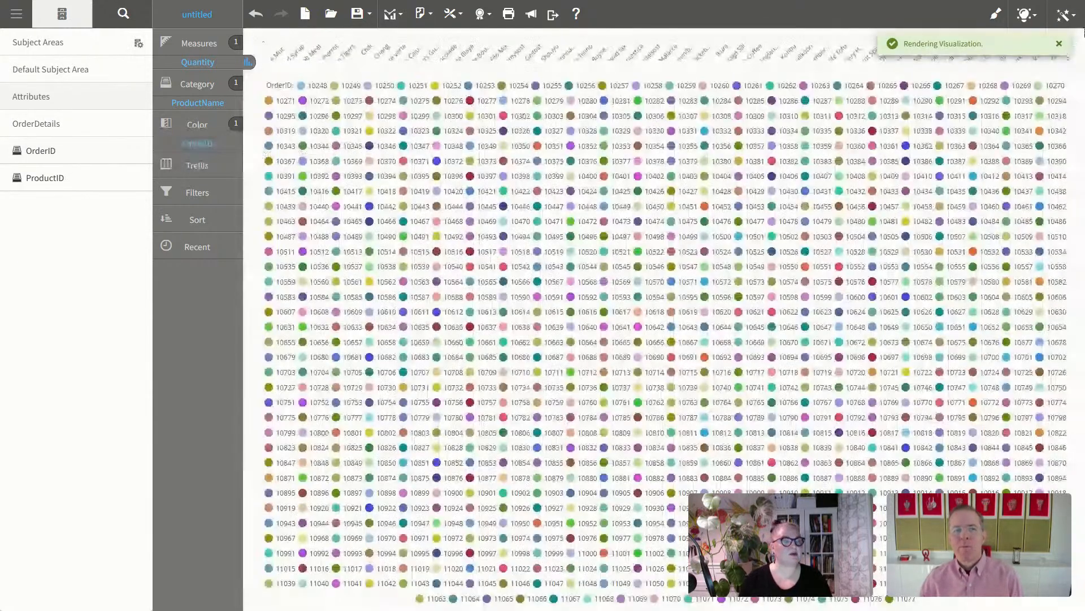
click(1076, 18)
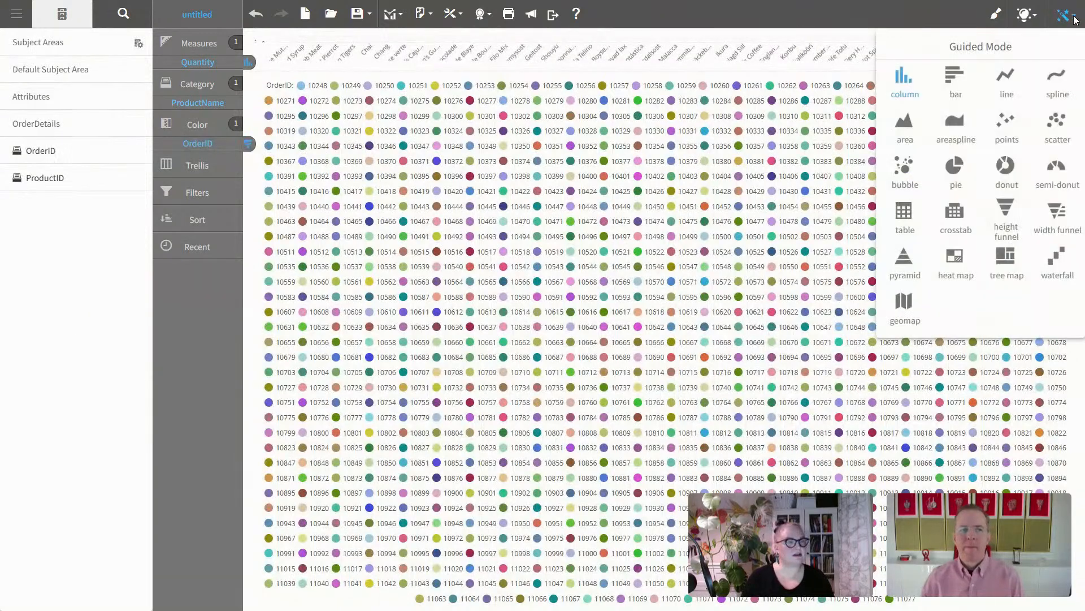
click(904, 213)
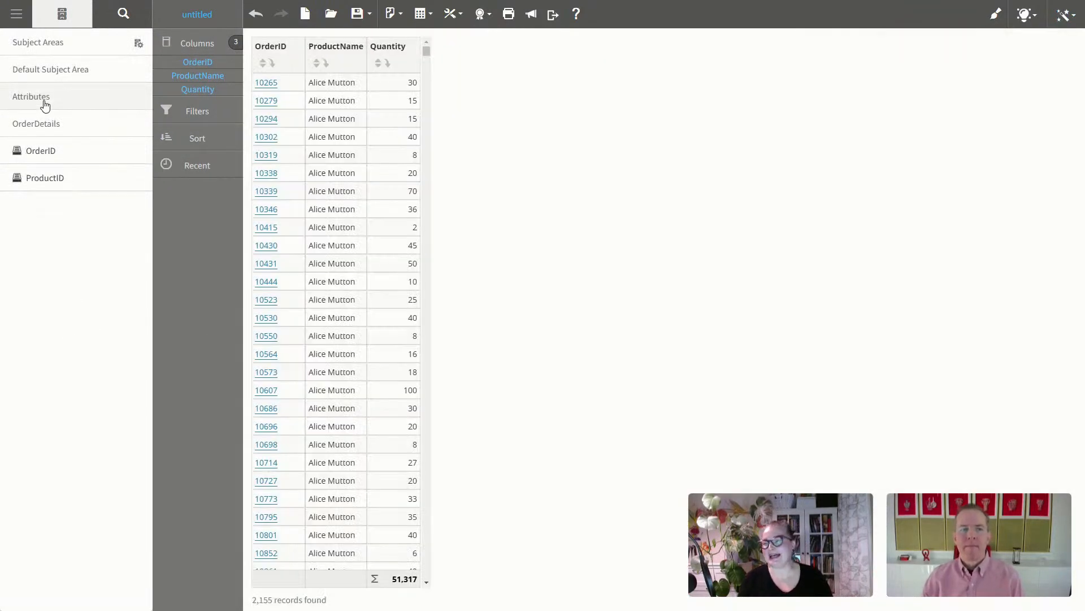
Step: Add CompanyName and CustomerType from the Customers attributes as table columns
click(45, 99)
click(87, 127)
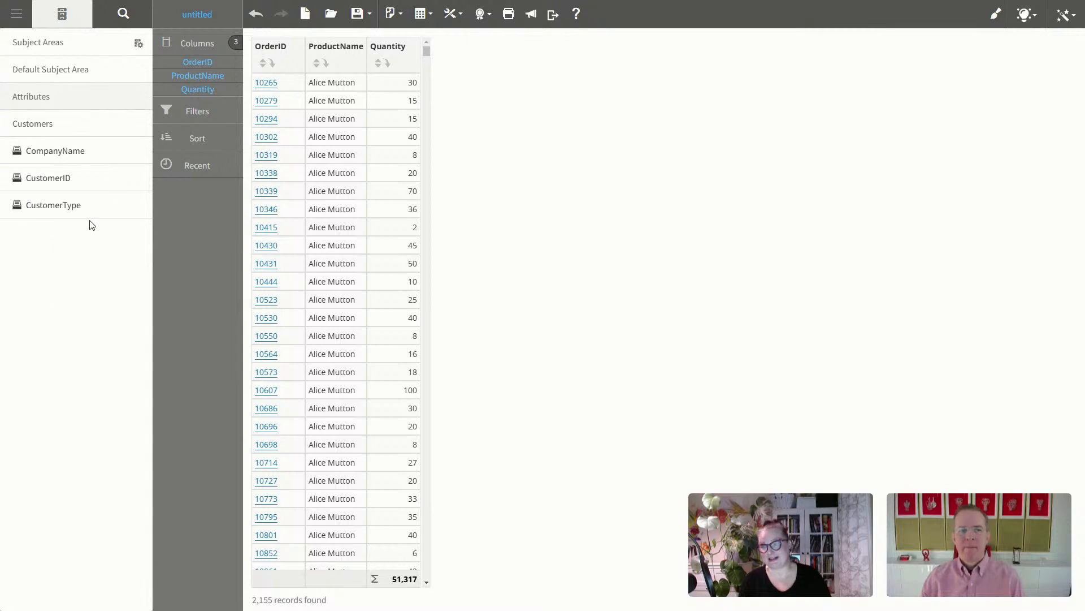
click(89, 156)
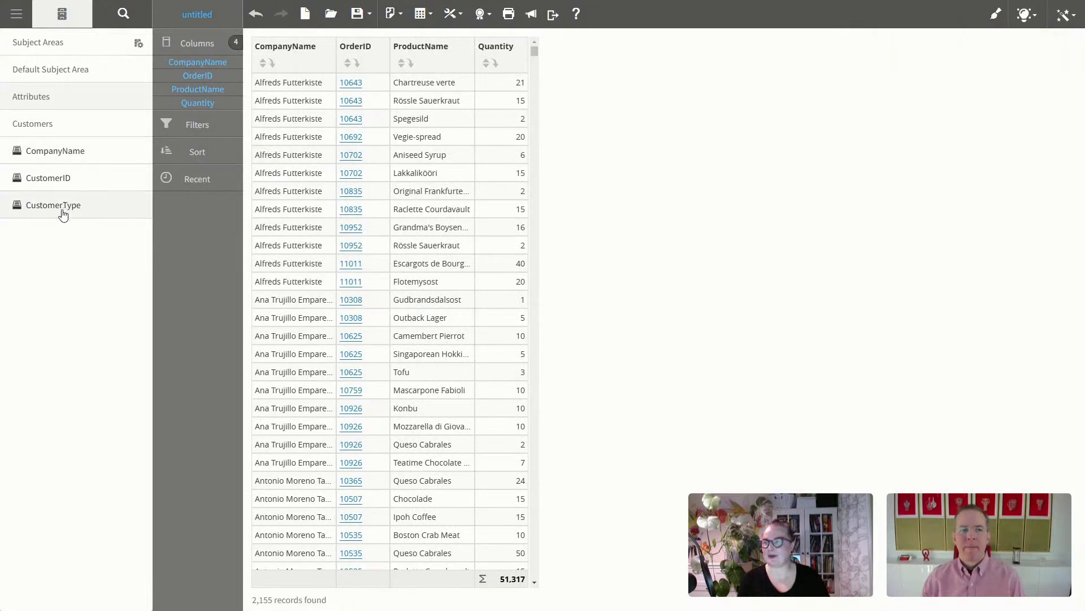
click(63, 207)
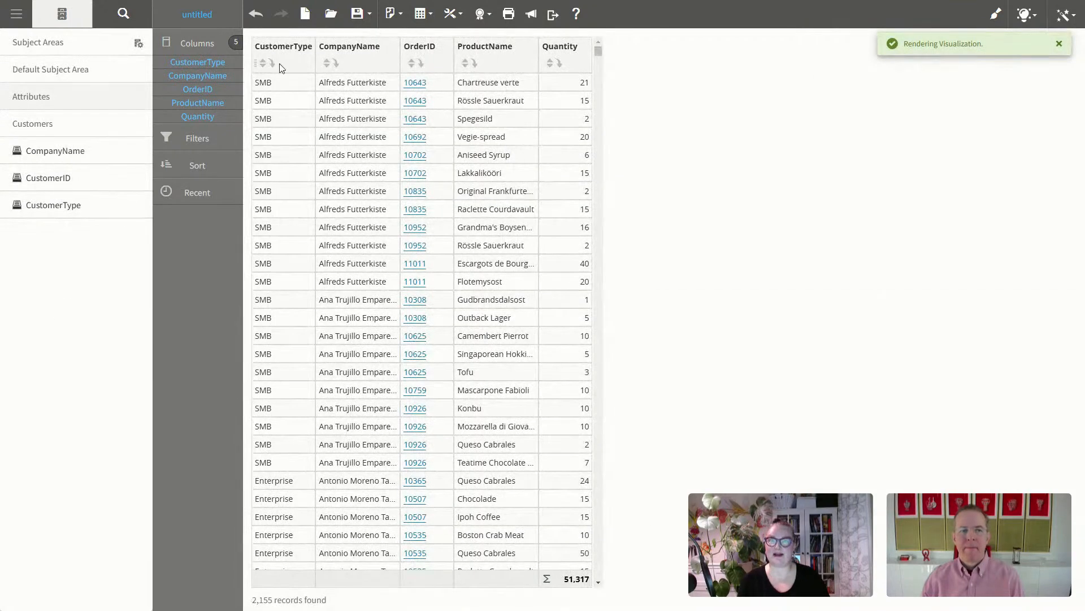
Step: Break the table by CustomerType, then by CompanyName
click(272, 66)
click(303, 82)
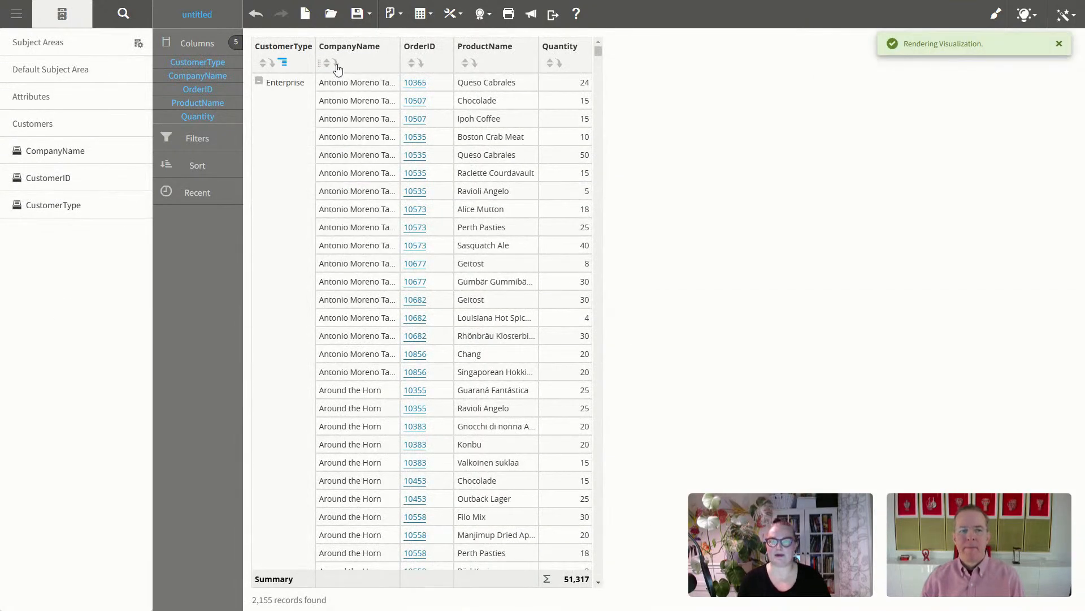
click(335, 63)
click(352, 82)
Step: Break the table by OrderID as well, then switch to the Modeling Steps slide
click(421, 63)
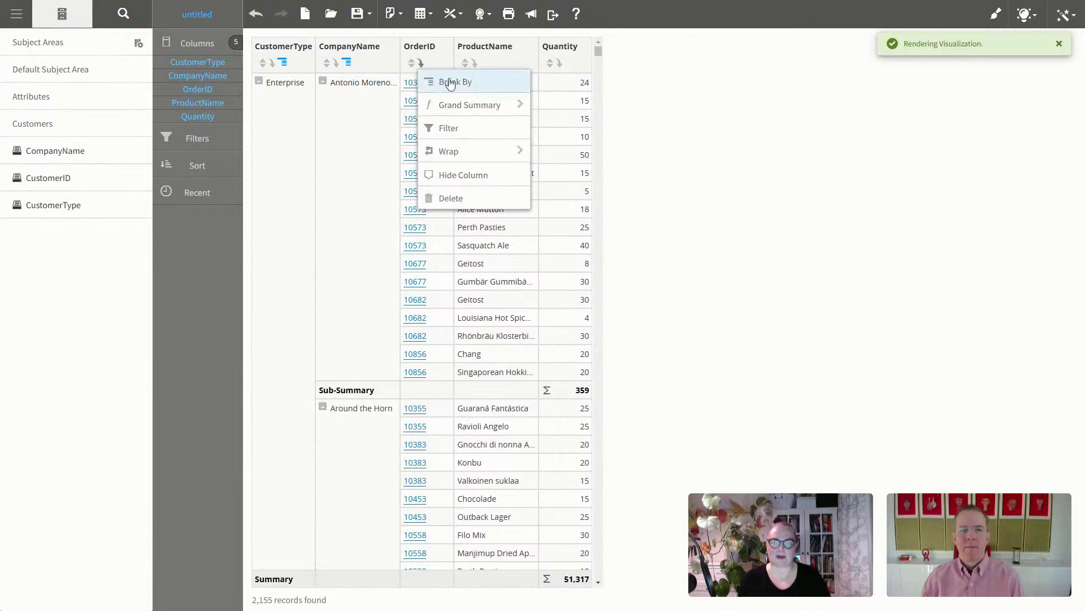
click(463, 86)
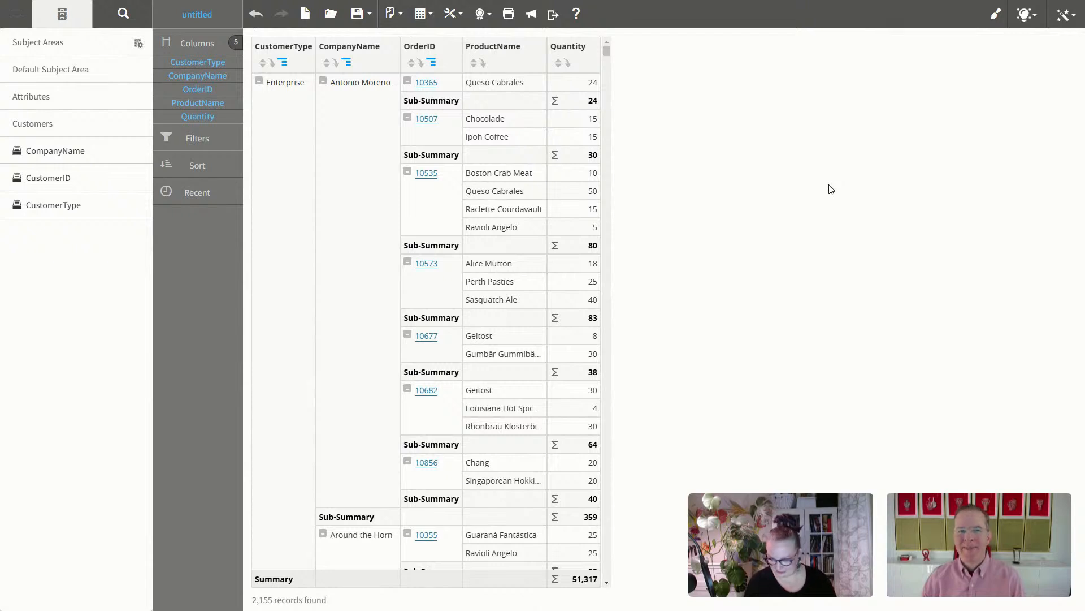
key(alt+Tab)
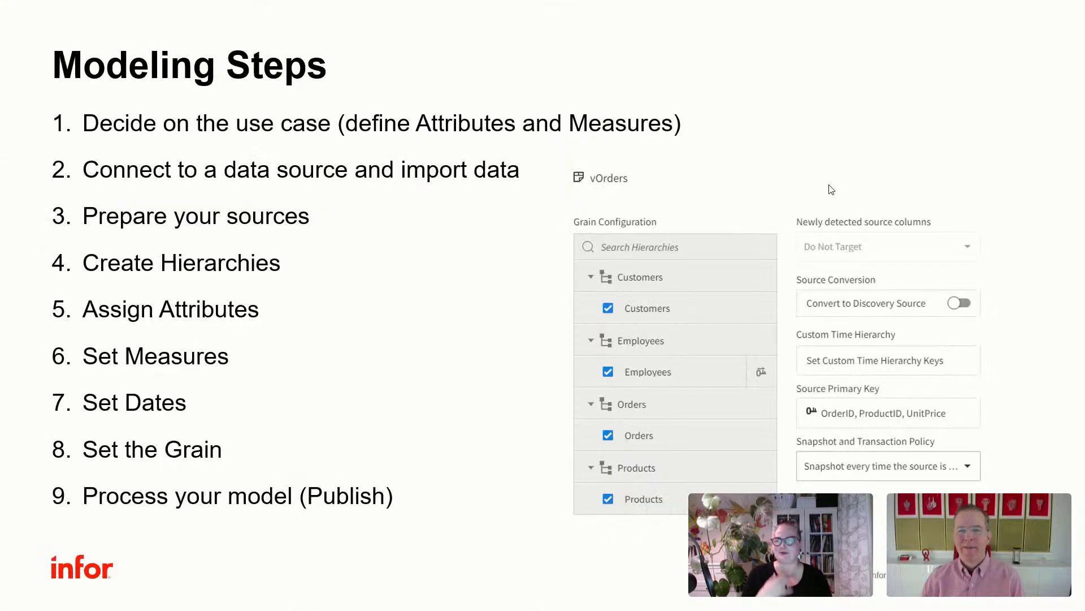